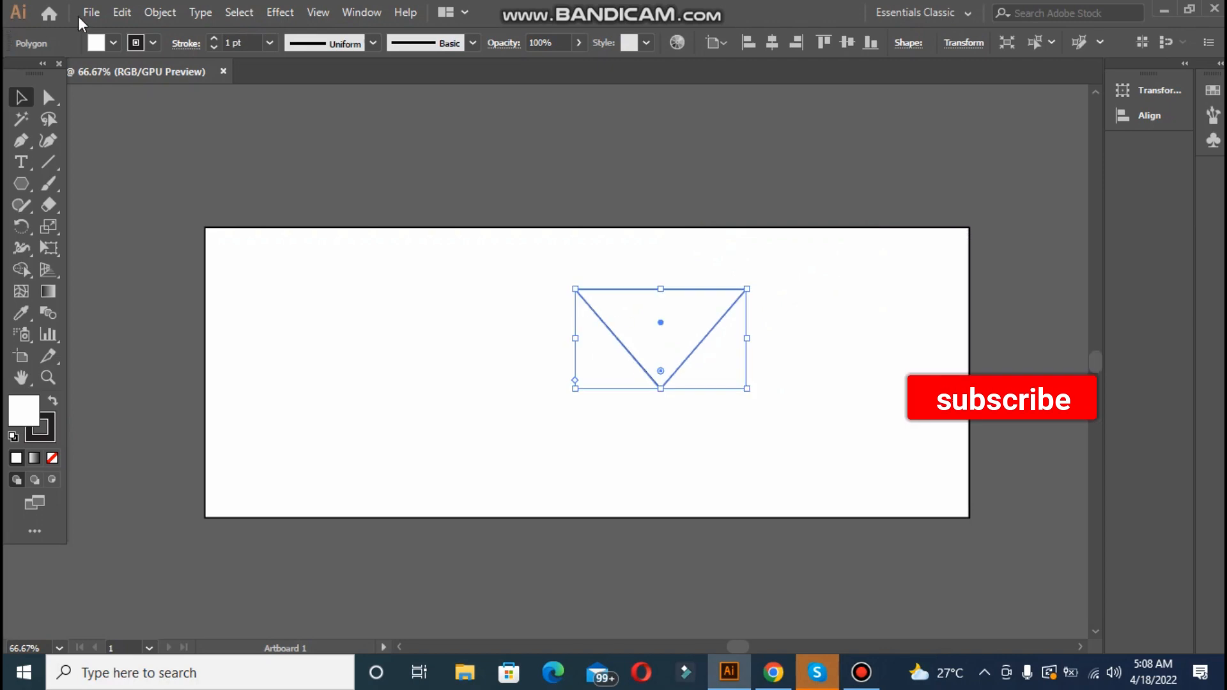
Open the alimarel, talie-ashrafi and marco-xu Unsplash photos from the Downloads folder
{"action": "left_click", "coordinate": [90, 13]}
{"action": "left_click", "coordinate": [112, 78]}
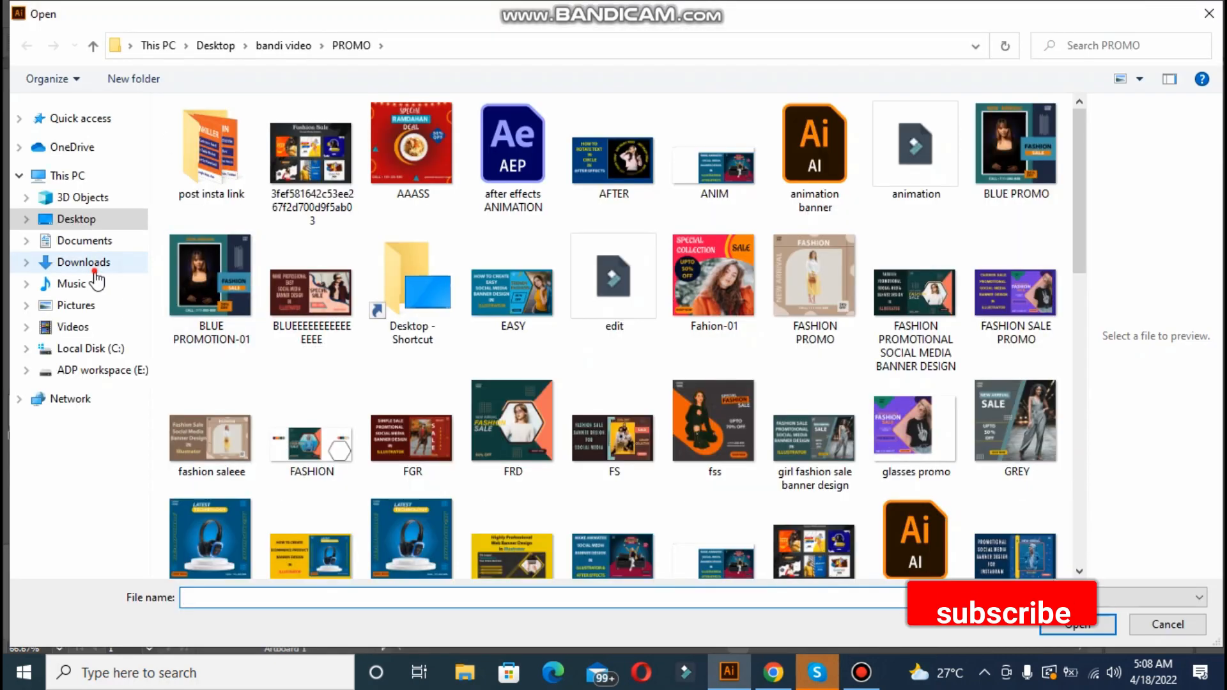
{"action": "left_click", "coordinate": [93, 264]}
{"action": "left_click", "coordinate": [255, 156]}
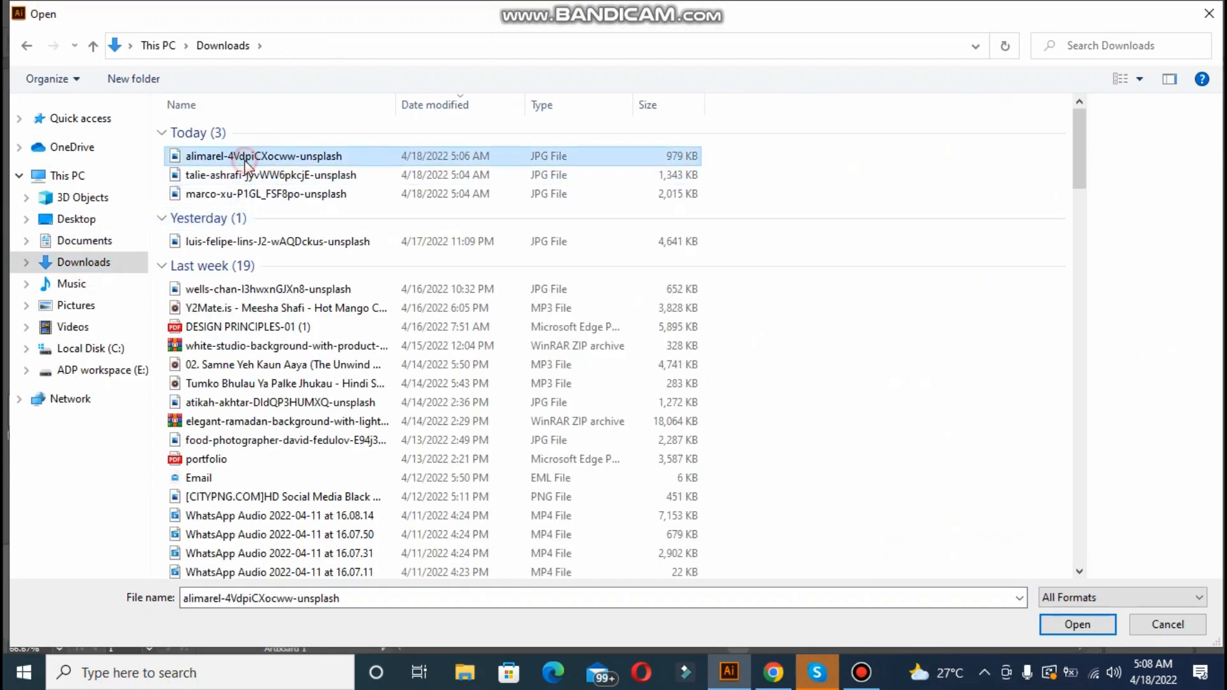
{"action": "left_click", "coordinate": [268, 175], "text": "ctrl"}
{"action": "left_click", "coordinate": [266, 194], "text": "ctrl"}
{"action": "left_click", "coordinate": [1078, 624]}
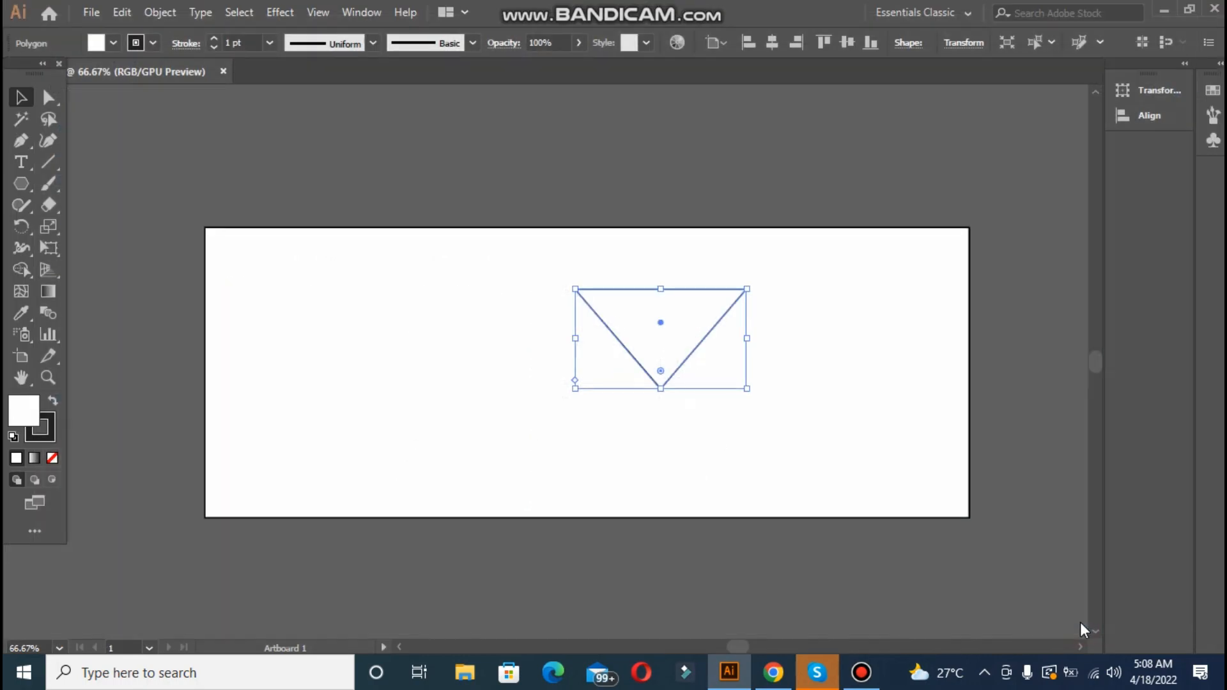
Scale the marco-xu photo down to about a third of its size in its own document
{"action": "key", "text": "ctrl+minus"}
{"action": "key", "text": "ctrl+minus"}
{"action": "key", "text": "ctrl+minus"}
{"action": "key", "text": "ctrl+minus"}
{"action": "key", "text": "ctrl+minus"}
{"action": "key", "text": "ctrl+minus"}
{"action": "key", "text": "ctrl+minus"}
{"action": "key", "text": "ctrl+minus"}
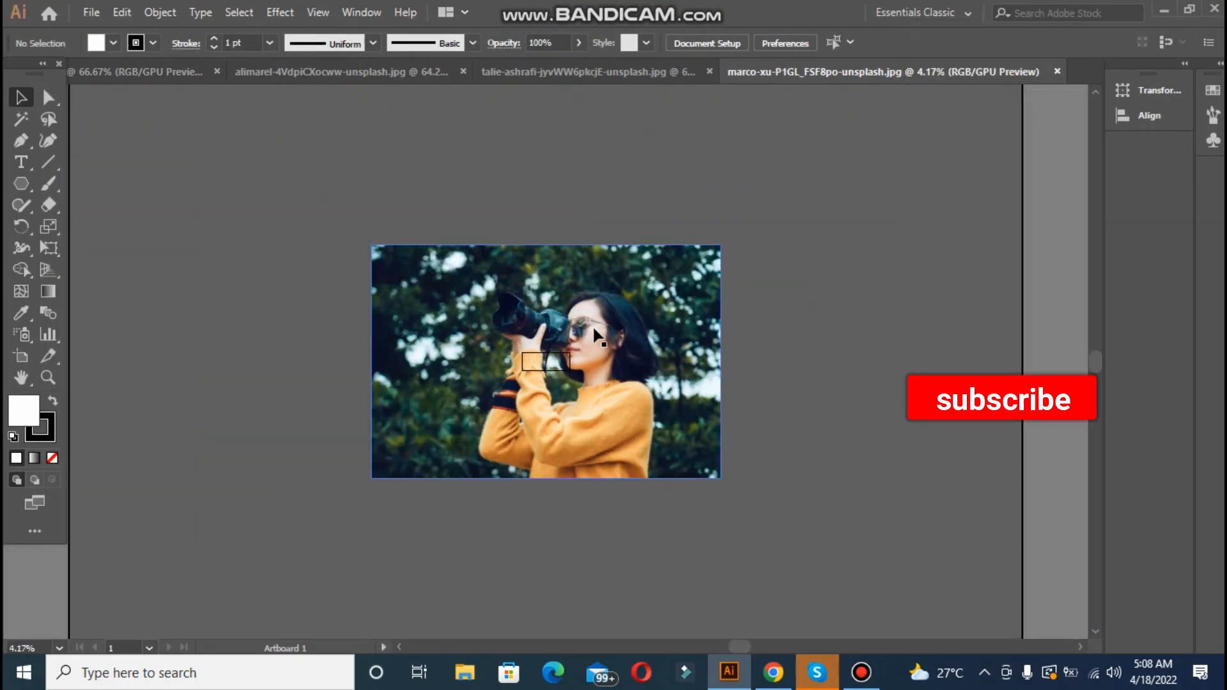
{"action": "left_click", "coordinate": [384, 262]}
{"action": "left_click_drag", "start_coordinate": [586, 401], "coordinate": [604, 403]}
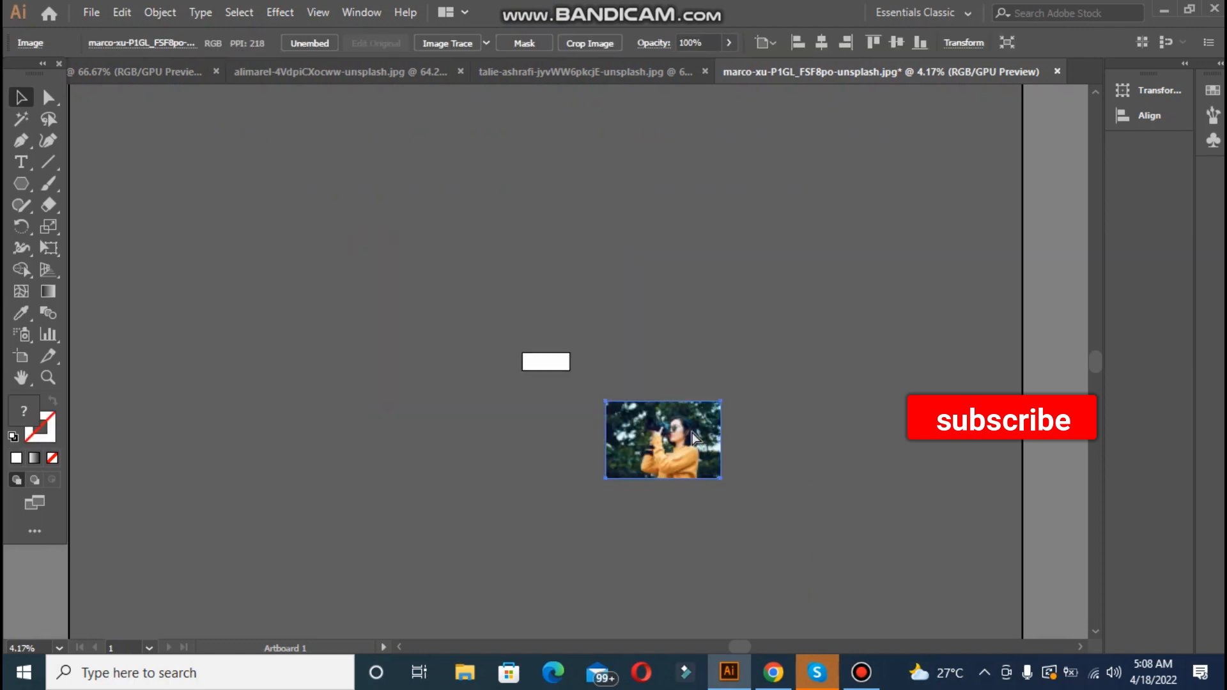
Paste the marco-xu photo into the banner document, shrink it and place it over the artboard's left half
{"action": "left_click", "coordinate": [182, 73]}
{"action": "key", "text": "ctrl+v"}
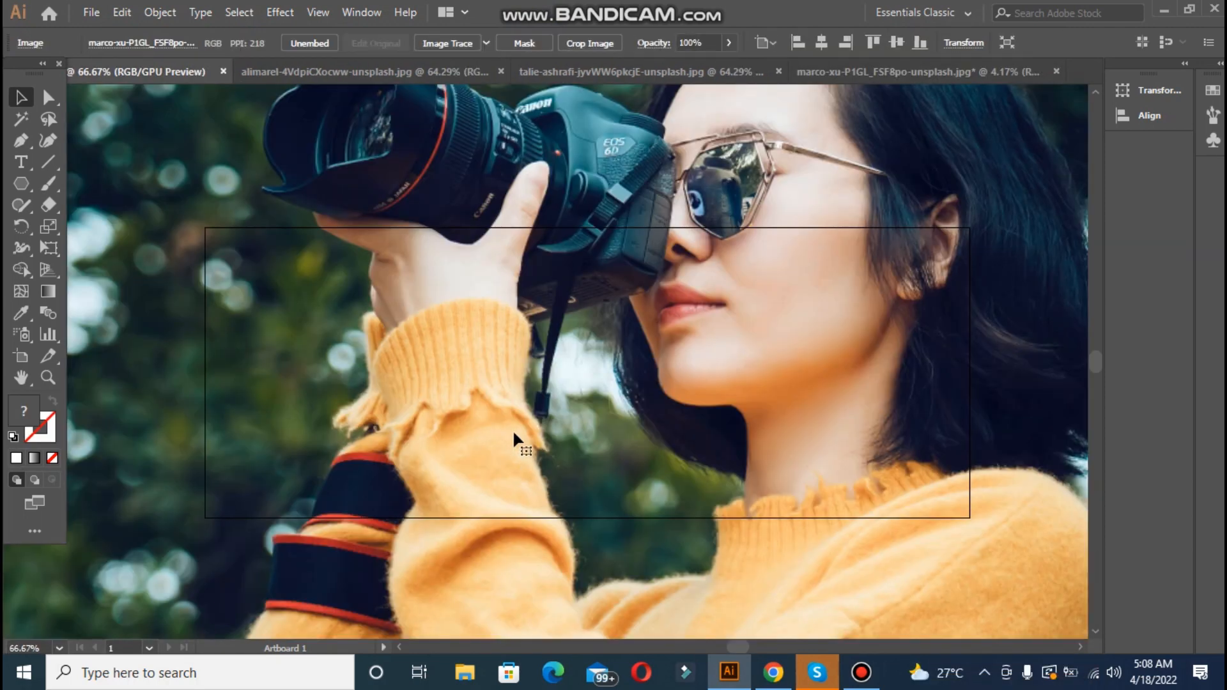
{"action": "key", "text": "ctrl+minus"}
{"action": "key", "text": "ctrl+minus"}
{"action": "key", "text": "ctrl+minus"}
{"action": "key", "text": "ctrl+minus"}
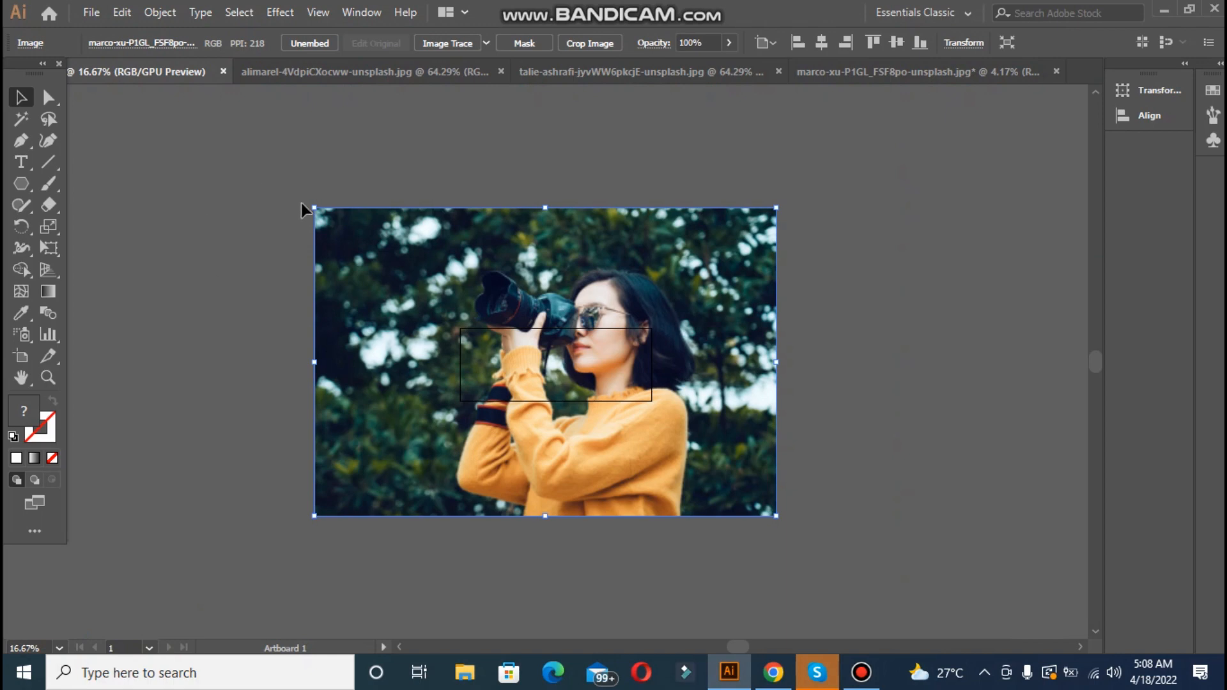
{"action": "left_click_drag", "start_coordinate": [316, 207], "coordinate": [383, 300]}
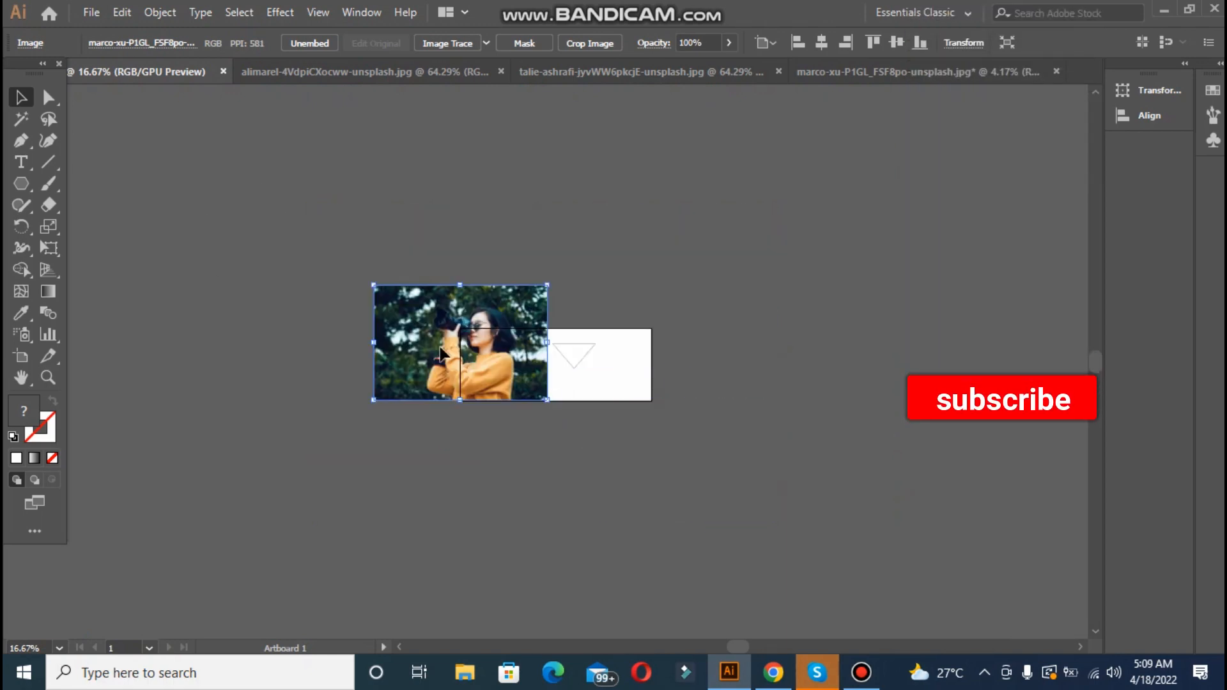
Shrink the marco-xu photo further and place it inside the artboard, left of the triangle
{"action": "left_click", "coordinate": [600, 384]}
{"action": "key", "text": "ctrl+plus"}
{"action": "key", "text": "ctrl+plus"}
{"action": "key", "text": "ctrl+plus"}
{"action": "key", "text": "ctrl+plus"}
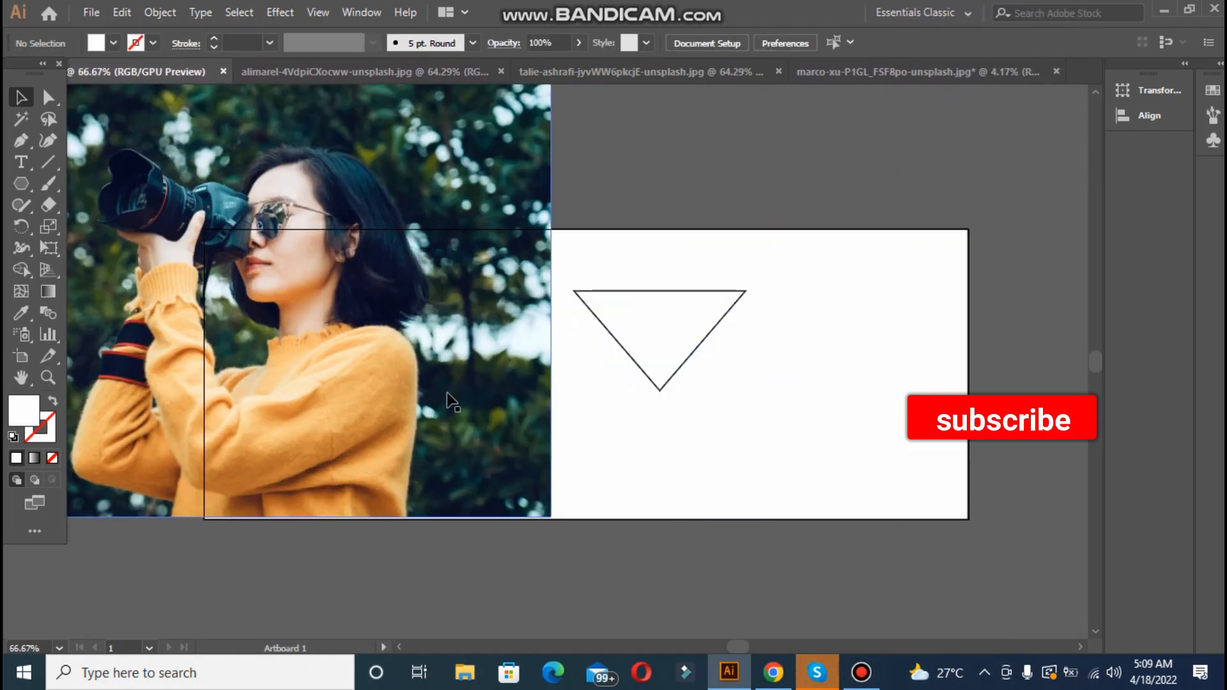
{"action": "left_click", "coordinate": [450, 401]}
{"action": "left_click_drag", "start_coordinate": [550, 516], "coordinate": [358, 279]}
{"action": "left_click_drag", "start_coordinate": [184, 220], "coordinate": [552, 462]}
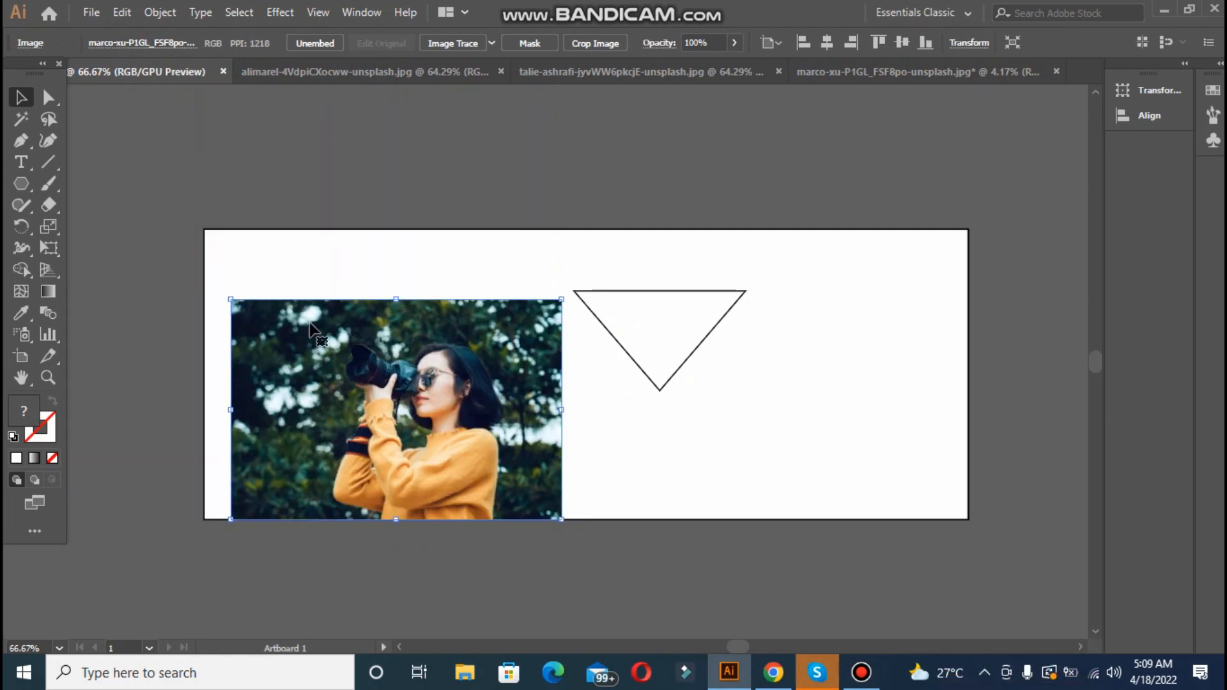
{"action": "left_click_drag", "start_coordinate": [230, 299], "coordinate": [290, 352]}
{"action": "left_click_drag", "start_coordinate": [425, 439], "coordinate": [406, 377]}
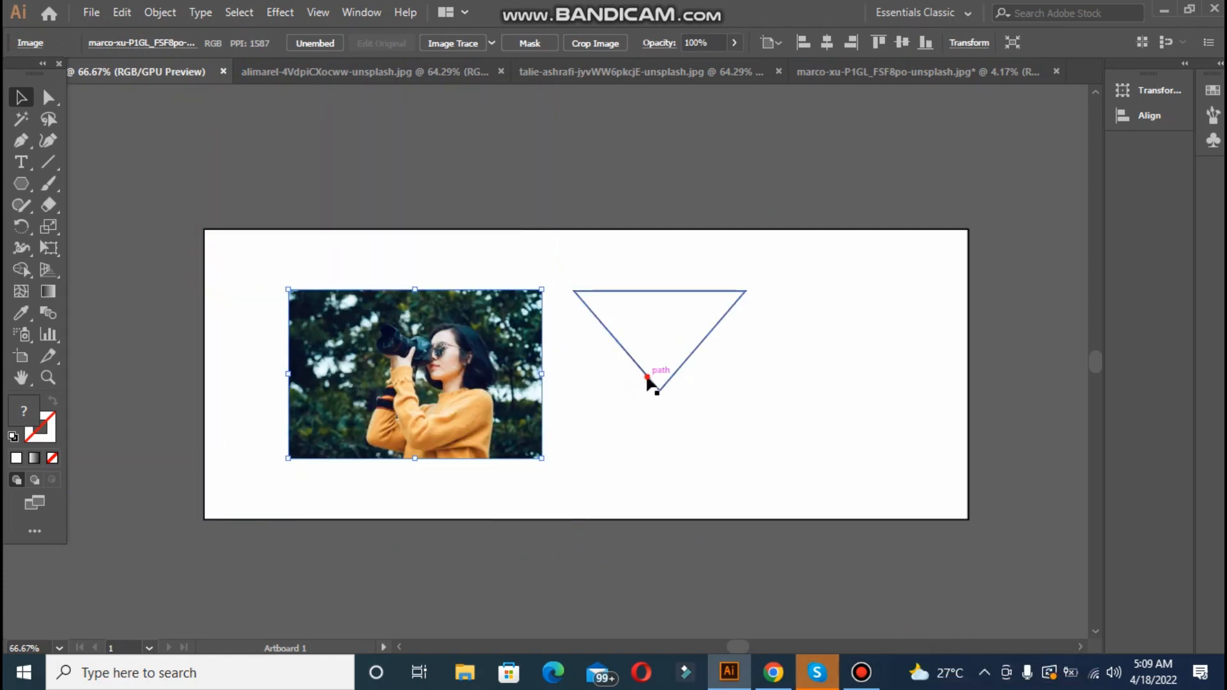
Move the triangle onto the photo of the woman and enlarge it to the photo's right edge
{"action": "left_click_drag", "start_coordinate": [644, 373], "coordinate": [408, 400]}
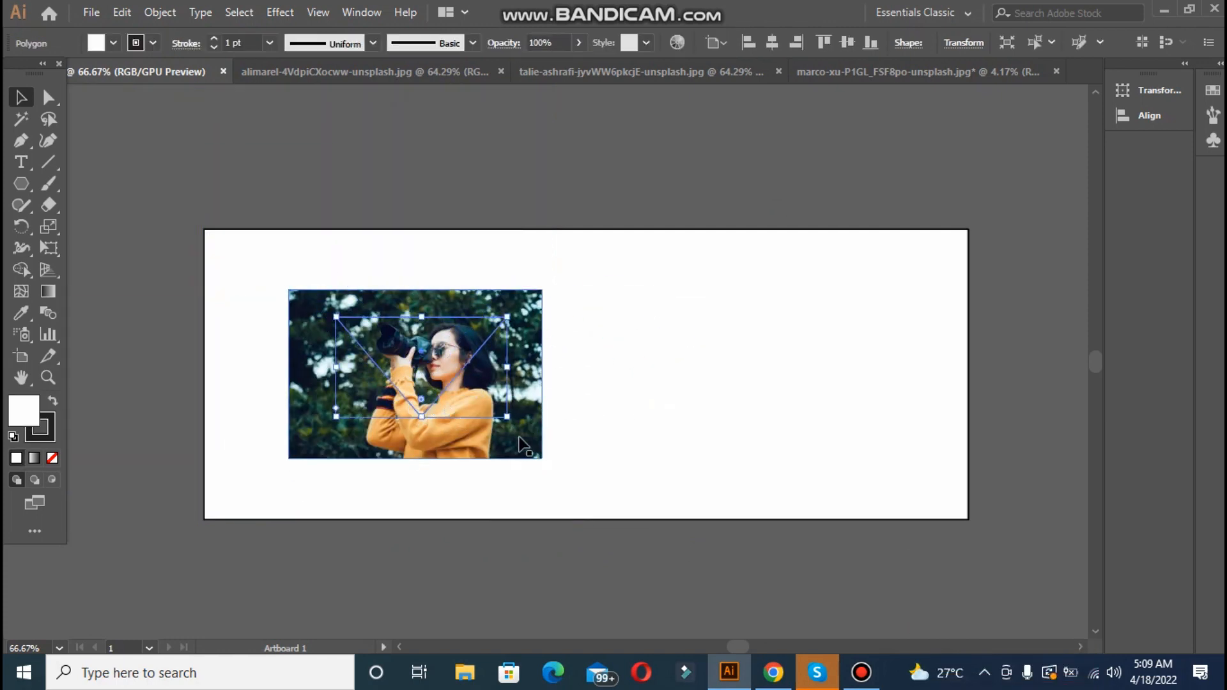
{"action": "left_click_drag", "start_coordinate": [509, 418], "coordinate": [541, 438]}
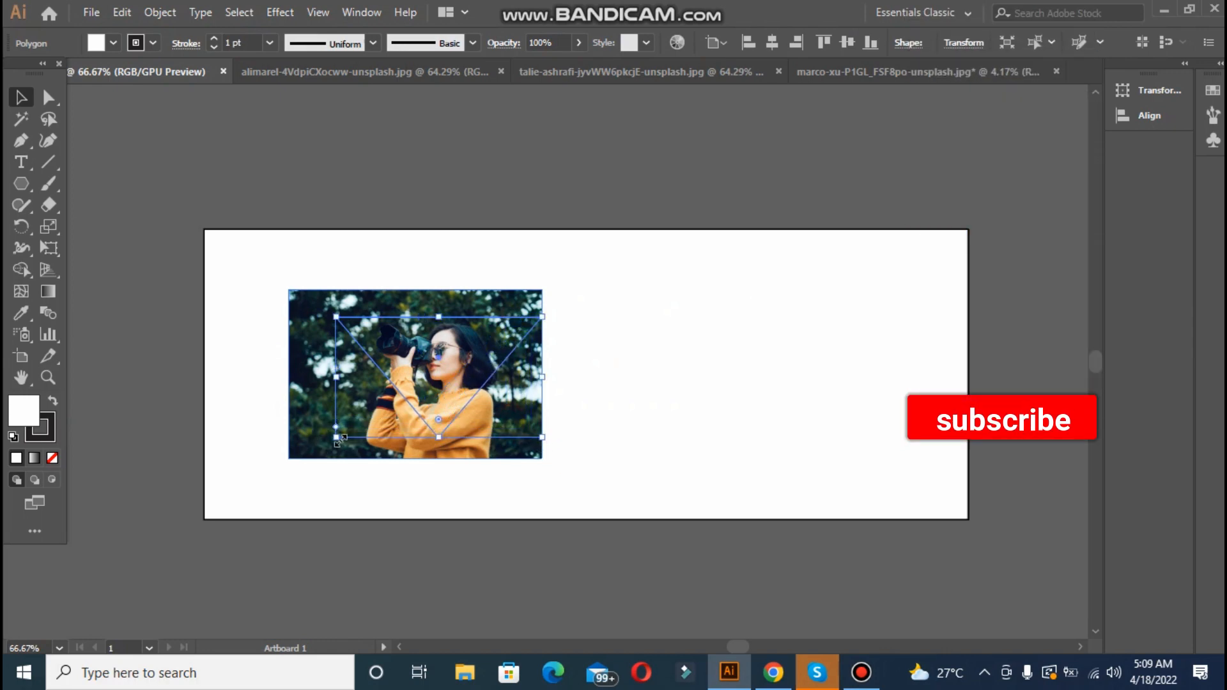
{"action": "left_click_drag", "start_coordinate": [289, 455], "coordinate": [308, 454]}
{"action": "key", "text": "Delete"}
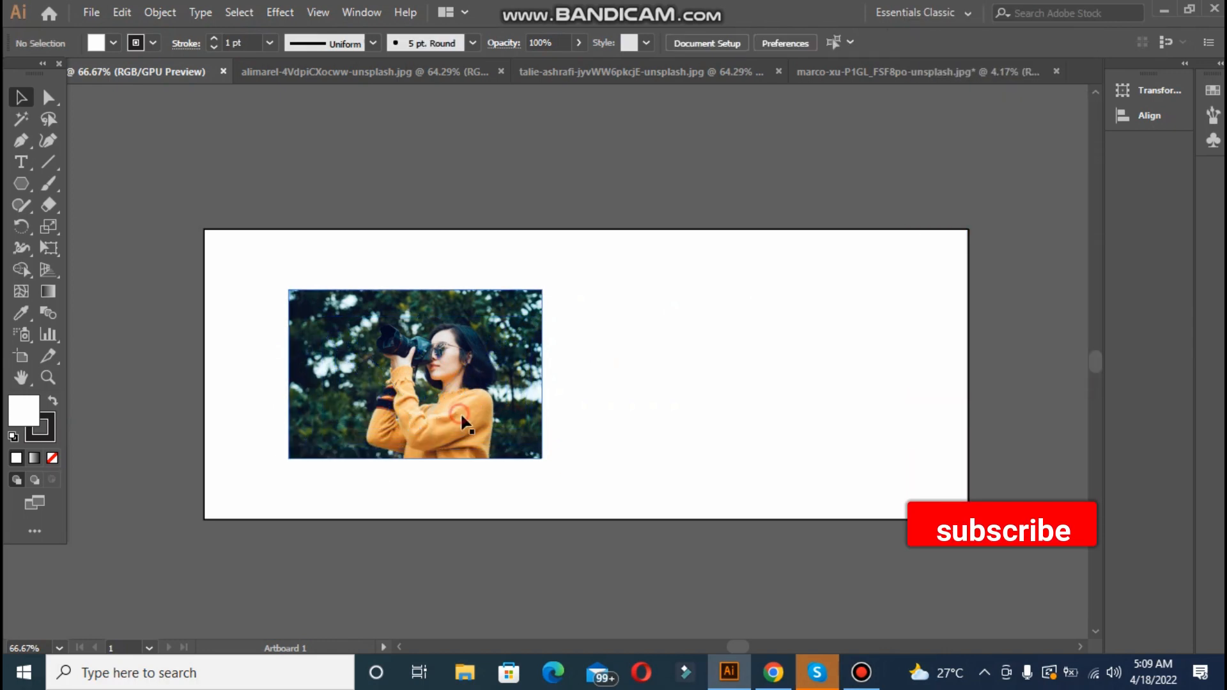
Move the photo to the artboard's bottom edge and fit the triangle around the woman and her camera
{"action": "left_click", "coordinate": [388, 357]}
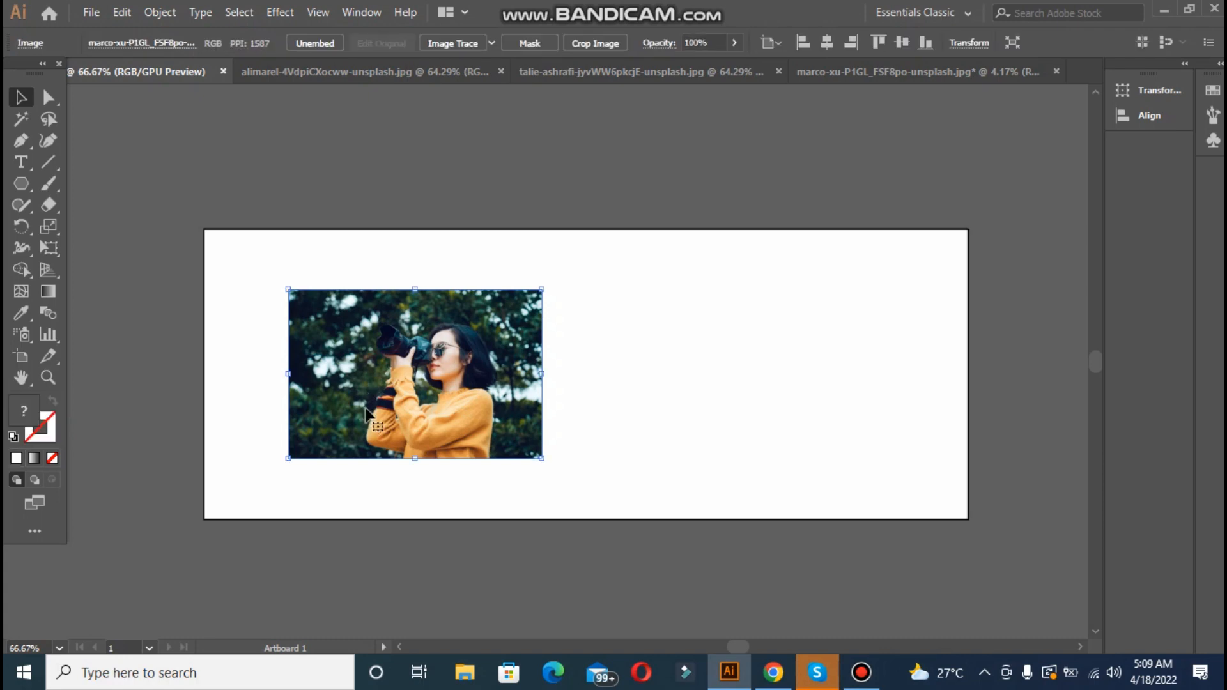
{"action": "left_click", "coordinate": [586, 424]}
{"action": "left_click_drag", "start_coordinate": [416, 382], "coordinate": [563, 460]}
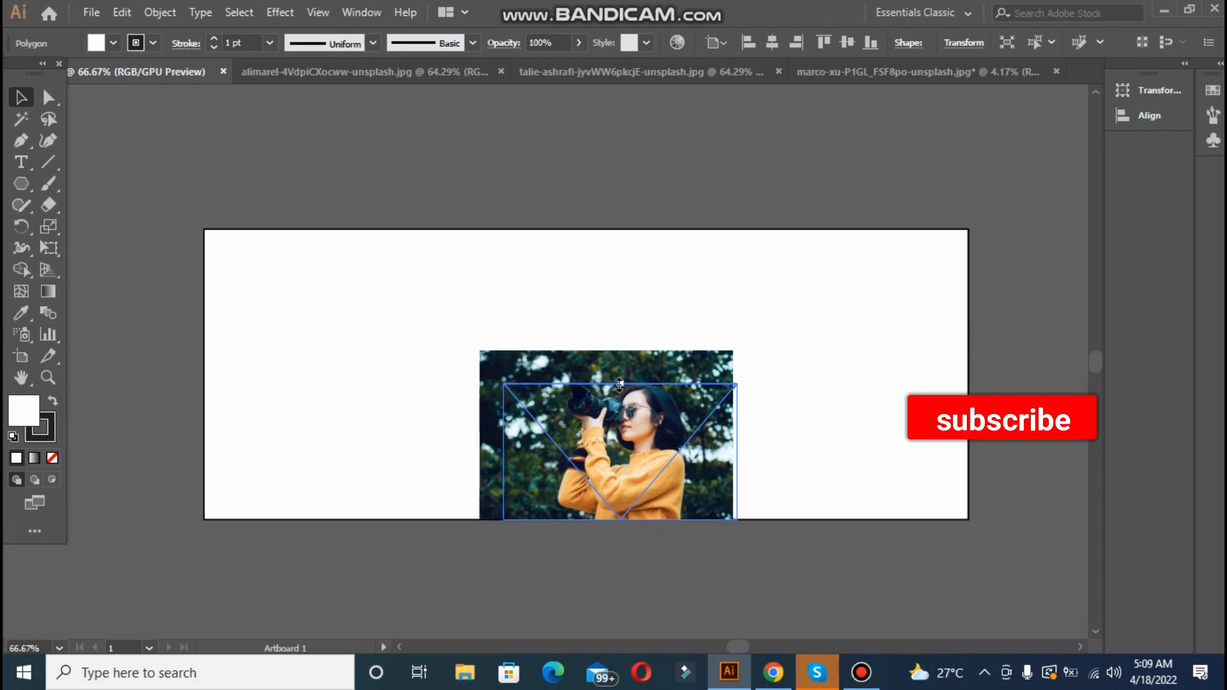
{"action": "left_click_drag", "start_coordinate": [619, 384], "coordinate": [617, 375]}
{"action": "left_click_drag", "start_coordinate": [580, 475], "coordinate": [579, 478]}
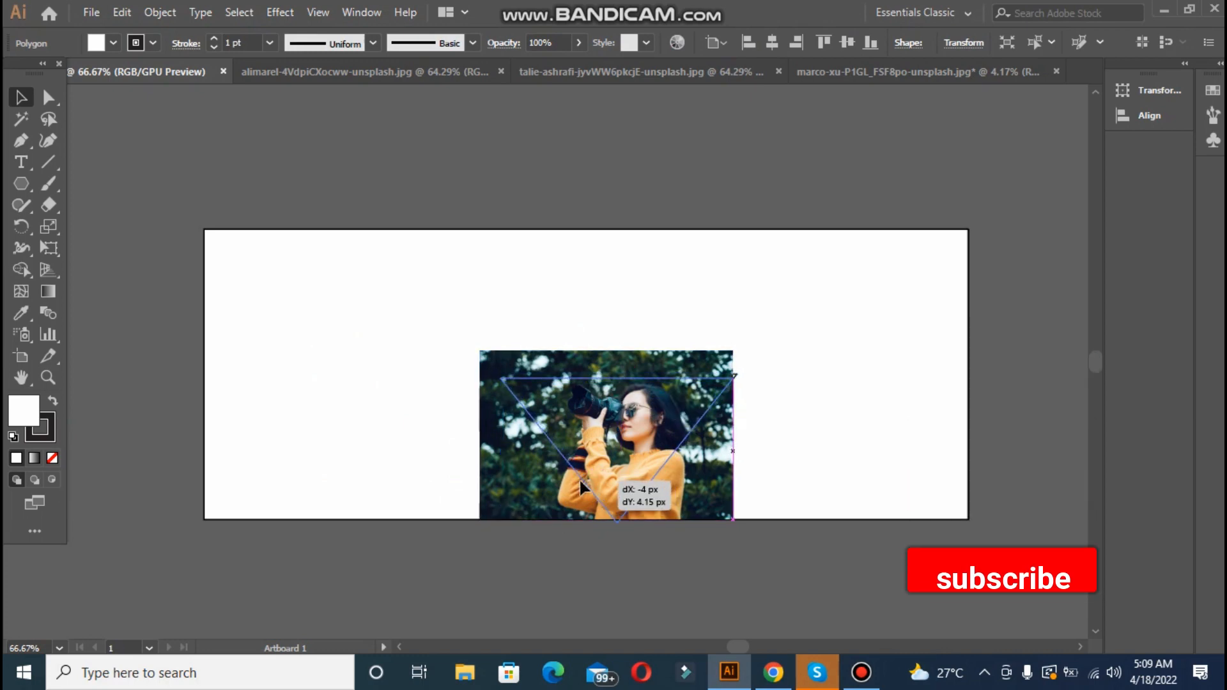
Bring the triangle to the front of the photo
{"action": "right_click", "coordinate": [553, 447]}
{"action": "mouse_move", "coordinate": [601, 347]}
{"action": "left_click", "coordinate": [774, 350]}
{"action": "left_click", "coordinate": [818, 440]}
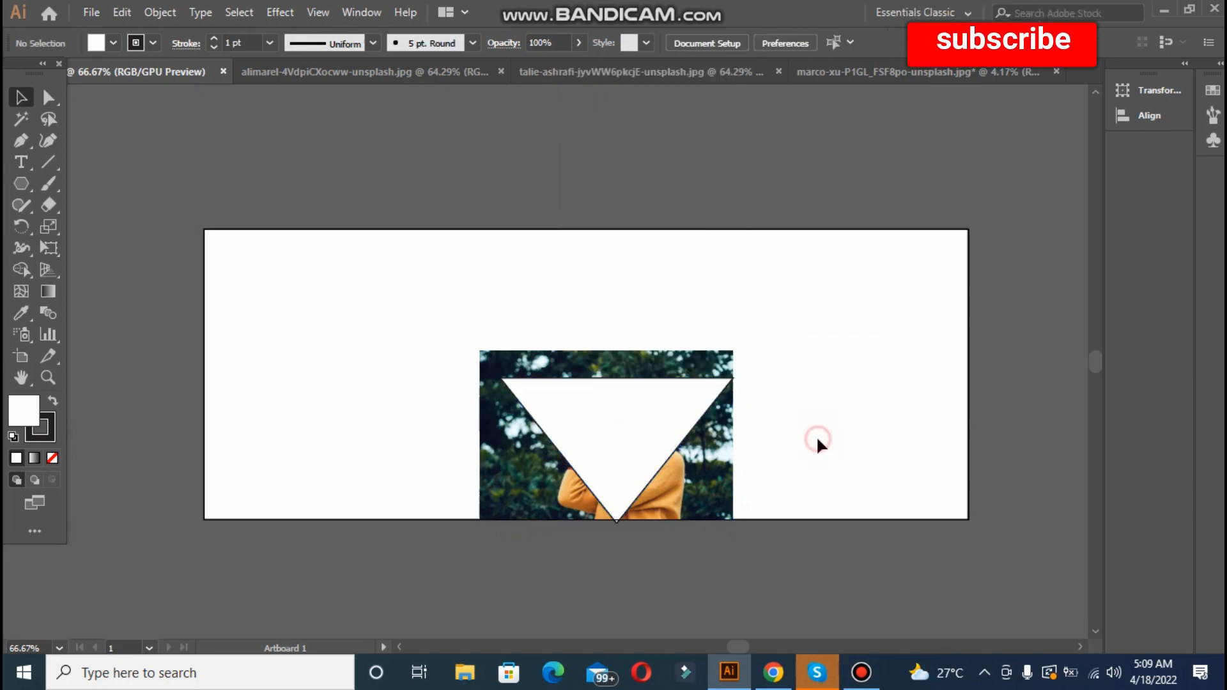
Make a clipping mask from the triangle and the photo, and move it to the artboard's top edge, right of centre
{"action": "left_click", "coordinate": [534, 354]}
{"action": "left_click", "coordinate": [562, 420], "text": "shift"}
{"action": "right_click", "coordinate": [564, 420]}
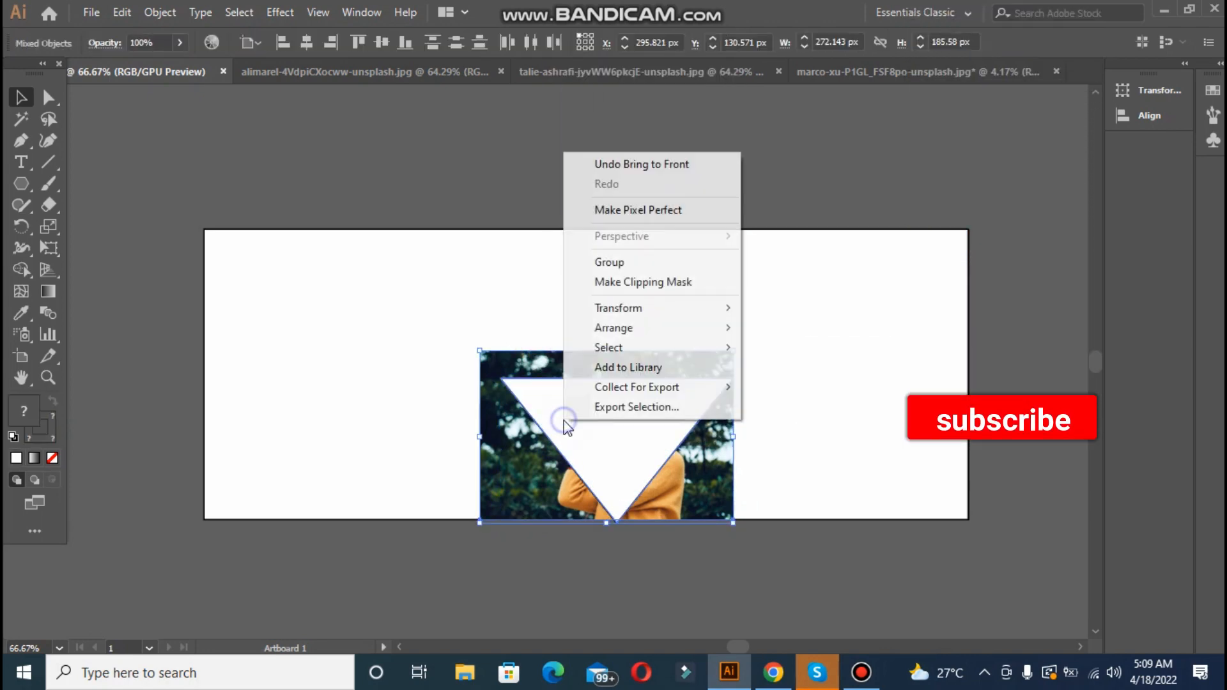
{"action": "left_click", "coordinate": [604, 282]}
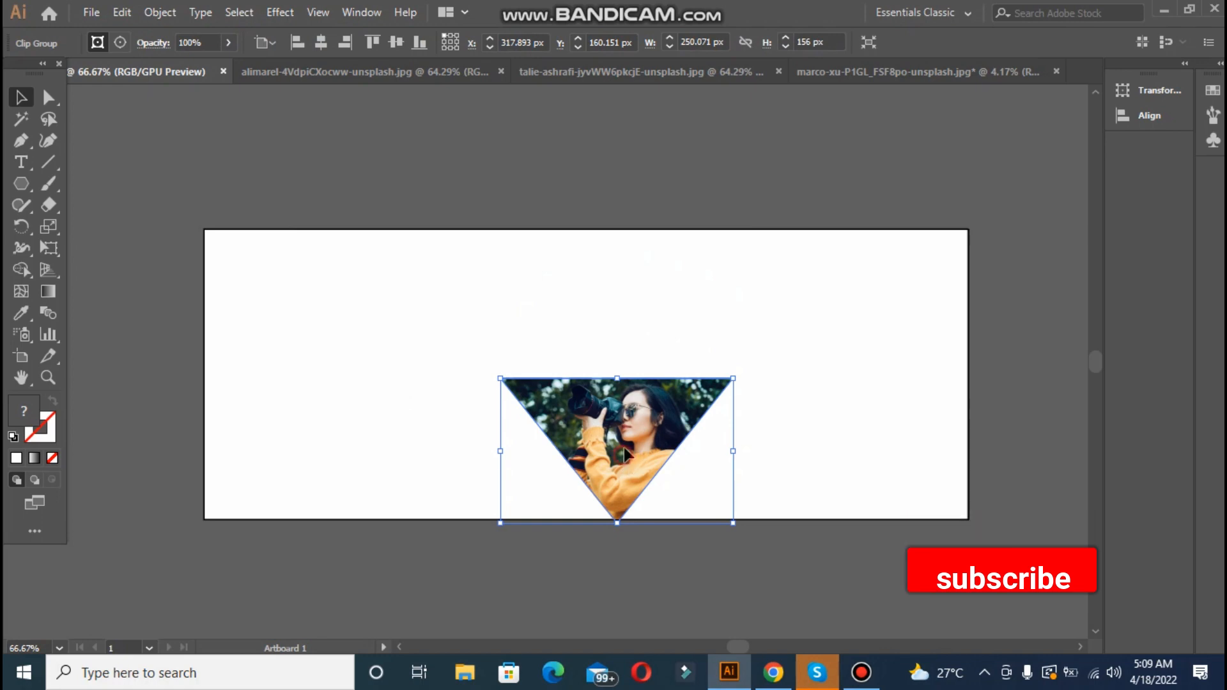
{"action": "left_click_drag", "start_coordinate": [623, 455], "coordinate": [746, 307]}
{"action": "left_click", "coordinate": [299, 148]}
{"action": "left_click", "coordinate": [693, 71]}
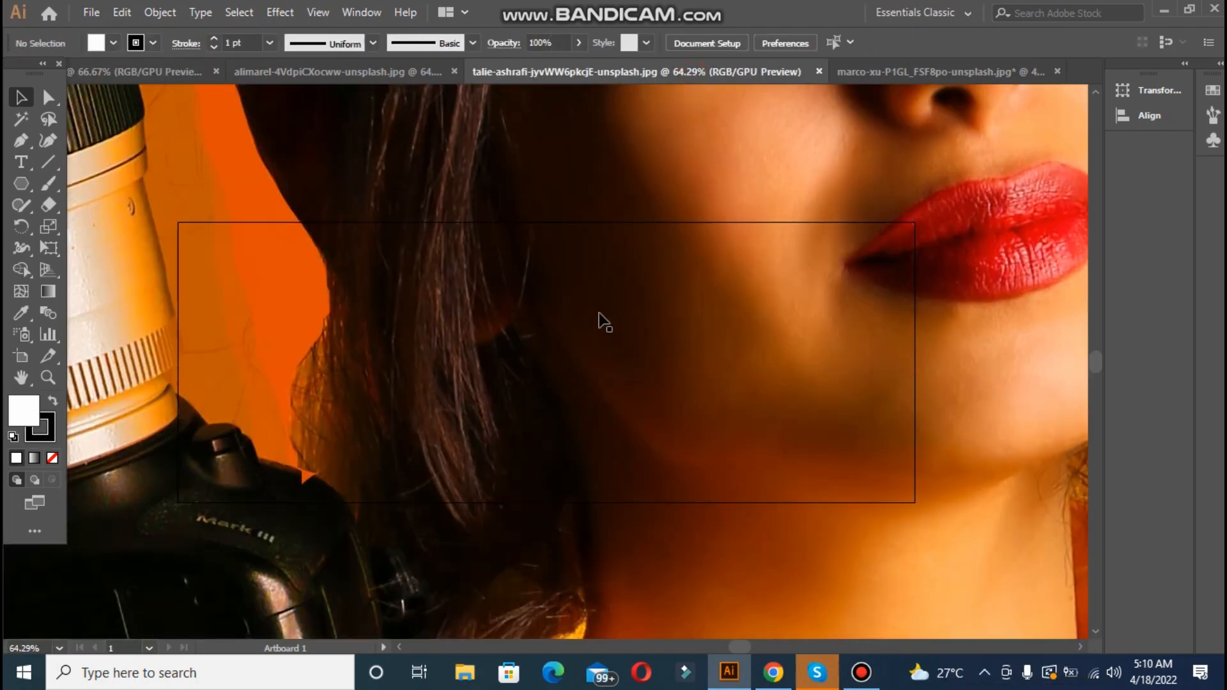
{"action": "key", "text": "ctrl+0"}
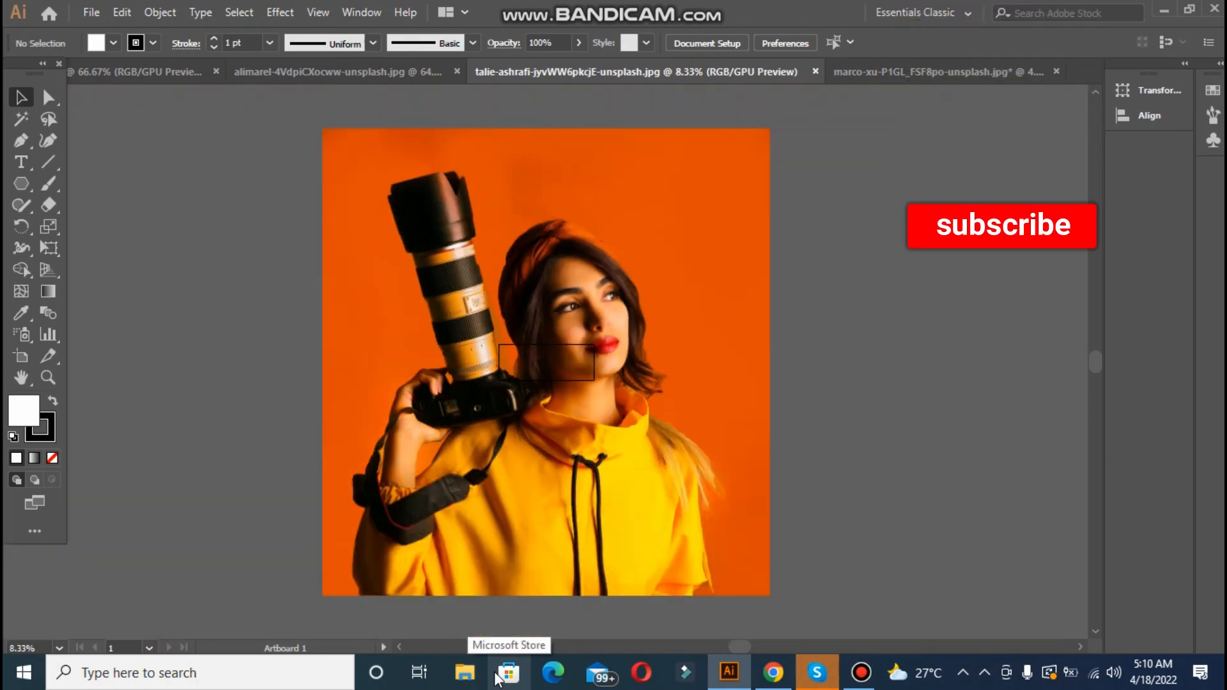
{"action": "left_click", "coordinate": [363, 399]}
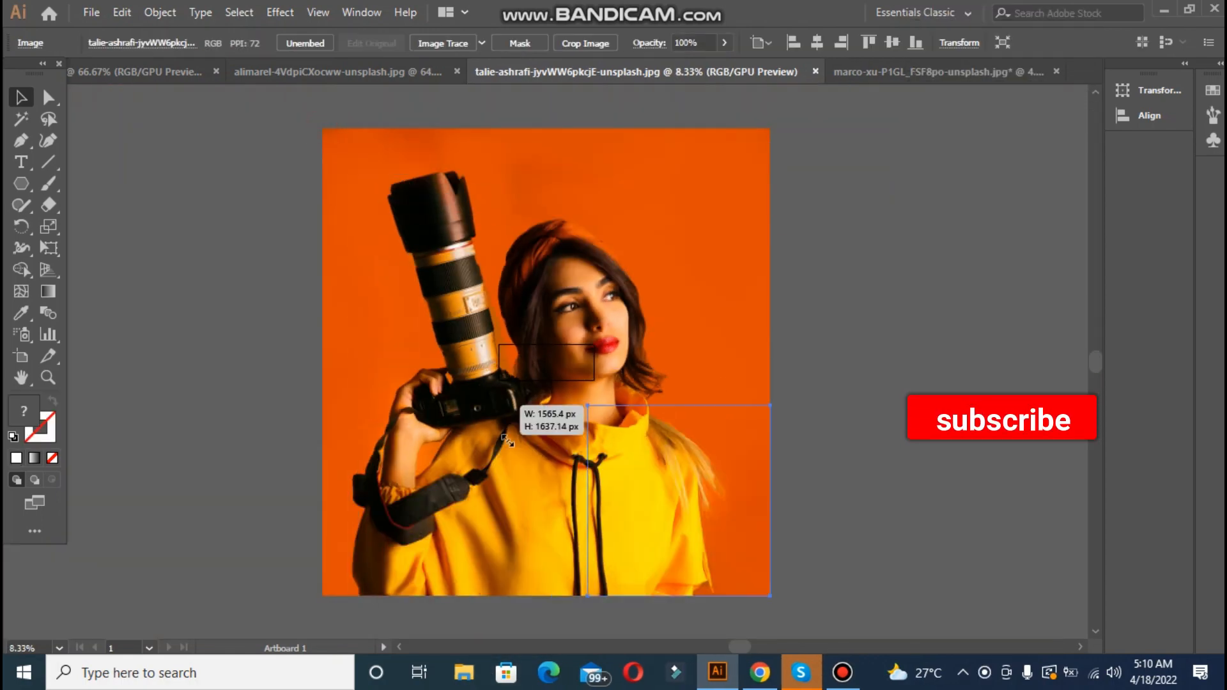
{"action": "left_click_drag", "start_coordinate": [473, 411], "coordinate": [588, 405]}
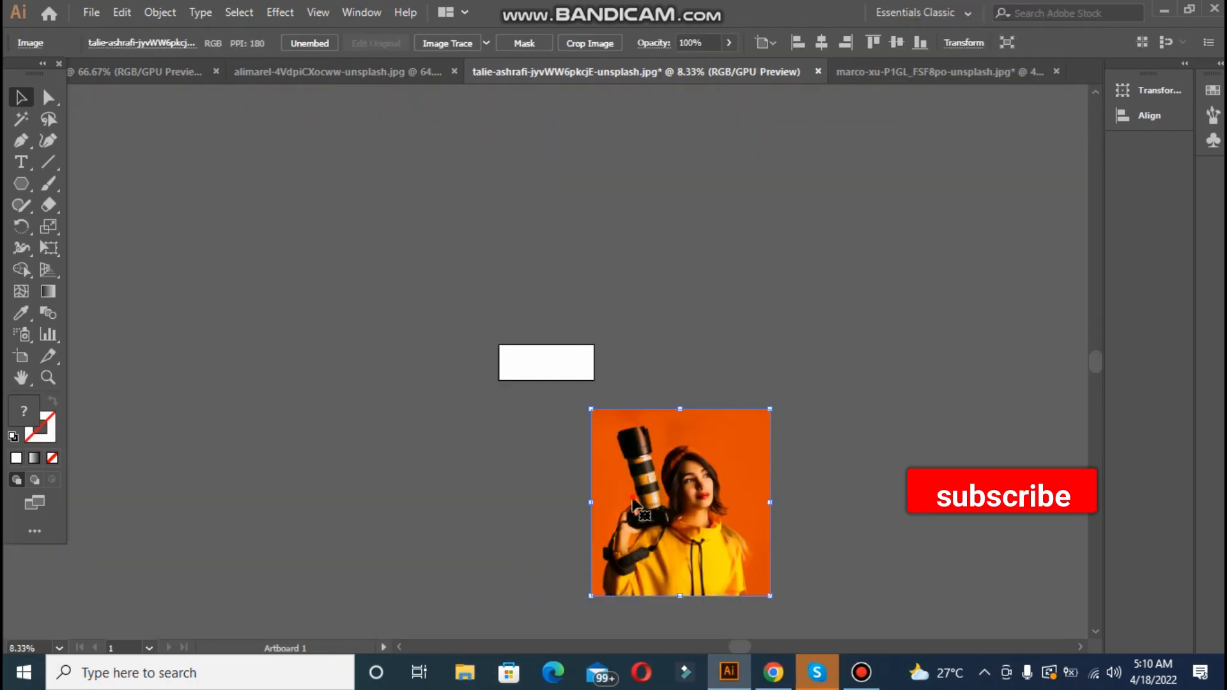
{"action": "left_click", "coordinate": [145, 72]}
{"action": "key", "text": "ctrl+v"}
{"action": "key", "text": "ctrl+minus"}
{"action": "key", "text": "ctrl+minus"}
{"action": "key", "text": "ctrl+minus"}
{"action": "key", "text": "ctrl+minus"}
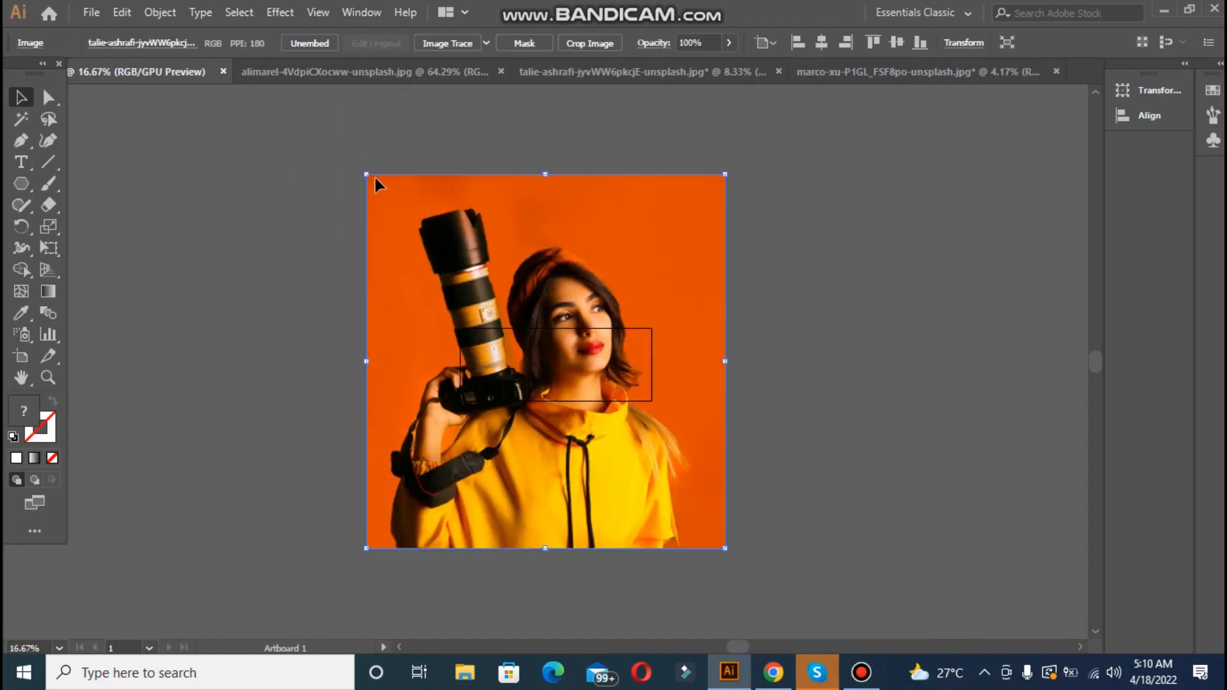
{"action": "left_click_drag", "start_coordinate": [375, 179], "coordinate": [626, 443]}
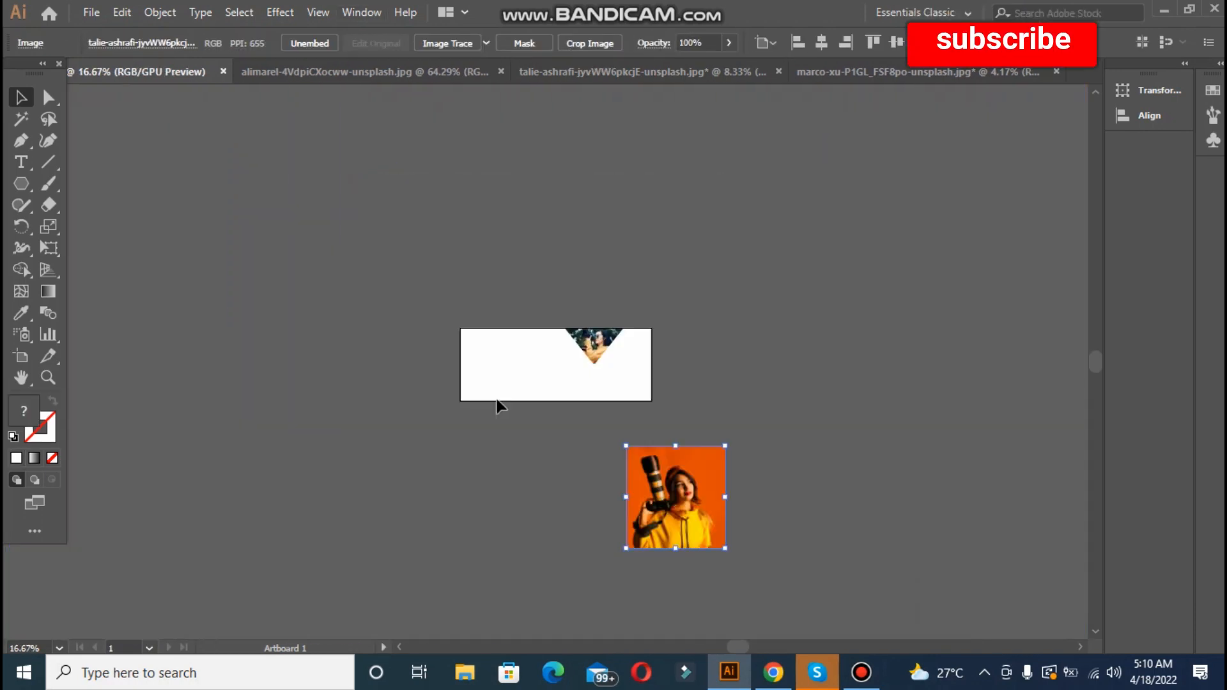
Shrink the orange photo to about half the artboard's height and park it across the bottom edge, below the clipped triangle
{"action": "left_click", "coordinate": [482, 371]}
{"action": "key", "text": "ctrl+plus"}
{"action": "key", "text": "ctrl+plus"}
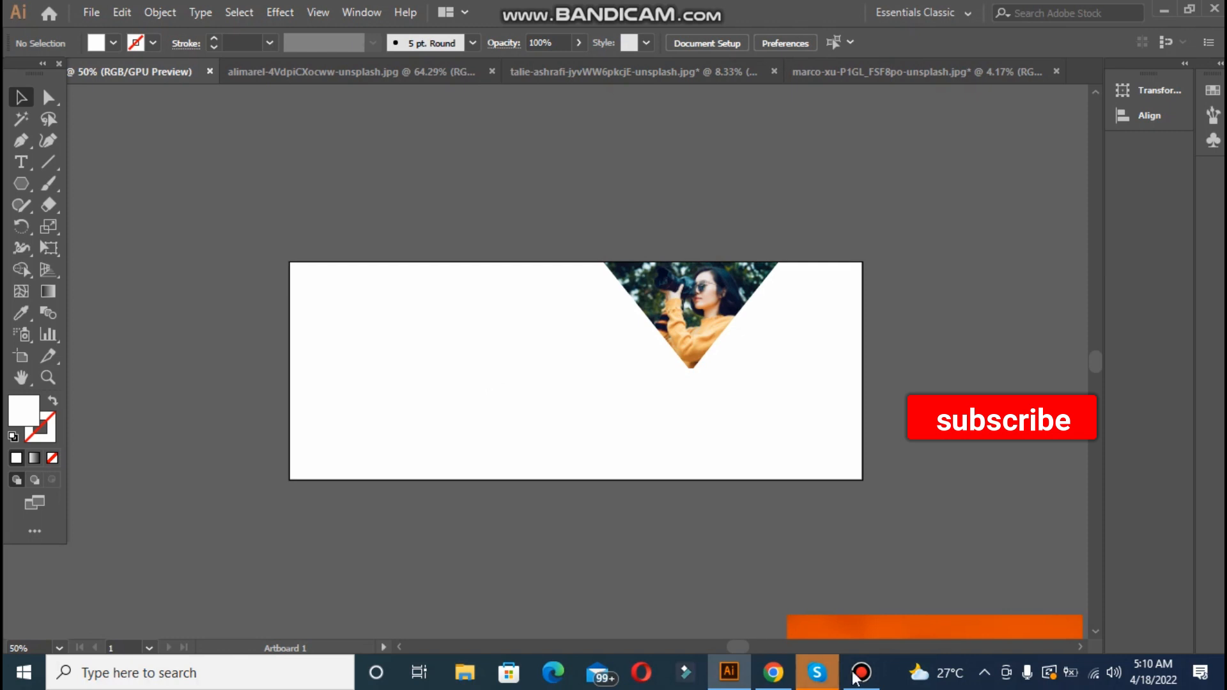
{"action": "left_click_drag", "start_coordinate": [870, 629], "coordinate": [400, 247]}
{"action": "left_click_drag", "start_coordinate": [318, 233], "coordinate": [475, 396]}
{"action": "left_click_drag", "start_coordinate": [496, 447], "coordinate": [478, 356]}
{"action": "left_click_drag", "start_coordinate": [453, 303], "coordinate": [495, 344]}
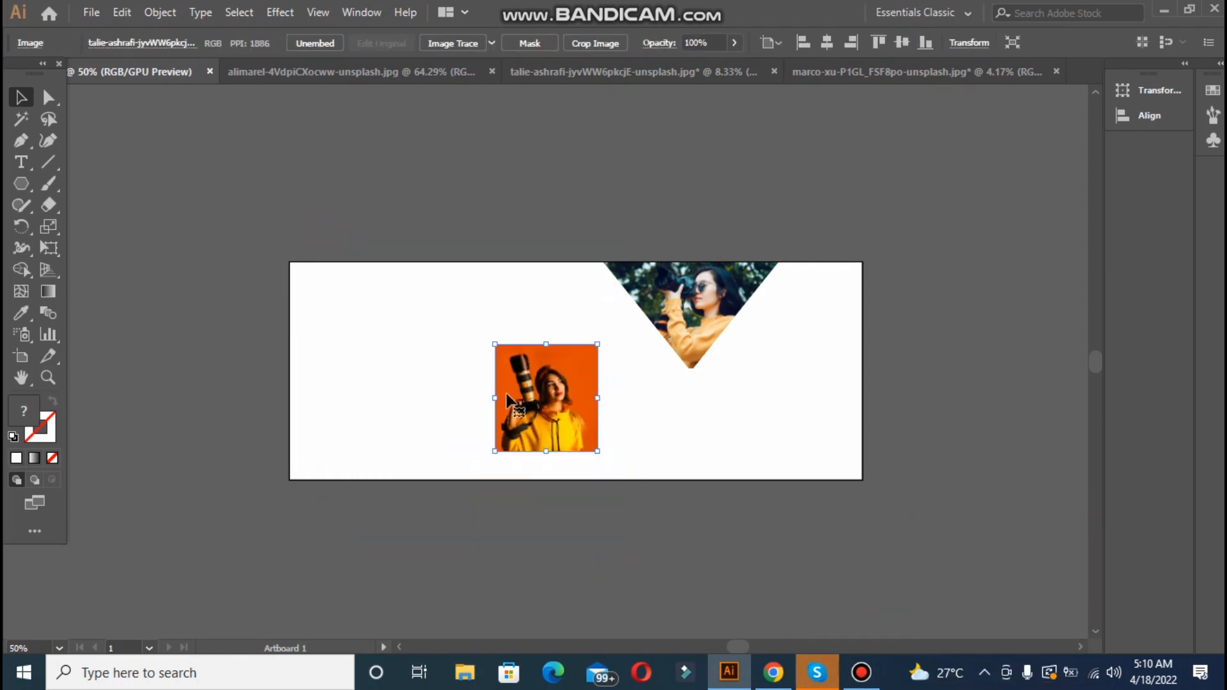
{"action": "left_click_drag", "start_coordinate": [791, 329], "coordinate": [723, 498]}
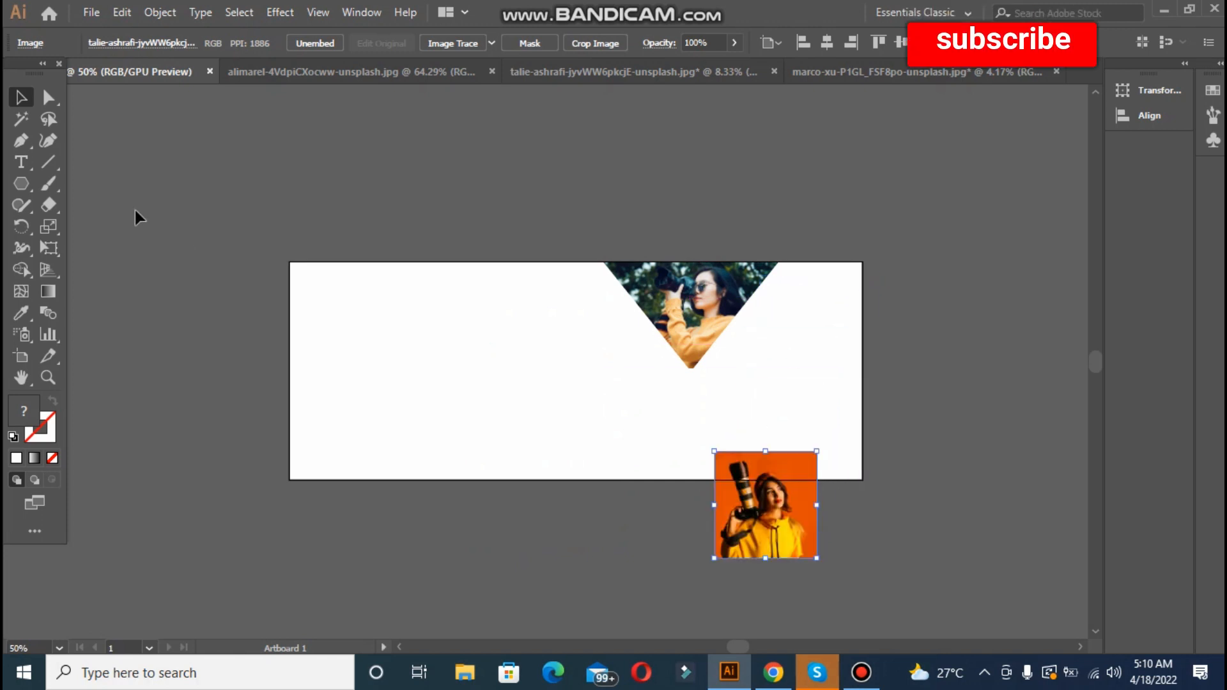
Draw a closed Pen shape along the artboard's right edge, joining its two right corners to the clipped triangle's upper right side
{"action": "key", "text": "p"}
{"action": "left_click", "coordinate": [862, 261]}
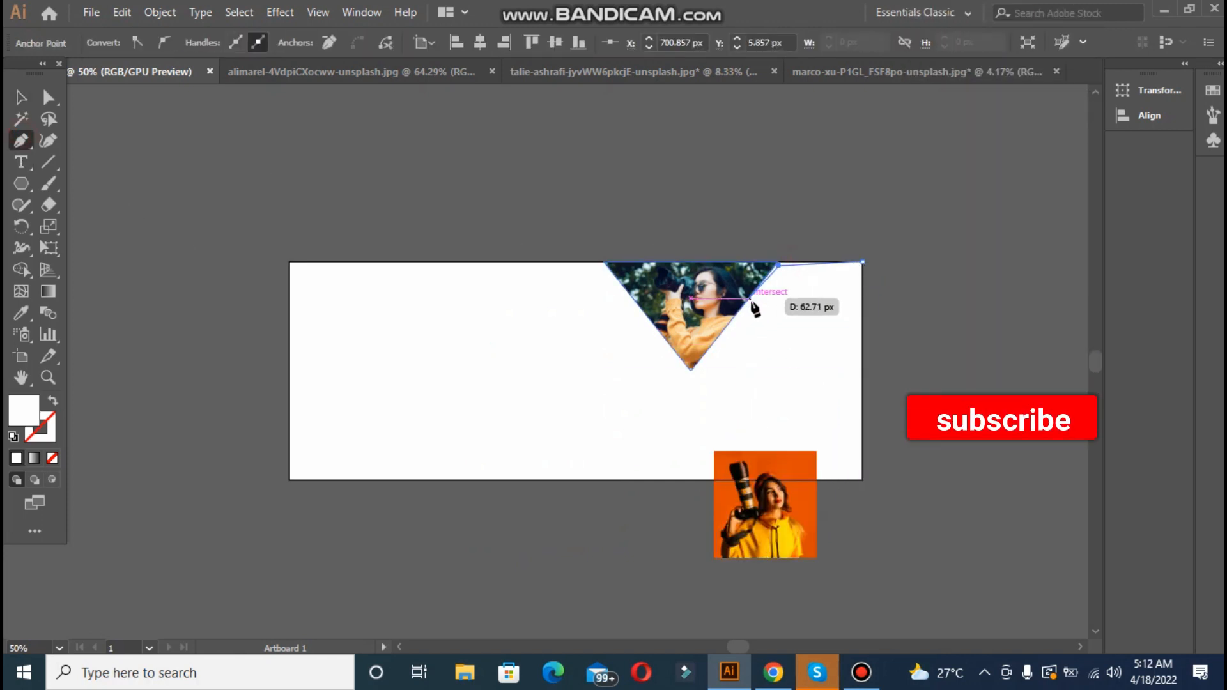
{"action": "left_click", "coordinate": [779, 262]}
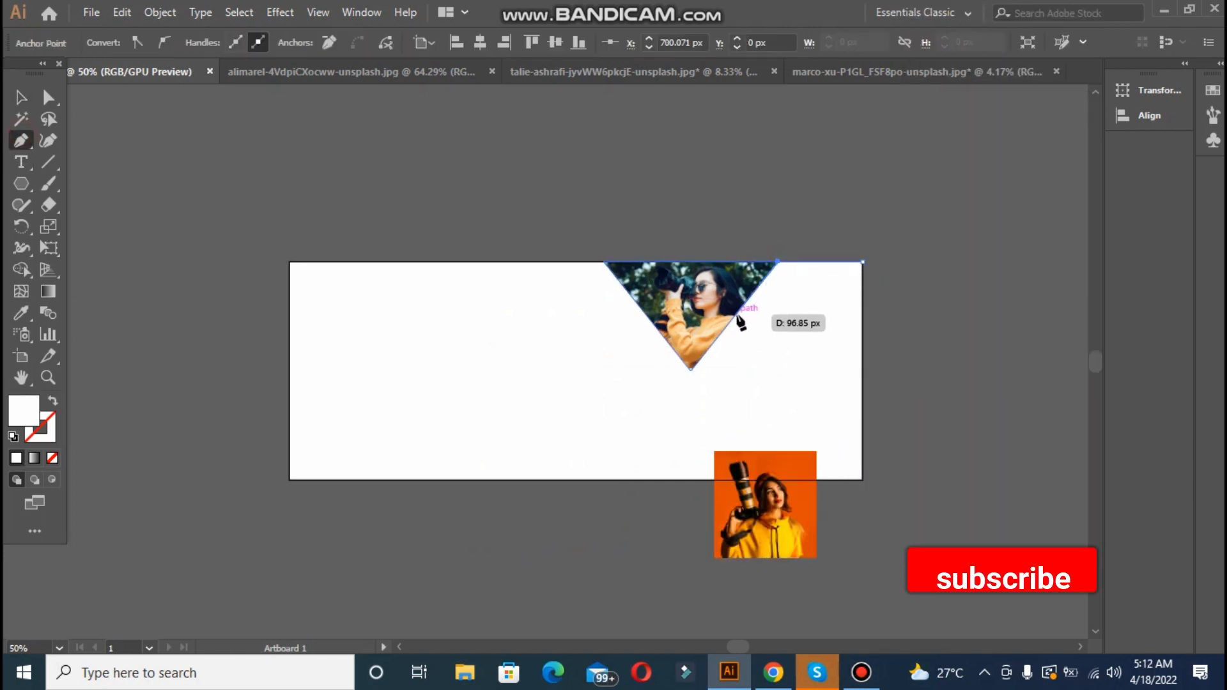
{"action": "left_click", "coordinate": [735, 314]}
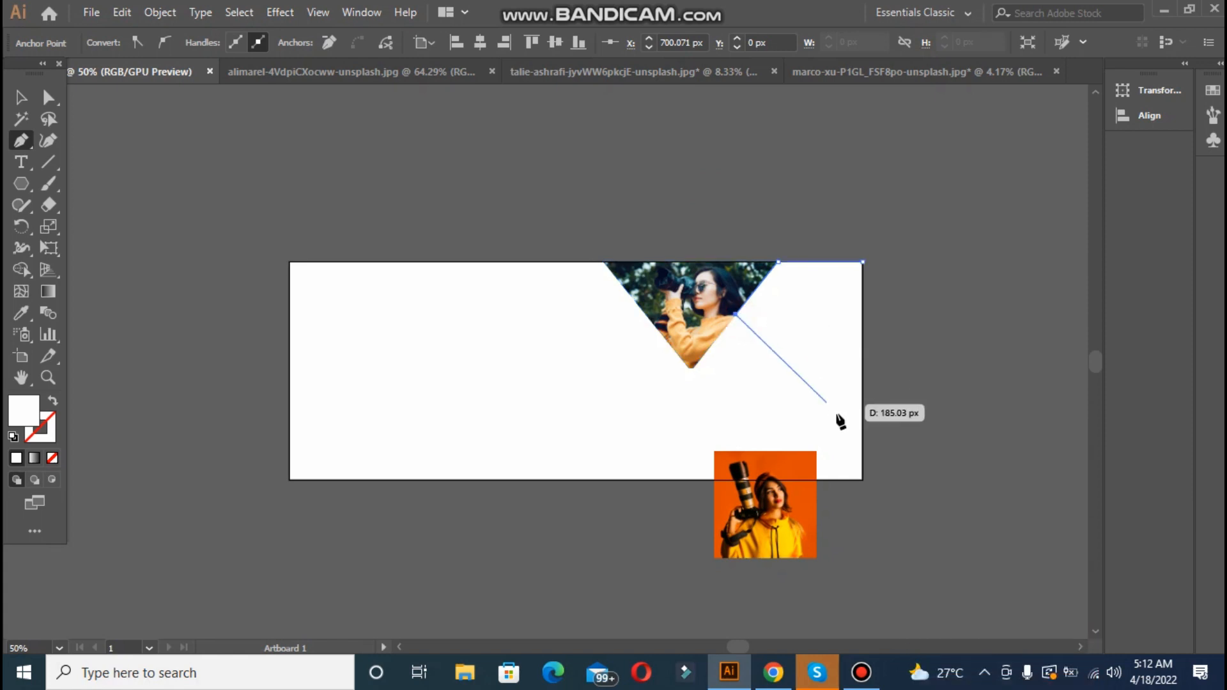
{"action": "left_click", "coordinate": [862, 478]}
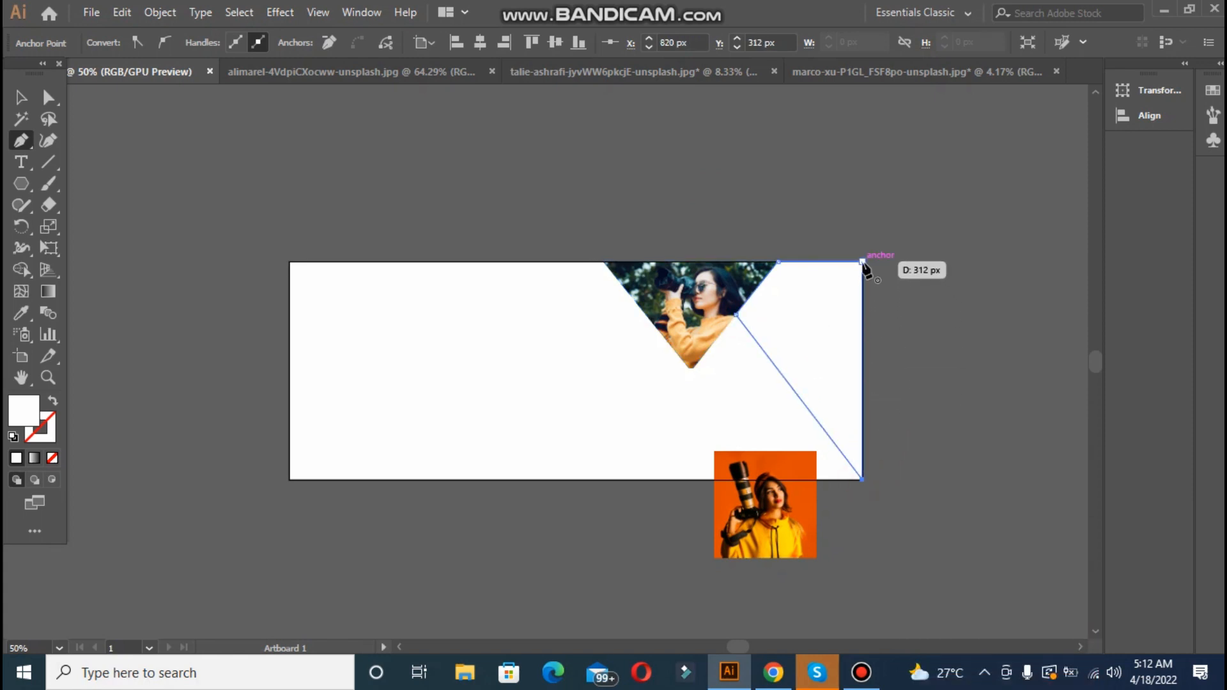
{"action": "left_click", "coordinate": [23, 97]}
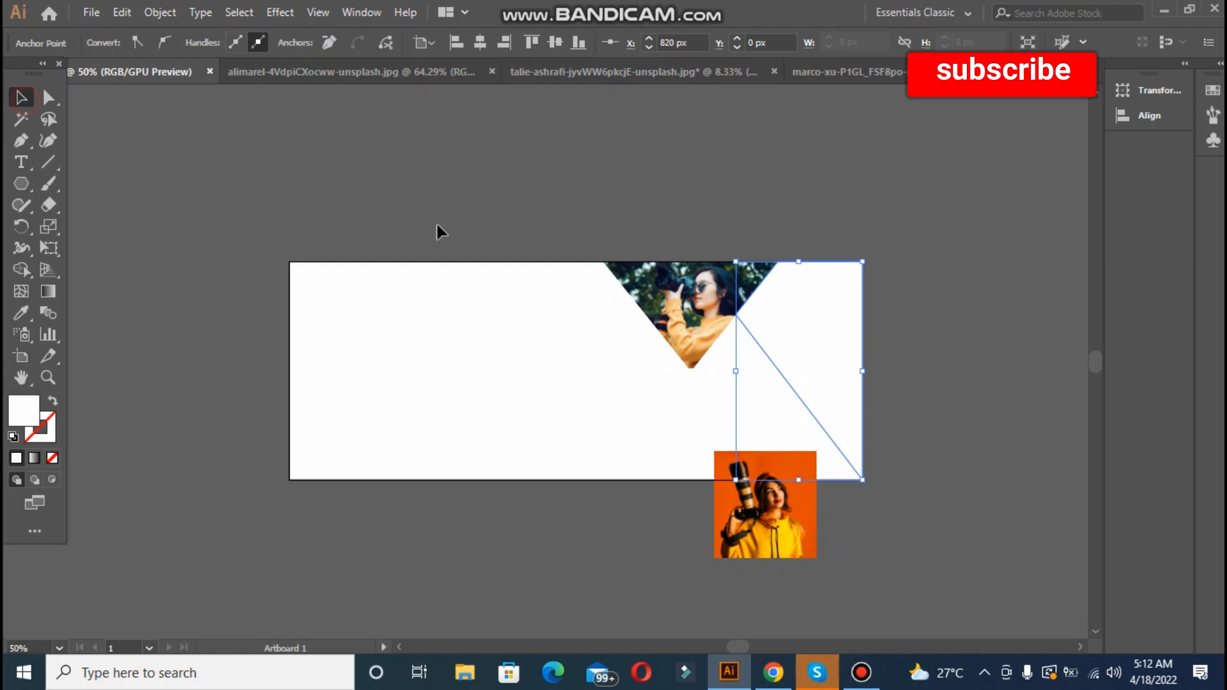
Bring the orange photo to the front over the artboard's right end and enlarge it to about the artboard's full height
{"action": "left_click", "coordinate": [789, 377]}
{"action": "left_click_drag", "start_coordinate": [792, 386], "coordinate": [809, 329]}
{"action": "right_click", "coordinate": [767, 363]}
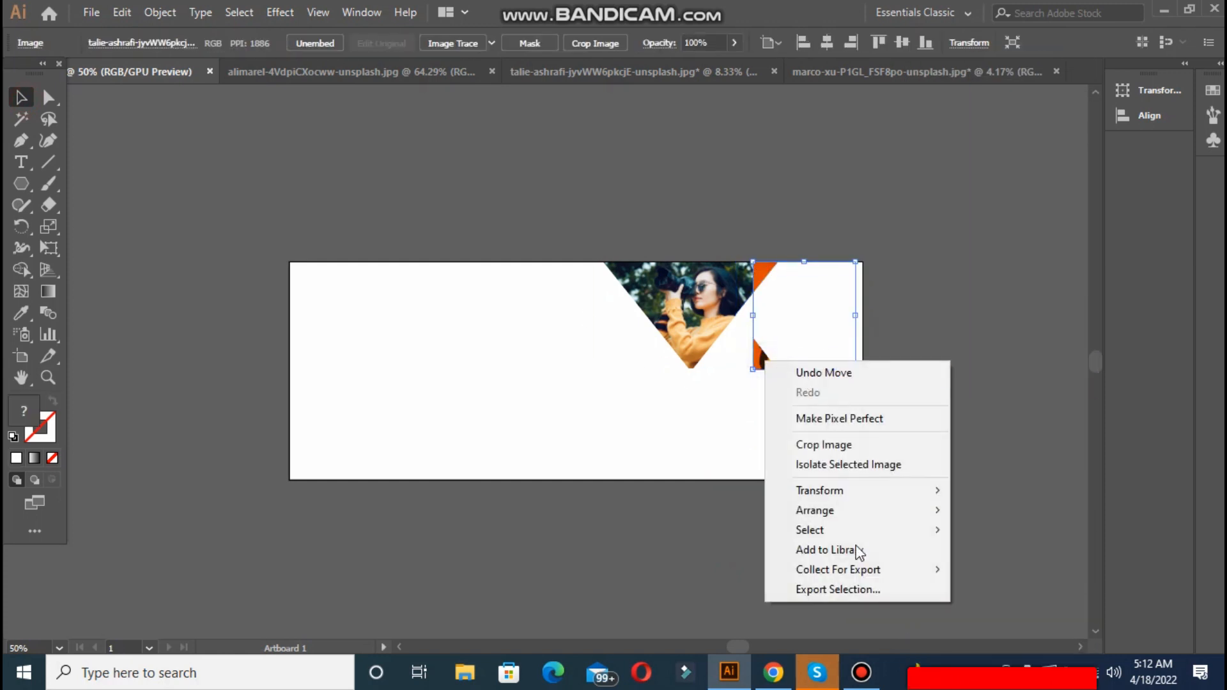
{"action": "mouse_move", "coordinate": [790, 509]}
{"action": "left_click", "coordinate": [985, 510]}
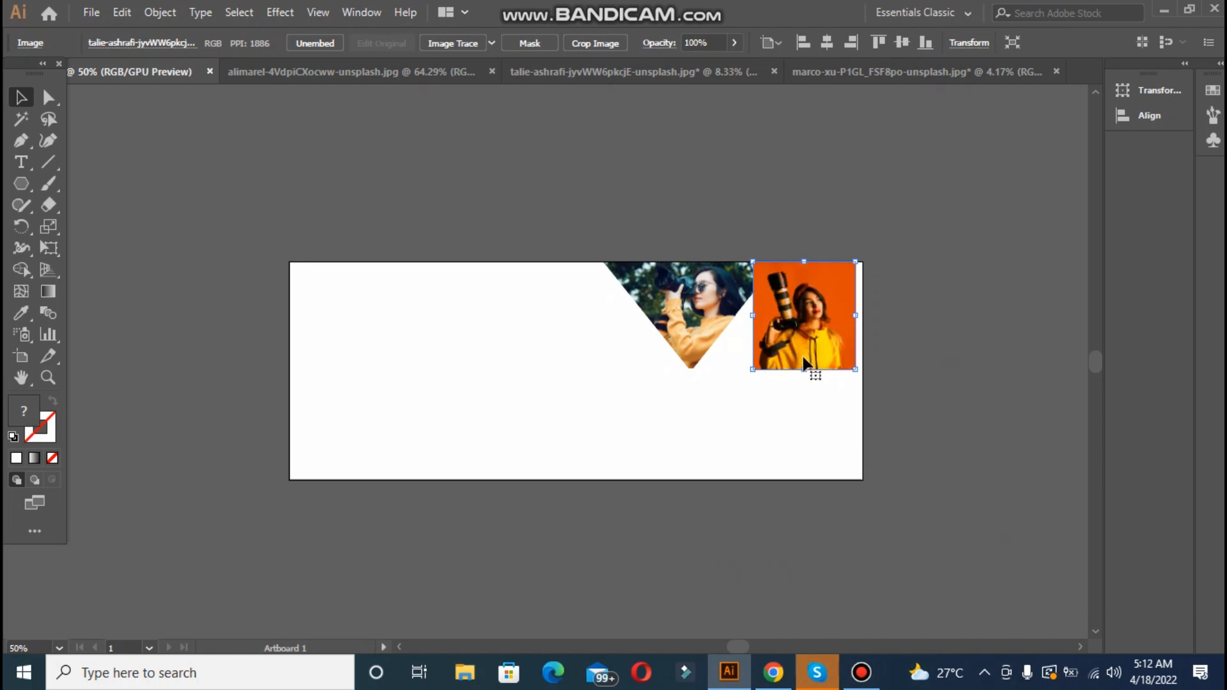
{"action": "left_click_drag", "start_coordinate": [805, 369], "coordinate": [803, 480]}
{"action": "left_click_drag", "start_coordinate": [777, 277], "coordinate": [777, 290]}
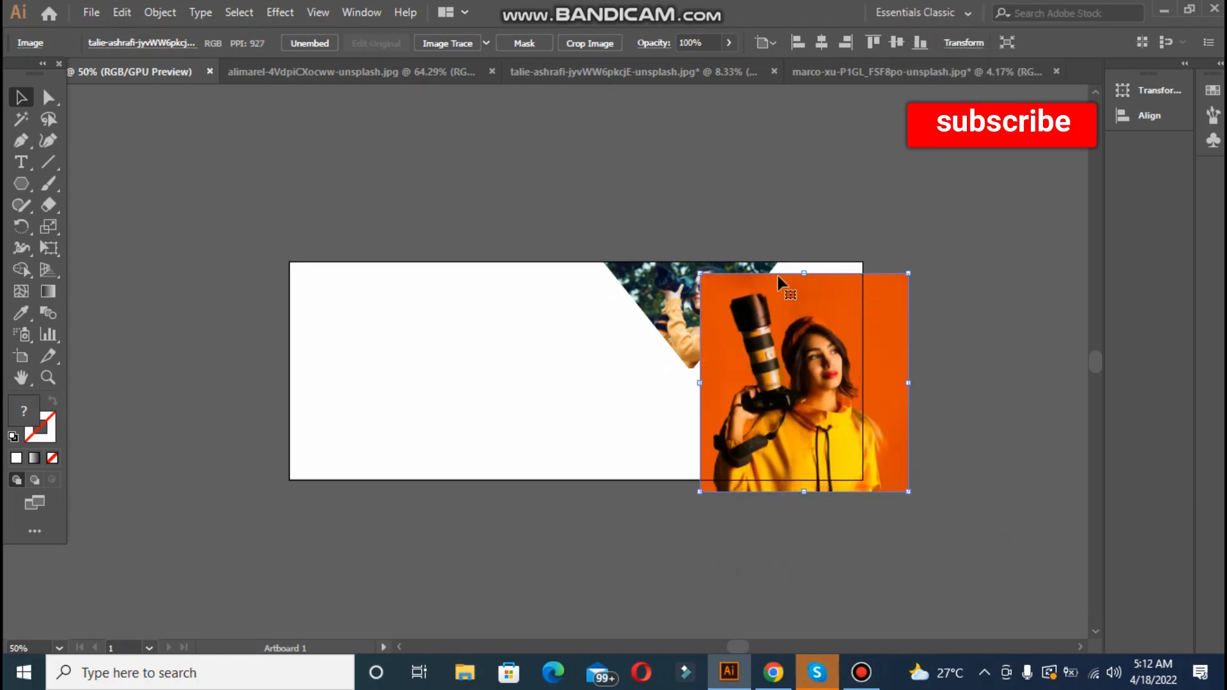
Position the orange photo behind the angular Pen shape, with the shape brought to the front and its fill and stroke swapped
{"action": "left_click", "coordinate": [794, 266]}
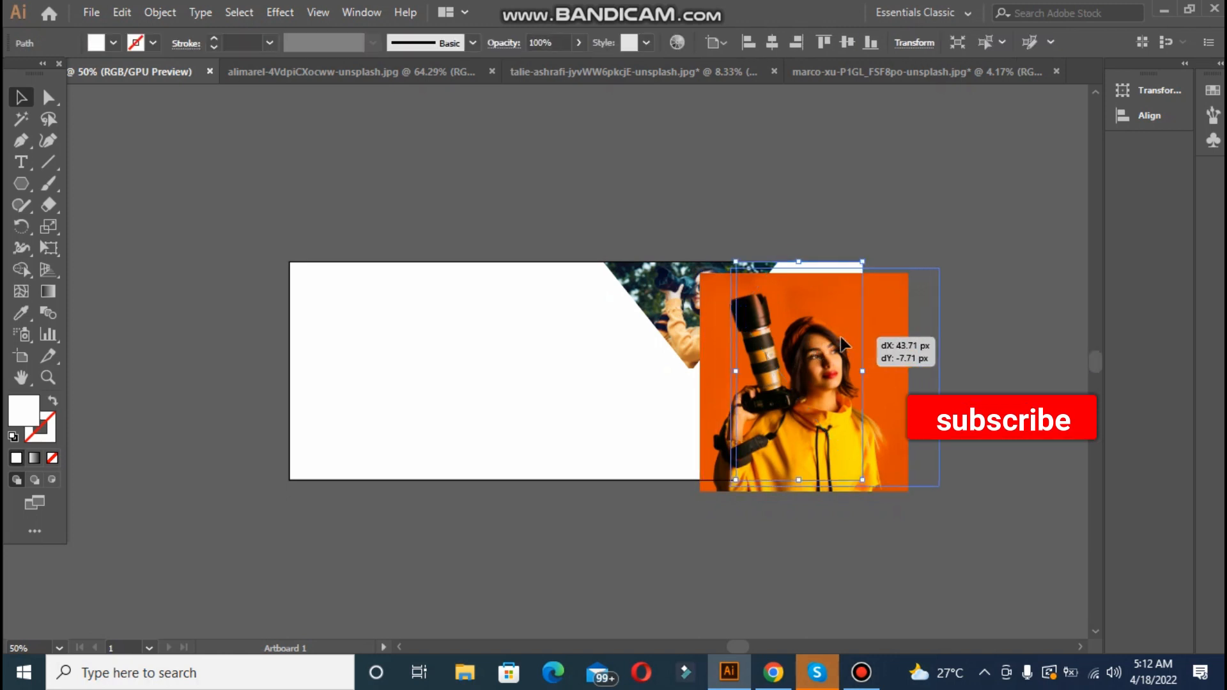
{"action": "left_click_drag", "start_coordinate": [841, 345], "coordinate": [842, 344]}
{"action": "right_click", "coordinate": [791, 258]}
{"action": "mouse_move", "coordinate": [901, 551]}
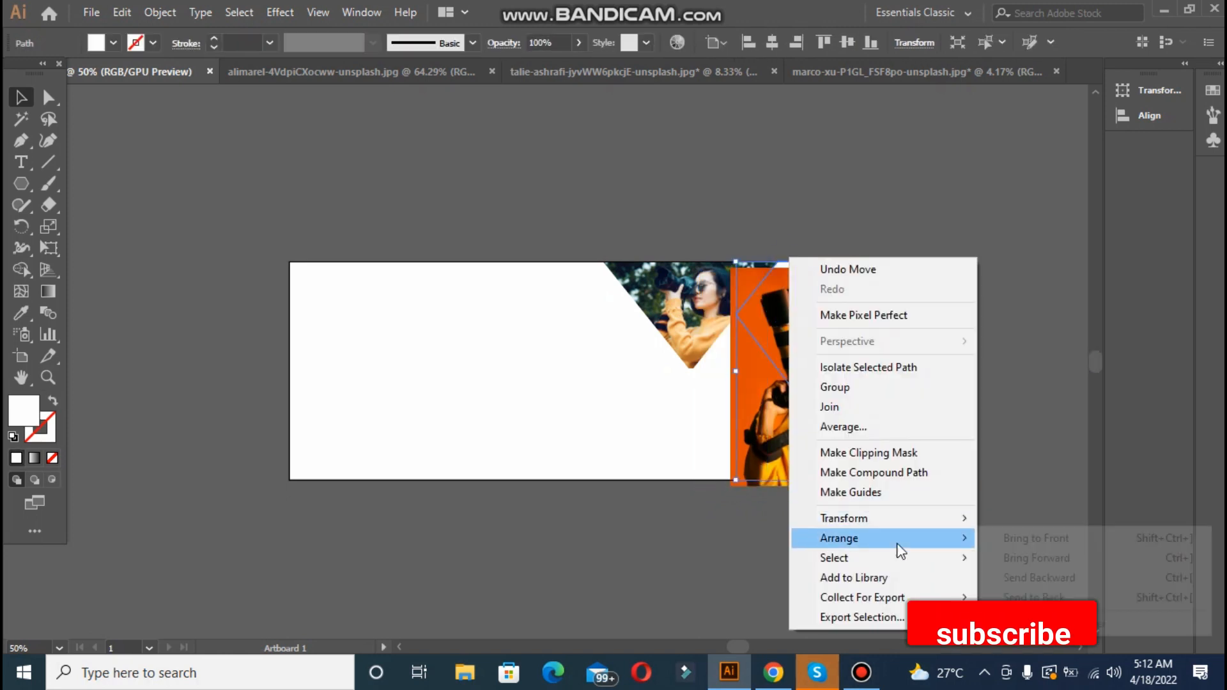
{"action": "left_click", "coordinate": [1010, 539]}
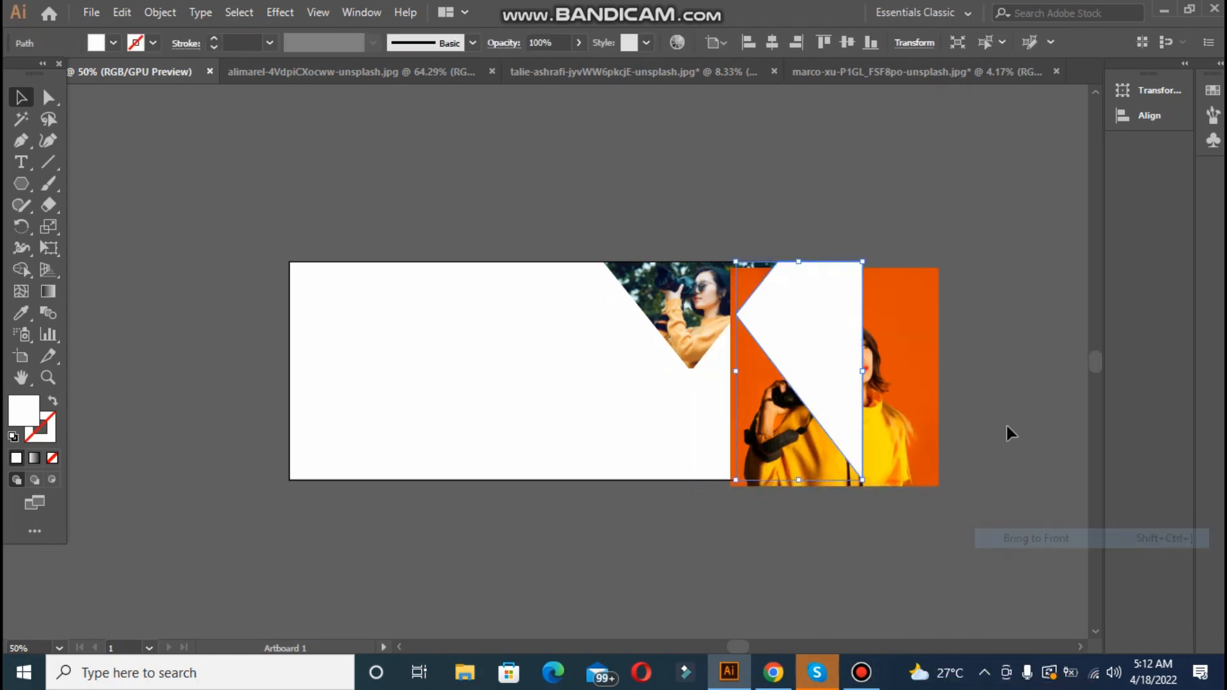
{"action": "left_click", "coordinate": [54, 406]}
{"action": "mouse_move", "coordinate": [903, 400]}
{"action": "left_mouse_down"}
{"action": "mouse_move", "coordinate": [869, 377]}
{"action": "mouse_move", "coordinate": [880, 399]}
{"action": "mouse_move", "coordinate": [899, 392]}
{"action": "mouse_move", "coordinate": [881, 397]}
{"action": "mouse_move", "coordinate": [884, 410]}
{"action": "left_mouse_up"}
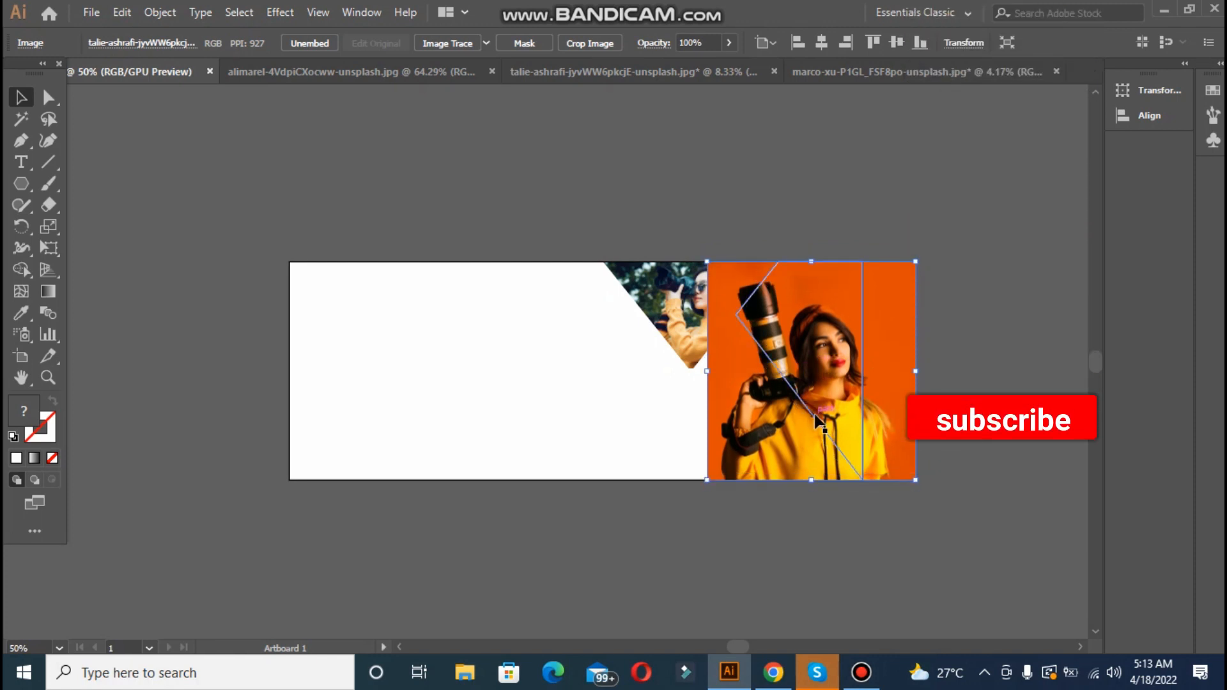
Try to clip the orange photo into the angular shape at the artboard's right edge
{"action": "left_click", "coordinate": [863, 421]}
{"action": "left_click", "coordinate": [712, 465], "text": "shift"}
{"action": "right_click", "coordinate": [742, 387]}
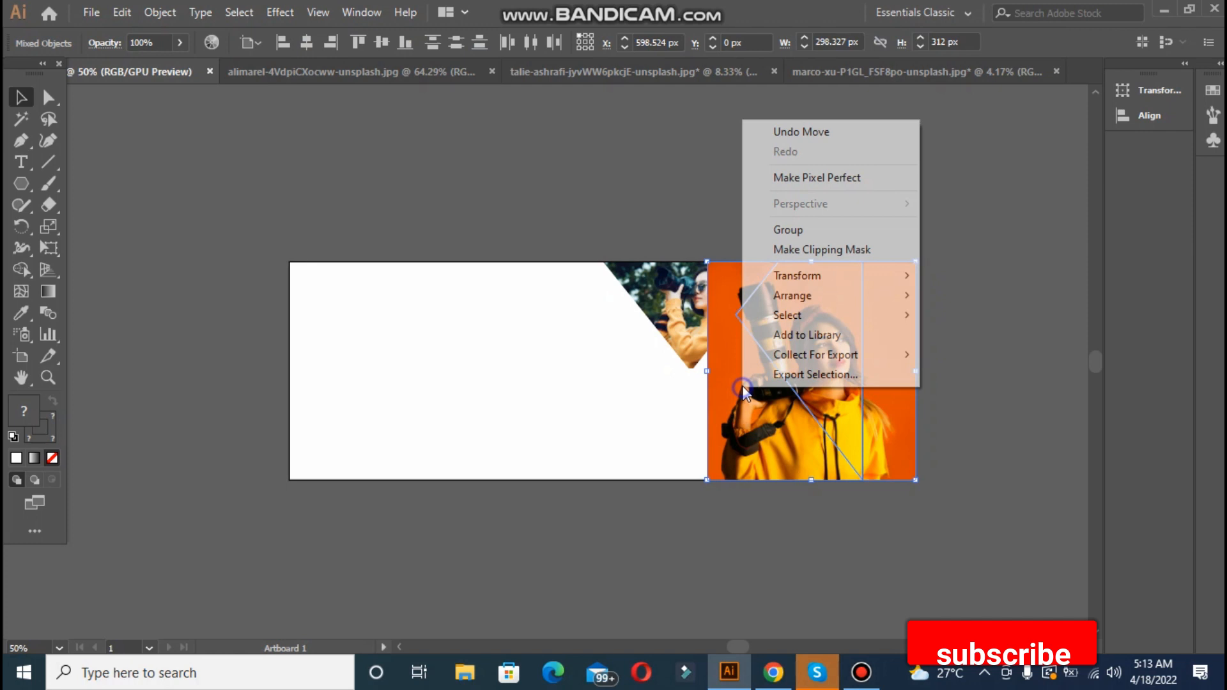
{"action": "left_click", "coordinate": [798, 252]}
{"action": "left_click", "coordinate": [675, 223]}
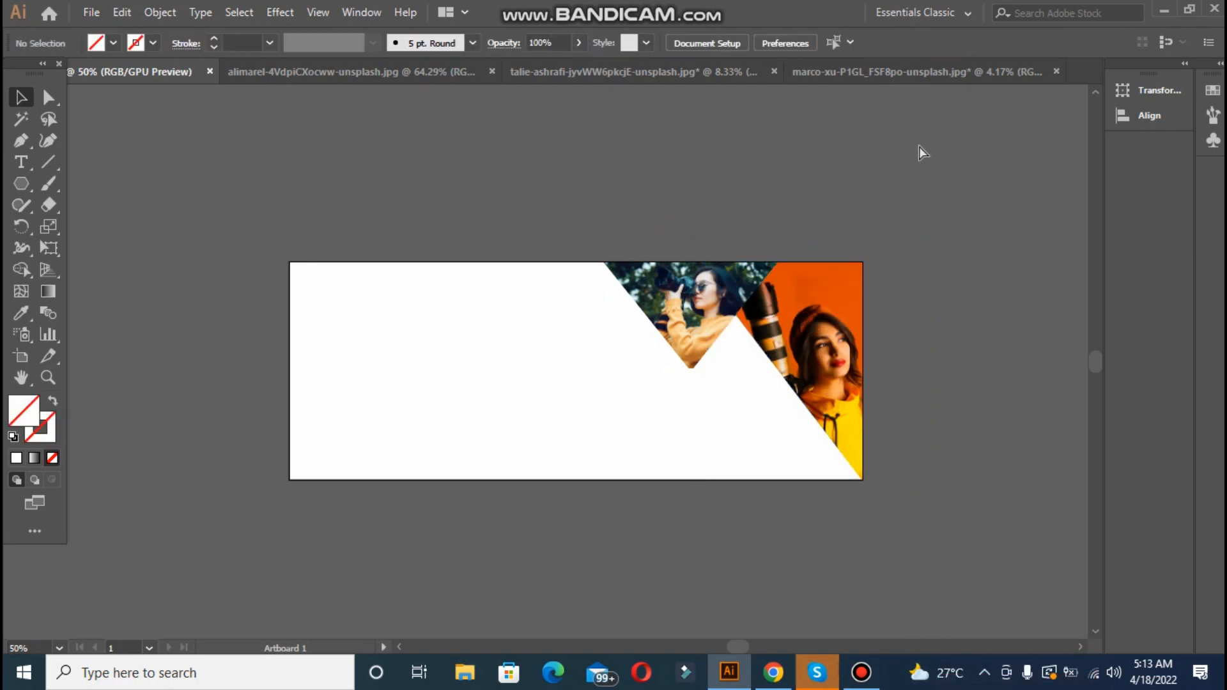
{"action": "key", "text": "ctrl+z"}
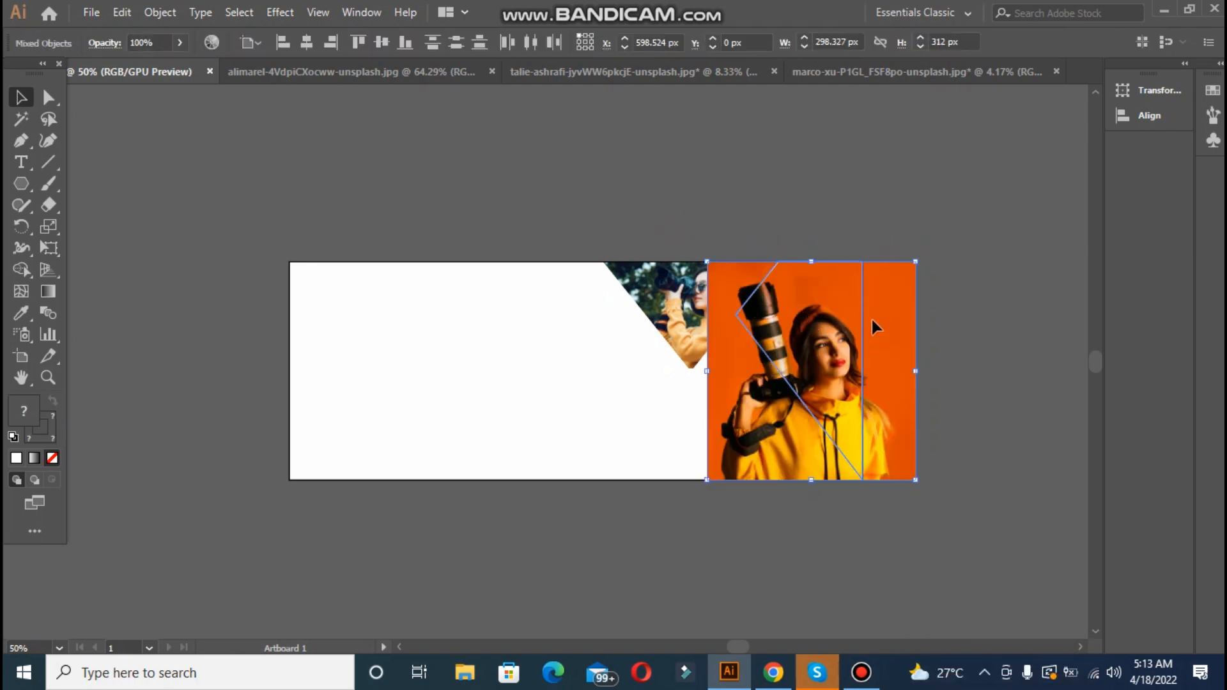
Scale the orange photo and angular shape together to about 313 by 327 px and line the shape up with the artboard's right edge
{"action": "left_click_drag", "start_coordinate": [872, 316], "coordinate": [883, 317]}
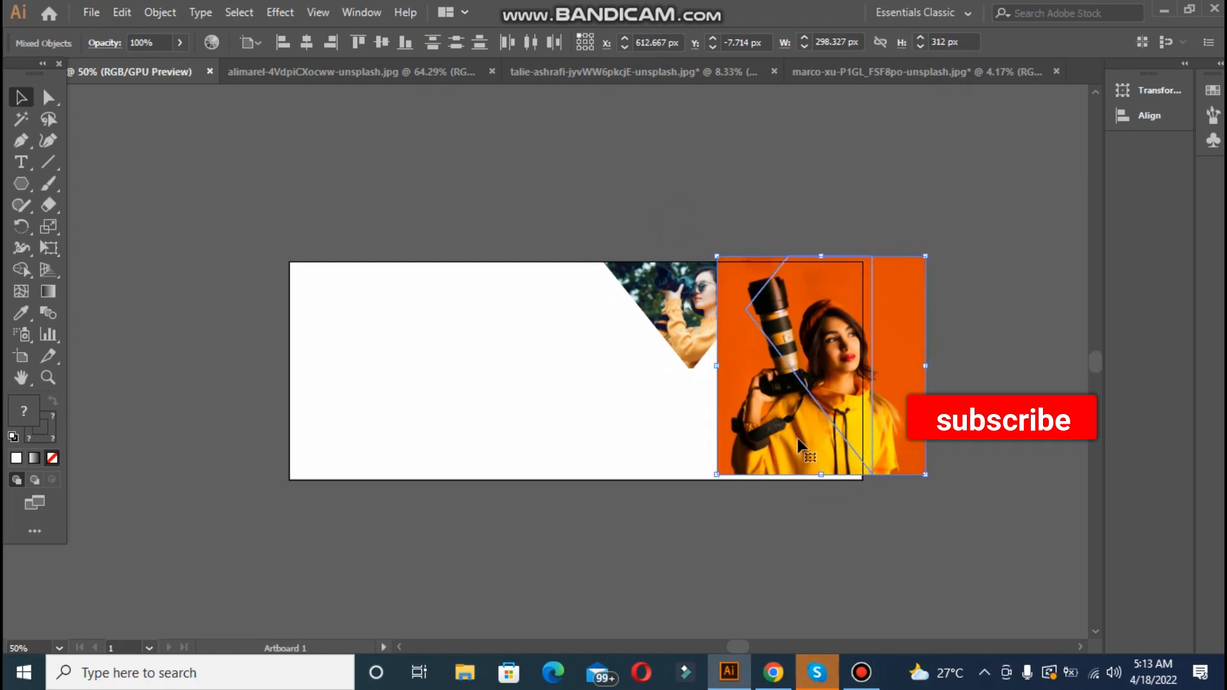
{"action": "left_click_drag", "start_coordinate": [717, 476], "coordinate": [707, 486]}
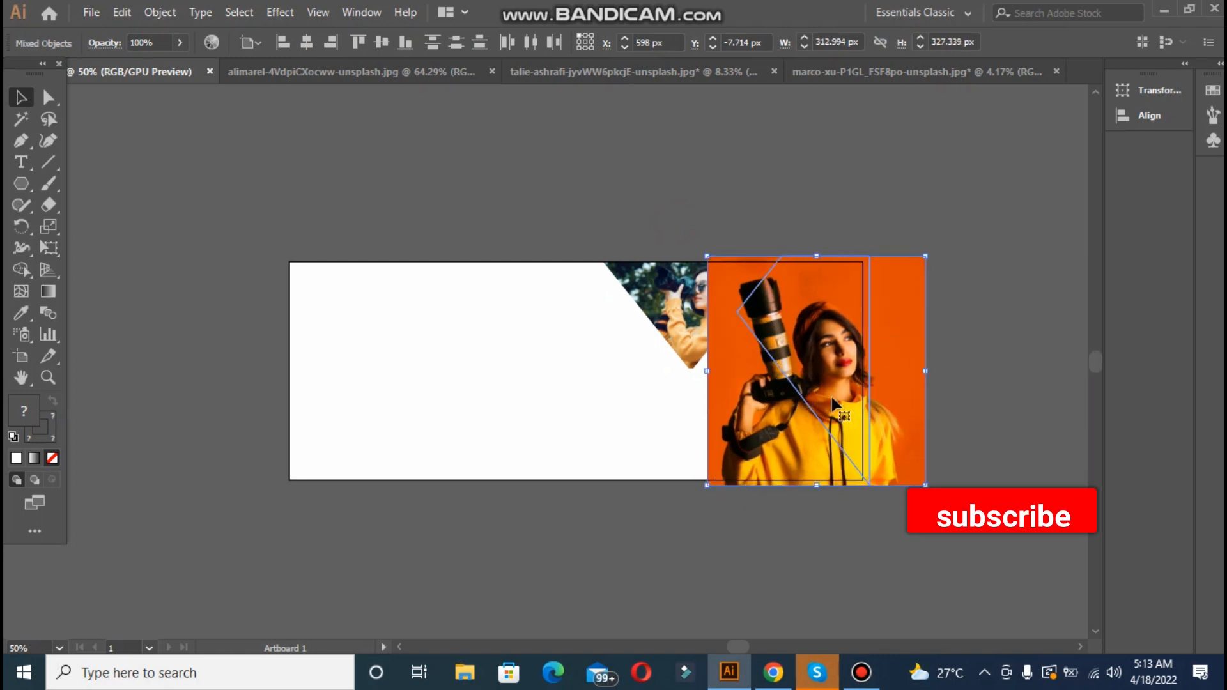
{"action": "left_click_drag", "start_coordinate": [833, 397], "coordinate": [835, 377]}
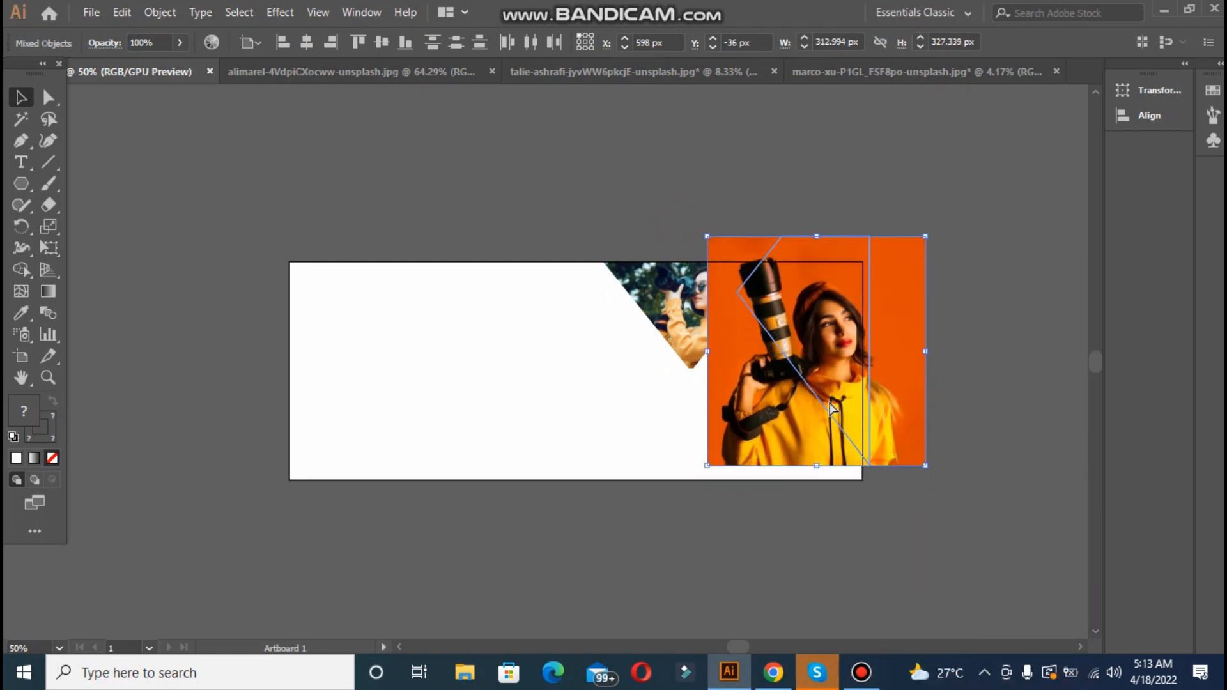
{"action": "key", "text": "ctrl+z"}
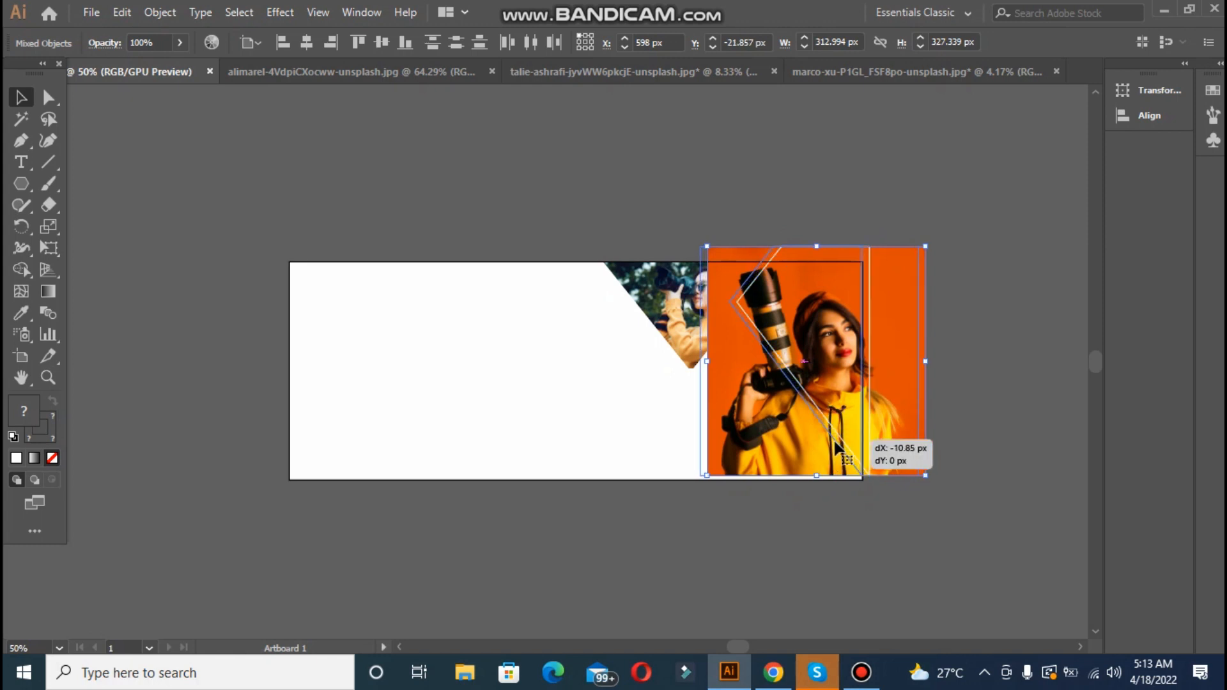
{"action": "left_click_drag", "start_coordinate": [834, 441], "coordinate": [794, 428]}
{"action": "left_click", "coordinate": [960, 398]}
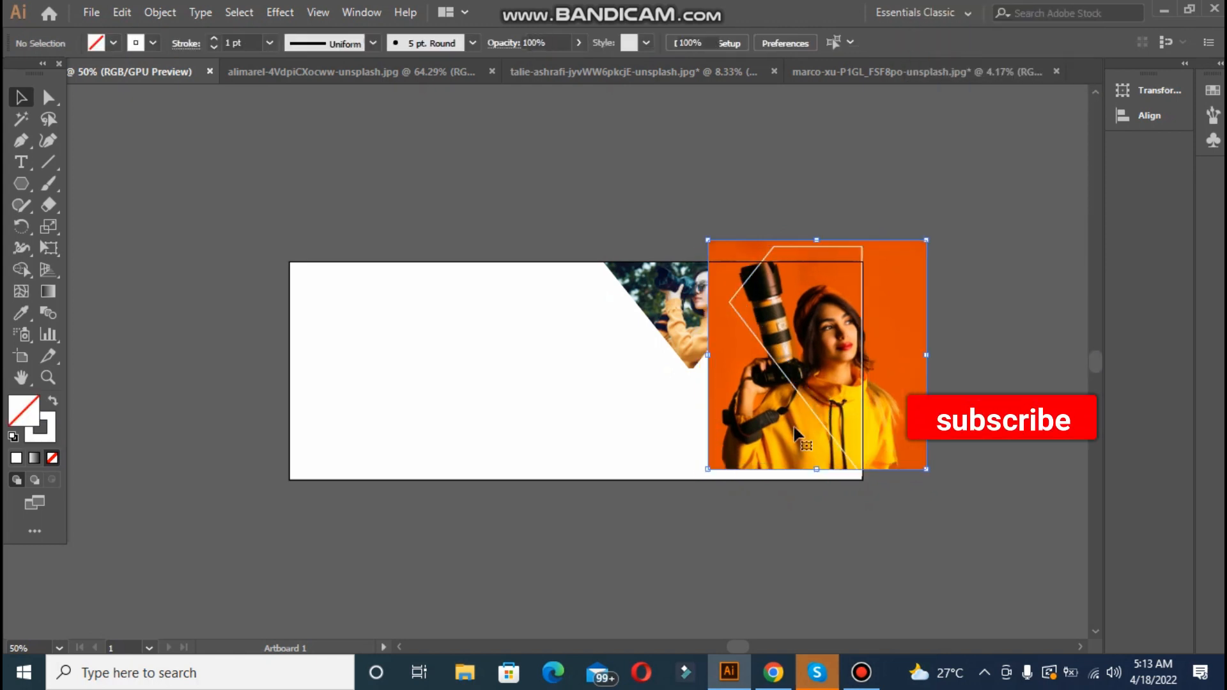
Move the orange photo up so that it extends above the angular shape and the artboard's upper edge
{"action": "left_click_drag", "start_coordinate": [787, 329], "coordinate": [753, 312]}
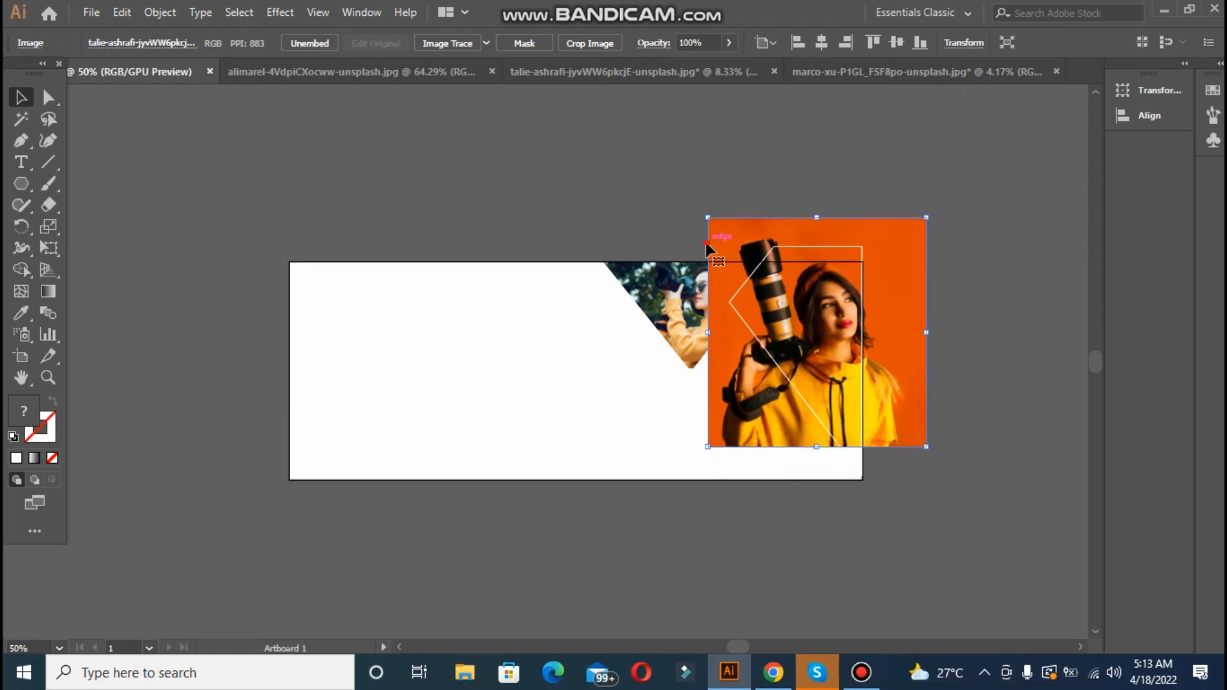
{"action": "left_click", "coordinate": [743, 295], "text": "shift"}
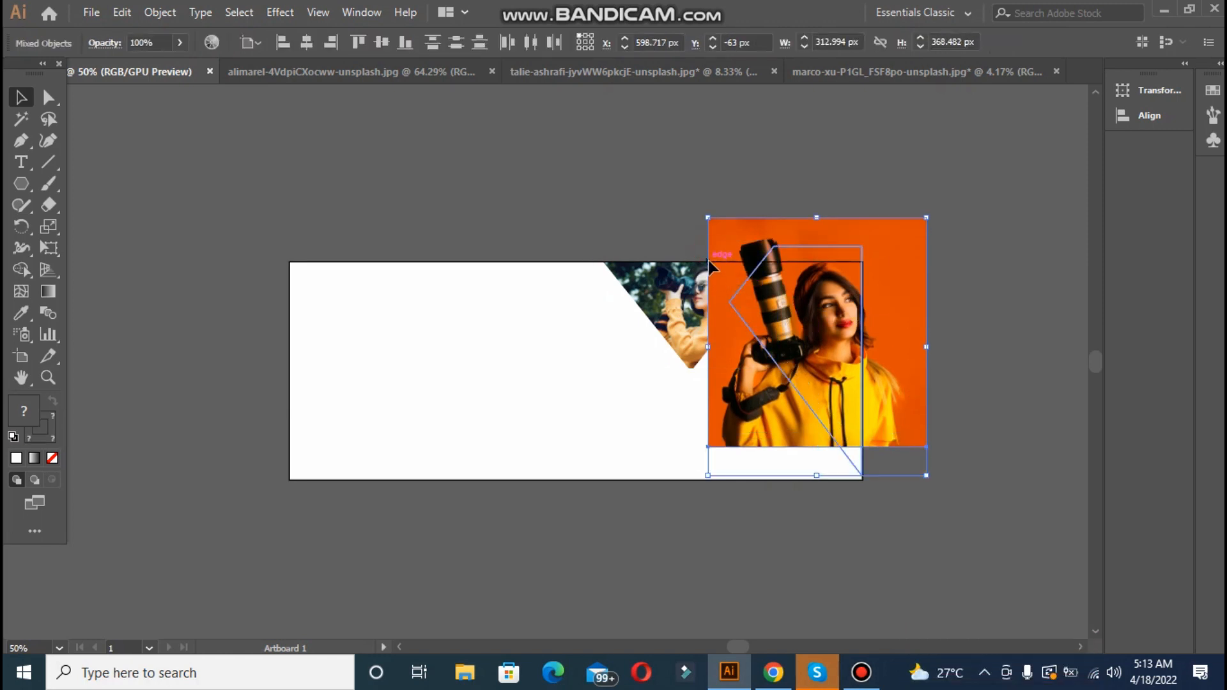
{"action": "left_click", "coordinate": [753, 281]}
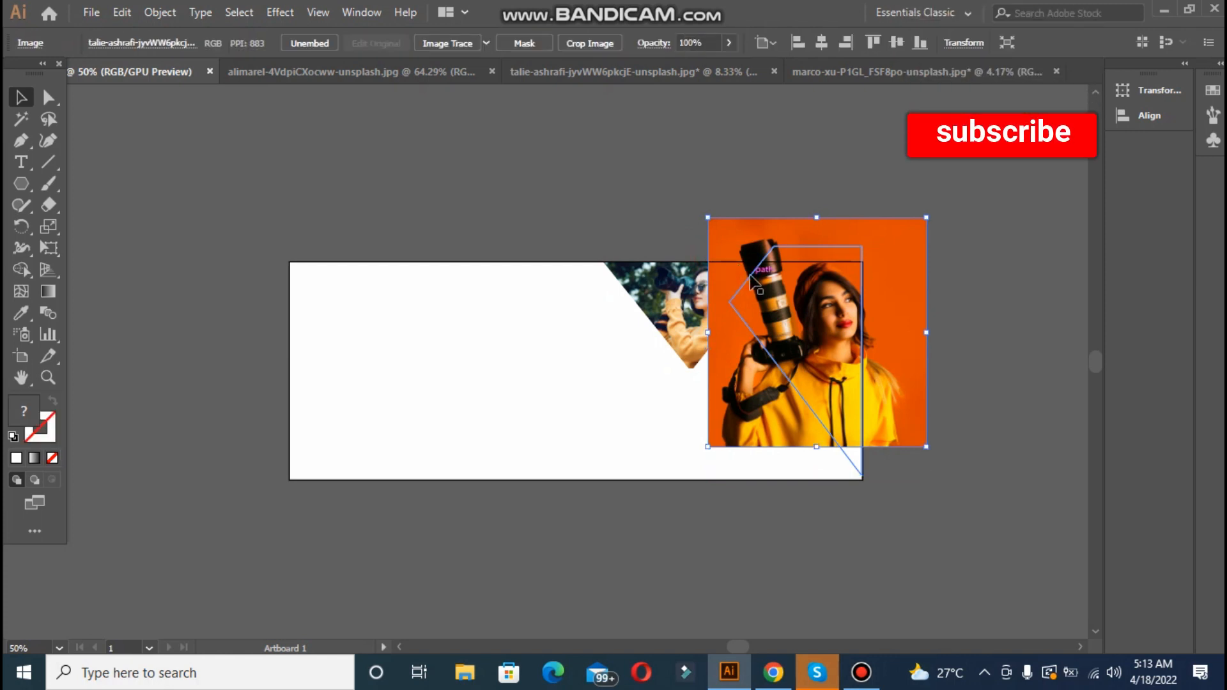
{"action": "right_click", "coordinate": [753, 281]}
{"action": "left_click", "coordinate": [641, 205]}
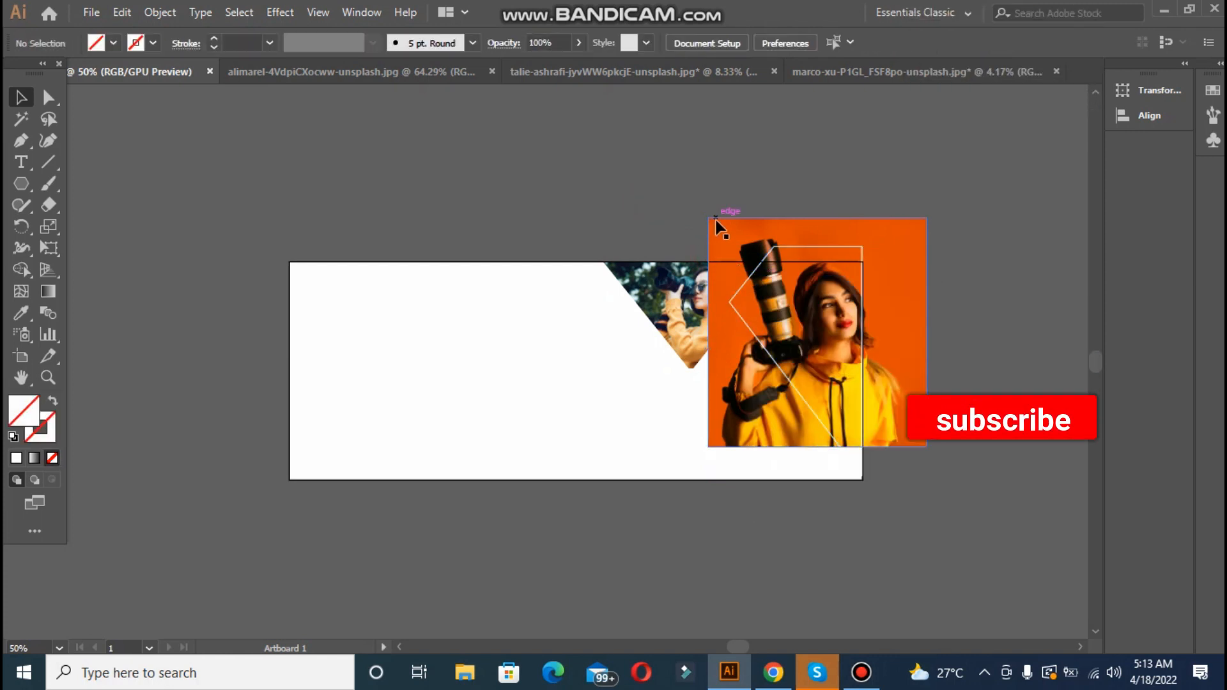
Try to clip the raised orange photo into the angular shape and reposition the clipped result
{"action": "left_click", "coordinate": [716, 220]}
{"action": "left_click", "coordinate": [746, 280], "text": "shift"}
{"action": "right_click", "coordinate": [745, 275]}
{"action": "left_click", "coordinate": [808, 405]}
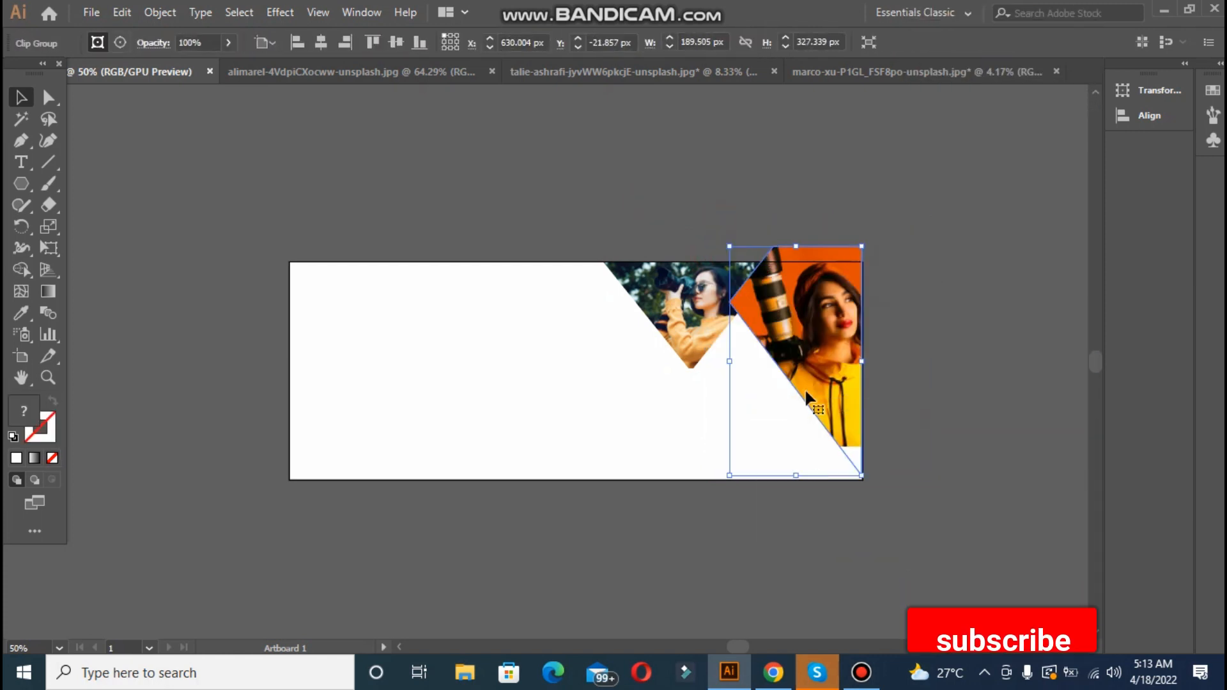
{"action": "left_click_drag", "start_coordinate": [794, 385], "coordinate": [756, 437]}
{"action": "key", "text": "ctrl+z"}
{"action": "key", "text": "ctrl+z"}
{"action": "left_click", "coordinate": [976, 379]}
Lower the orange photo behind the angular shape and make a clipping mask from the two
{"action": "left_click_drag", "start_coordinate": [829, 393], "coordinate": [831, 393]}
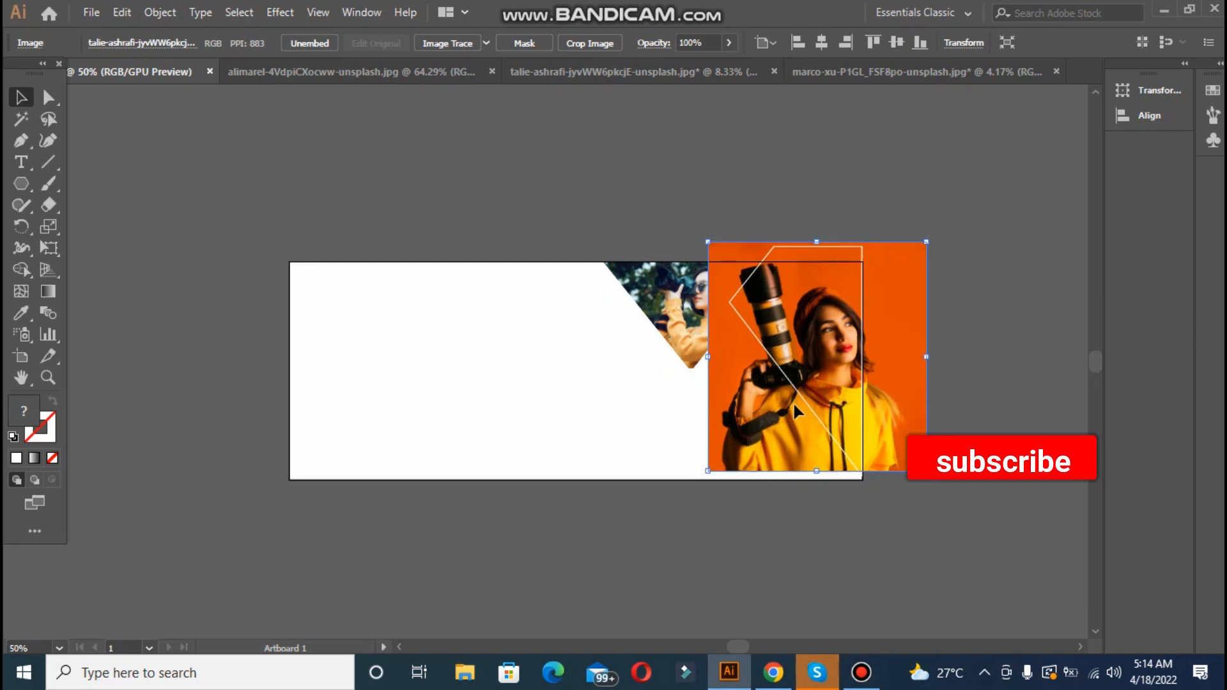
{"action": "left_click", "coordinate": [811, 407], "text": "shift"}
{"action": "left_click", "coordinate": [723, 456], "text": "shift"}
{"action": "left_click", "coordinate": [720, 465], "text": "shift"}
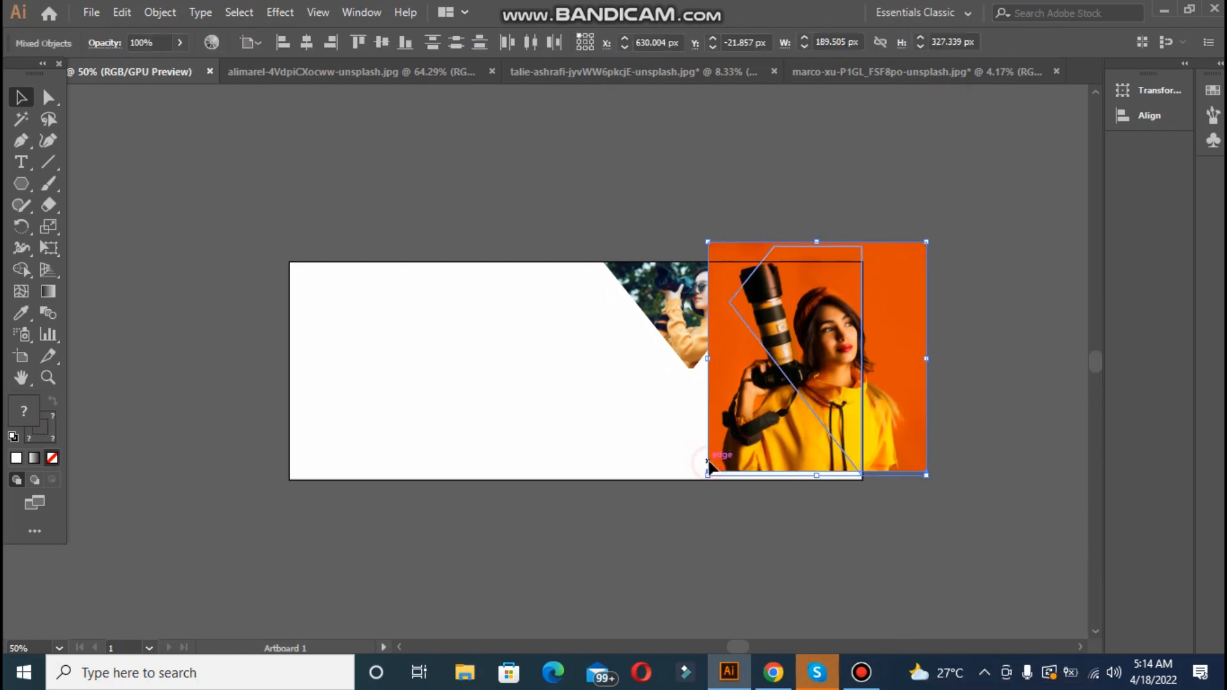
{"action": "right_click", "coordinate": [741, 457]}
{"action": "left_click", "coordinate": [805, 298]}
Move the clipped orange photo down to Y -7.67 px and shift the clipped triangle photo left to X 434.7 px, Y 0 px
{"action": "left_click_drag", "start_coordinate": [809, 356], "coordinate": [809, 367]}
{"action": "key", "text": "ctrl+z"}
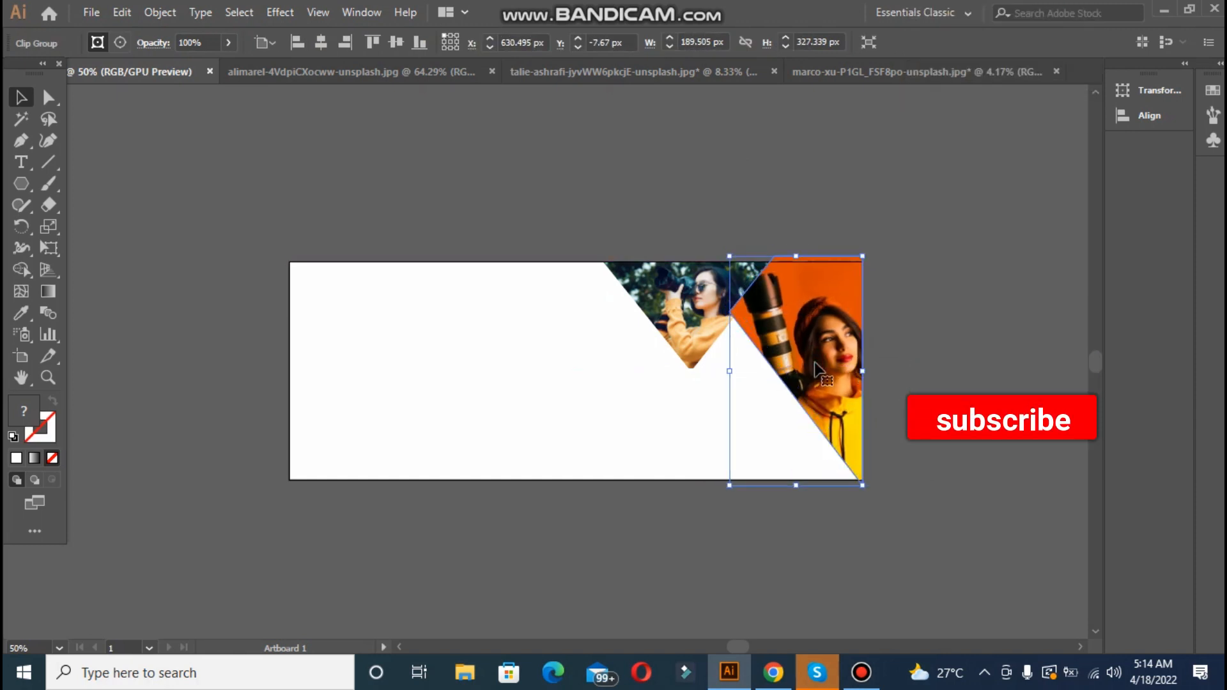
{"action": "left_click", "coordinate": [876, 368]}
{"action": "left_click", "coordinate": [707, 313]}
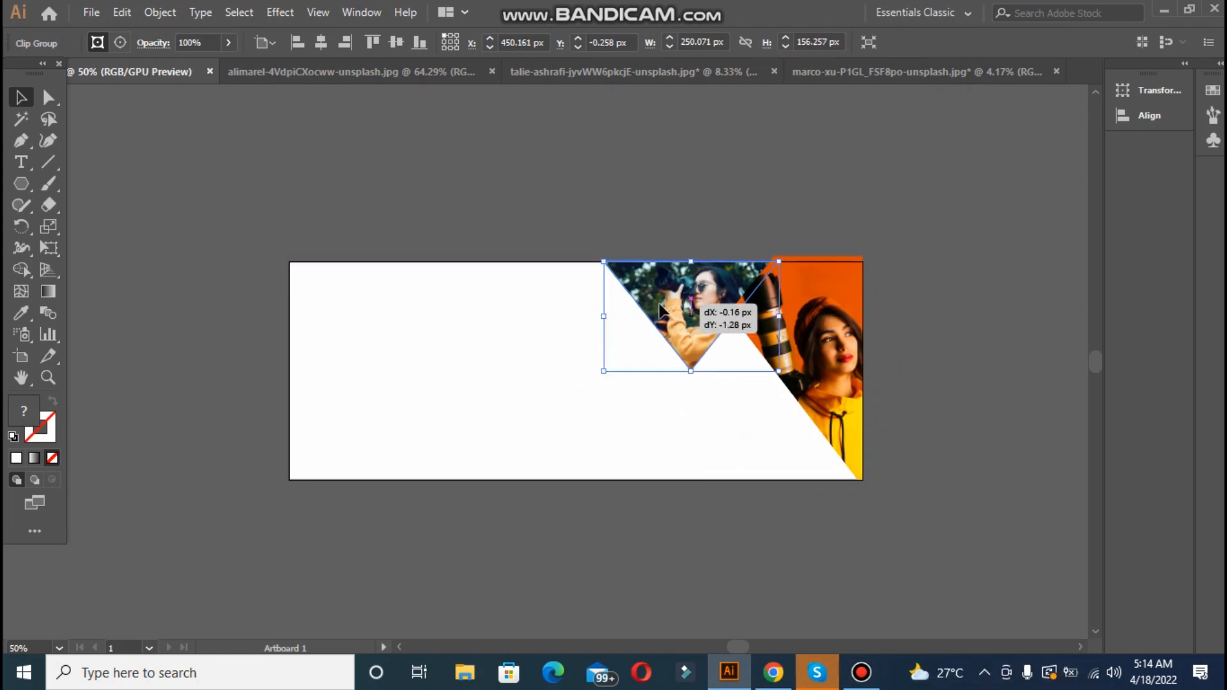
{"action": "left_click_drag", "start_coordinate": [650, 304], "coordinate": [654, 304]}
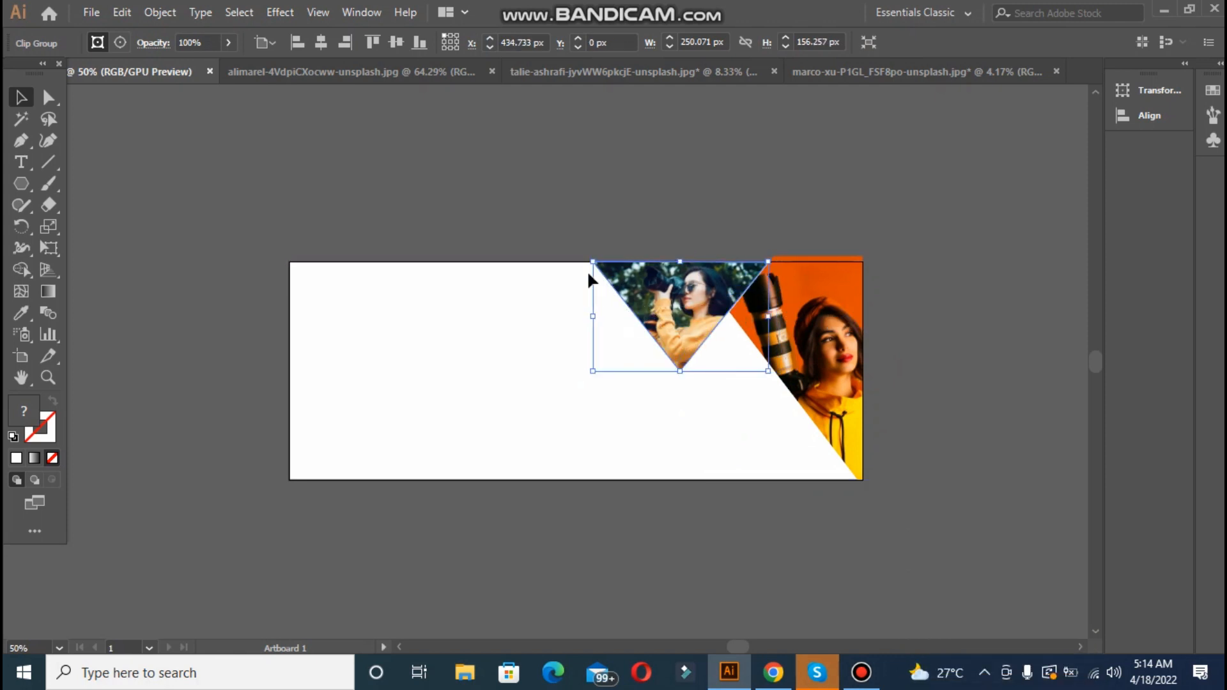
{"action": "left_click", "coordinate": [573, 229]}
Draw a closed Pen triangle from the point where the two clipped photos meet to two corners on the artboard's lower edge
{"action": "left_click", "coordinate": [21, 140]}
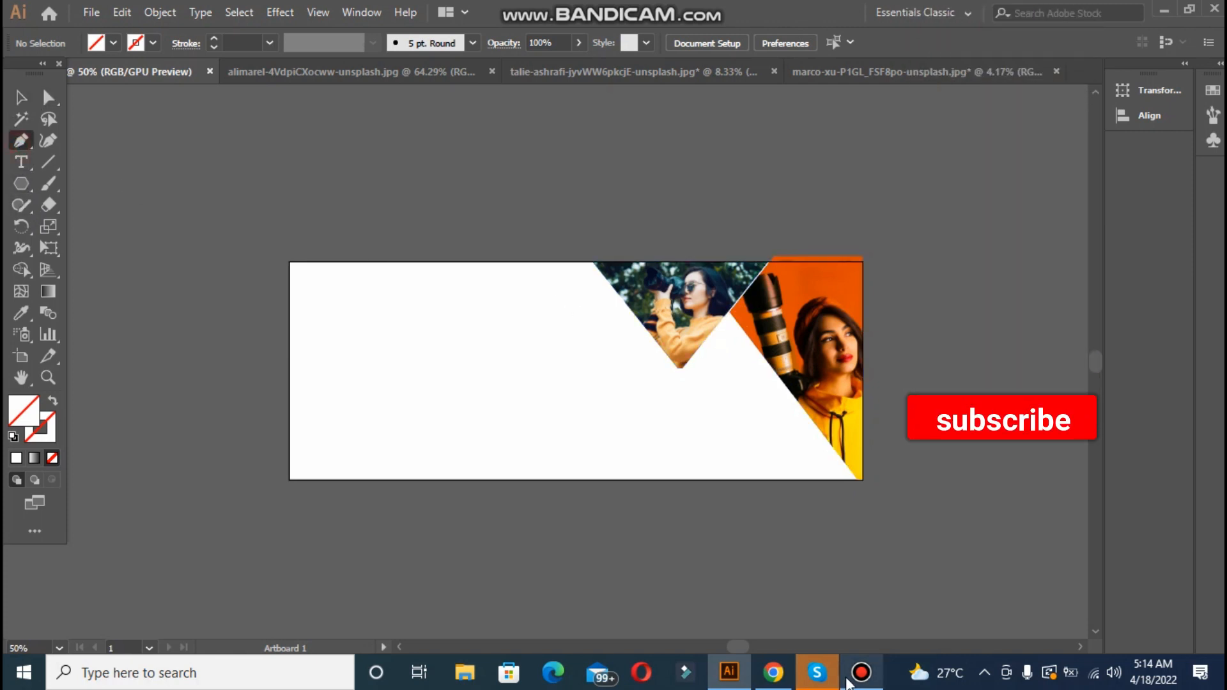
{"action": "left_click", "coordinate": [729, 314]}
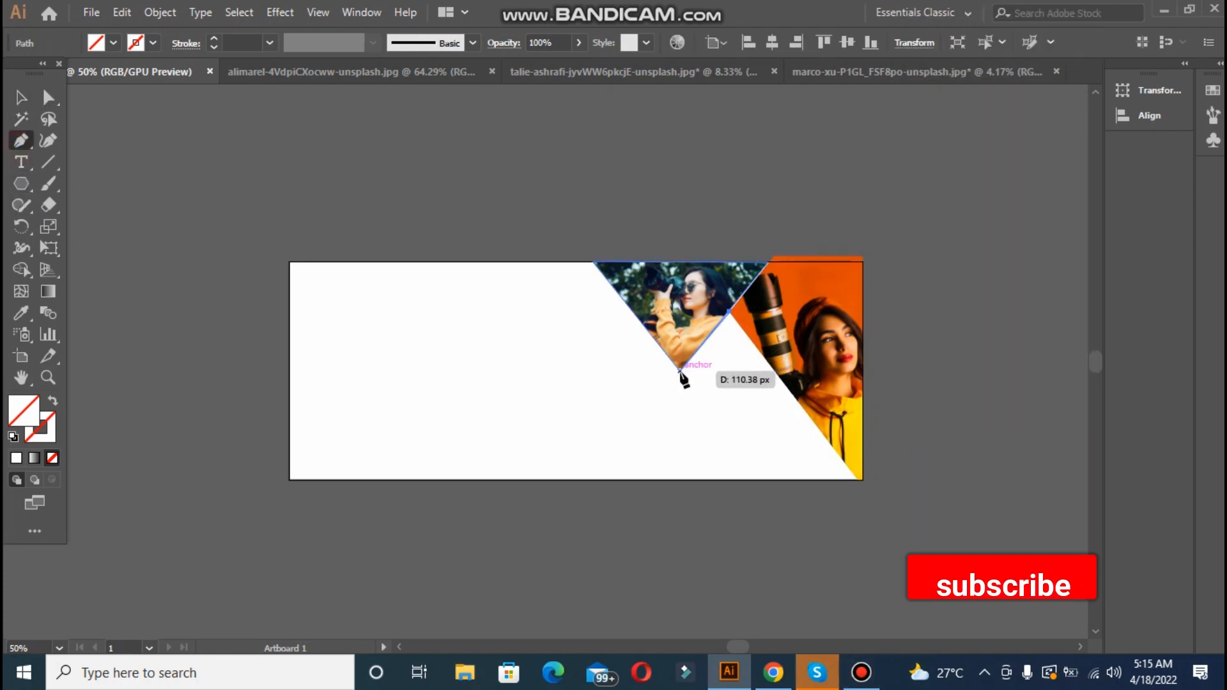
{"action": "left_click", "coordinate": [595, 479]}
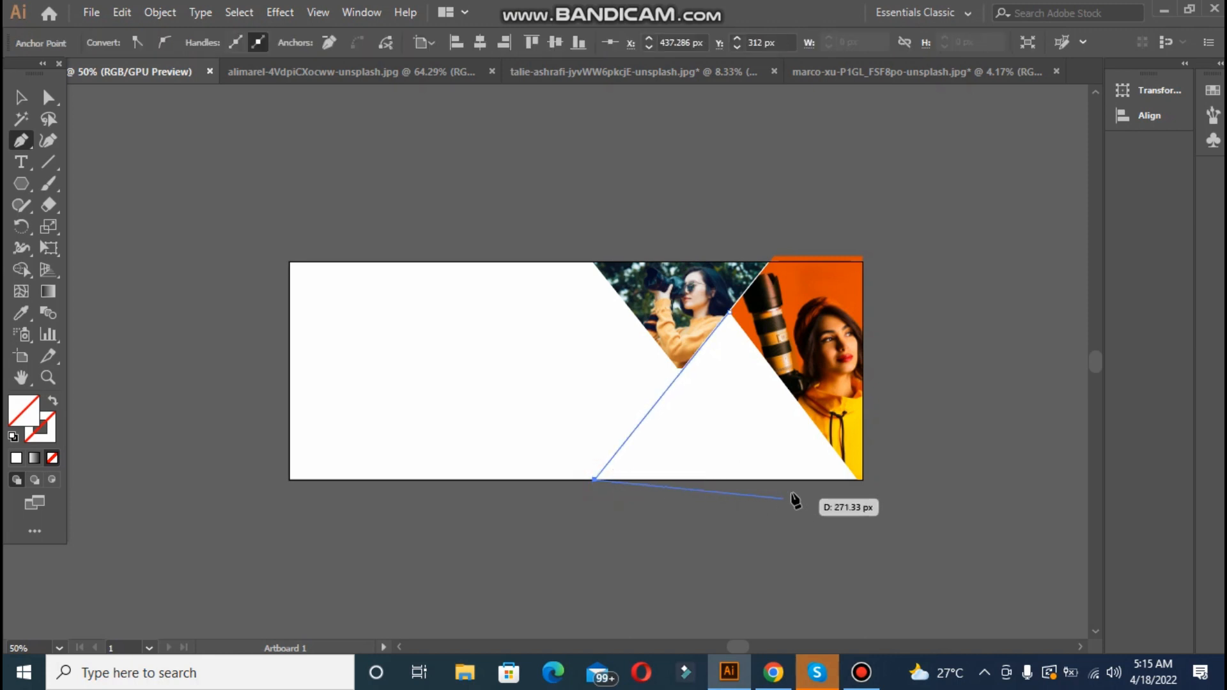
{"action": "left_click", "coordinate": [859, 480]}
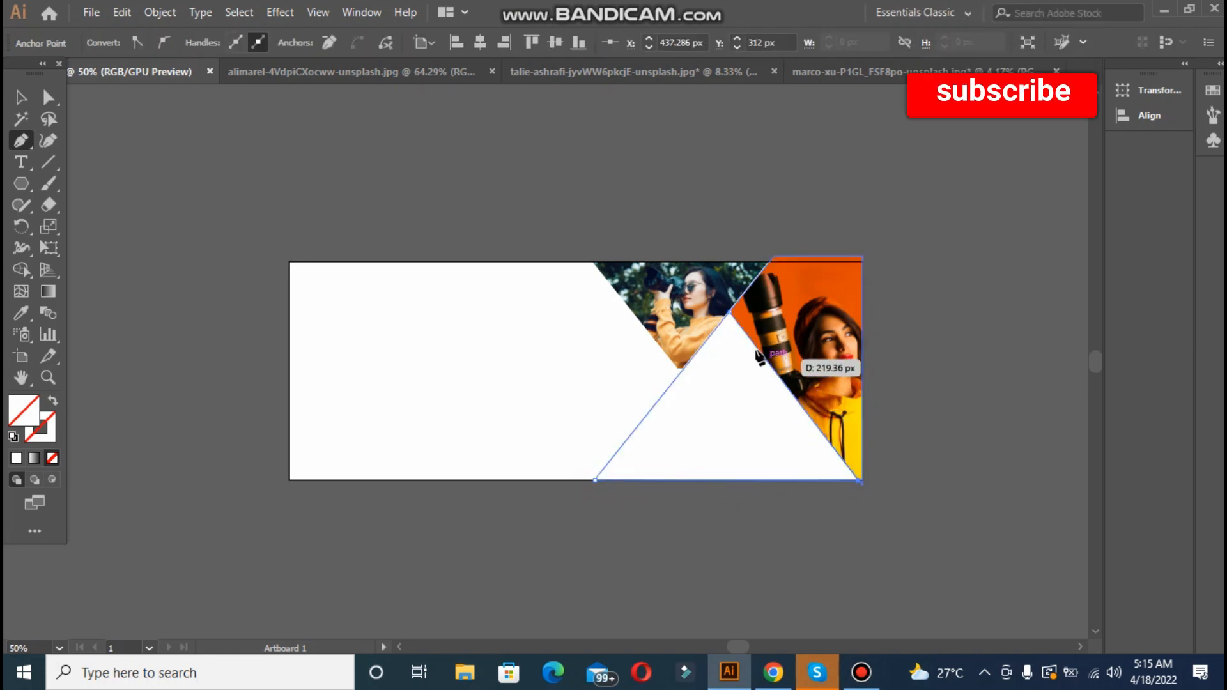
{"action": "left_click", "coordinate": [728, 313]}
{"action": "left_click", "coordinate": [259, 173]}
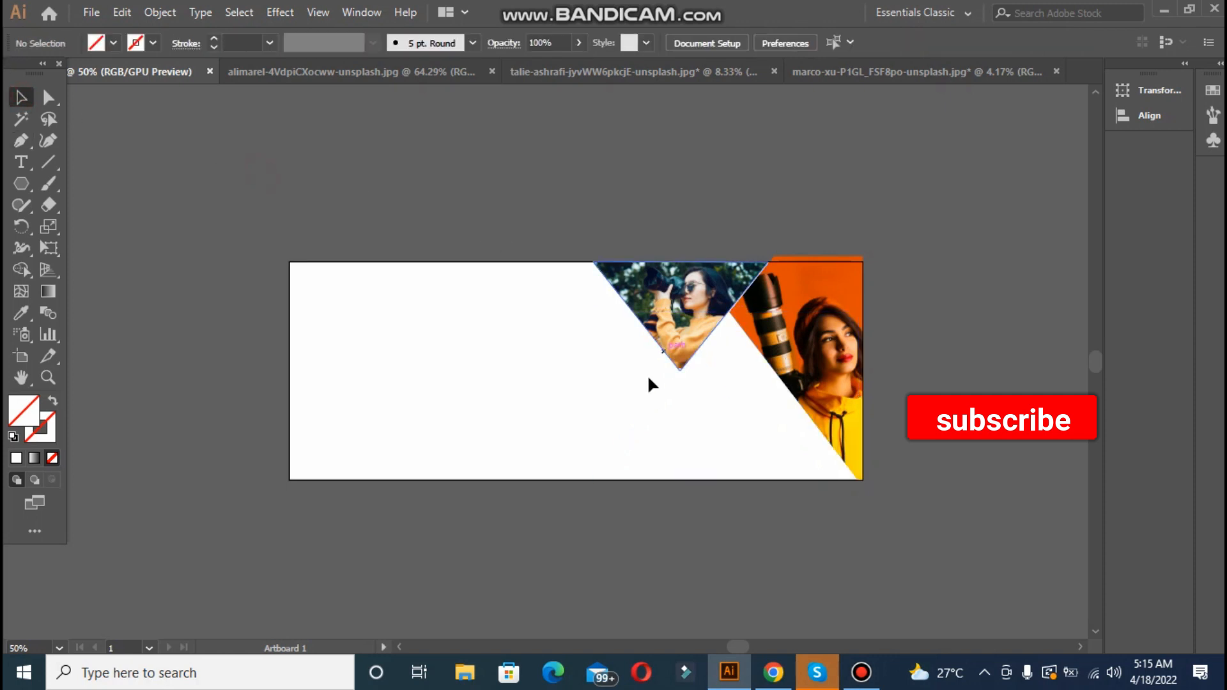
{"action": "left_click", "coordinate": [656, 402]}
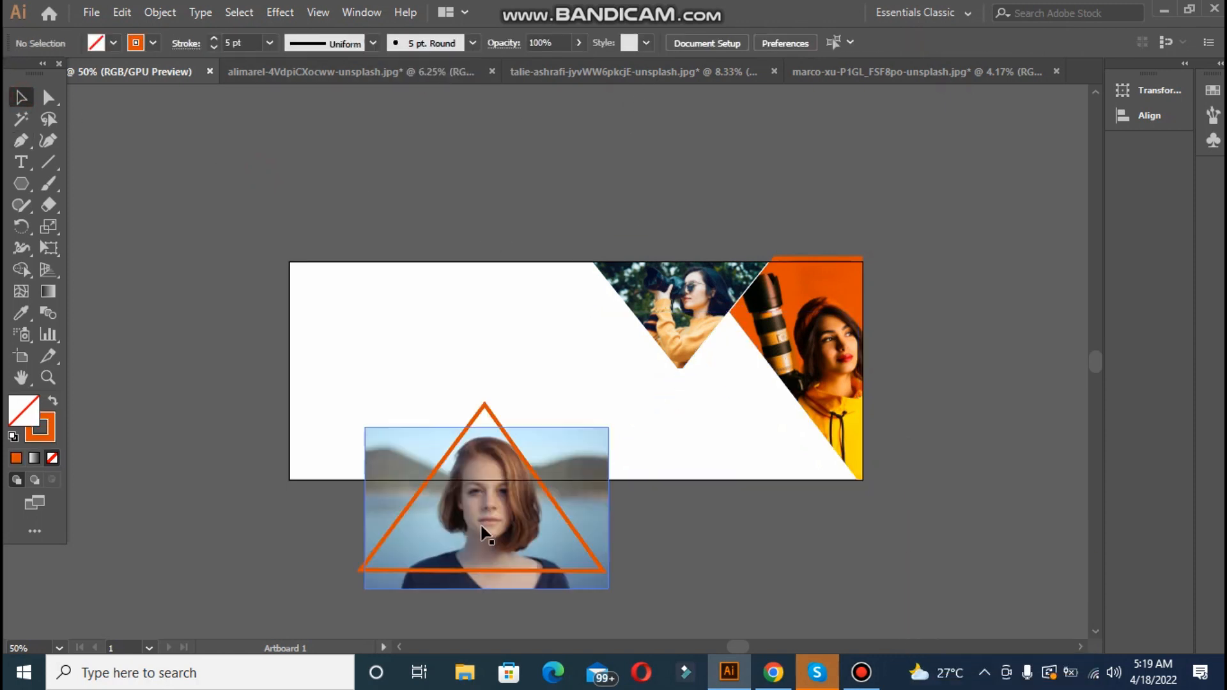
Move the lakeside portrait and the orange outlined triangle up across the artboard's lower edge, and widen the triangle leftward past the photo
{"action": "left_click_drag", "start_coordinate": [482, 542], "coordinate": [455, 459]}
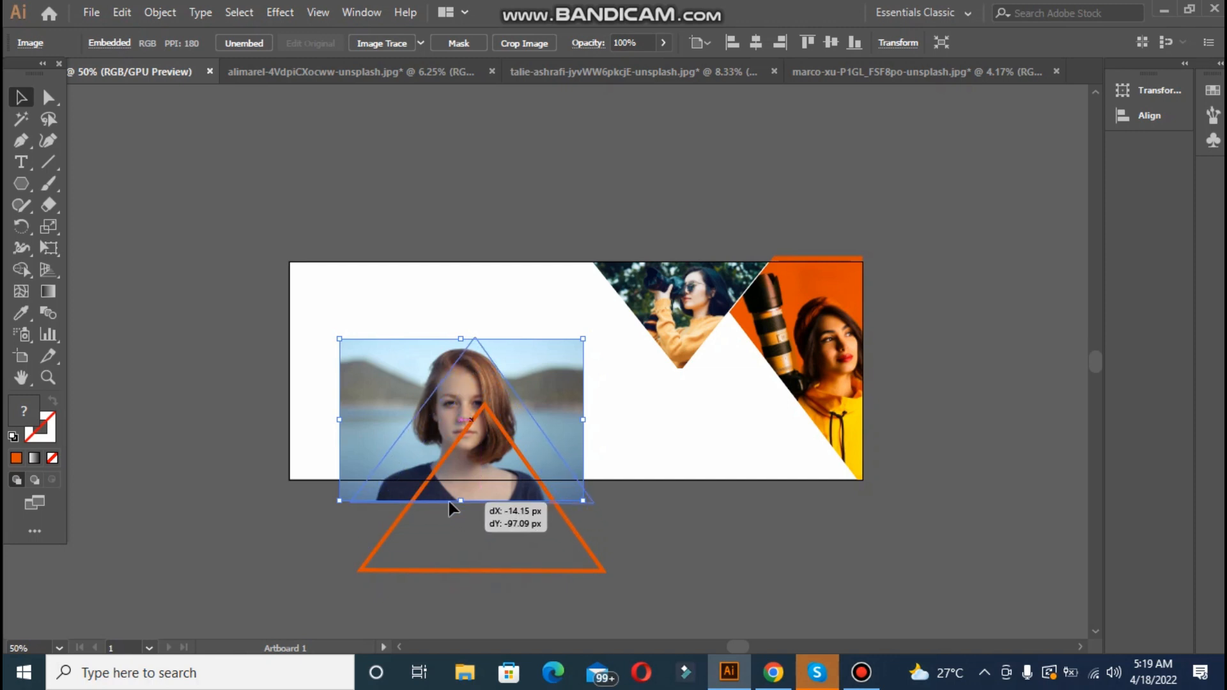
{"action": "left_click_drag", "start_coordinate": [449, 501], "coordinate": [434, 498]}
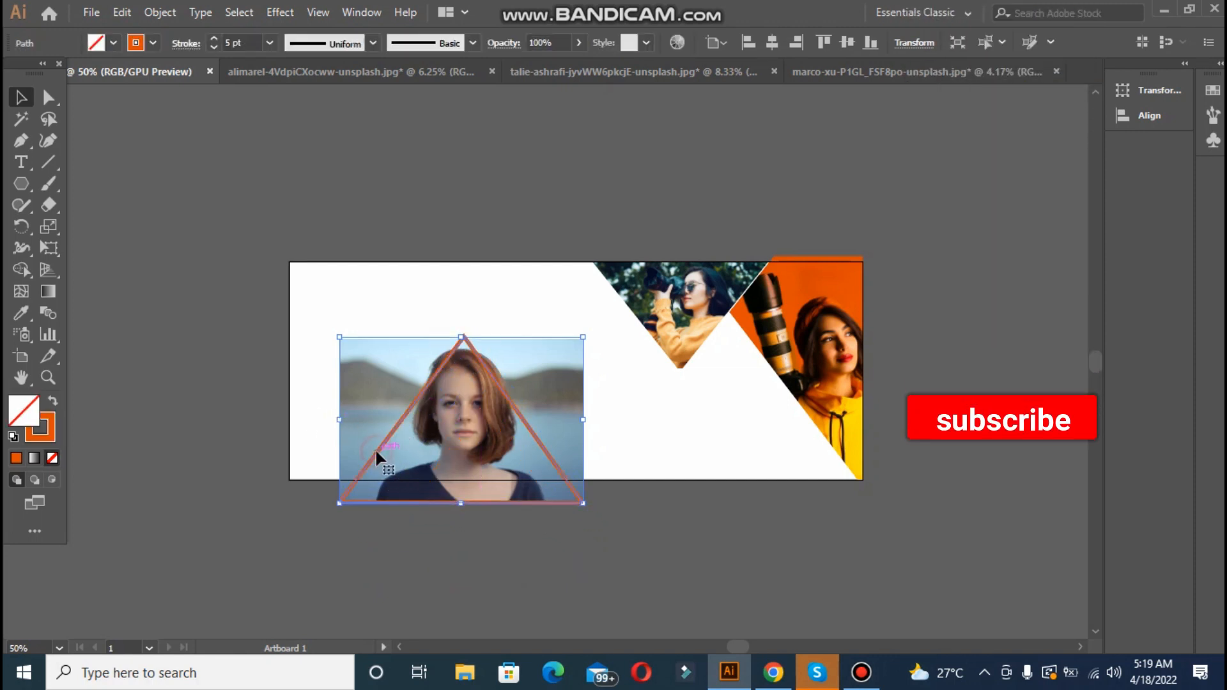
{"action": "left_click", "coordinate": [282, 439]}
{"action": "left_click", "coordinate": [390, 427]}
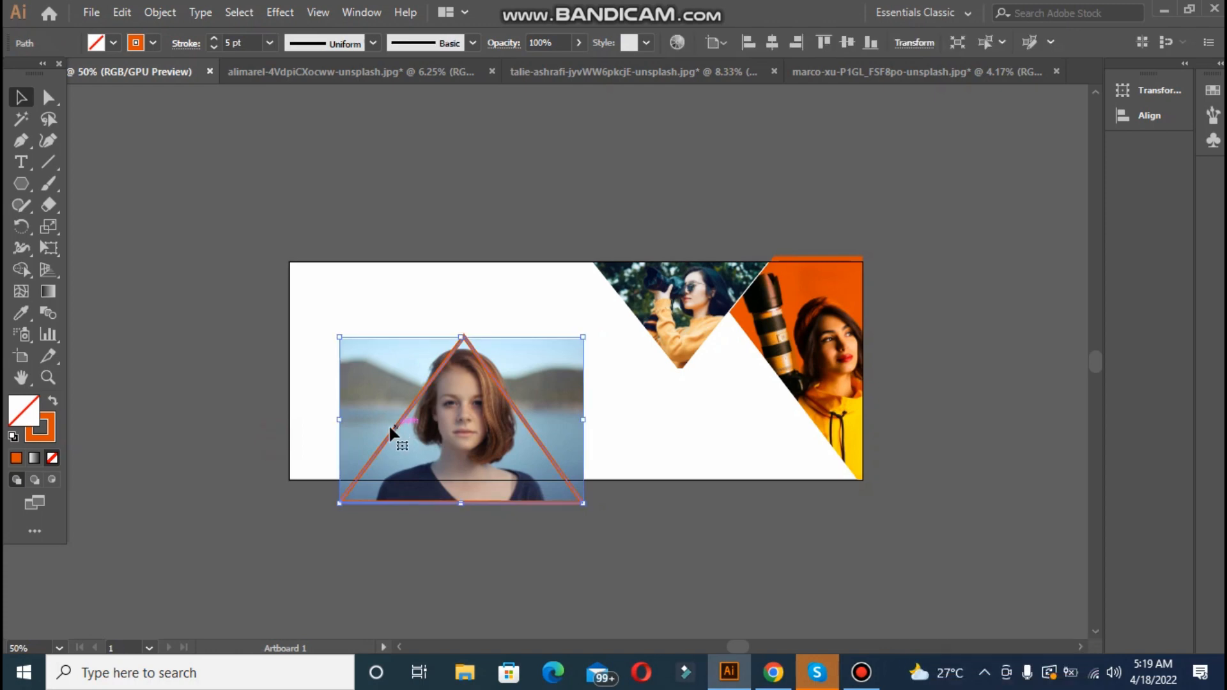
{"action": "left_click_drag", "start_coordinate": [314, 420], "coordinate": [315, 420]}
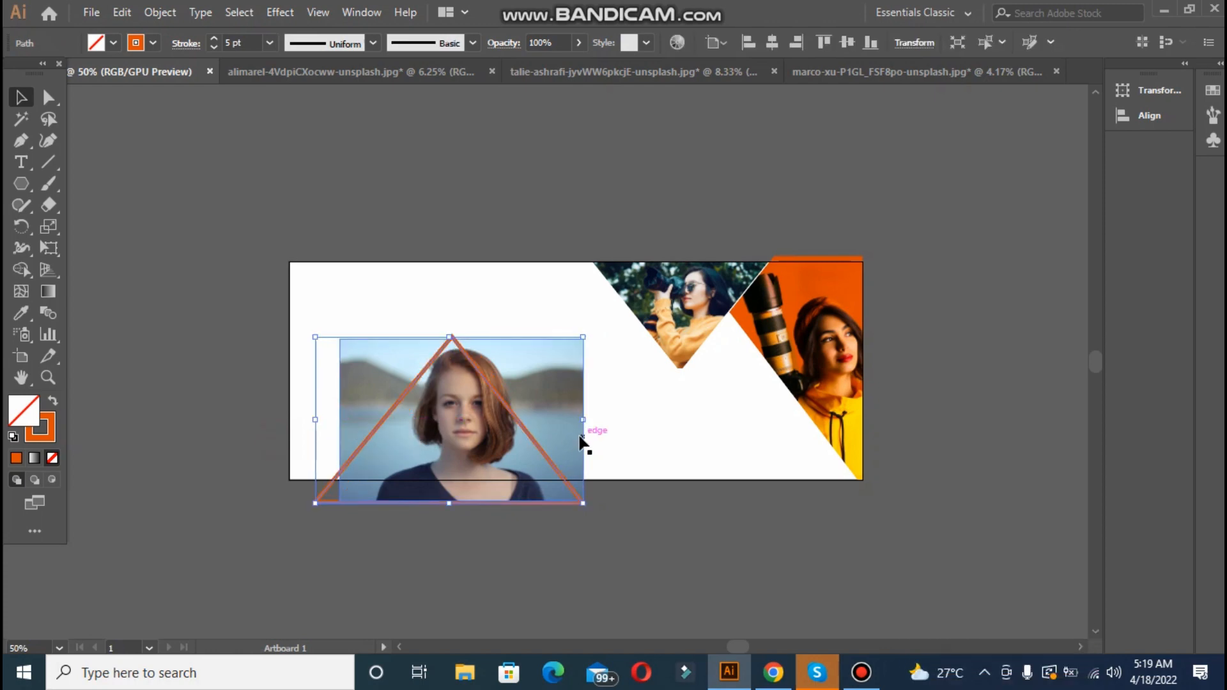
Try to clip the lakeside portrait into the orange triangle widened past the photo's right edge, and undo the clipping mask
{"action": "left_click_drag", "start_coordinate": [581, 420], "coordinate": [605, 420]}
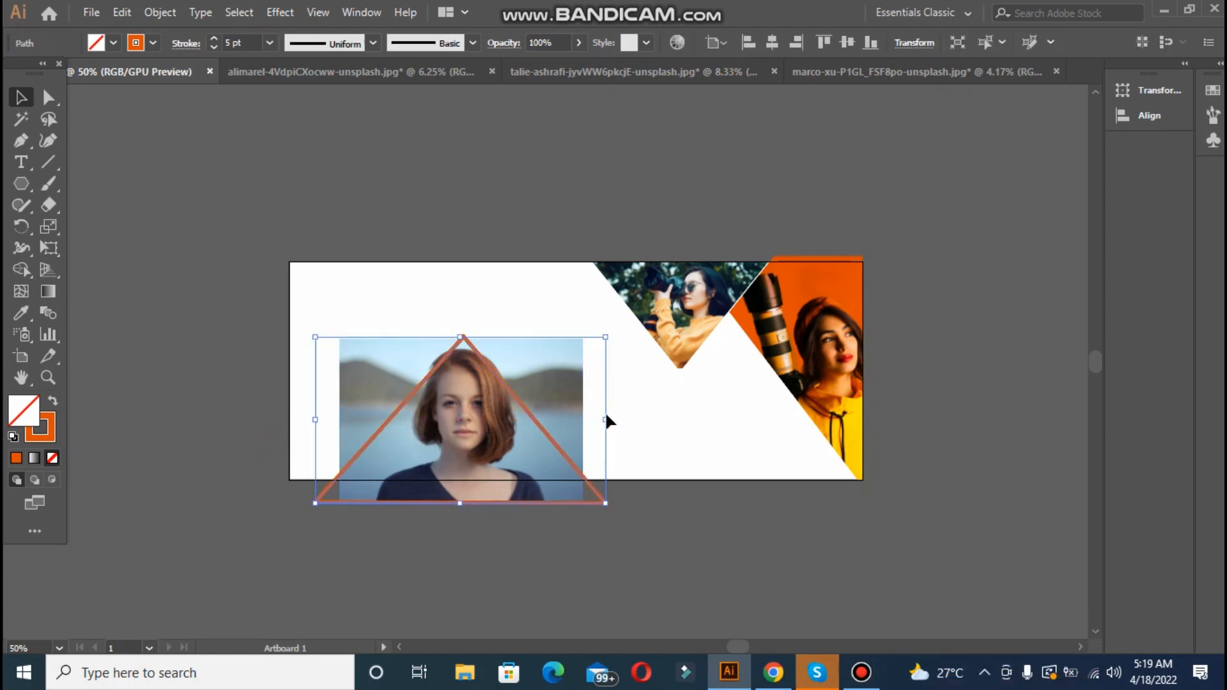
{"action": "left_click_drag", "start_coordinate": [299, 296], "coordinate": [492, 466]}
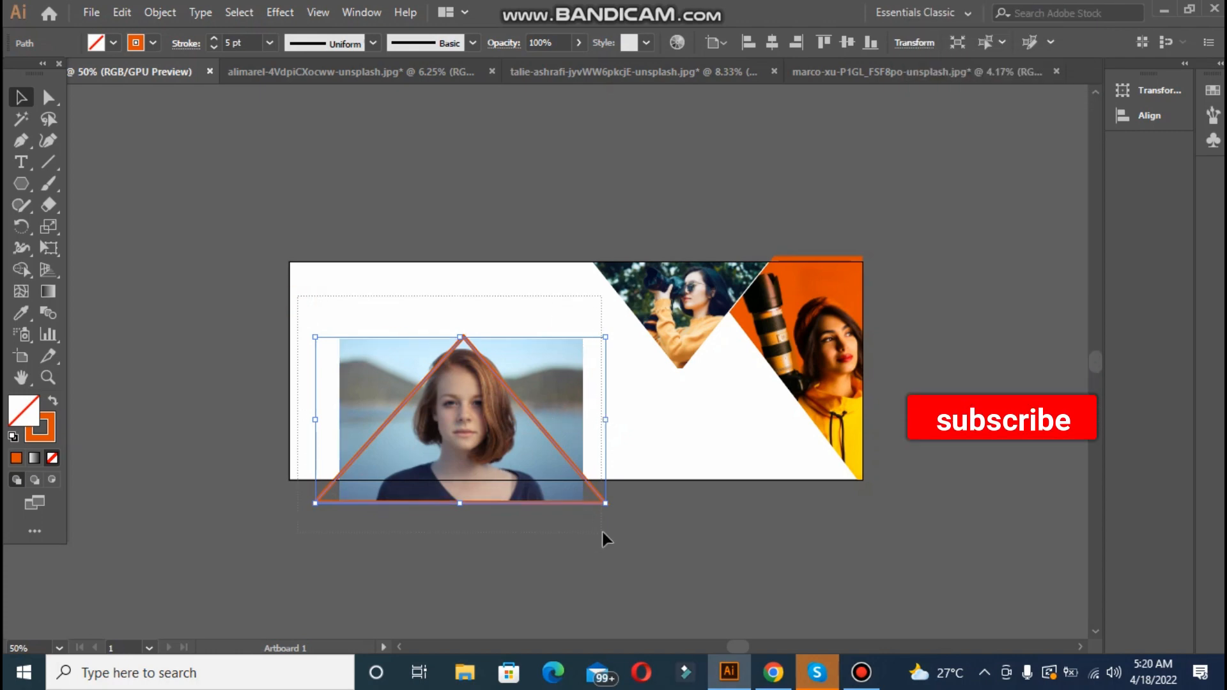
{"action": "left_click_drag", "start_coordinate": [602, 531], "coordinate": [602, 531]}
{"action": "right_click", "coordinate": [503, 436]}
{"action": "left_click", "coordinate": [562, 298]}
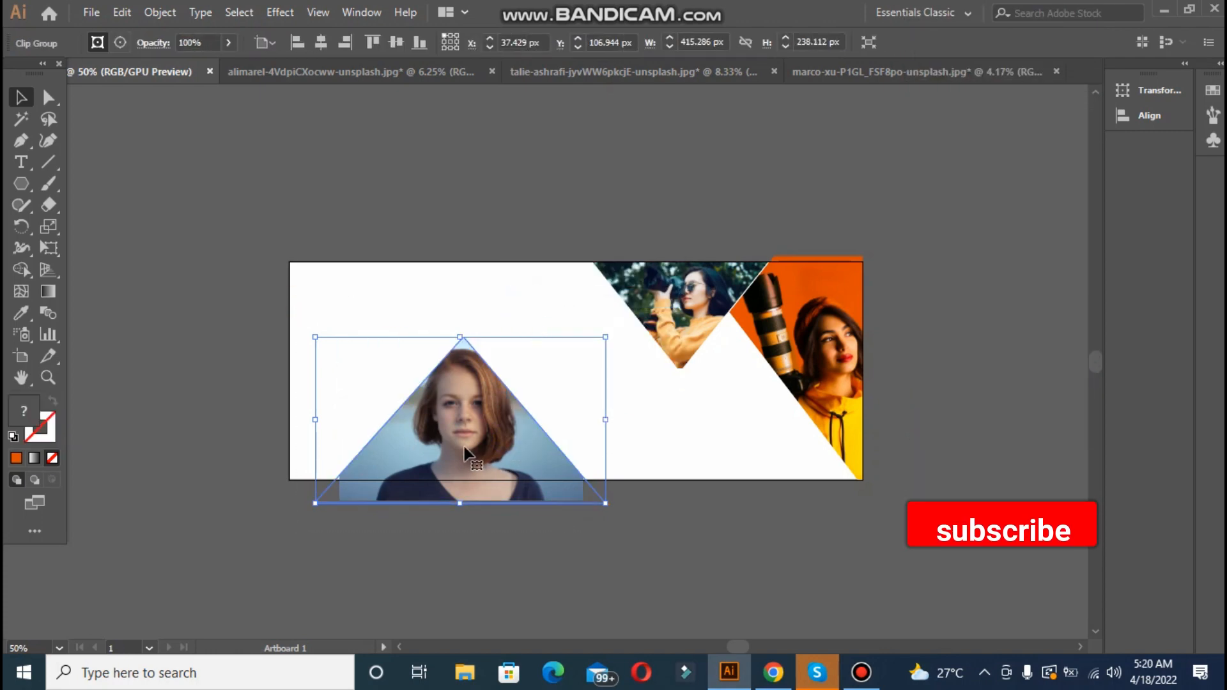
{"action": "key", "text": "ctrl+z"}
{"action": "left_click", "coordinate": [558, 529]}
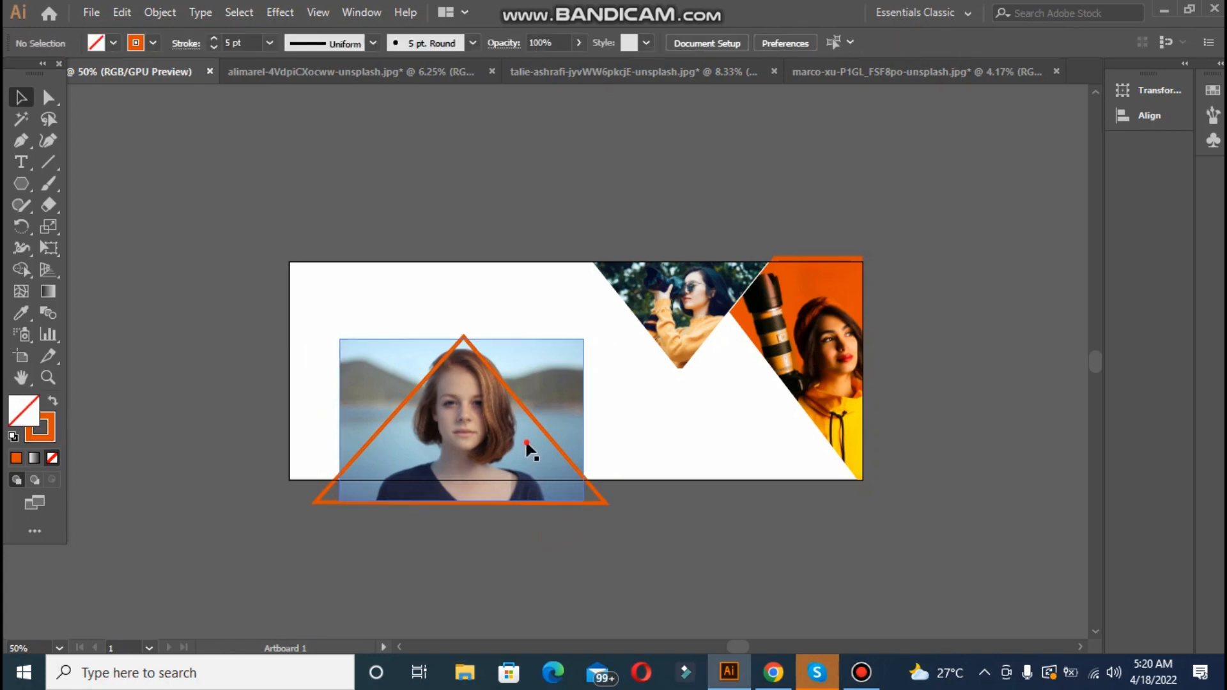
Narrow the orange outlined triangle from both sides and align its base with the lower edge of the lakeside portrait
{"action": "left_click", "coordinate": [579, 484]}
{"action": "left_click_drag", "start_coordinate": [606, 504], "coordinate": [591, 503]}
{"action": "left_click_drag", "start_coordinate": [311, 506], "coordinate": [339, 495]}
{"action": "left_click_drag", "start_coordinate": [470, 497], "coordinate": [471, 505]}
{"action": "left_click_drag", "start_coordinate": [468, 502], "coordinate": [468, 500]}
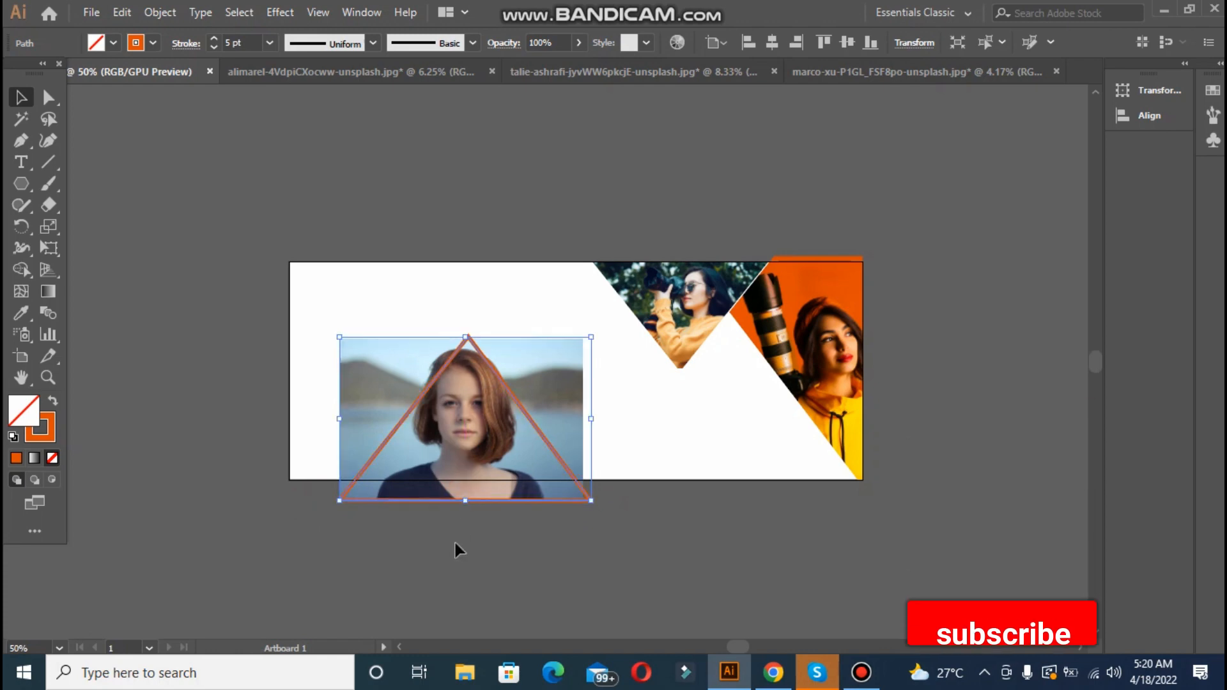
Select the lakeside portrait together with the narrowed triangle and make a clipping mask from the two
{"action": "left_click", "coordinate": [458, 548]}
{"action": "left_click_drag", "start_coordinate": [304, 307], "coordinate": [550, 505]}
{"action": "right_click", "coordinate": [405, 413]}
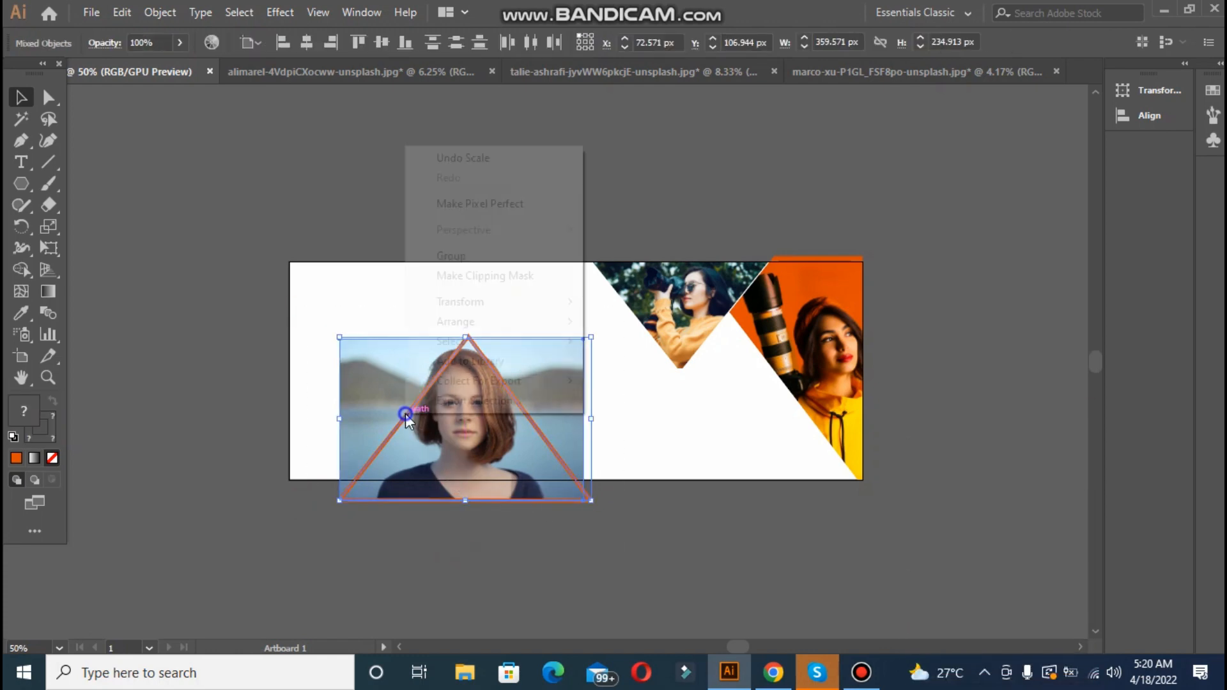
{"action": "left_click", "coordinate": [476, 275]}
{"action": "left_click", "coordinate": [384, 306]}
Try the clipped portrait between the other two photos, move it back to the white area, and release its clipping mask
{"action": "left_click_drag", "start_coordinate": [473, 483], "coordinate": [729, 451]}
{"action": "left_click", "coordinate": [673, 547]}
{"action": "left_click_drag", "start_coordinate": [832, 448], "coordinate": [607, 444]}
{"action": "right_click", "coordinate": [607, 444]}
{"action": "left_click", "coordinate": [684, 313]}
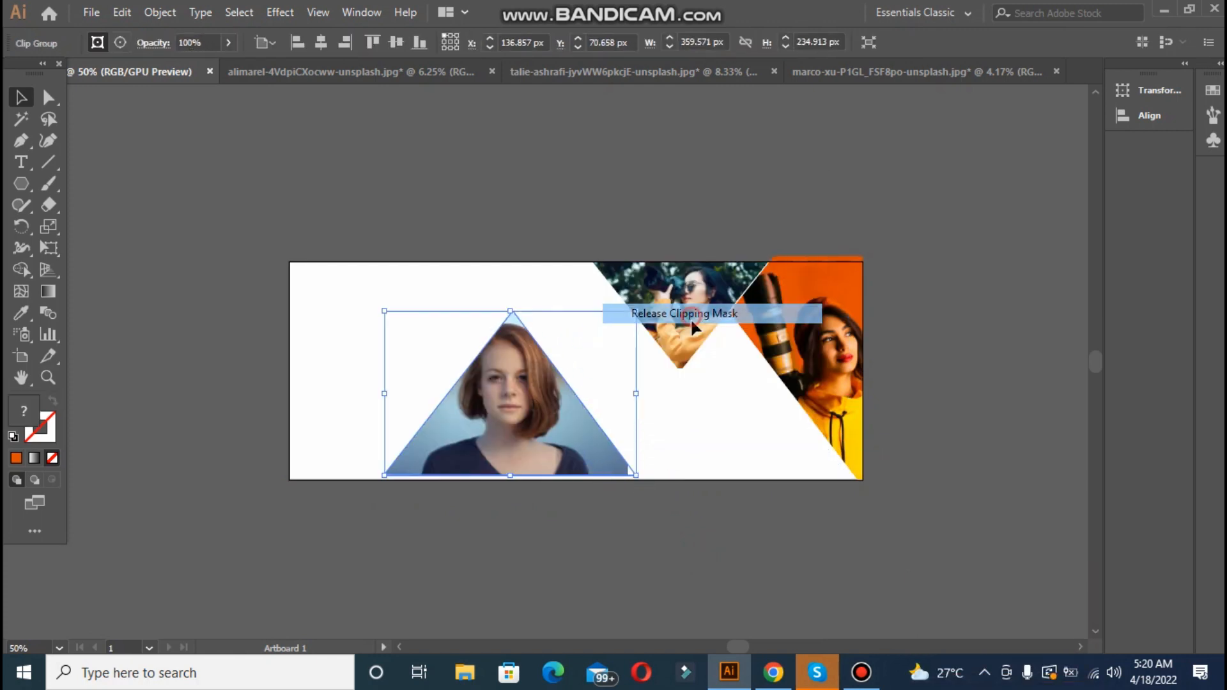
{"action": "left_click", "coordinate": [707, 557]}
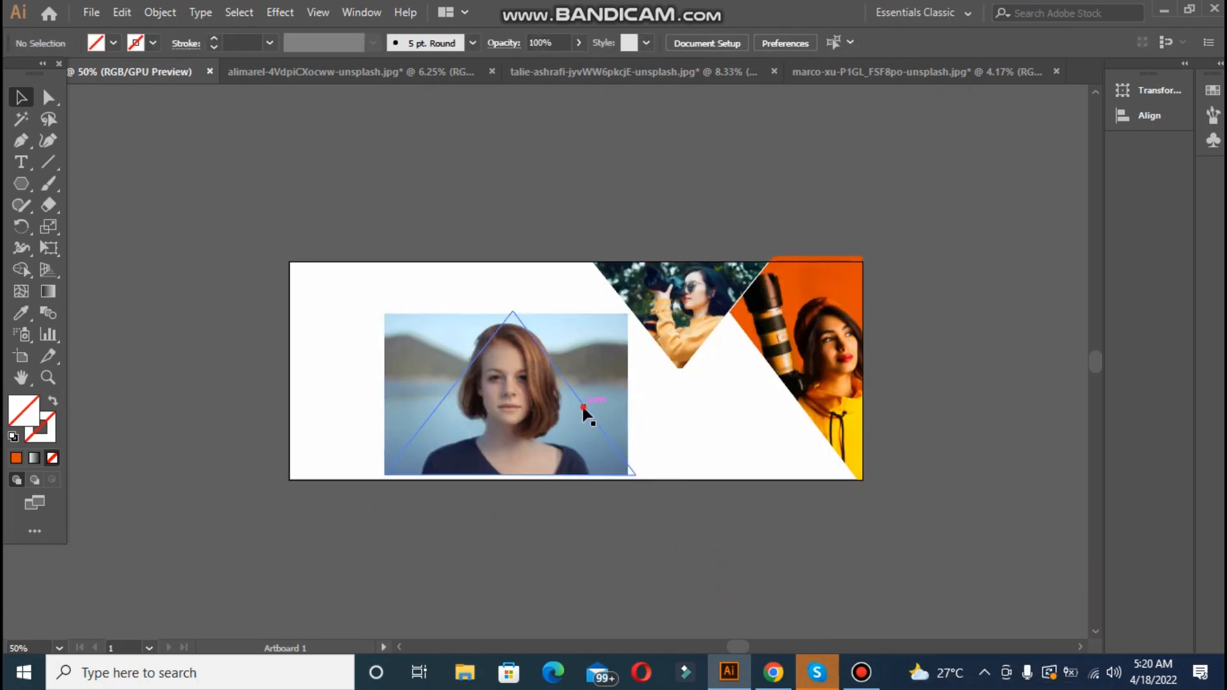
Narrow the released triangle to 347.571 px so it ends at the portrait's right edge, and make a clipping mask from both
{"action": "left_click", "coordinate": [584, 407]}
{"action": "left_click_drag", "start_coordinate": [635, 395], "coordinate": [628, 396]}
{"action": "right_click", "coordinate": [424, 331]}
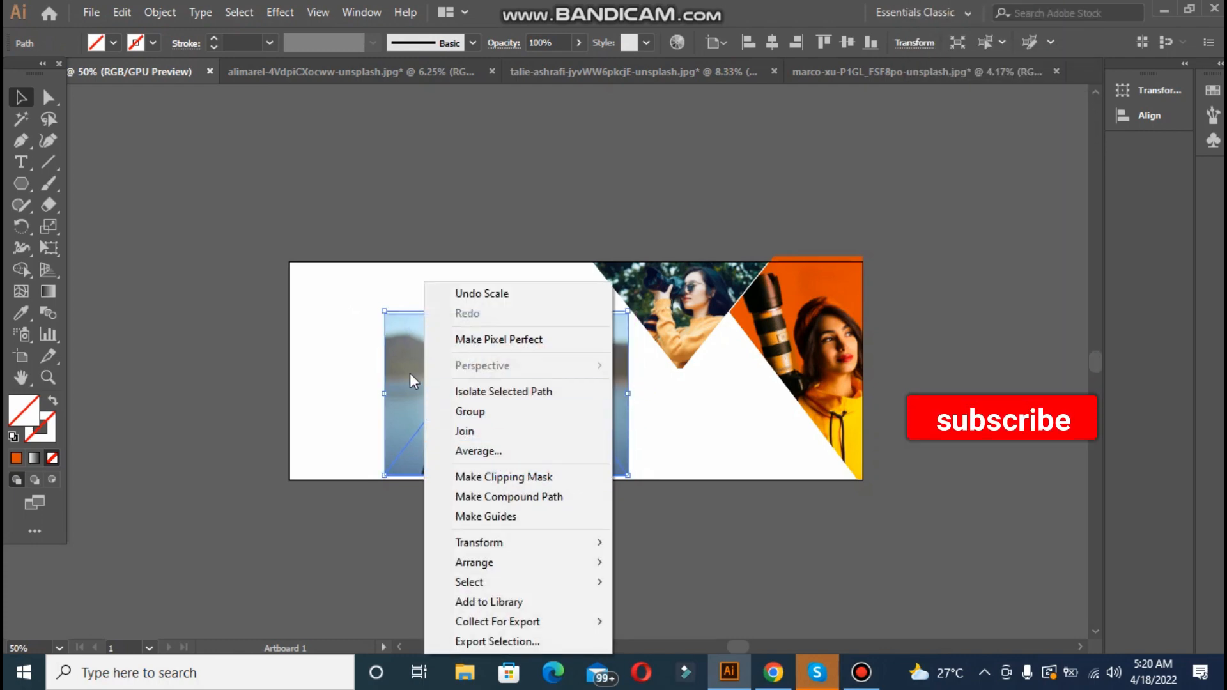
{"action": "left_click", "coordinate": [448, 476]}
{"action": "left_click", "coordinate": [788, 359]}
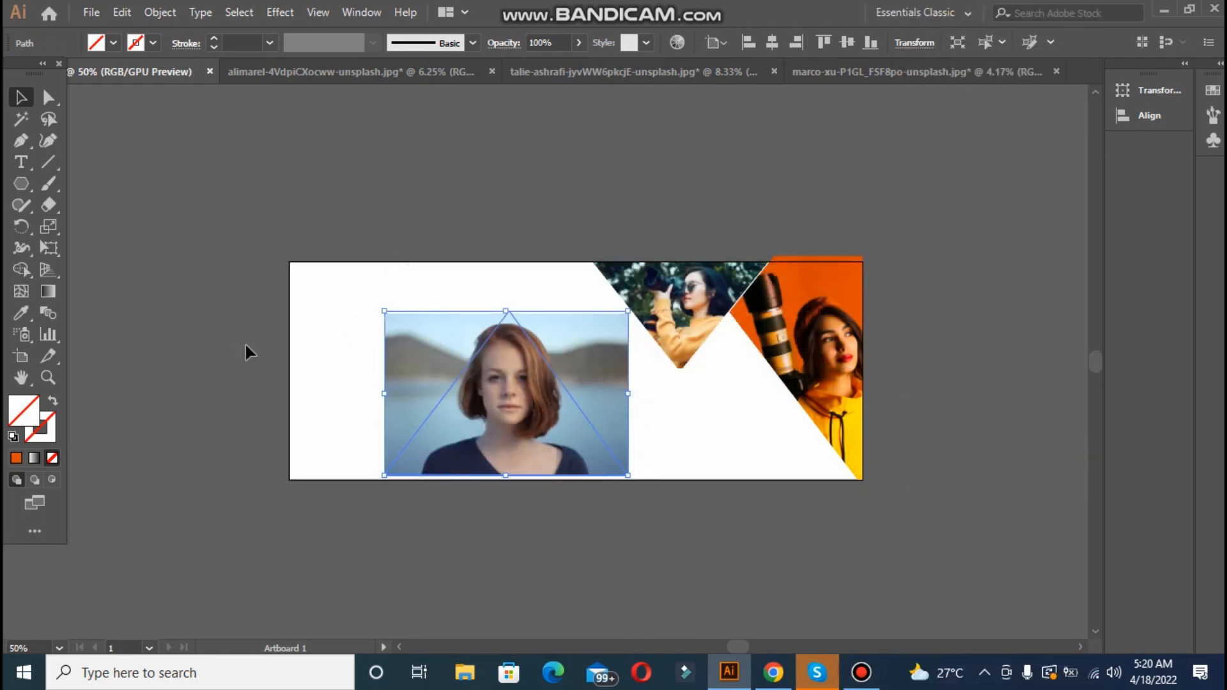
{"action": "key", "text": "ctrl+7"}
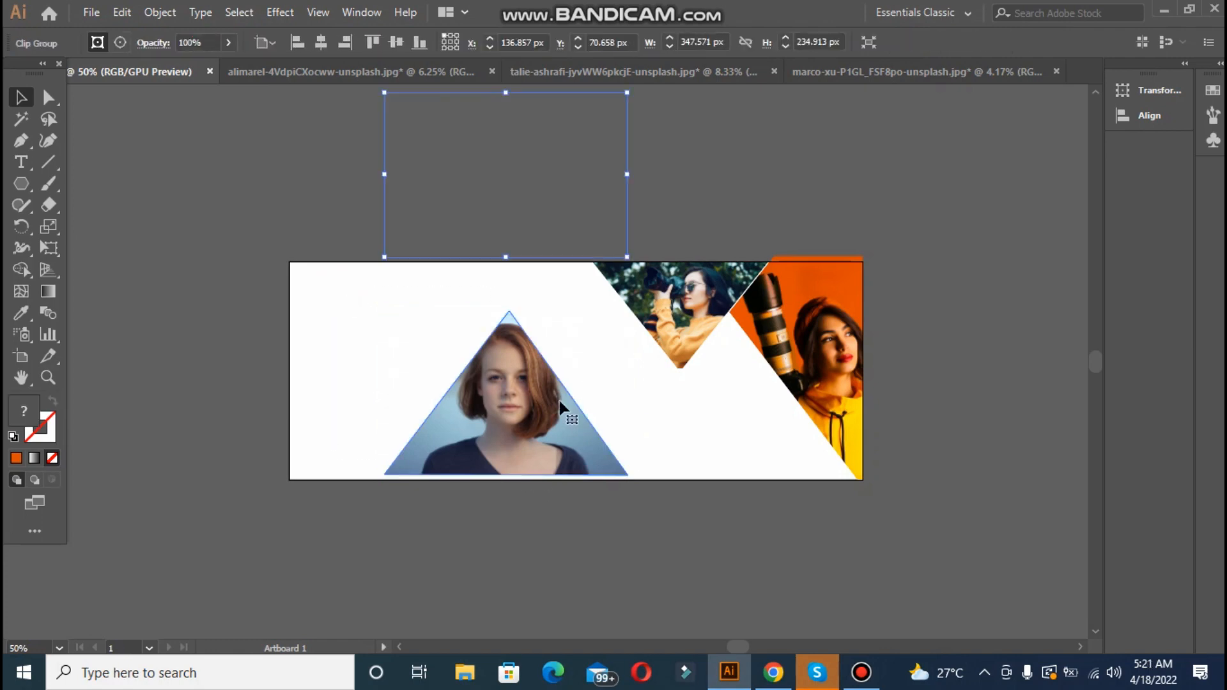
Move the clipped portrait to X 450.571 px, Y 77.087 px below the other photos, and shift the upper triangle photo slightly left
{"action": "left_click", "coordinate": [384, 186]}
{"action": "left_click_drag", "start_coordinate": [459, 414], "coordinate": [665, 411]}
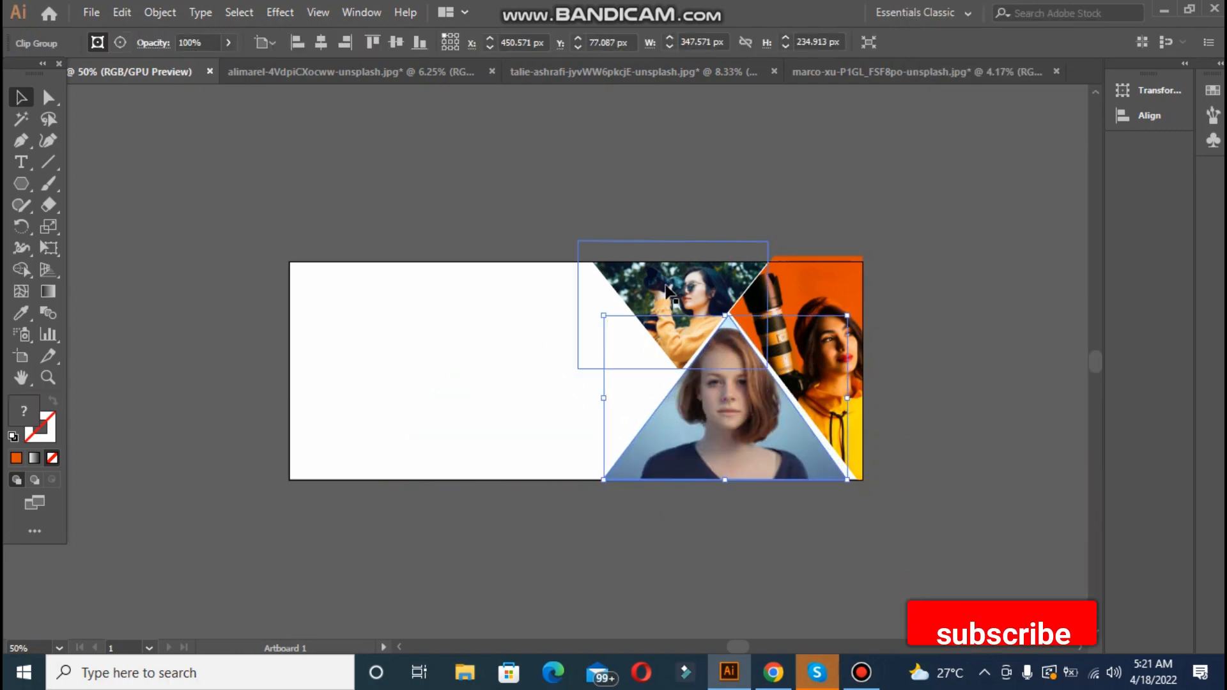
{"action": "left_click_drag", "start_coordinate": [665, 290], "coordinate": [686, 285]}
{"action": "left_click", "coordinate": [941, 346]}
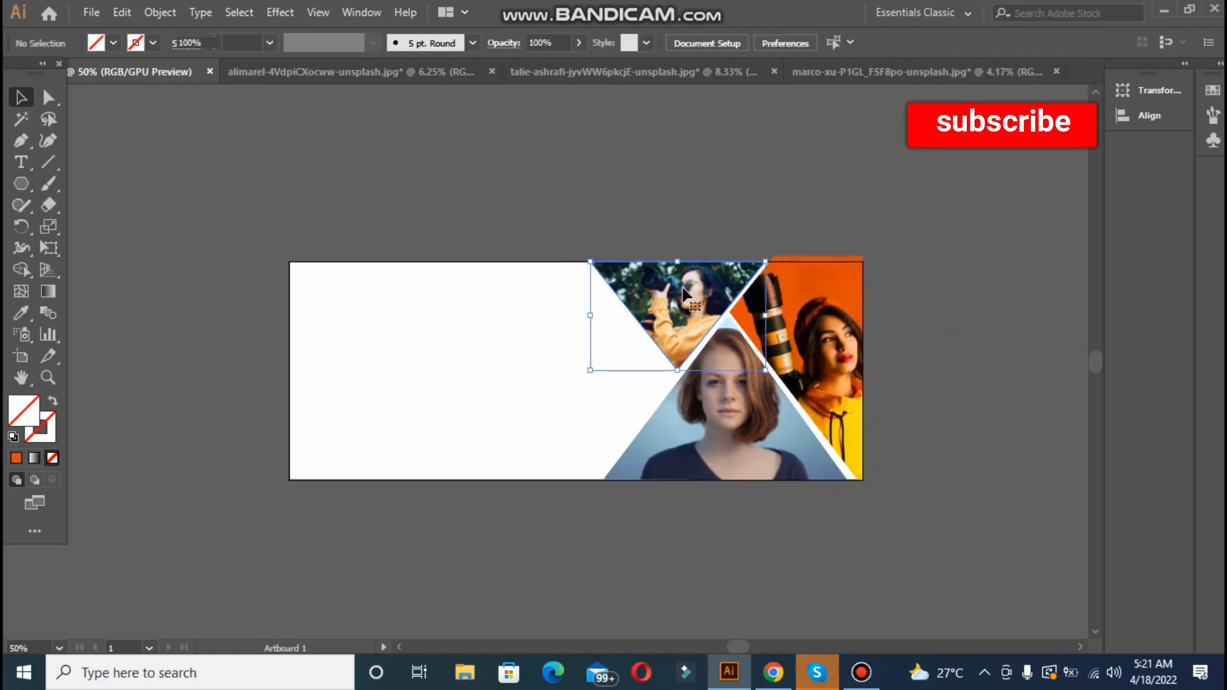
{"action": "left_click", "coordinate": [971, 417]}
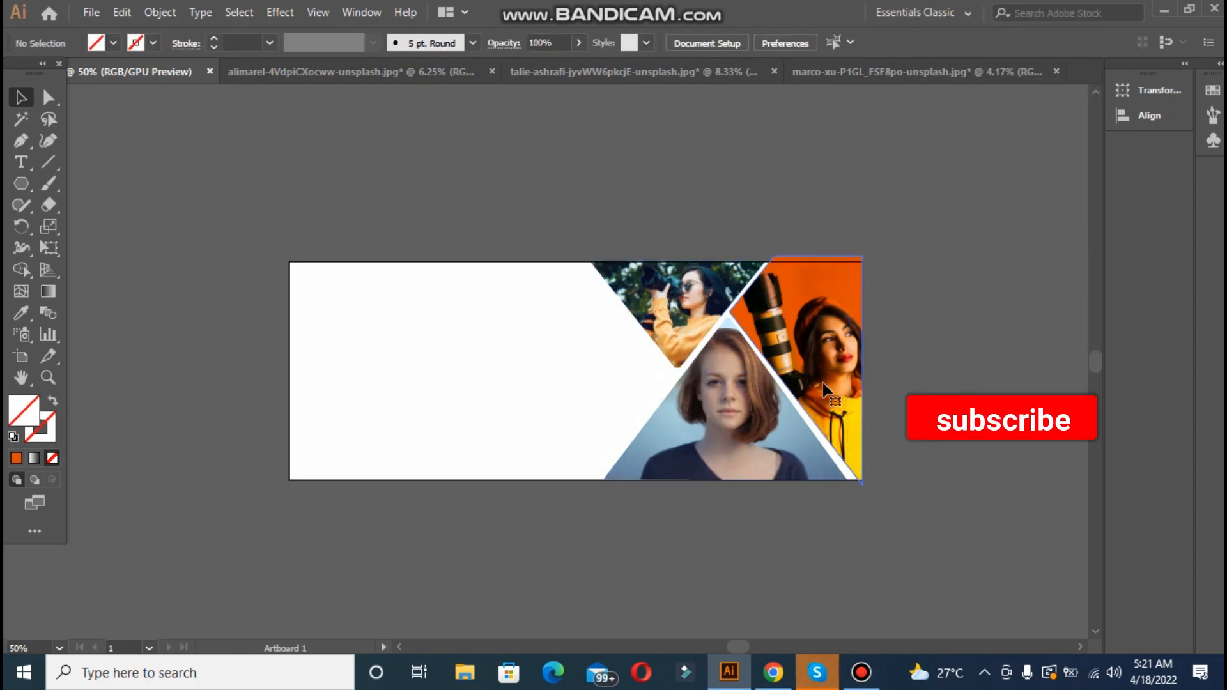
{"action": "left_click", "coordinate": [823, 382]}
{"action": "left_click", "coordinate": [867, 455]}
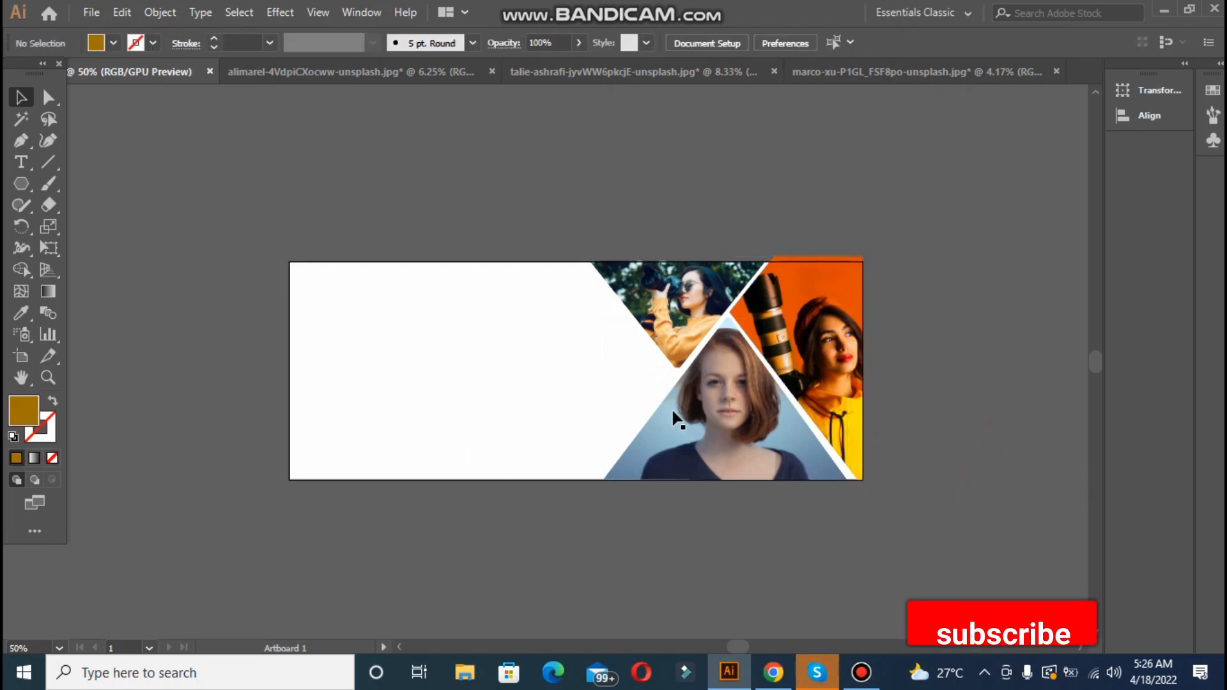
Create a 3-sided polygon with a 50 px radius on the white area and enlarge it to about three quarters of the artboard's height
{"action": "left_click", "coordinate": [313, 329]}
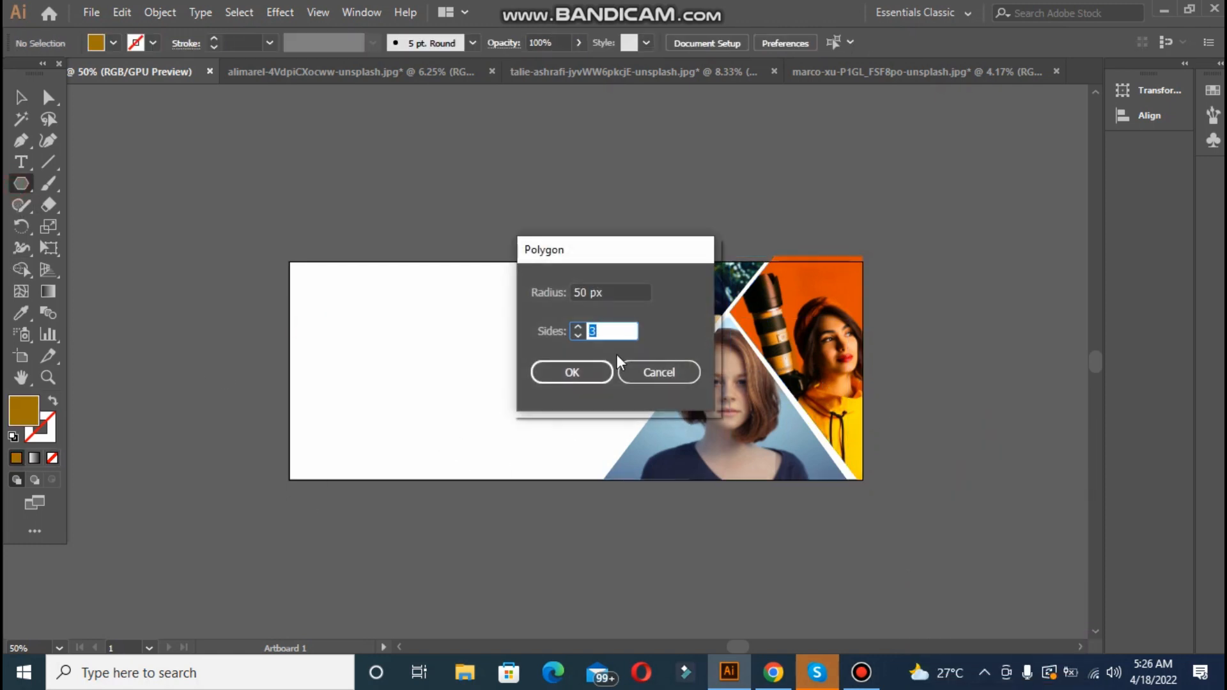
{"action": "left_click", "coordinate": [555, 370]}
{"action": "left_click_drag", "start_coordinate": [341, 349], "coordinate": [476, 462]}
{"action": "key", "text": "v"}
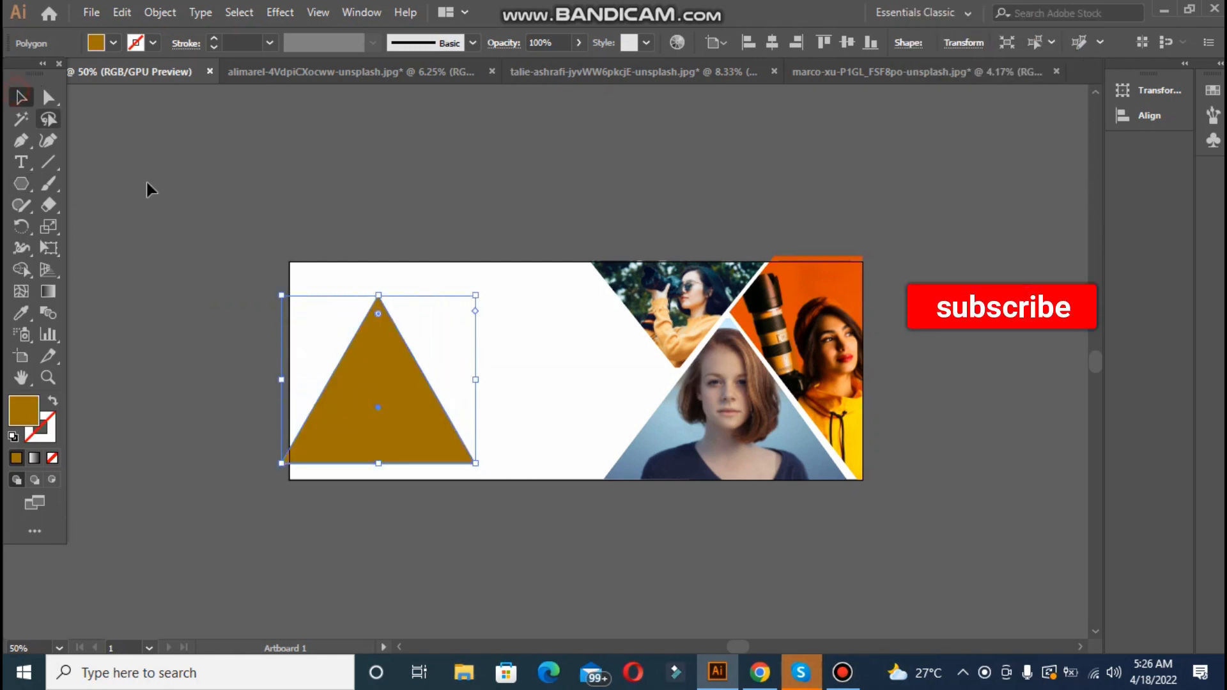
Place the brown triangle, slightly widened leftward, against the portrait's left side and bring the clipped portrait to the front
{"action": "left_click_drag", "start_coordinate": [393, 395], "coordinate": [629, 400]}
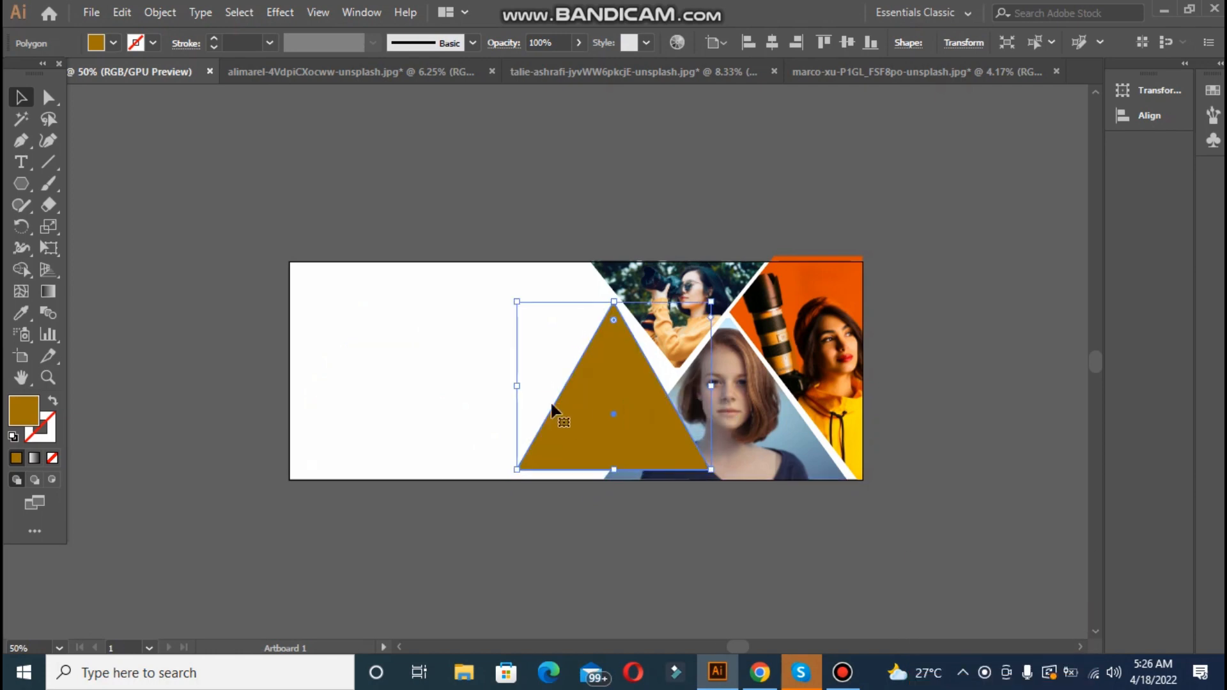
{"action": "left_click_drag", "start_coordinate": [517, 386], "coordinate": [499, 388]}
{"action": "right_click", "coordinate": [764, 447]}
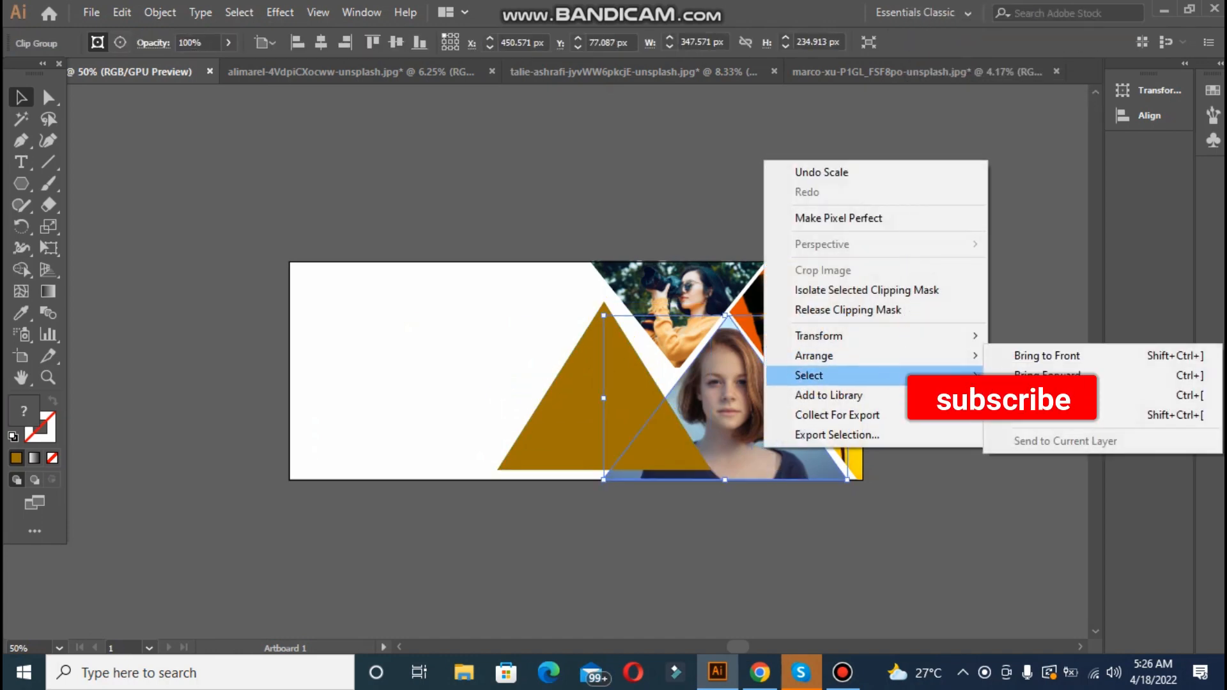
{"action": "left_click", "coordinate": [1047, 355]}
{"action": "left_click", "coordinate": [896, 428]}
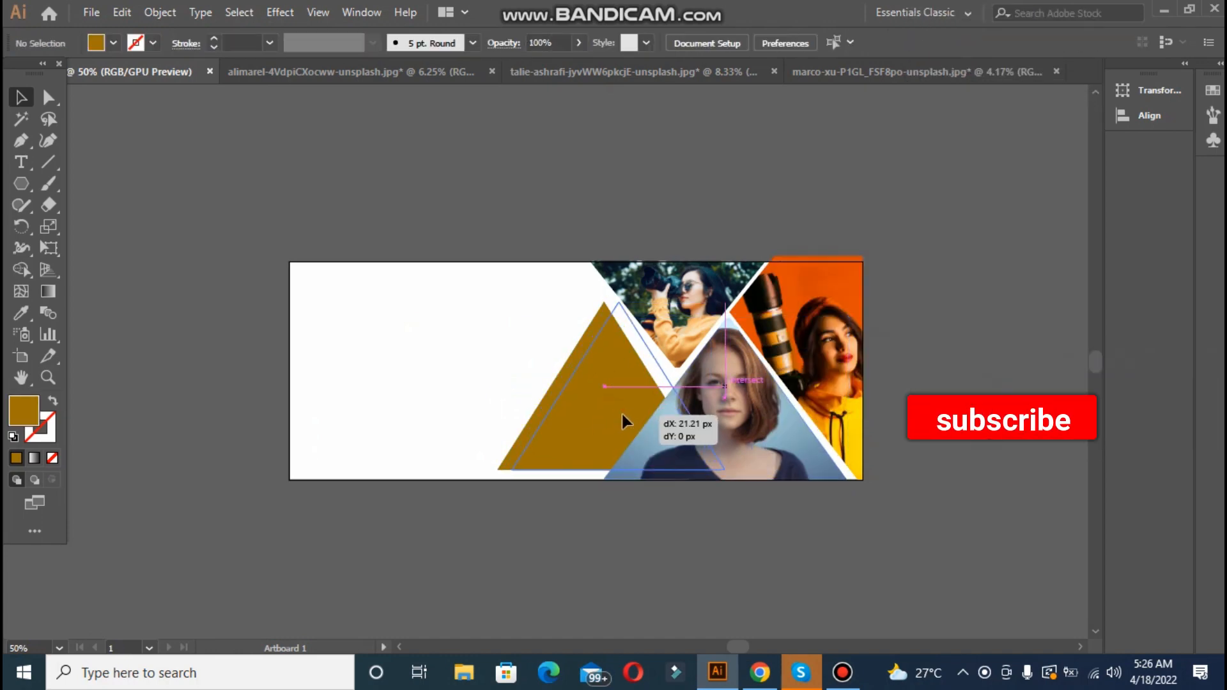
{"action": "left_click_drag", "start_coordinate": [621, 411], "coordinate": [616, 410]}
{"action": "left_click", "coordinate": [173, 295]}
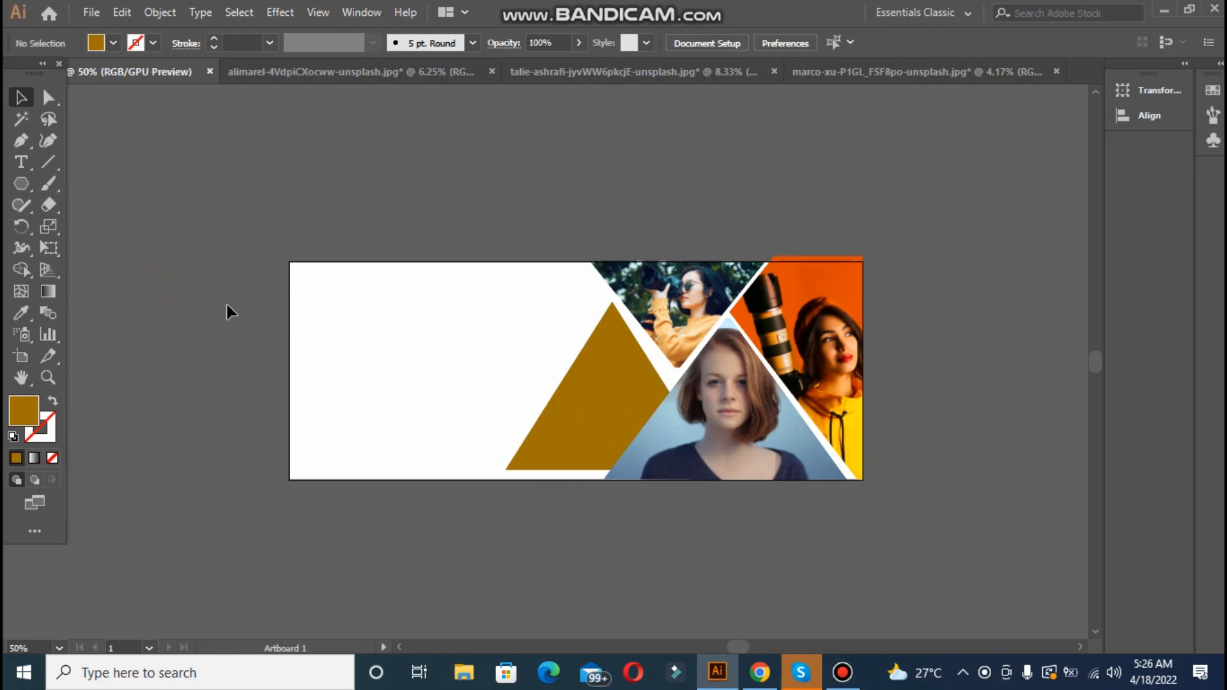
Add the two-line text "30% OFF" outside the artboard, with OFF in capitals on the second line
{"action": "left_click", "coordinate": [24, 162]}
{"action": "left_click", "coordinate": [153, 191]}
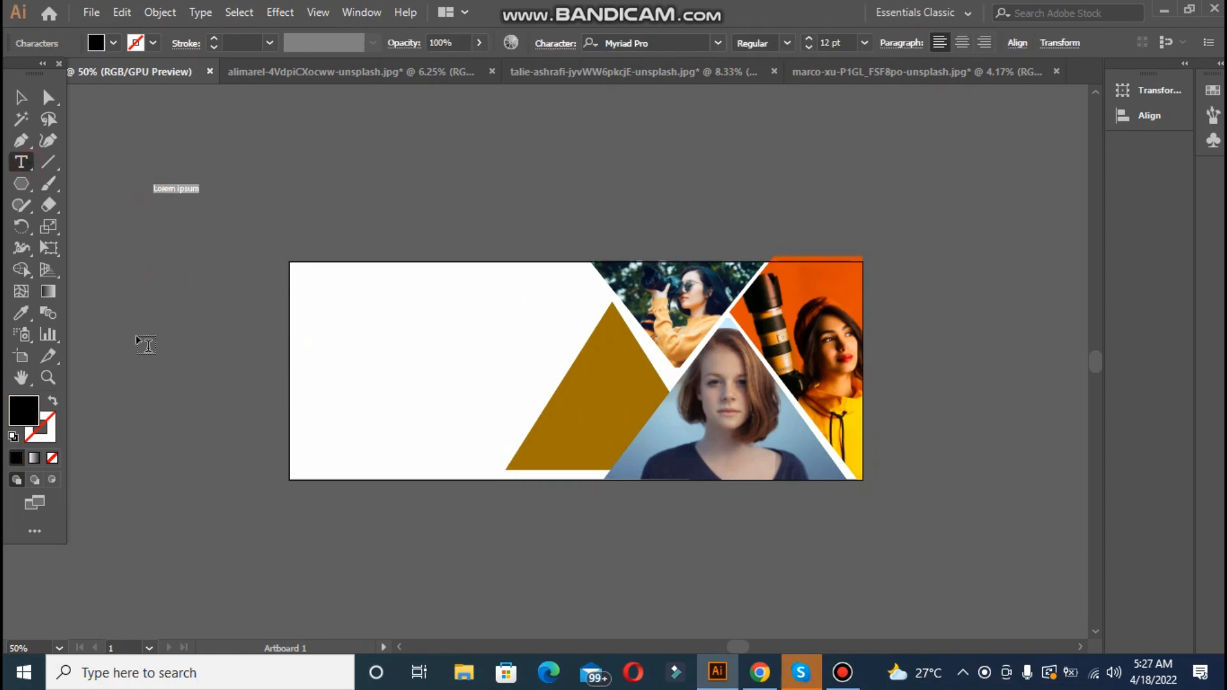
{"action": "key", "text": "BackSpace"}
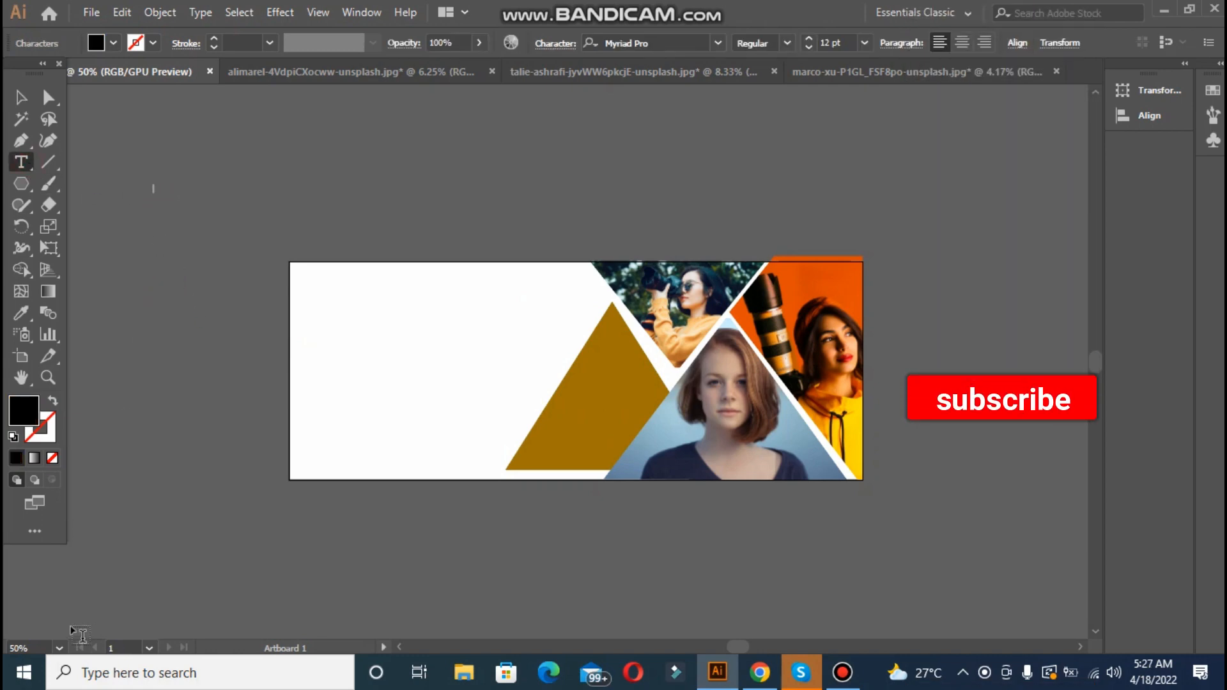
{"action": "type", "text": "30%"}
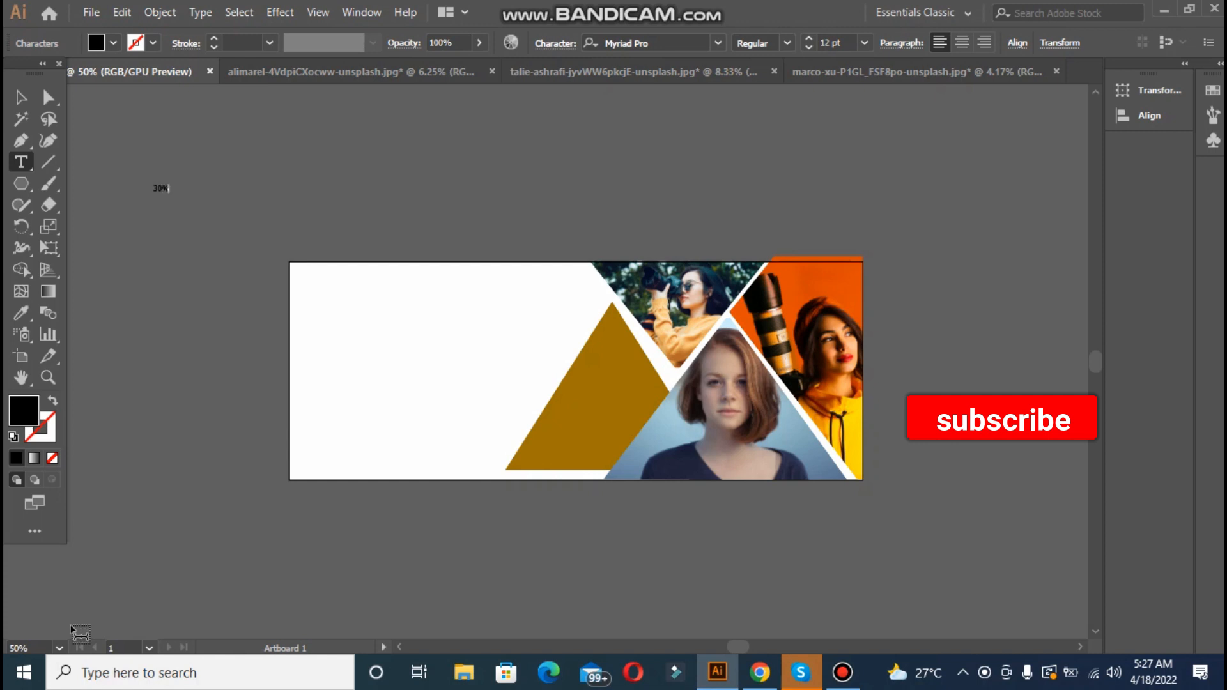
{"action": "key", "text": "Return"}
{"action": "type", "text": "c"}
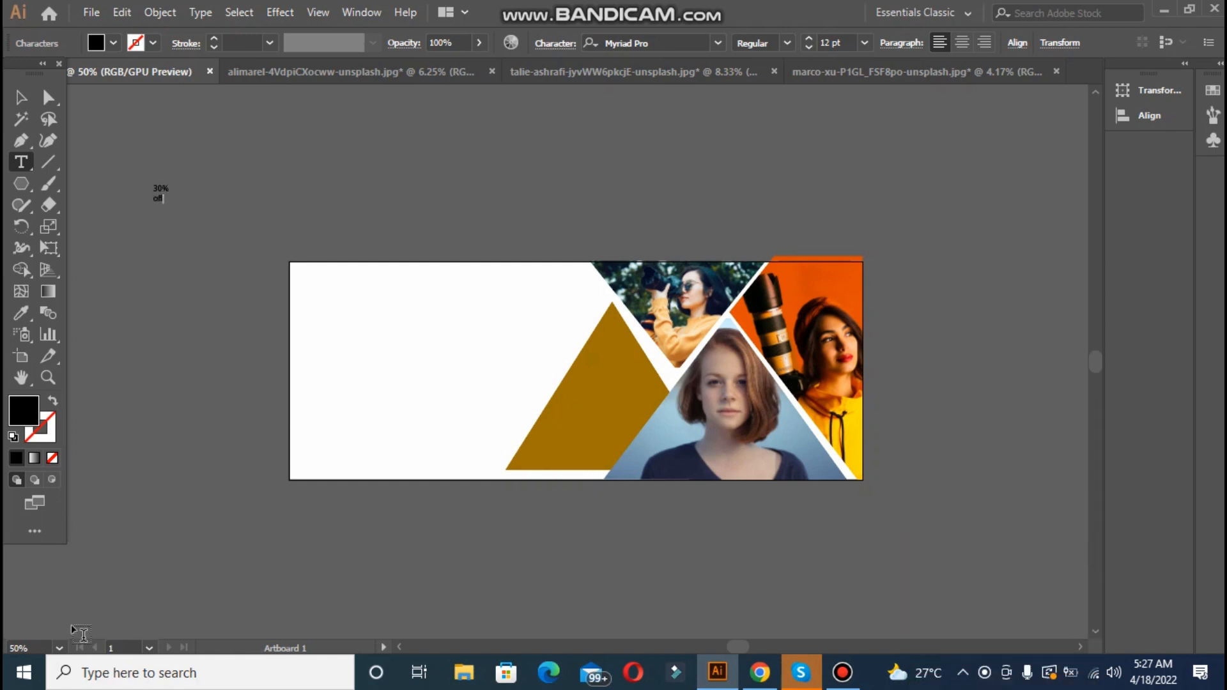
{"action": "key", "text": "BackSpace"}
{"action": "key", "text": "BackSpace"}
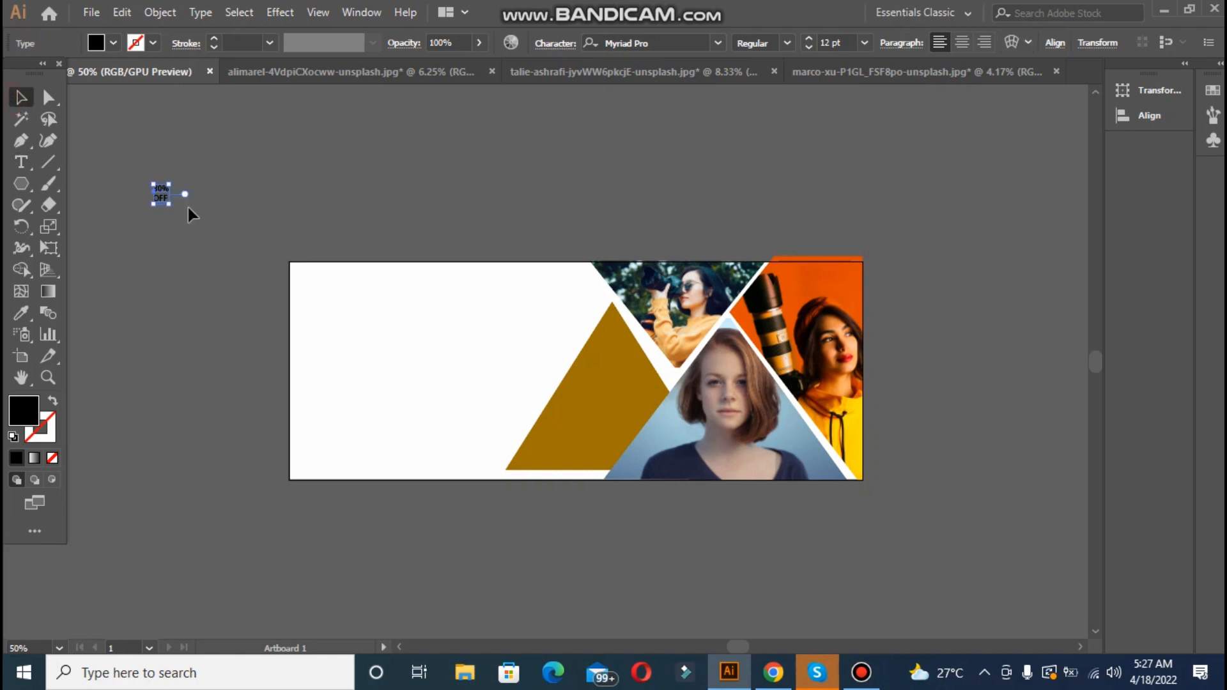
Enlarge the 30% OFF text to 58.36 pt and set its font style to Bold Italic
{"action": "left_click_drag", "start_coordinate": [169, 203], "coordinate": [228, 278]}
{"action": "left_click", "coordinate": [776, 46]}
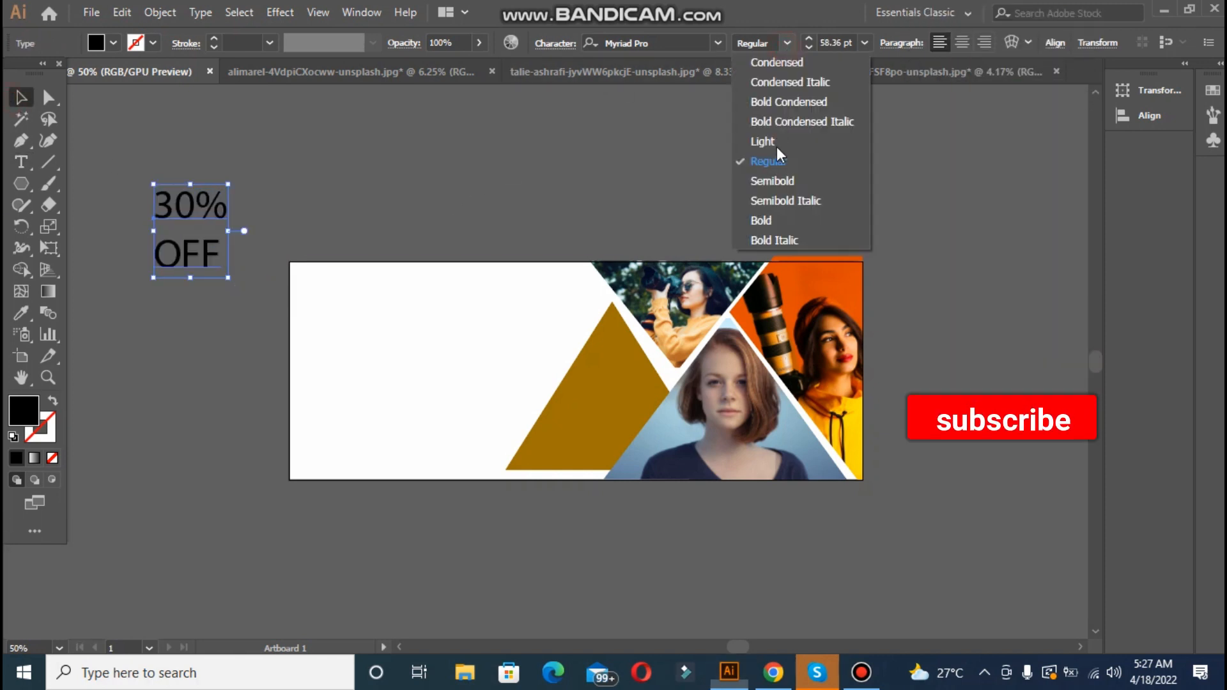
{"action": "left_click", "coordinate": [767, 239]}
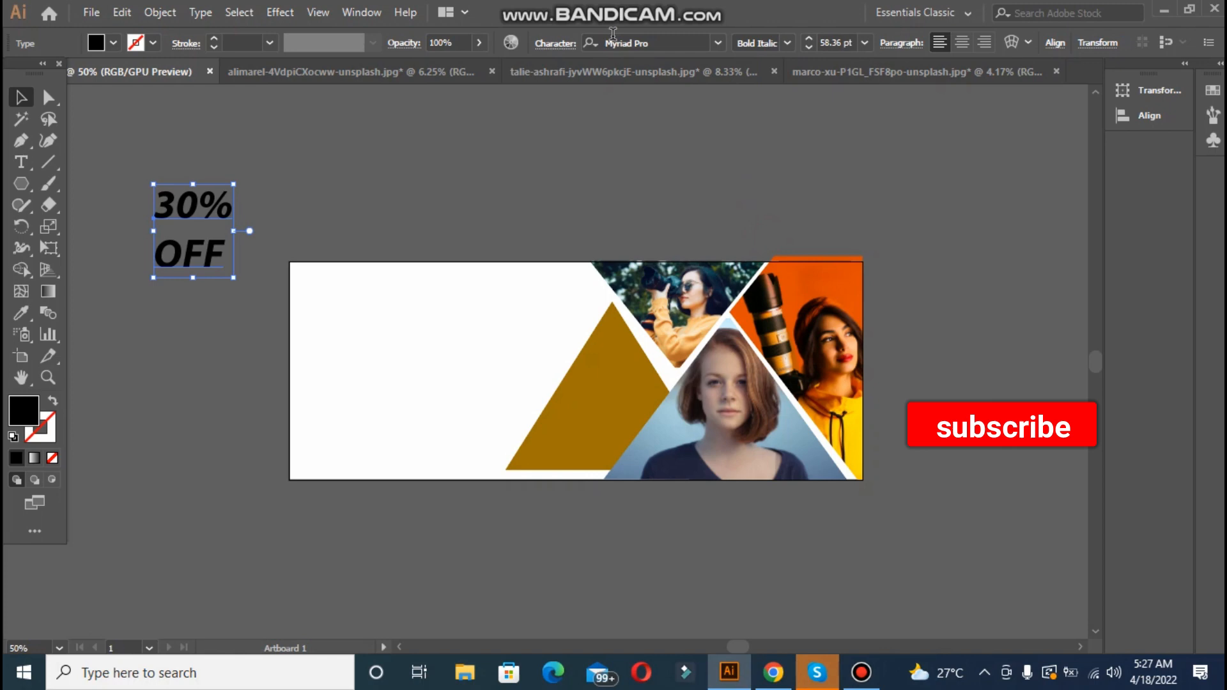
Tighten the leading of the 30% OFF text and place the text on the brown triangle
{"action": "left_click", "coordinate": [562, 44]}
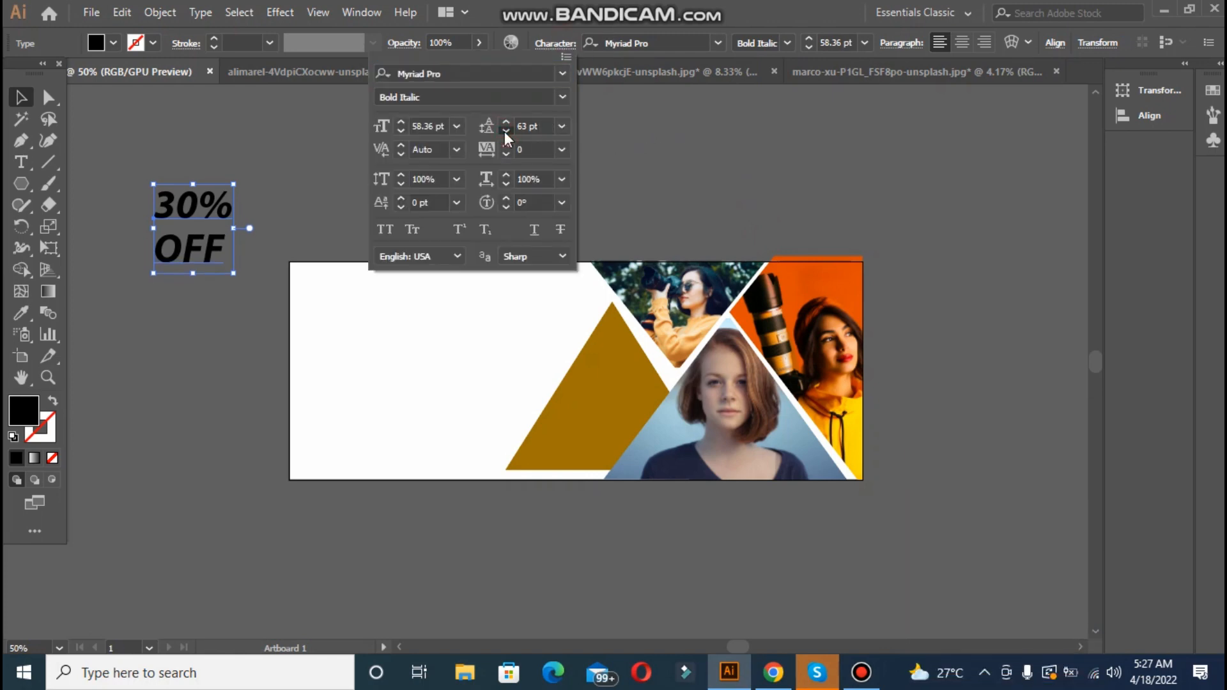
{"action": "left_click", "coordinate": [505, 131]}
{"action": "left_click", "coordinate": [175, 213]}
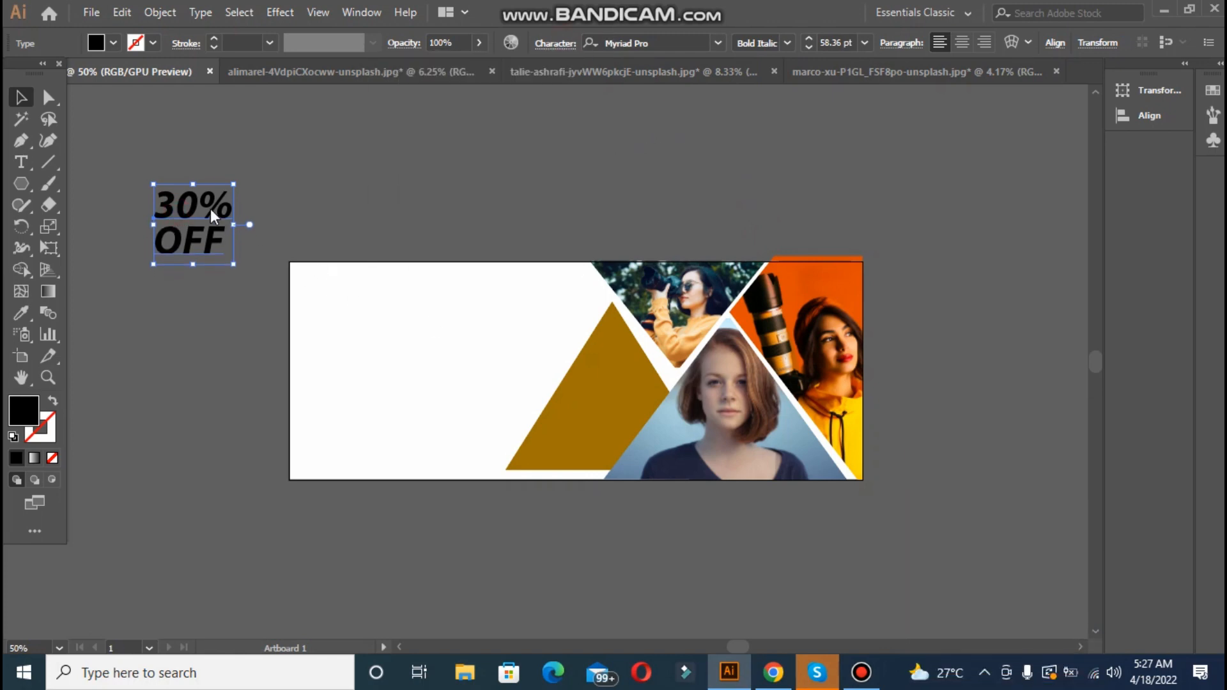
{"action": "left_click_drag", "start_coordinate": [211, 214], "coordinate": [619, 394]}
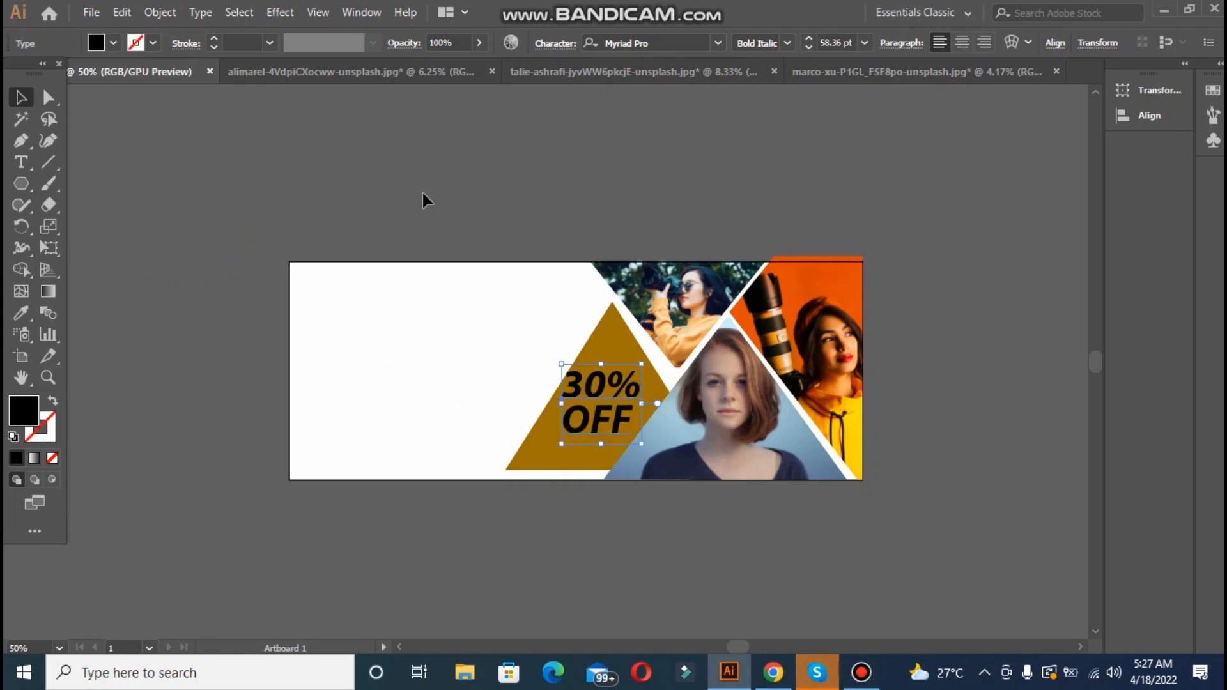
Shift the brown triangle slightly left and centre the 30% OFF text horizontally on it
{"action": "left_click", "coordinate": [521, 458]}
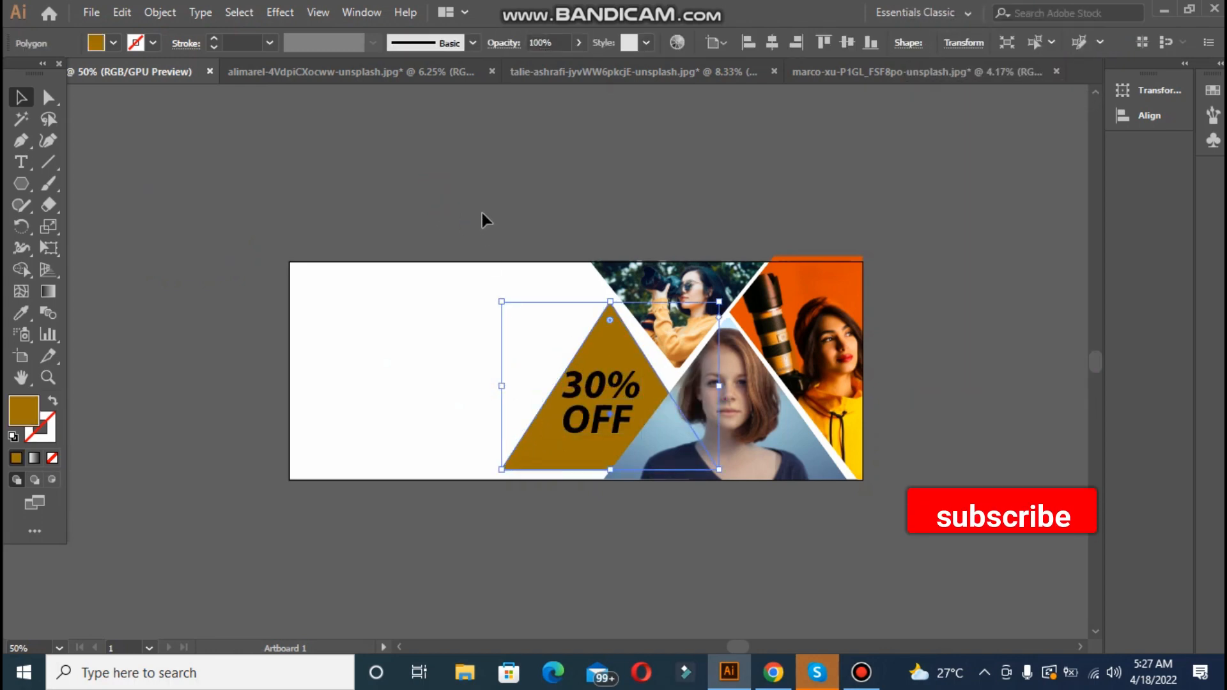
{"action": "left_click", "coordinate": [585, 425]}
{"action": "left_click", "coordinate": [601, 339], "text": "shift"}
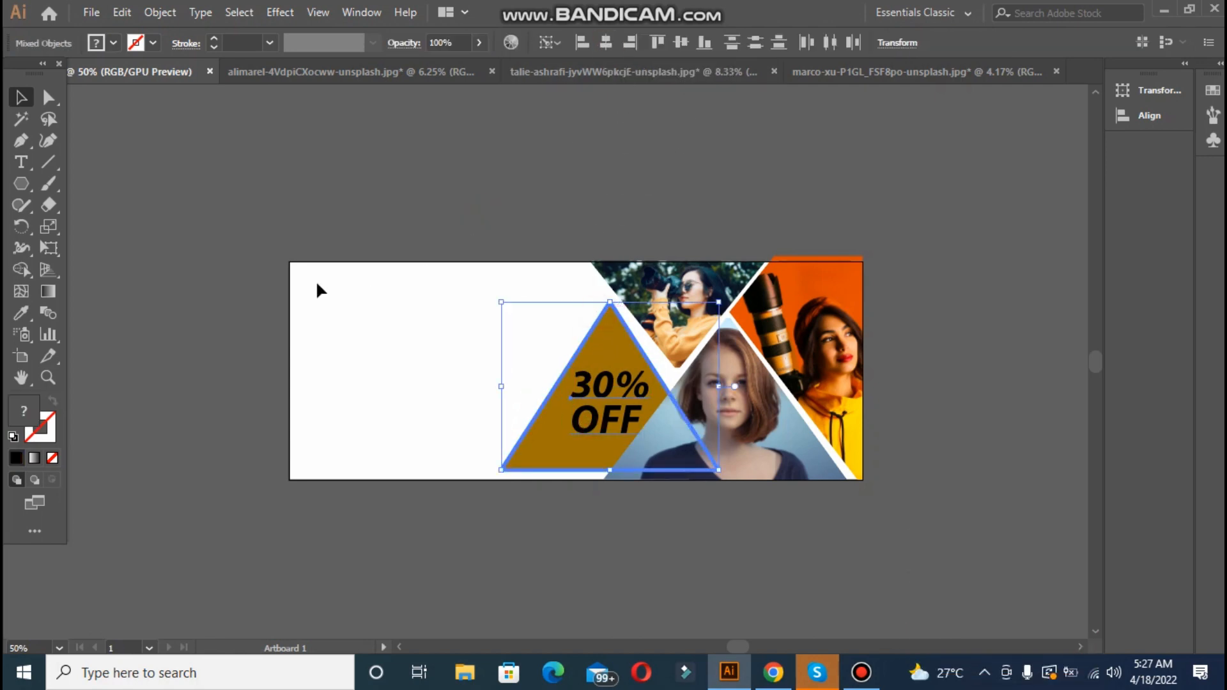
{"action": "left_click", "coordinate": [282, 235]}
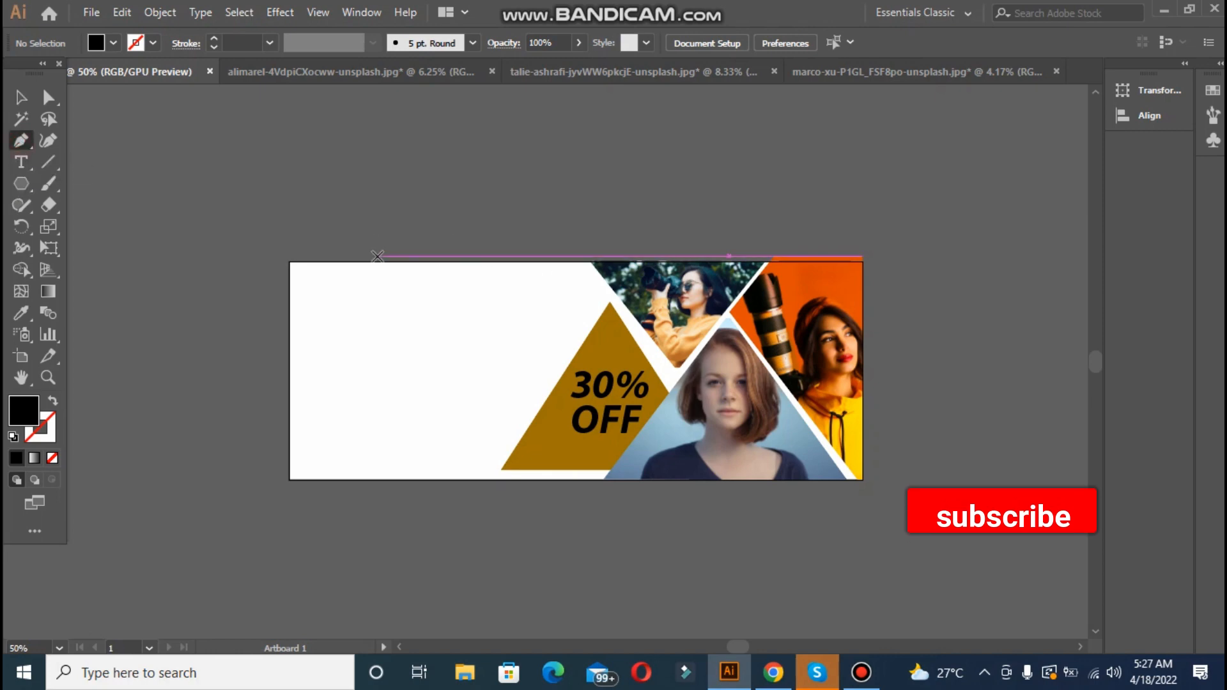
Draw an open L-shaped path around the artboard's blank upper-left area, with a brown 5 pt stroke and no fill
{"action": "left_click", "coordinate": [501, 279]}
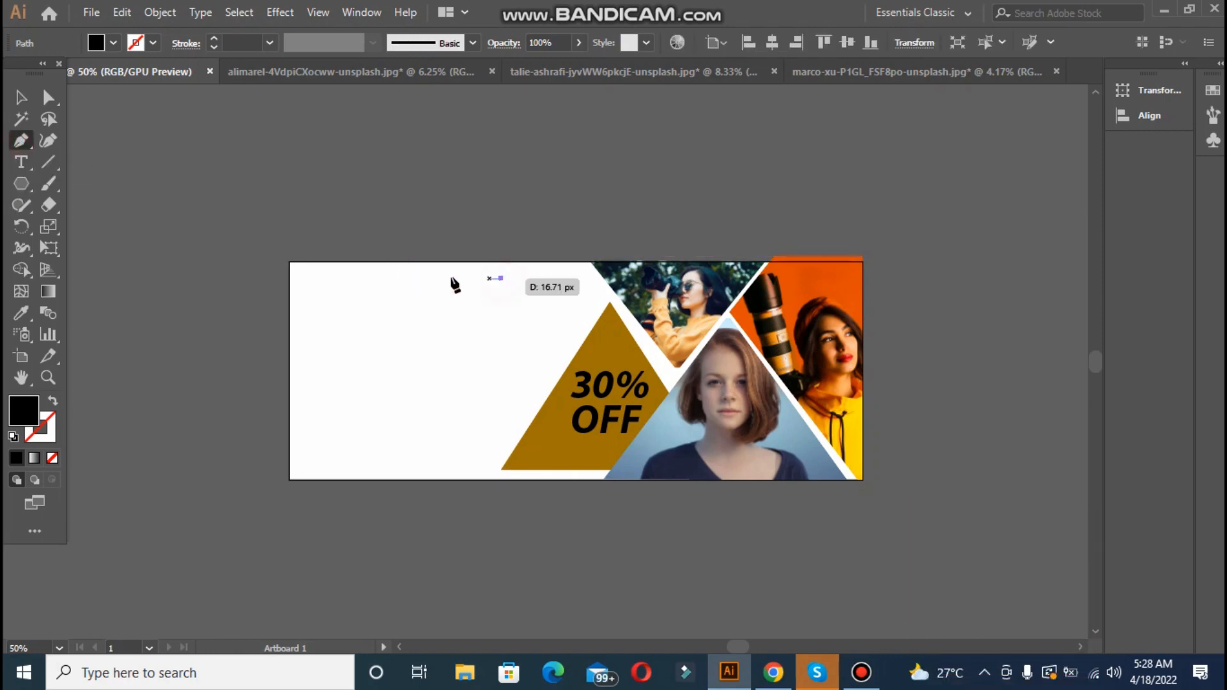
{"action": "left_click", "coordinate": [310, 280]}
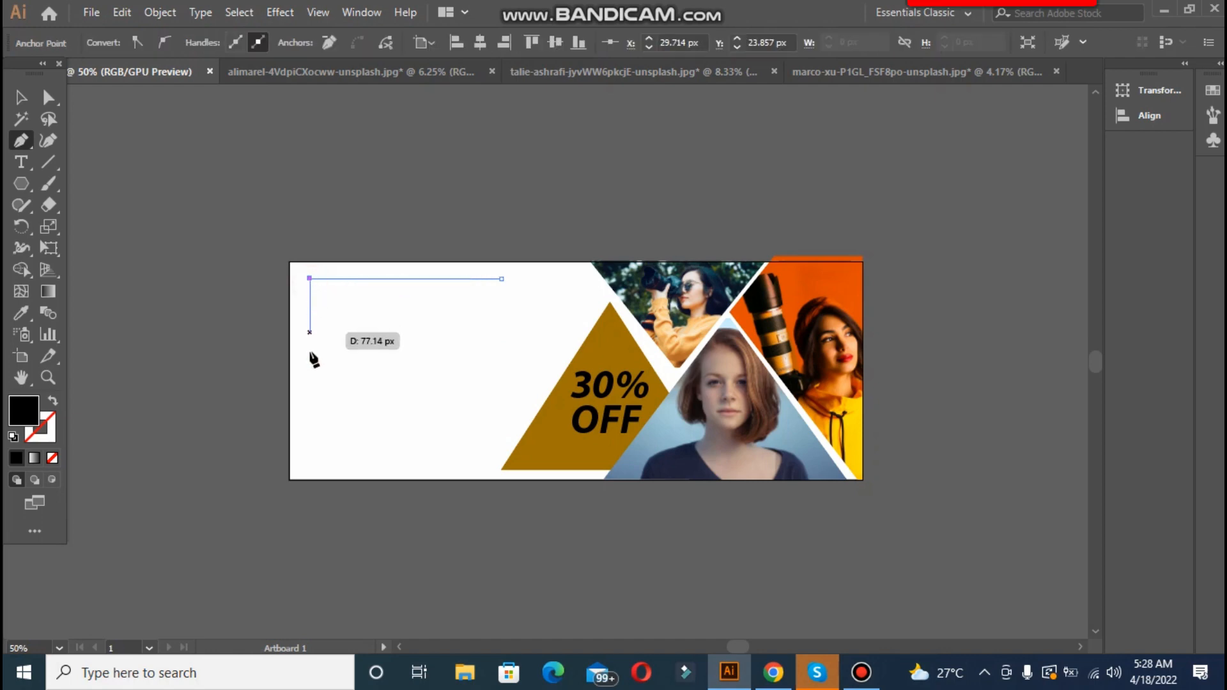
{"action": "left_click", "coordinate": [311, 436]}
{"action": "left_click", "coordinate": [53, 401]}
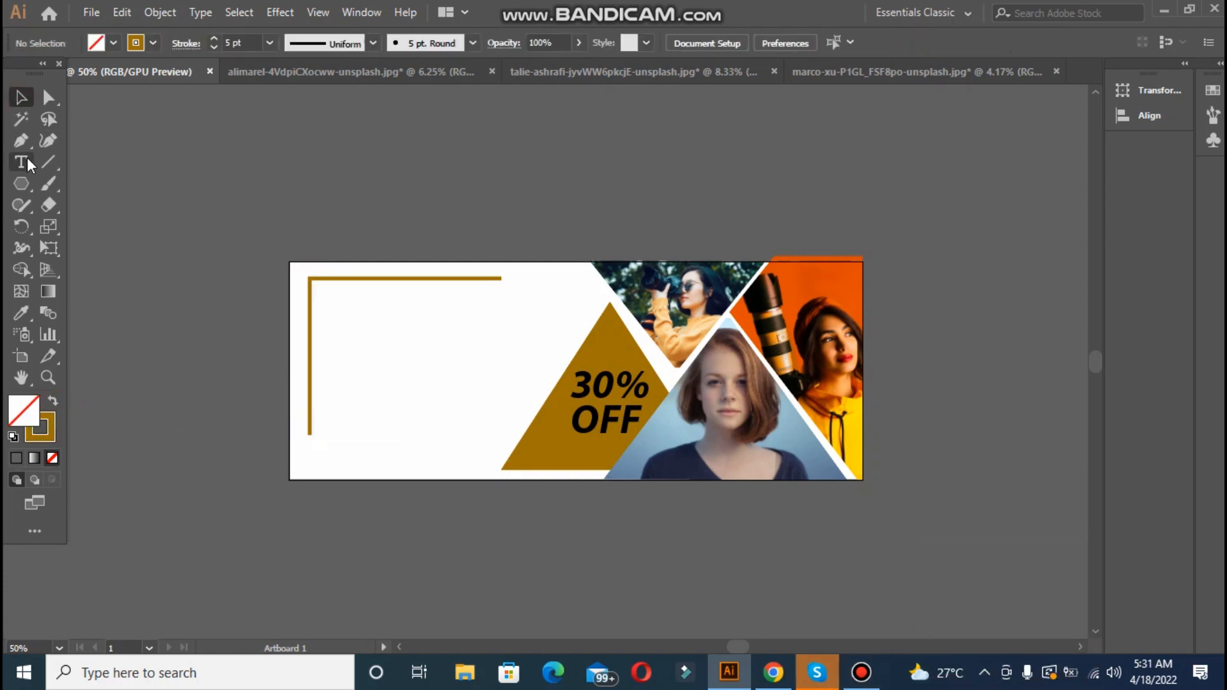
Add the two-line text "PROFESSIONAL PHOTOGRAPHY" in capitals outside the artboard, one word per line
{"action": "left_click", "coordinate": [26, 159]}
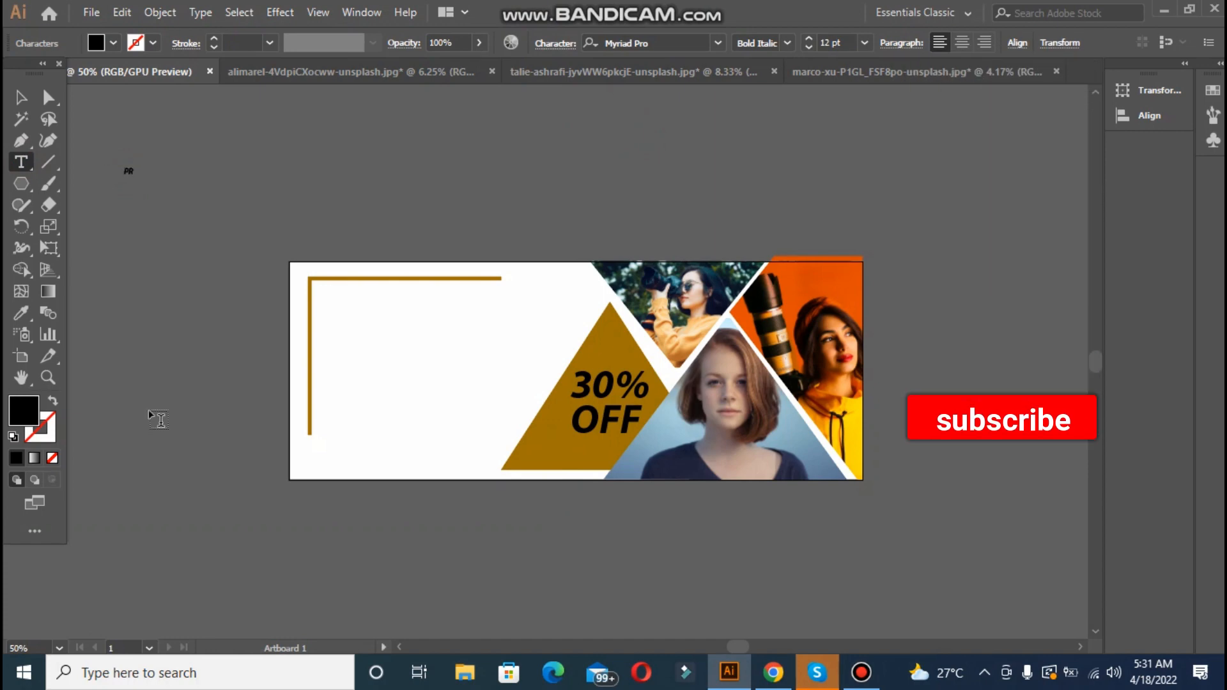
{"action": "type", "text": "SSIONAL"}
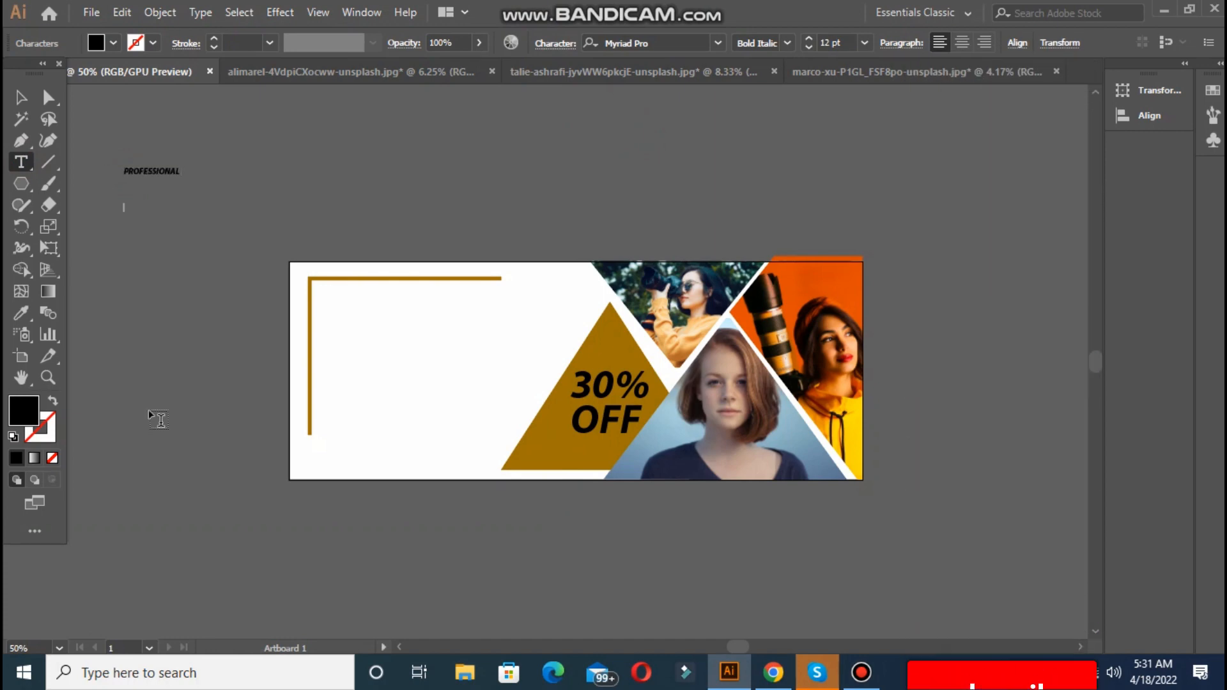
{"action": "key", "text": "Return"}
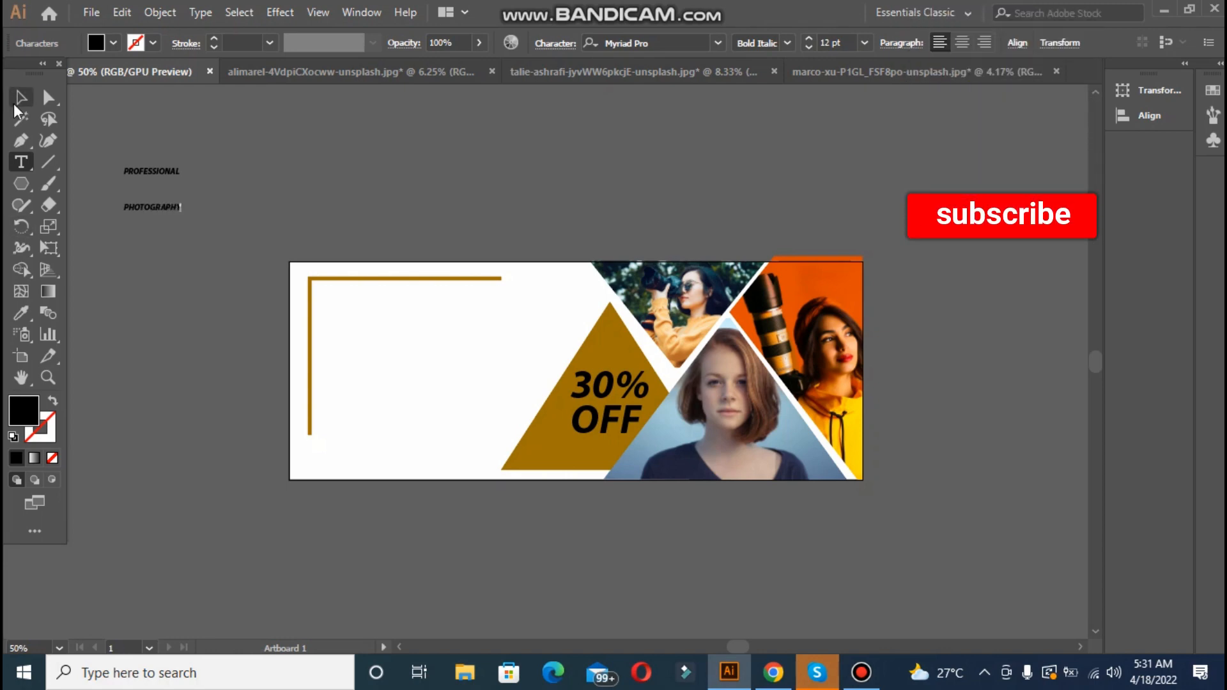
{"action": "key", "text": "Escape"}
Tighten the leading of the PROFESSIONAL PHOTOGRAPHY text to 16 pt
{"action": "left_click", "coordinate": [556, 44]}
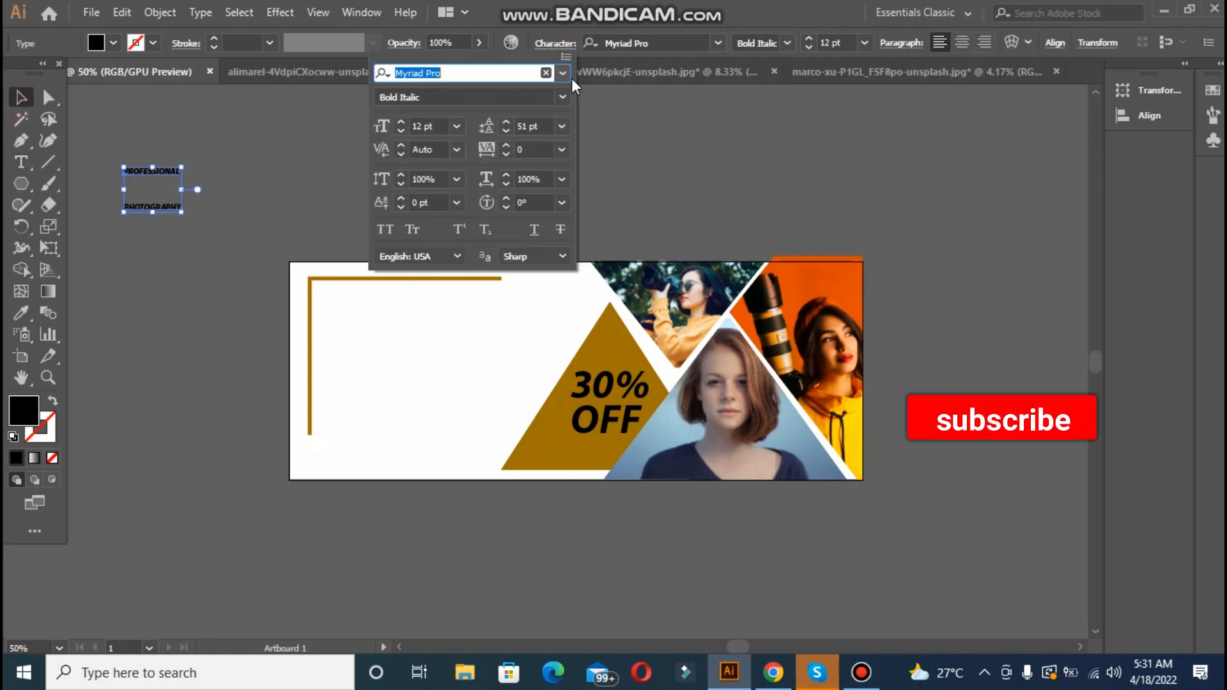
{"action": "left_click", "coordinate": [504, 133]}
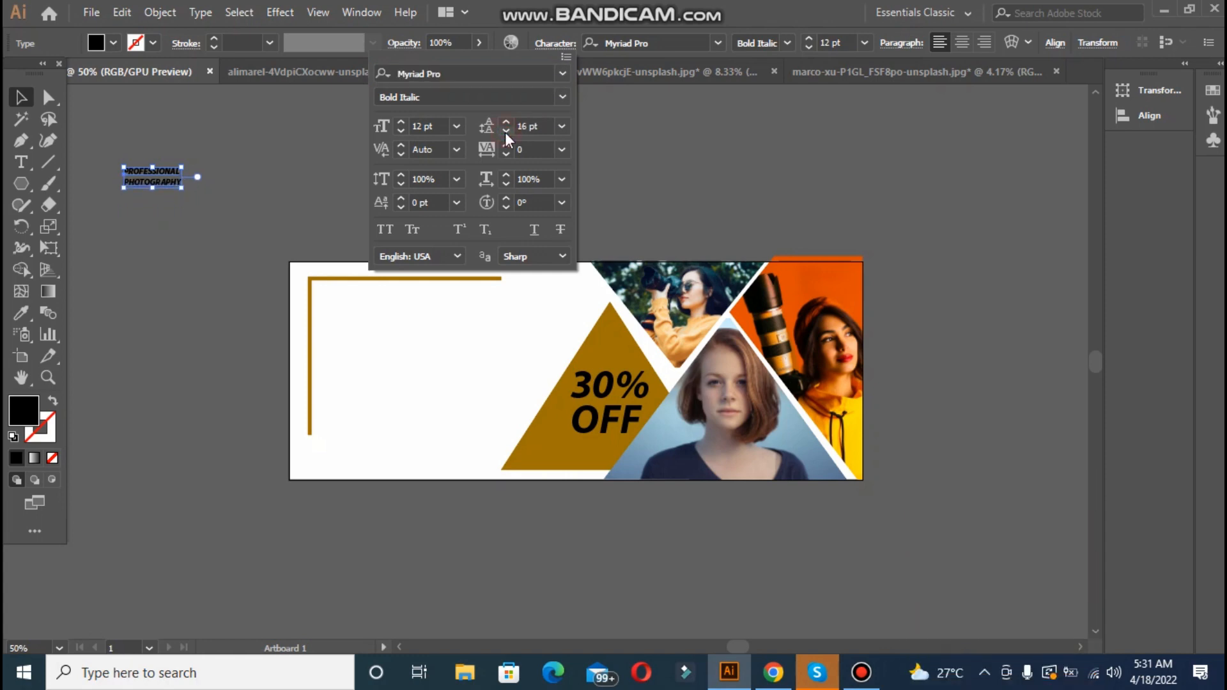
{"action": "left_click", "coordinate": [197, 190]}
Enlarge the PROFESSIONAL PHOTOGRAPHY text to 41 pt inside the brown corner frame and set its style to Bold
{"action": "left_click_drag", "start_coordinate": [181, 187], "coordinate": [284, 255]}
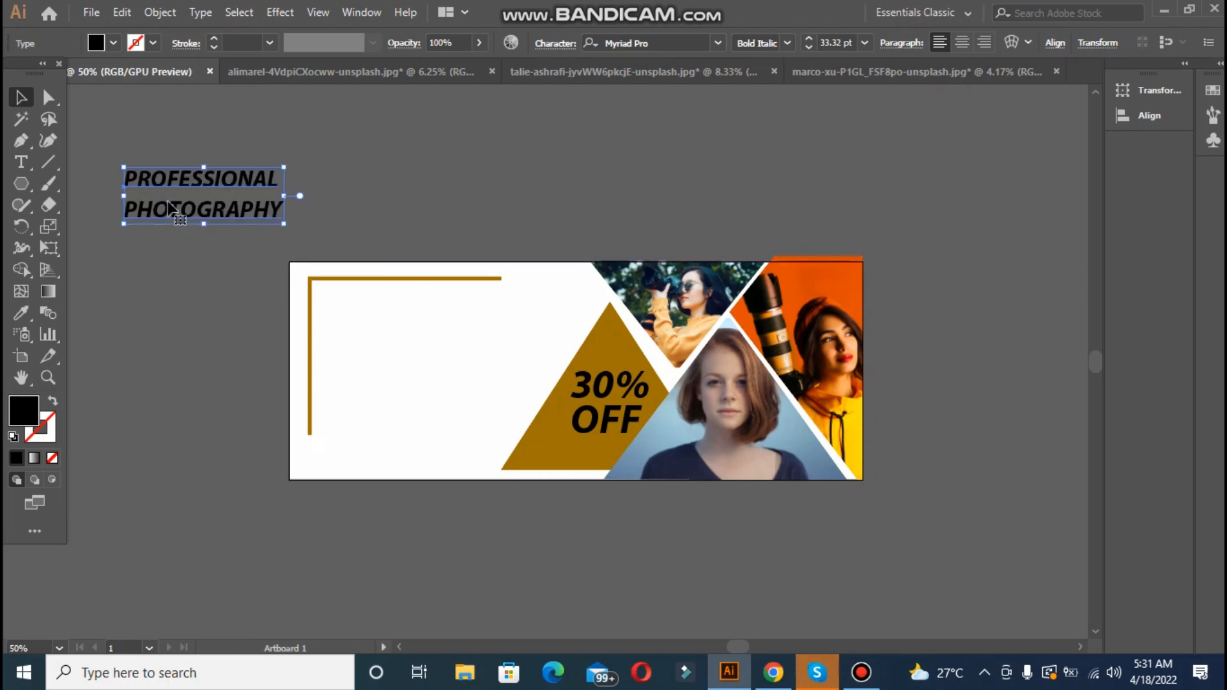
{"action": "left_click_drag", "start_coordinate": [244, 220], "coordinate": [354, 296]}
{"action": "left_click_drag", "start_coordinate": [481, 344], "coordinate": [517, 356]}
{"action": "left_click", "coordinate": [787, 43]}
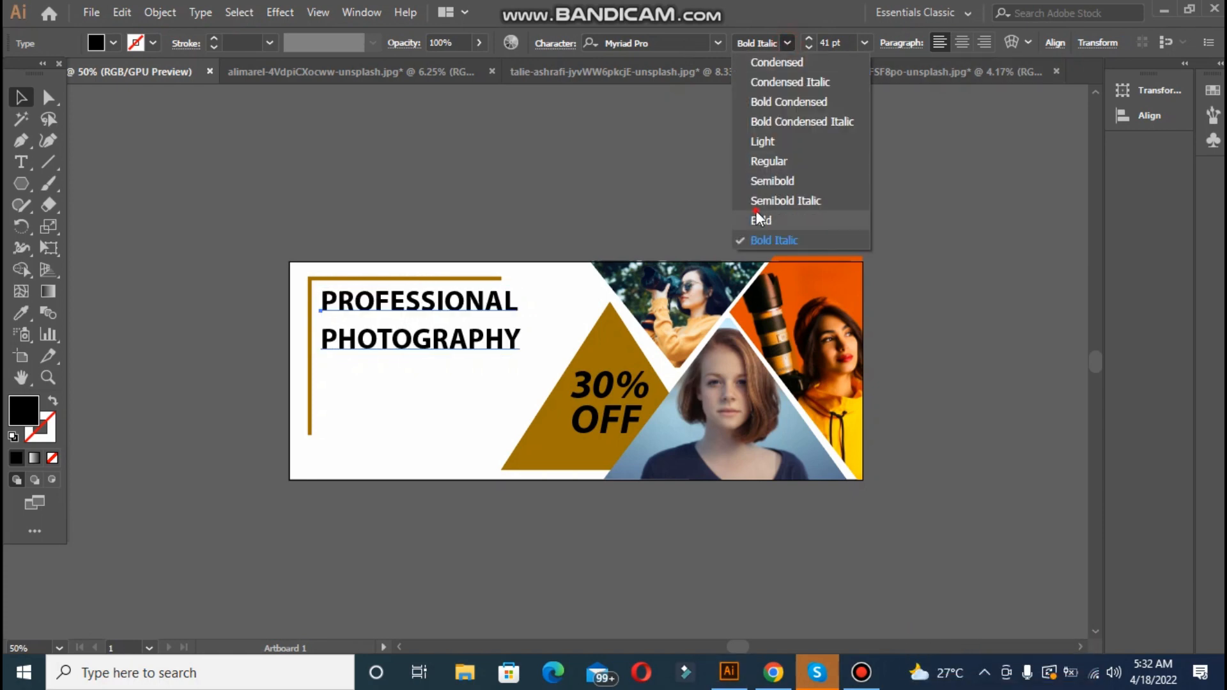
{"action": "left_click", "coordinate": [757, 221]}
Try to restyle the word PHOTOGRAPHY by sampling from the brown 30% OFF triangle, and undo it
{"action": "double_click", "coordinate": [403, 342]}
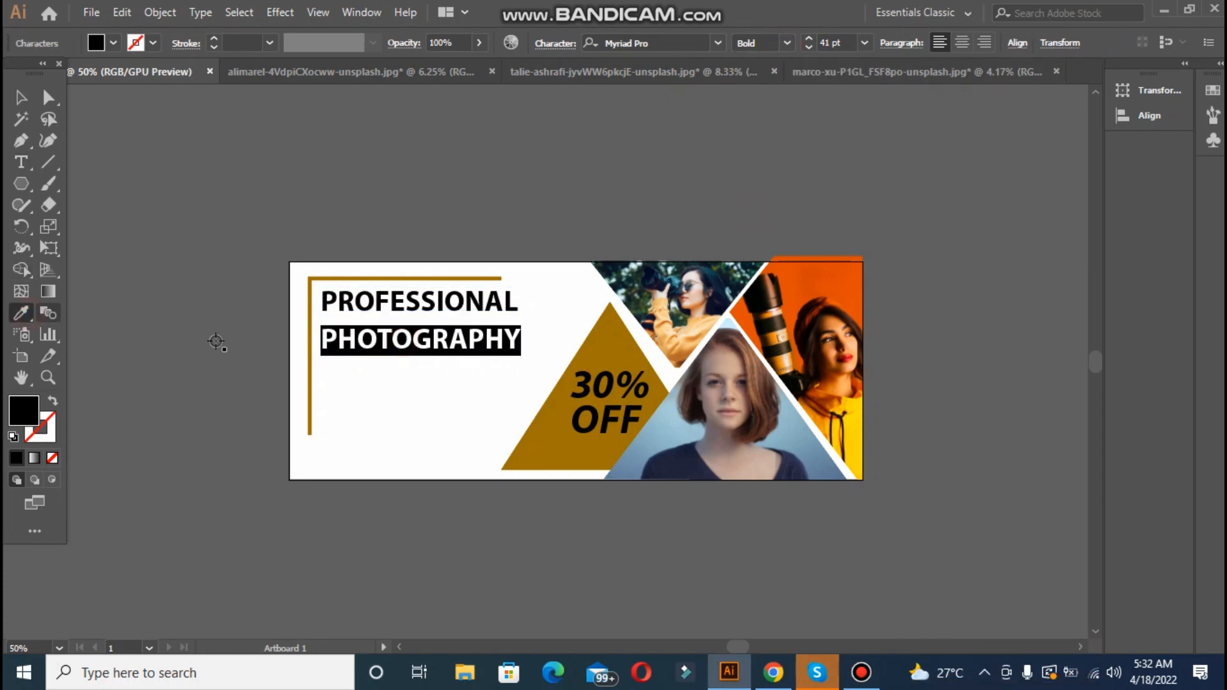
{"action": "left_click", "coordinate": [570, 442]}
{"action": "left_click", "coordinate": [23, 98]}
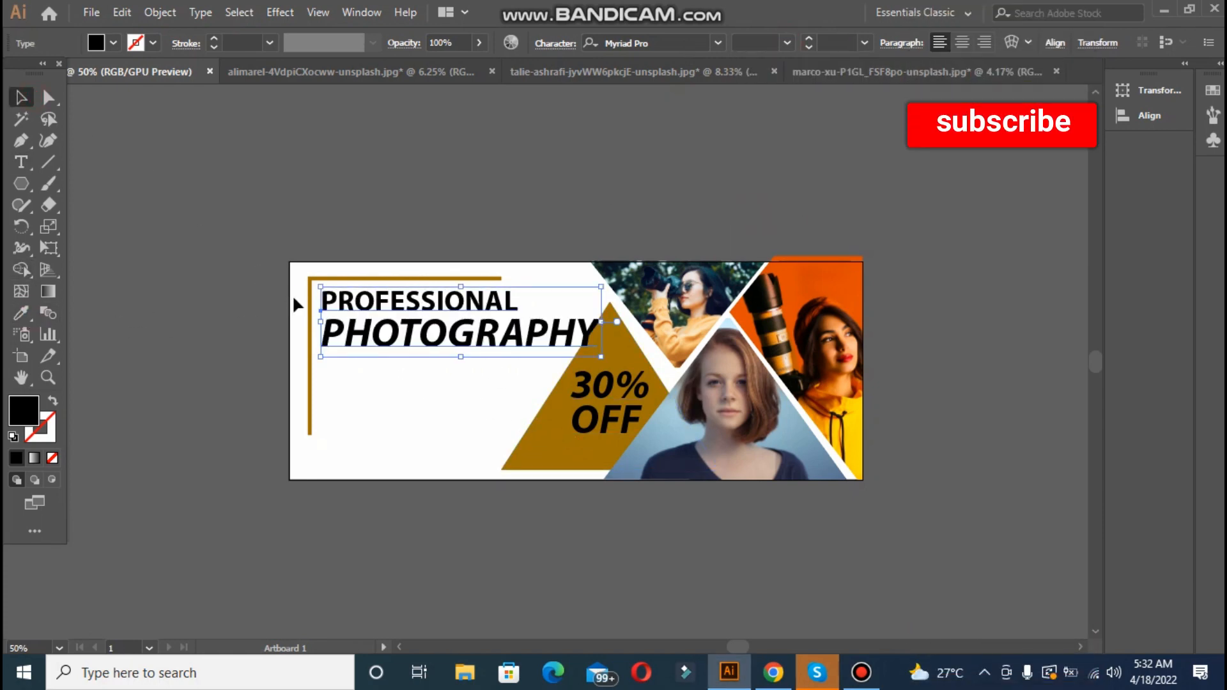
{"action": "key", "text": "ctrl+z"}
Recolour only the word PHOTOGRAPHY with the brown sampled from the 30% OFF triangle
{"action": "double_click", "coordinate": [360, 344]}
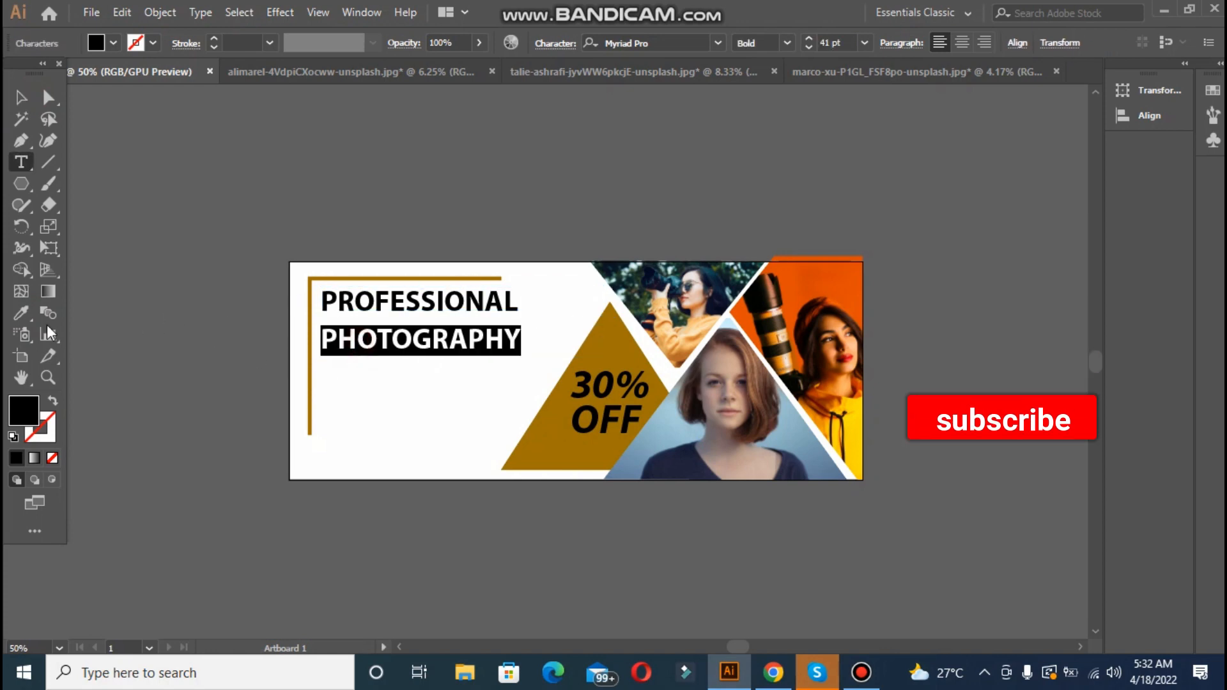
{"action": "left_click", "coordinate": [531, 452]}
{"action": "left_click", "coordinate": [22, 97]}
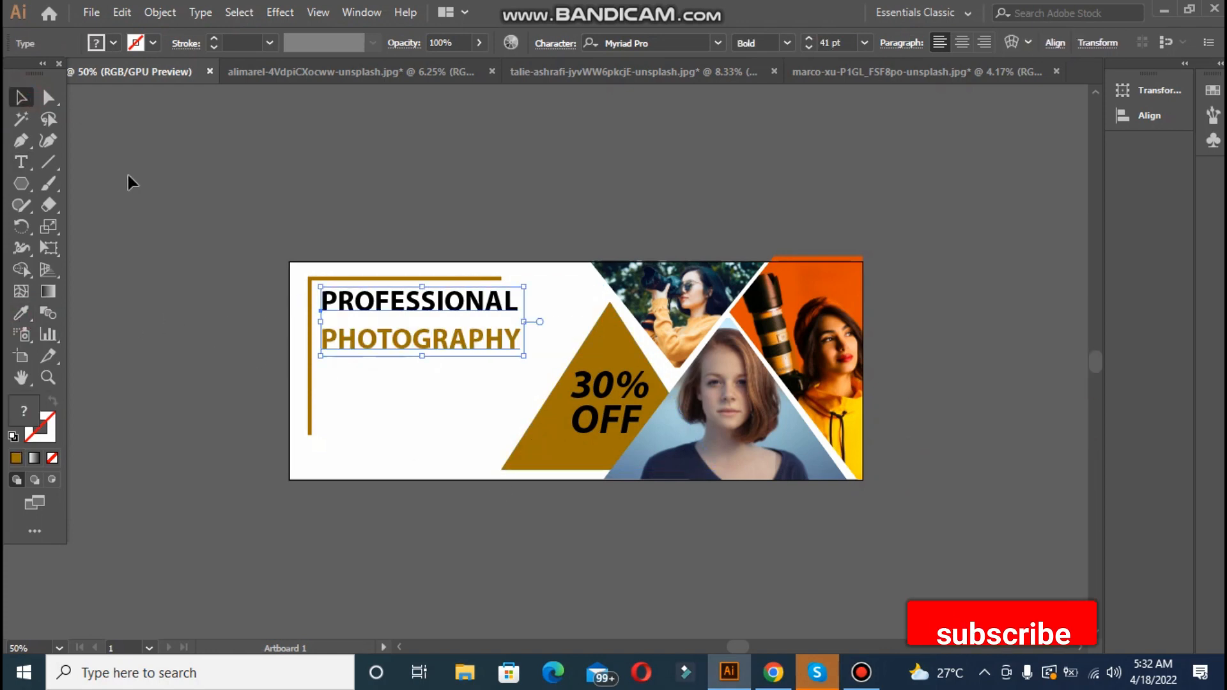
{"action": "left_click", "coordinate": [131, 178]}
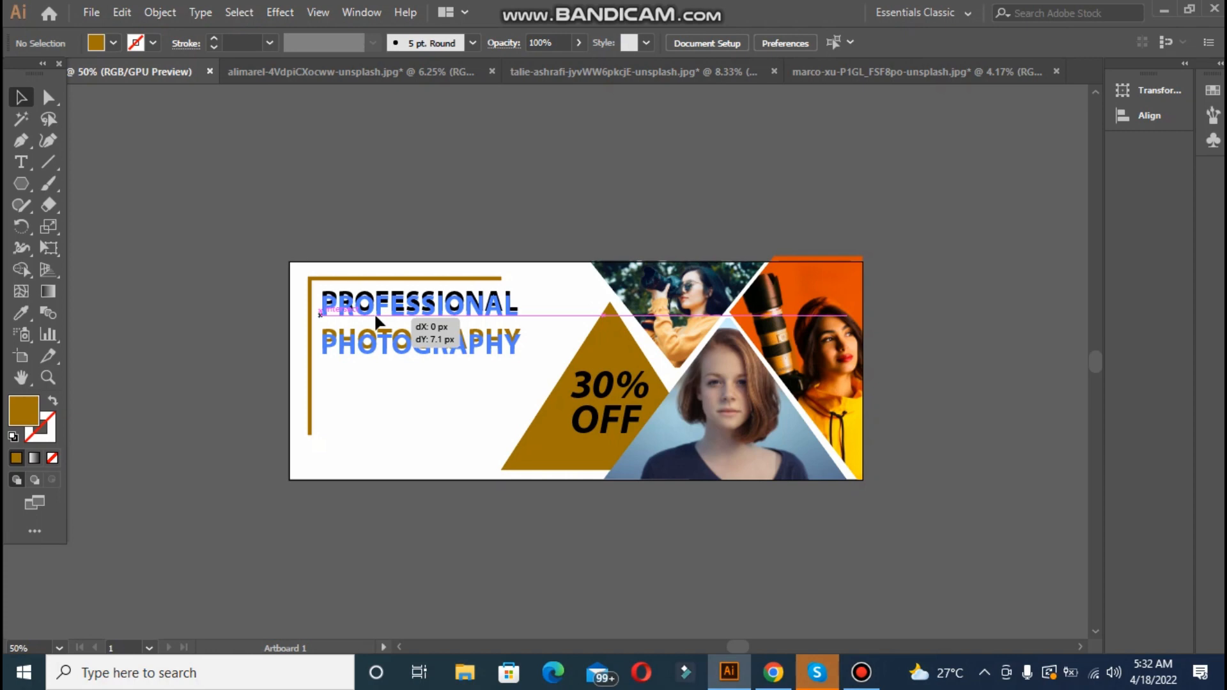
Change the font of the word PROFESSIONAL to Acumin Variable Concept
{"action": "left_click", "coordinate": [372, 307]}
{"action": "double_click", "coordinate": [381, 306]}
{"action": "double_click", "coordinate": [381, 305]}
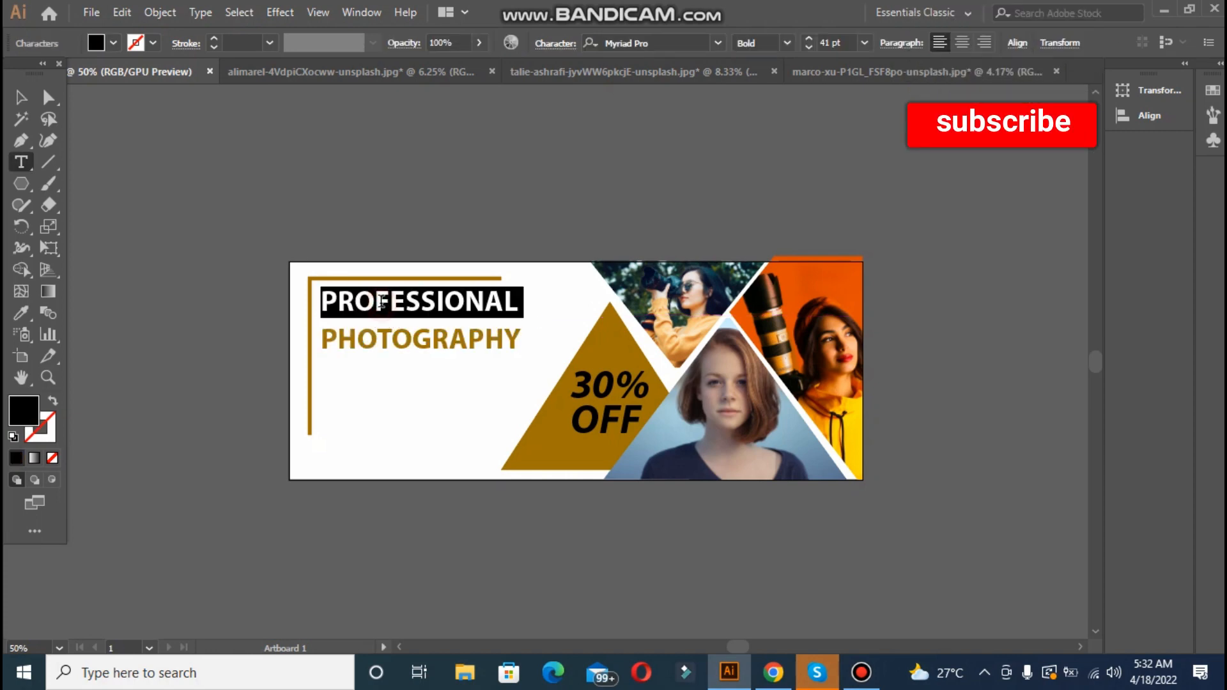
{"action": "left_click", "coordinate": [718, 43]}
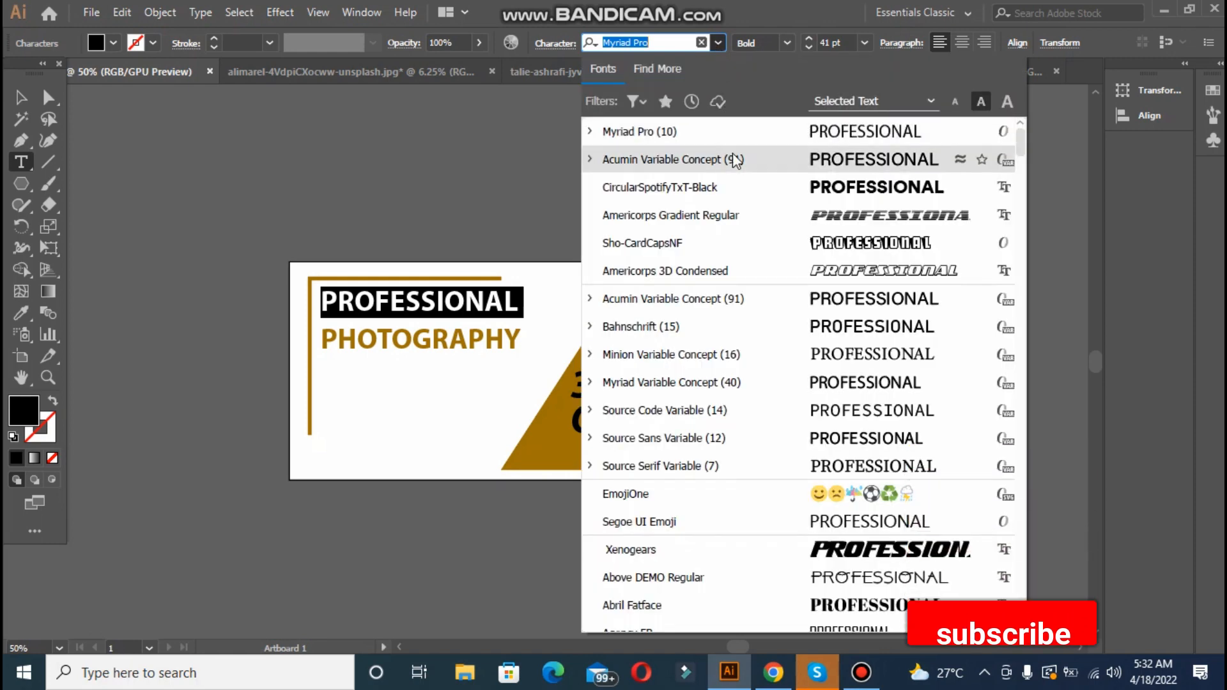
{"action": "left_click", "coordinate": [658, 160]}
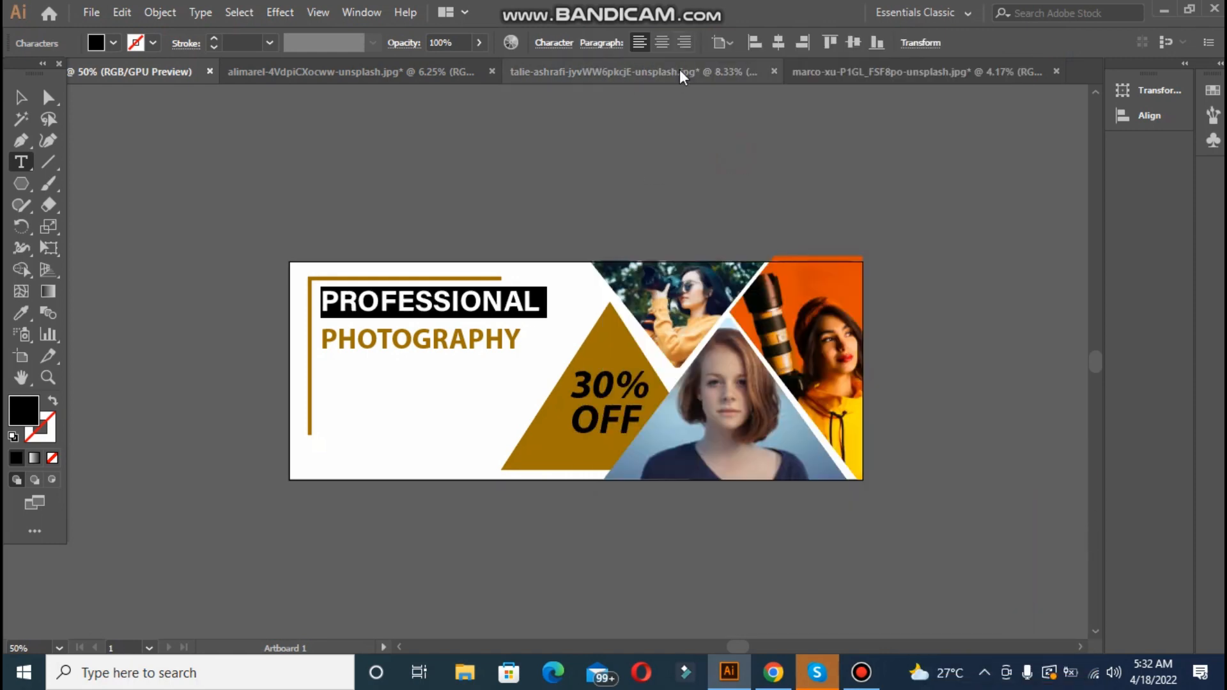
Set the font style of the word PROFESSIONAL to ExtraCondensed Bold
{"action": "left_click", "coordinate": [558, 43]}
{"action": "left_click", "coordinate": [538, 97]}
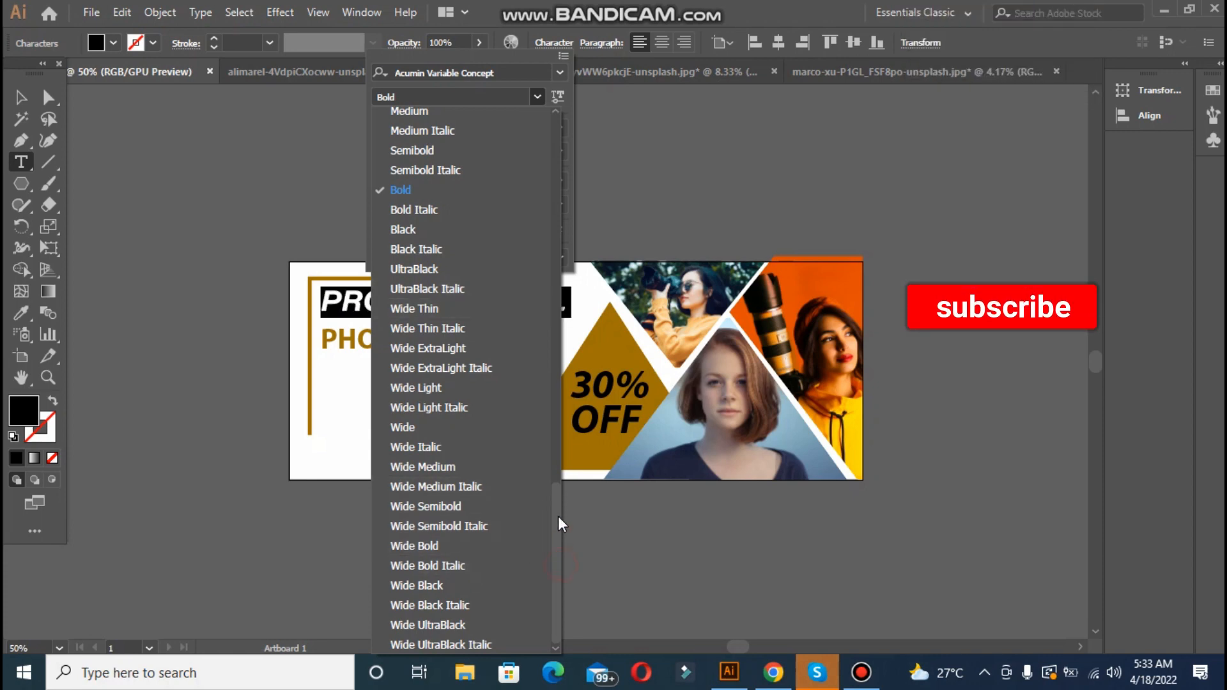
{"action": "left_click_drag", "start_coordinate": [555, 519], "coordinate": [574, 148]}
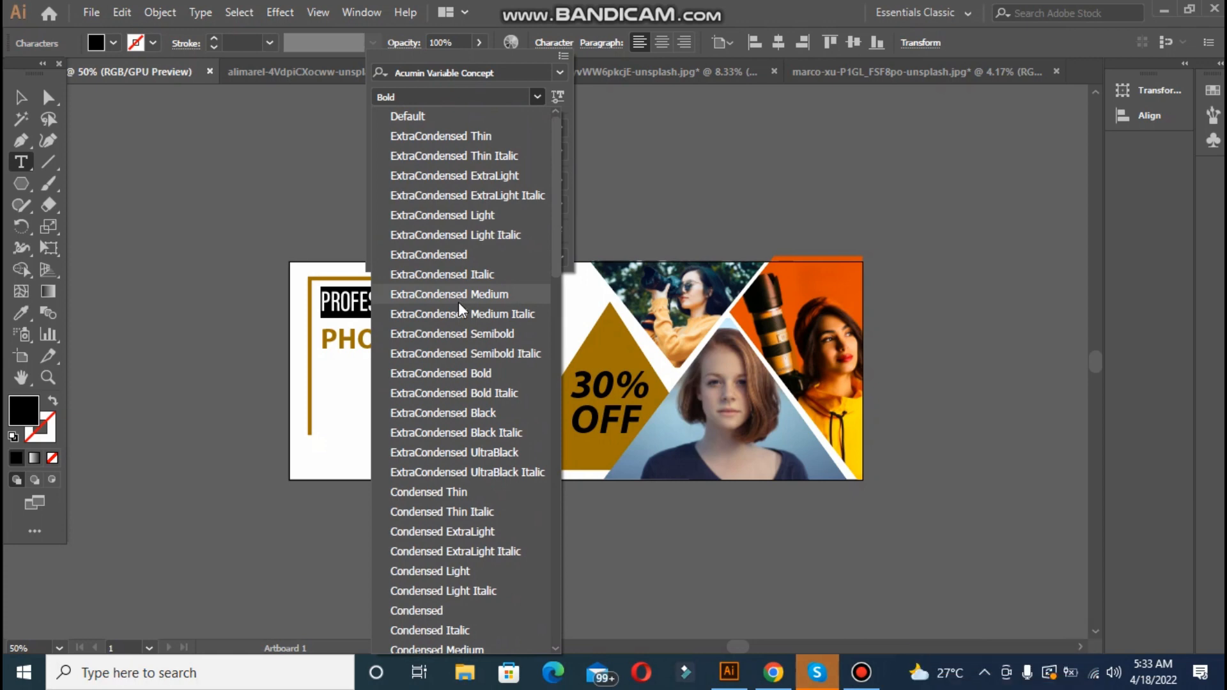
{"action": "left_click", "coordinate": [465, 373]}
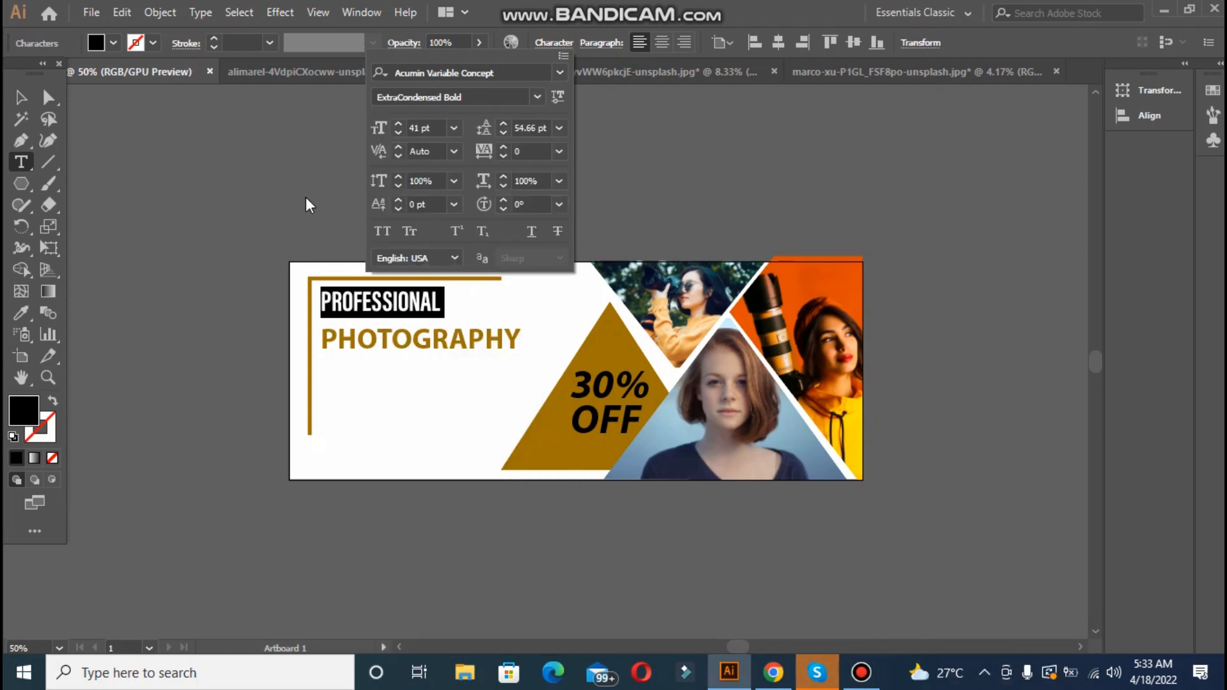
{"action": "left_click", "coordinate": [23, 99]}
{"action": "left_click", "coordinate": [121, 120]}
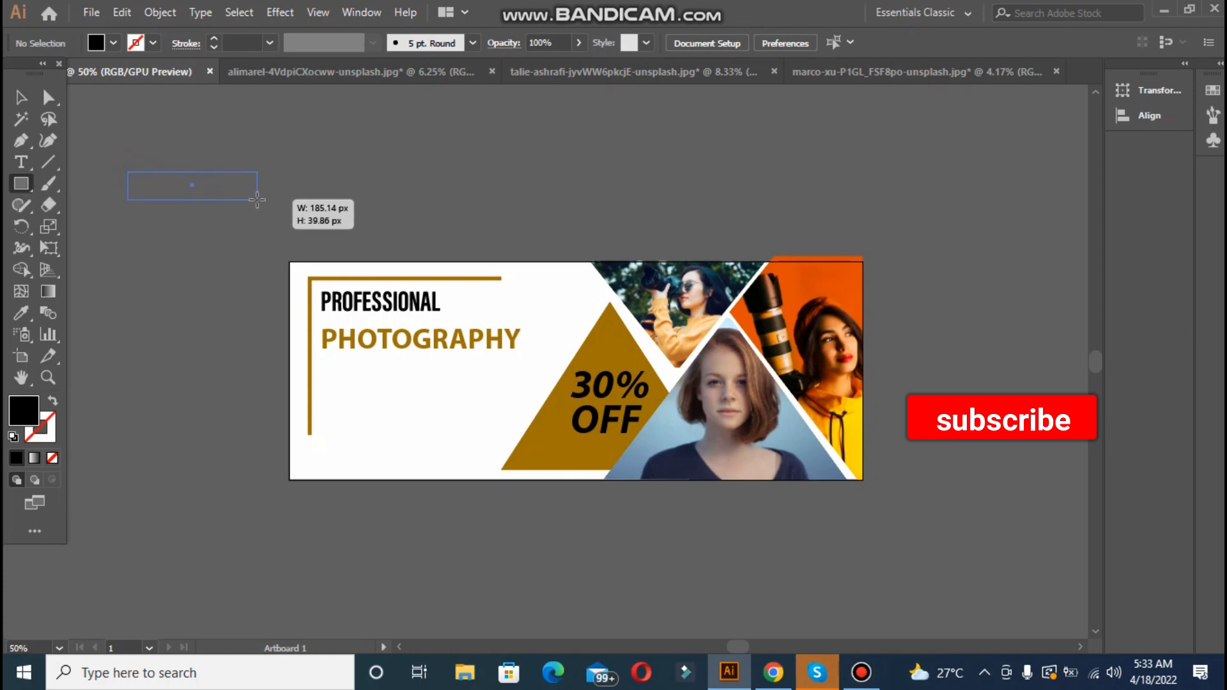
Draw a black rectangle about 40 px high, slightly wider than the word PROFESSIONAL, and place it over that word
{"action": "left_click_drag", "start_coordinate": [257, 200], "coordinate": [264, 200]}
{"action": "key", "text": "v"}
{"action": "left_click", "coordinate": [361, 305]}
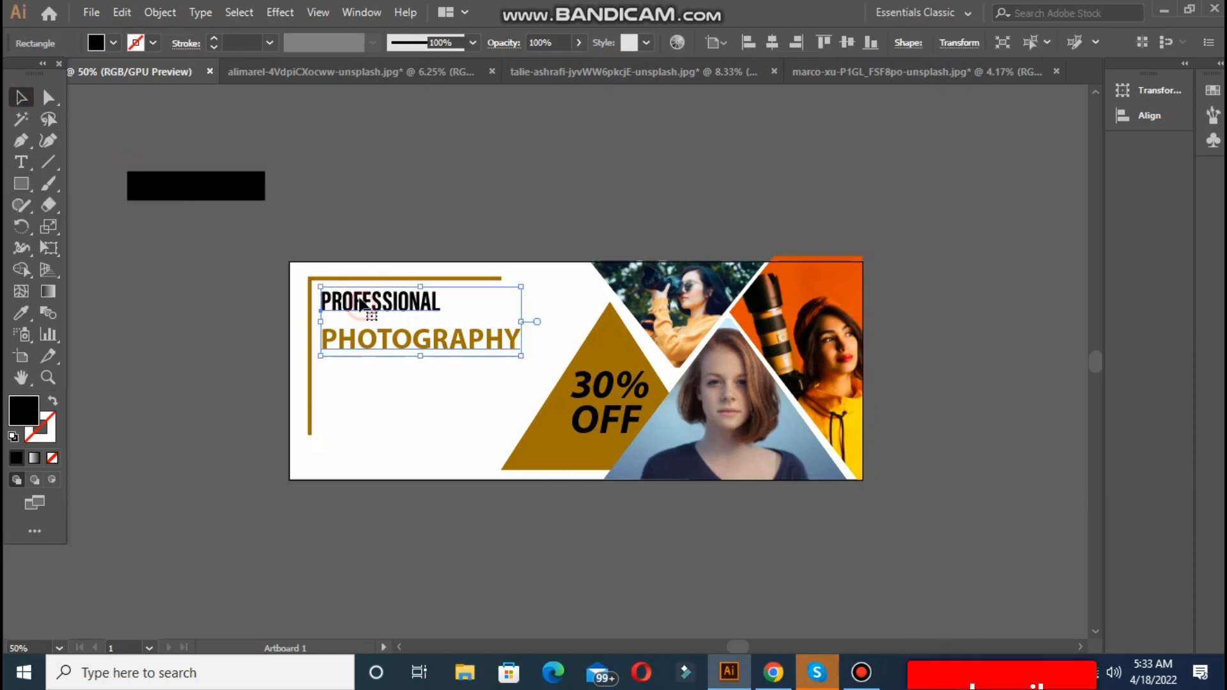
{"action": "key", "text": "t"}
{"action": "left_click", "coordinate": [358, 288]}
{"action": "left_click", "coordinate": [24, 101]}
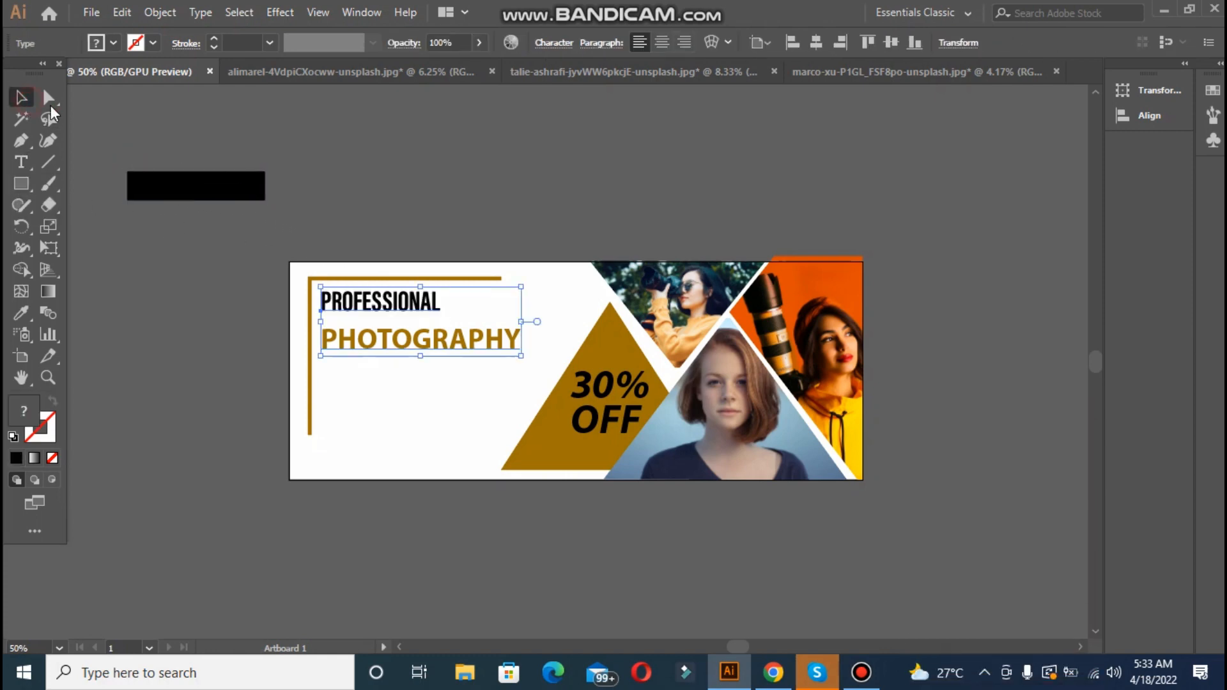
{"action": "left_click_drag", "start_coordinate": [185, 193], "coordinate": [370, 284]}
{"action": "left_click", "coordinate": [362, 305]}
{"action": "double_click", "coordinate": [370, 282]}
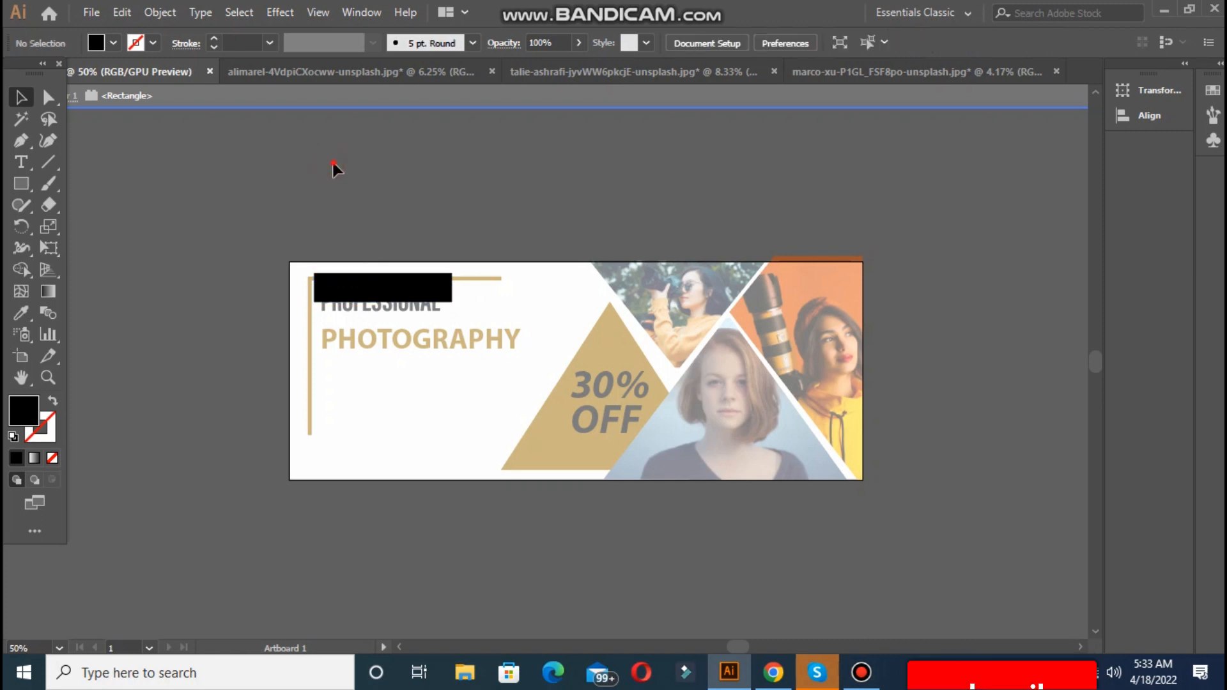
{"action": "double_click", "coordinate": [339, 194]}
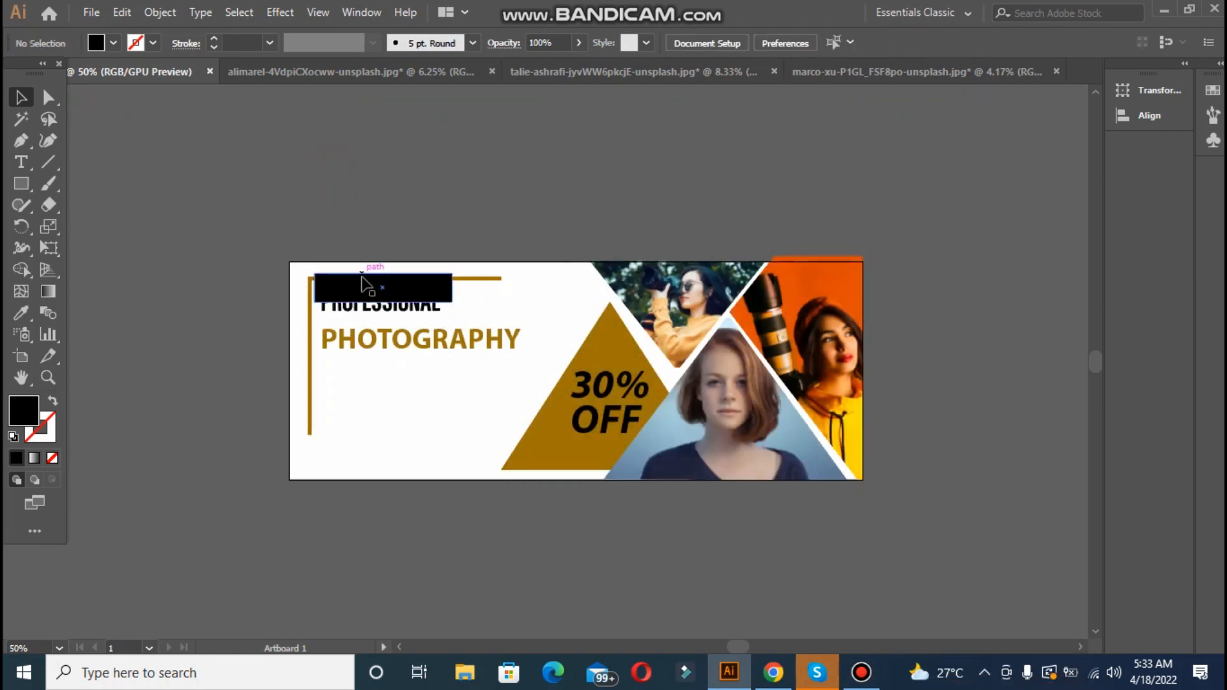
Fill the rectangle over PROFESSIONAL with the light blue sampled from the large portrait's background
{"action": "left_click", "coordinate": [359, 301]}
{"action": "left_click", "coordinate": [339, 255]}
{"action": "left_click", "coordinate": [339, 310]}
{"action": "left_click", "coordinate": [21, 312]}
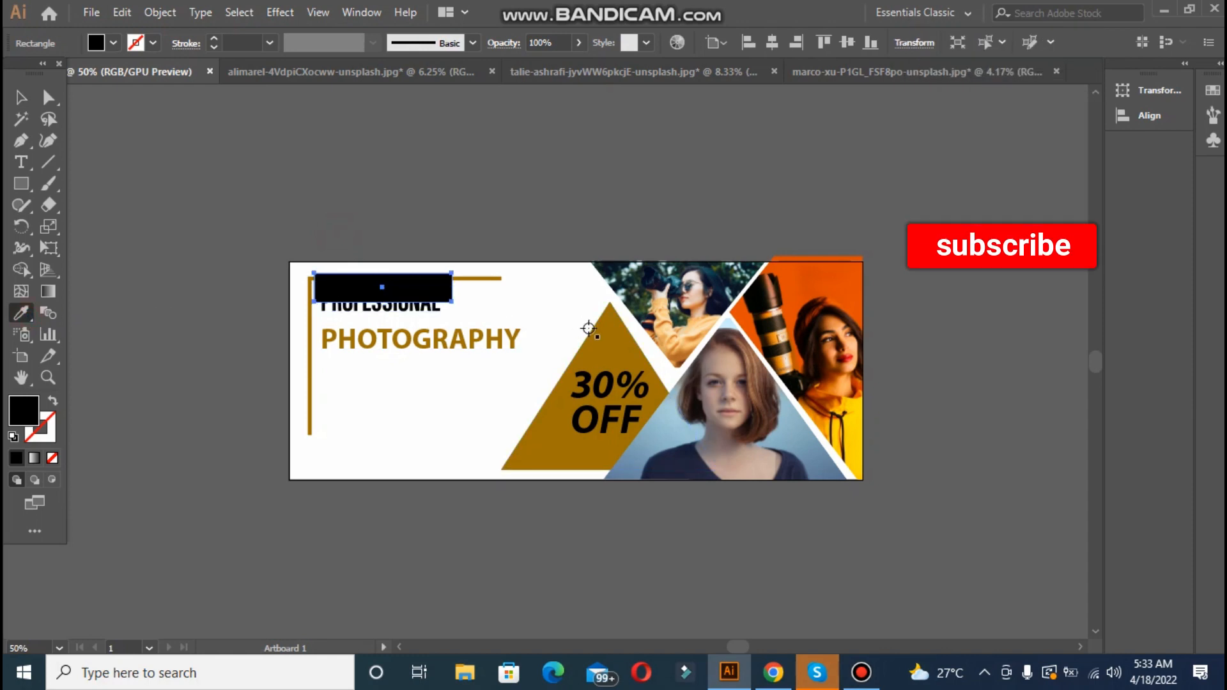
{"action": "left_click", "coordinate": [788, 428]}
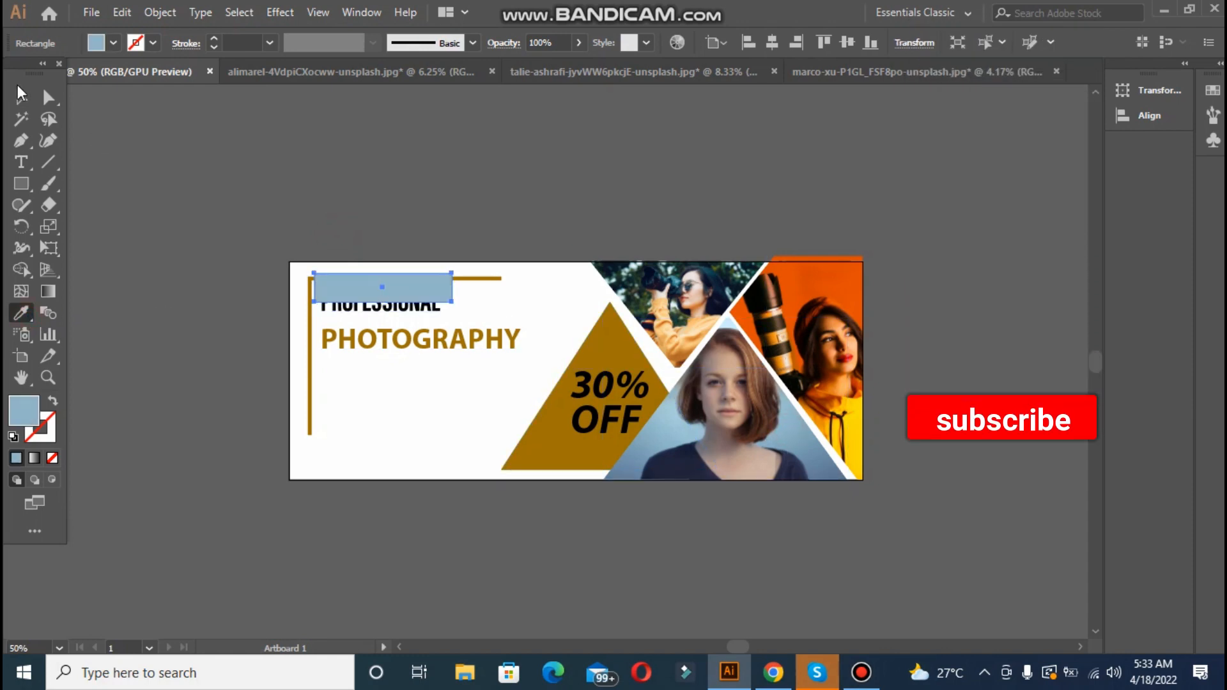
Shift the rectangle slightly down onto the word PROFESSIONAL and send it behind the text
{"action": "left_click_drag", "start_coordinate": [361, 296], "coordinate": [362, 305]}
{"action": "right_click", "coordinate": [370, 281]}
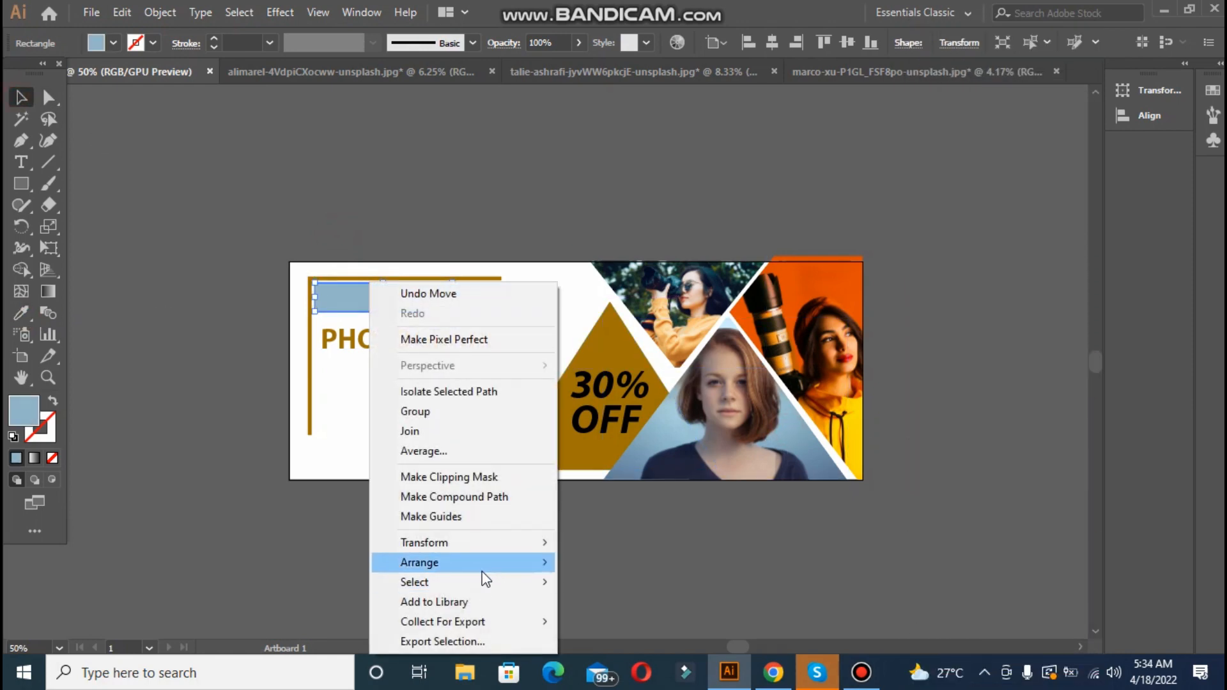
{"action": "mouse_move", "coordinate": [486, 578]}
{"action": "left_click", "coordinate": [589, 600]}
{"action": "left_click", "coordinate": [218, 266]}
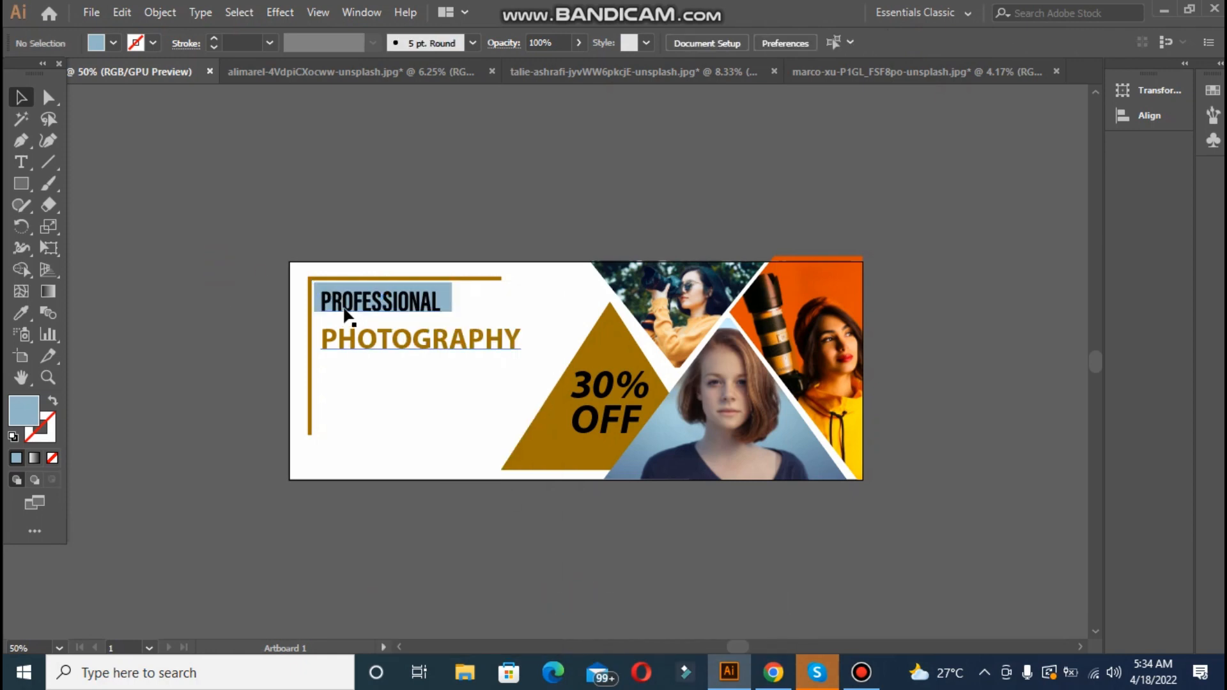
Give the word PROFESSIONAL a white fill and a 1 pt black stroke, sampled from the banner's blank white area
{"action": "double_click", "coordinate": [344, 303]}
{"action": "double_click", "coordinate": [344, 303]}
{"action": "left_click", "coordinate": [21, 313]}
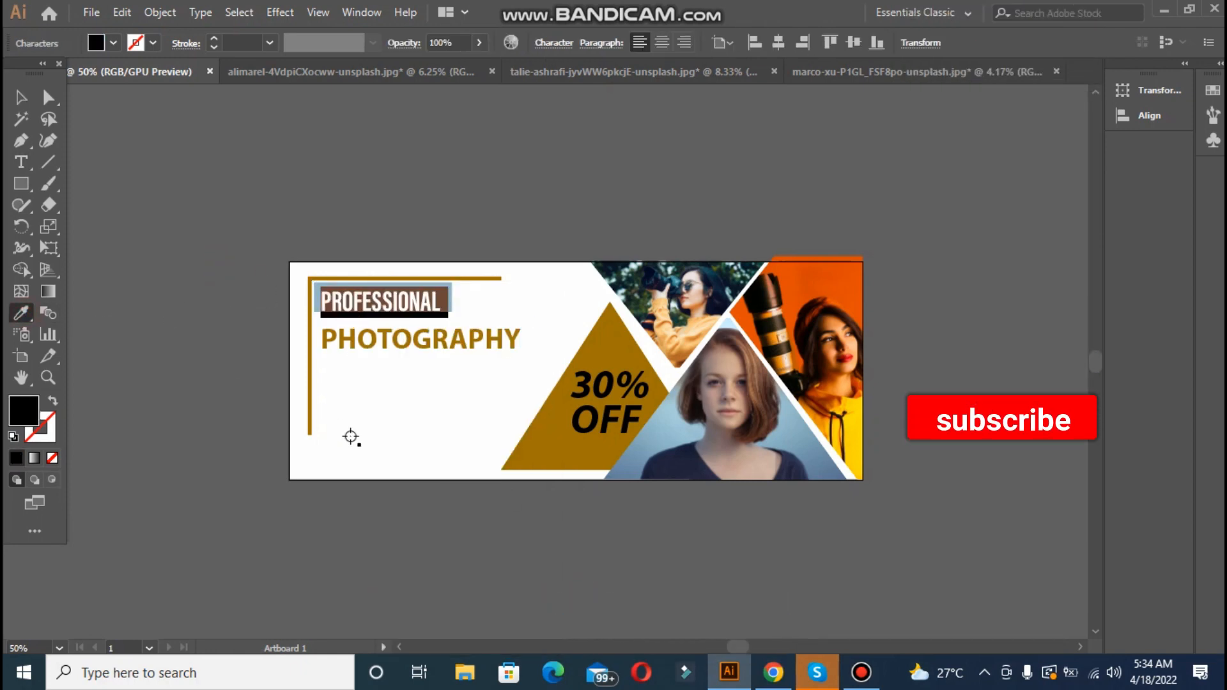
{"action": "left_click", "coordinate": [350, 432]}
{"action": "left_click", "coordinate": [21, 97]}
{"action": "left_click", "coordinate": [257, 290]}
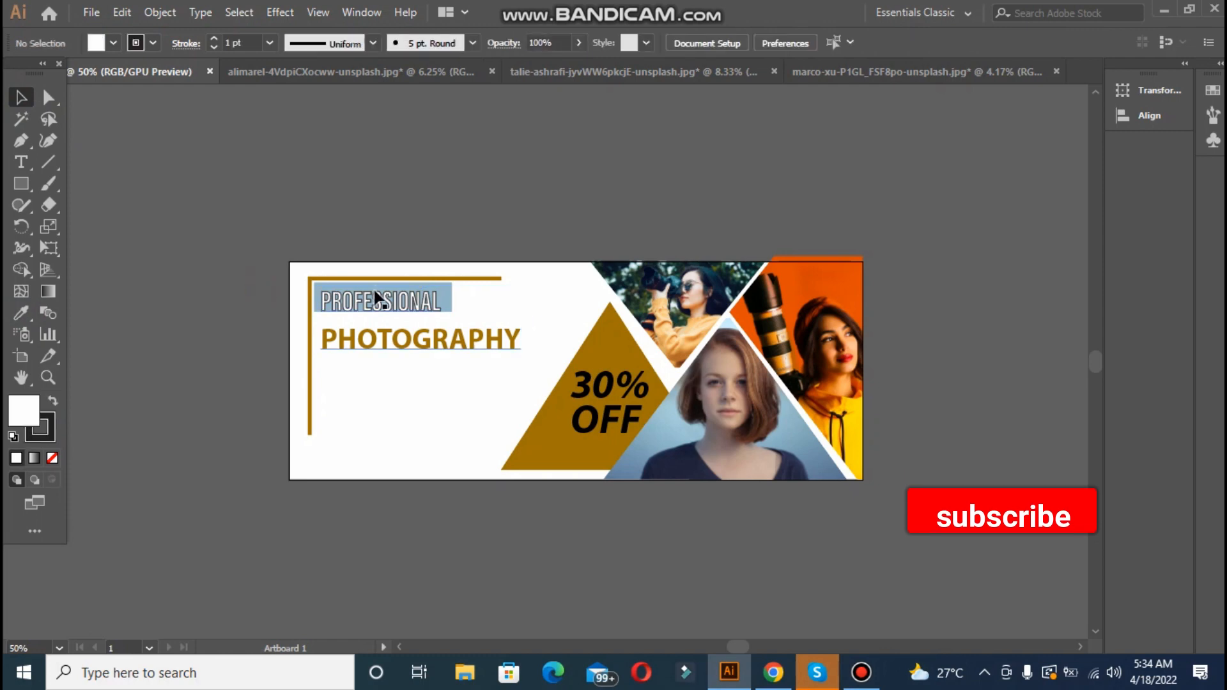
Fill the rectangle behind PROFESSIONAL with black sampled from the photo area
{"action": "left_click", "coordinate": [417, 291]}
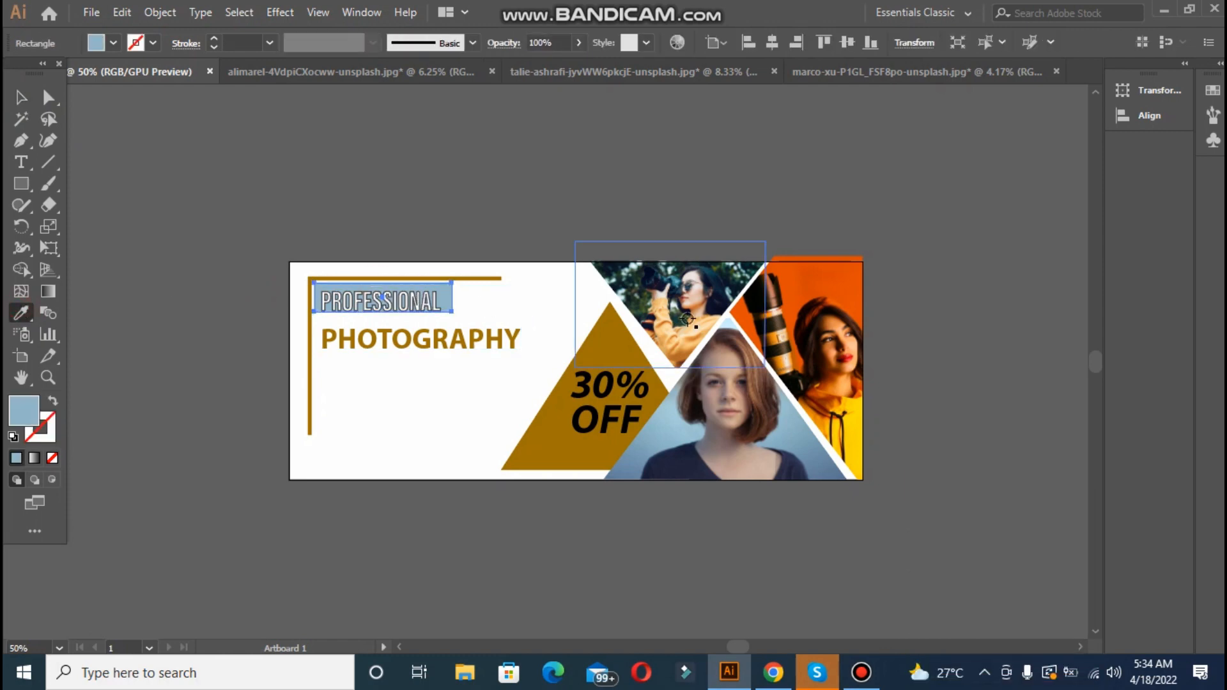
{"action": "left_click", "coordinate": [755, 297]}
{"action": "left_click", "coordinate": [21, 97]}
{"action": "left_click", "coordinate": [192, 262]}
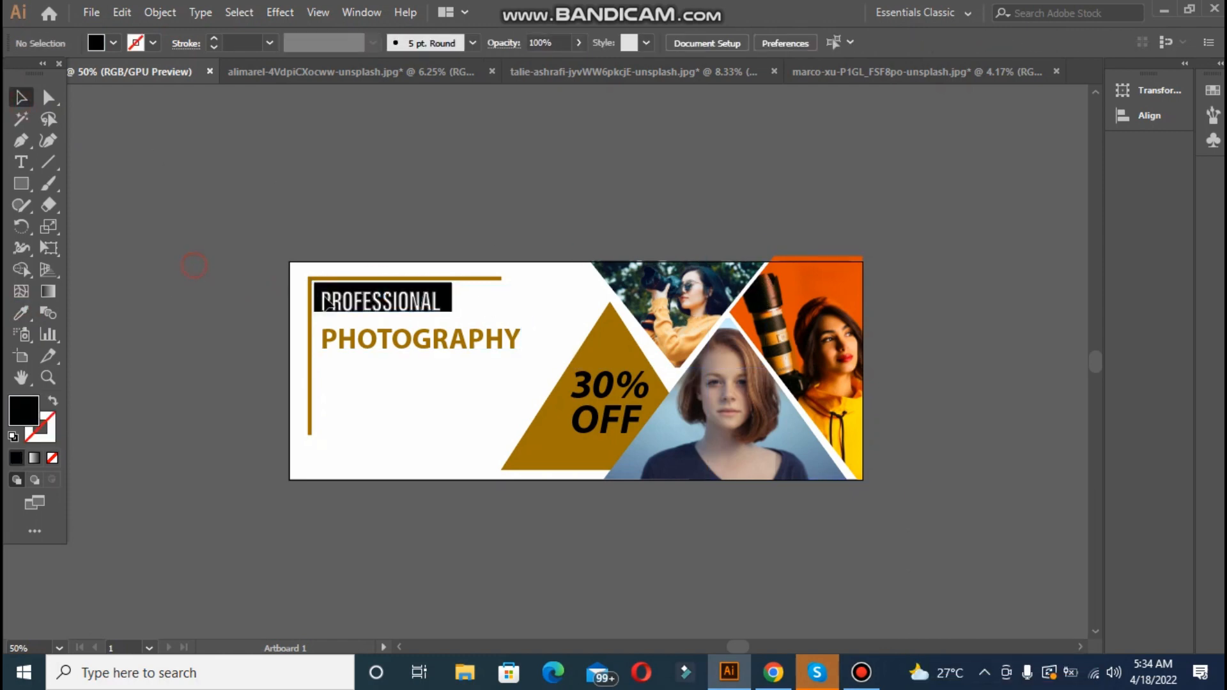
Remove the stroke from the word PROFESSIONAL, leaving only its white fill
{"action": "left_click", "coordinate": [343, 300]}
{"action": "key", "text": "t"}
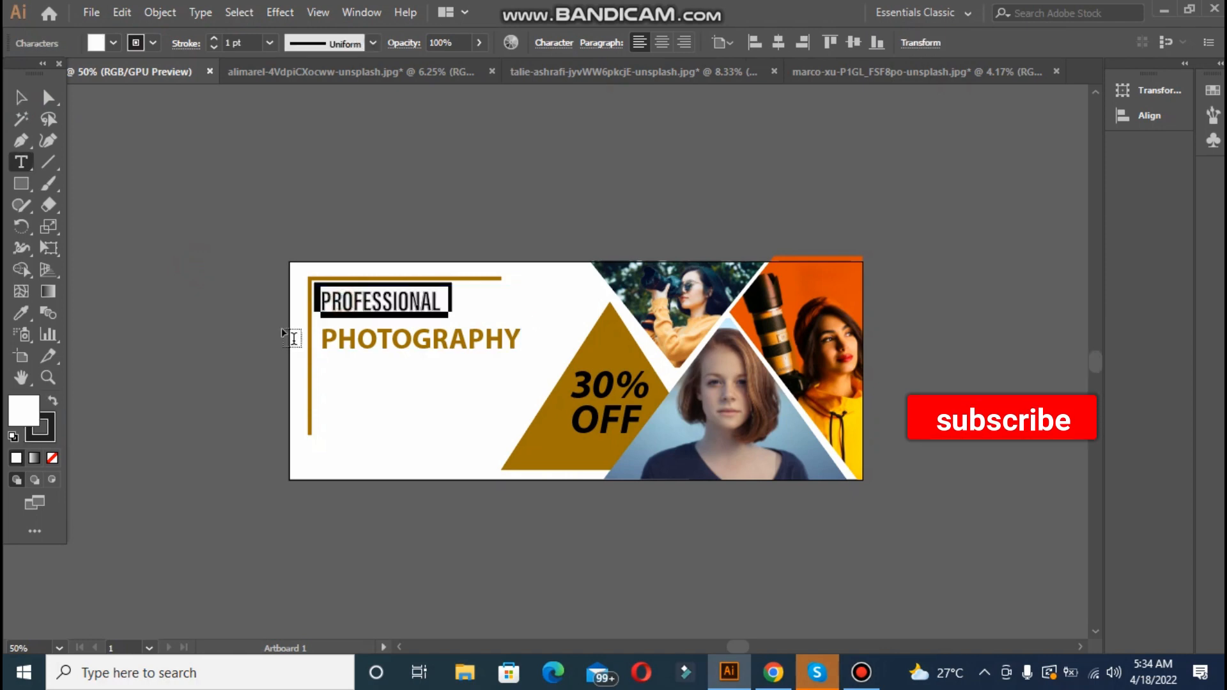
{"action": "left_click", "coordinate": [46, 439]}
{"action": "left_click", "coordinate": [52, 457]}
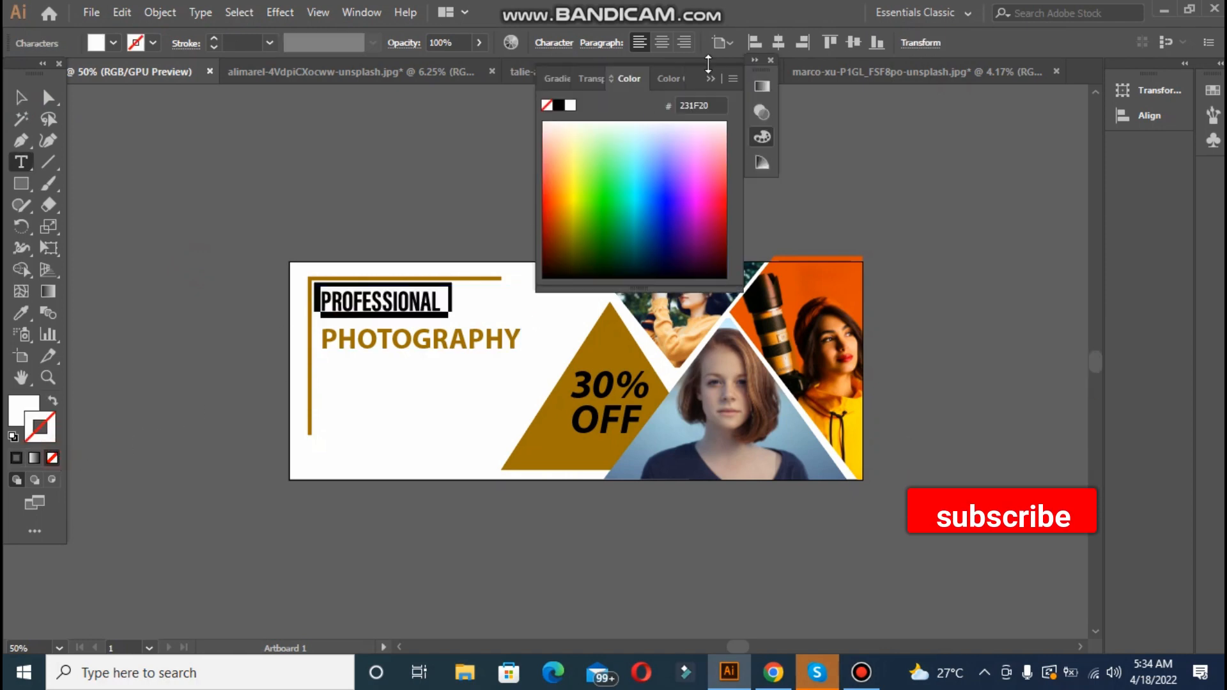
{"action": "left_click", "coordinate": [706, 83]}
{"action": "left_click", "coordinate": [23, 101]}
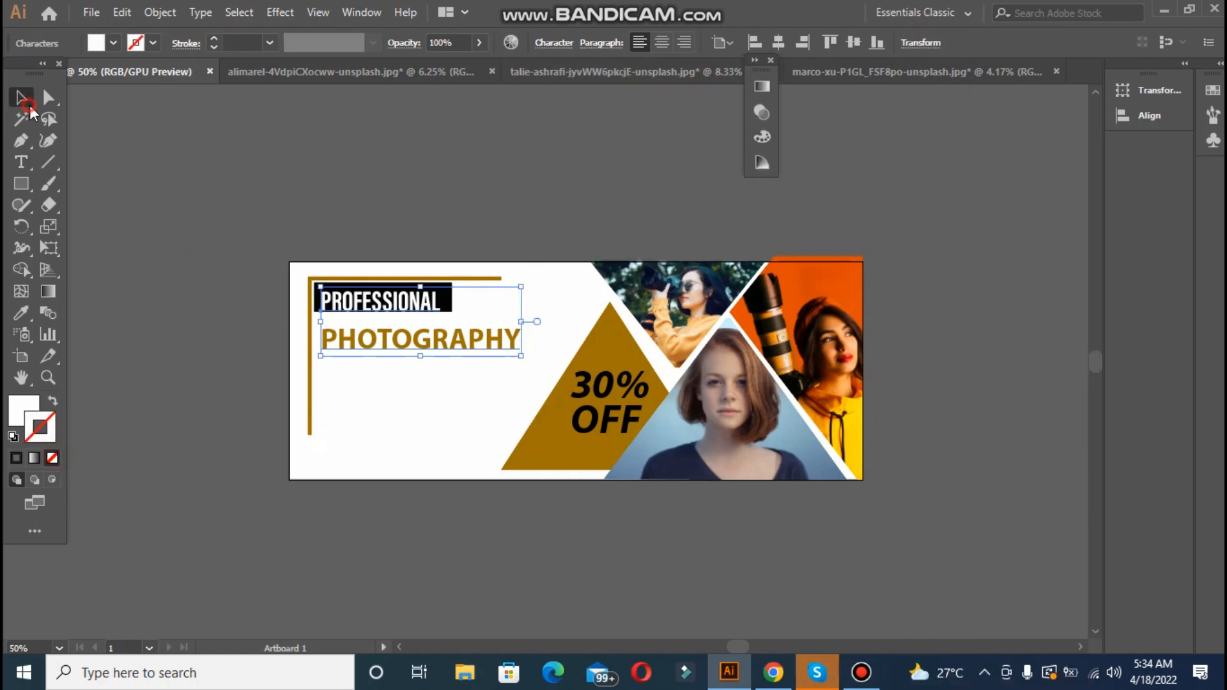
{"action": "left_click", "coordinate": [346, 316]}
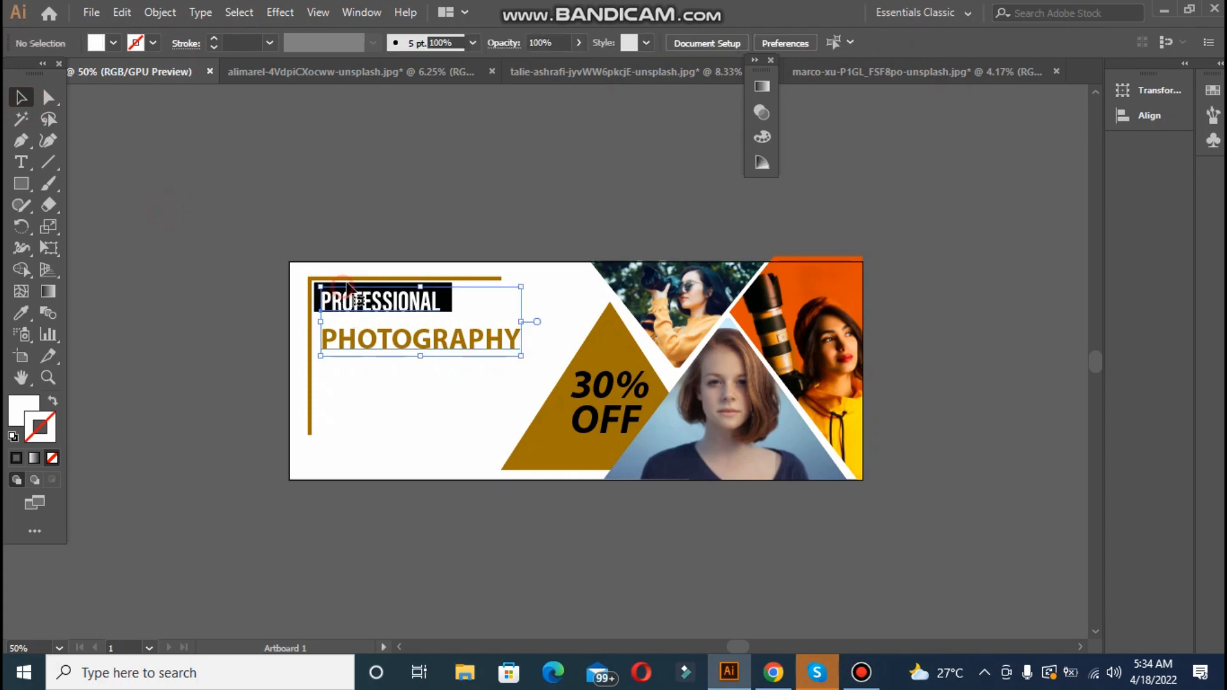
Nudge the black rectangle behind PROFESSIONAL slightly right and down to sit inside the brown frame
{"action": "left_click", "coordinate": [348, 286]}
{"action": "key", "text": "Right"}
{"action": "key", "text": "Right"}
{"action": "key", "text": "Right"}
{"action": "key", "text": "Right"}
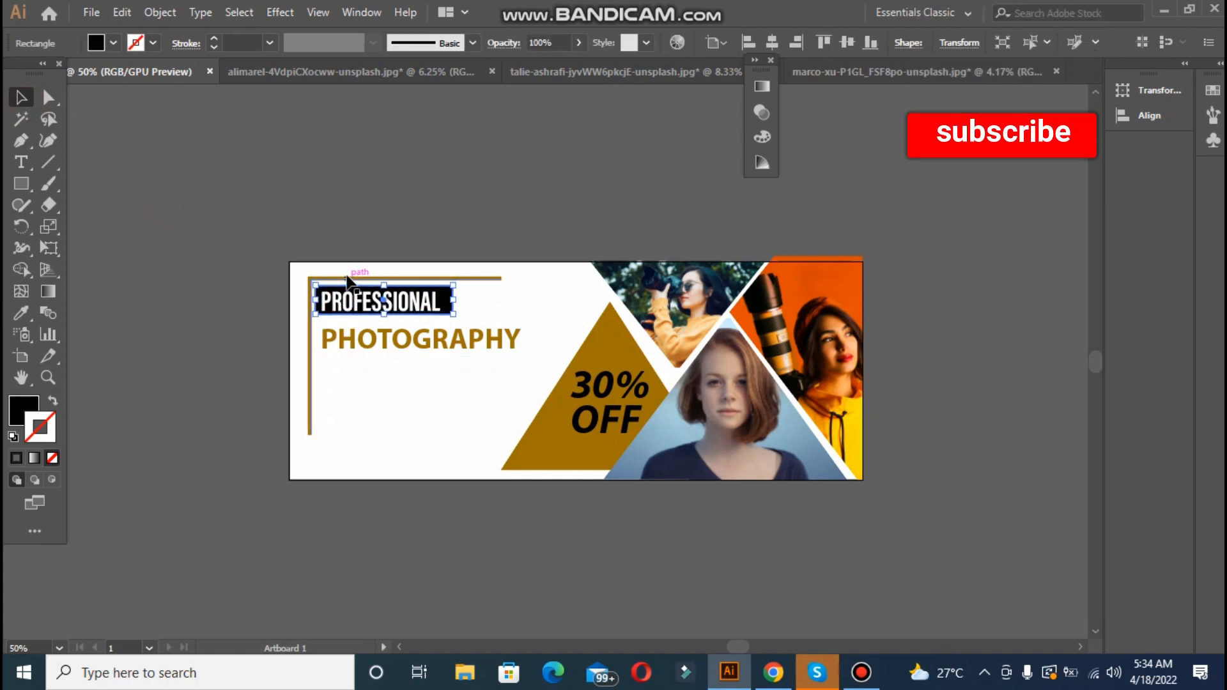
{"action": "key", "text": "Down"}
{"action": "key", "text": "Down"}
{"action": "key", "text": "Down"}
{"action": "key", "text": "Down"}
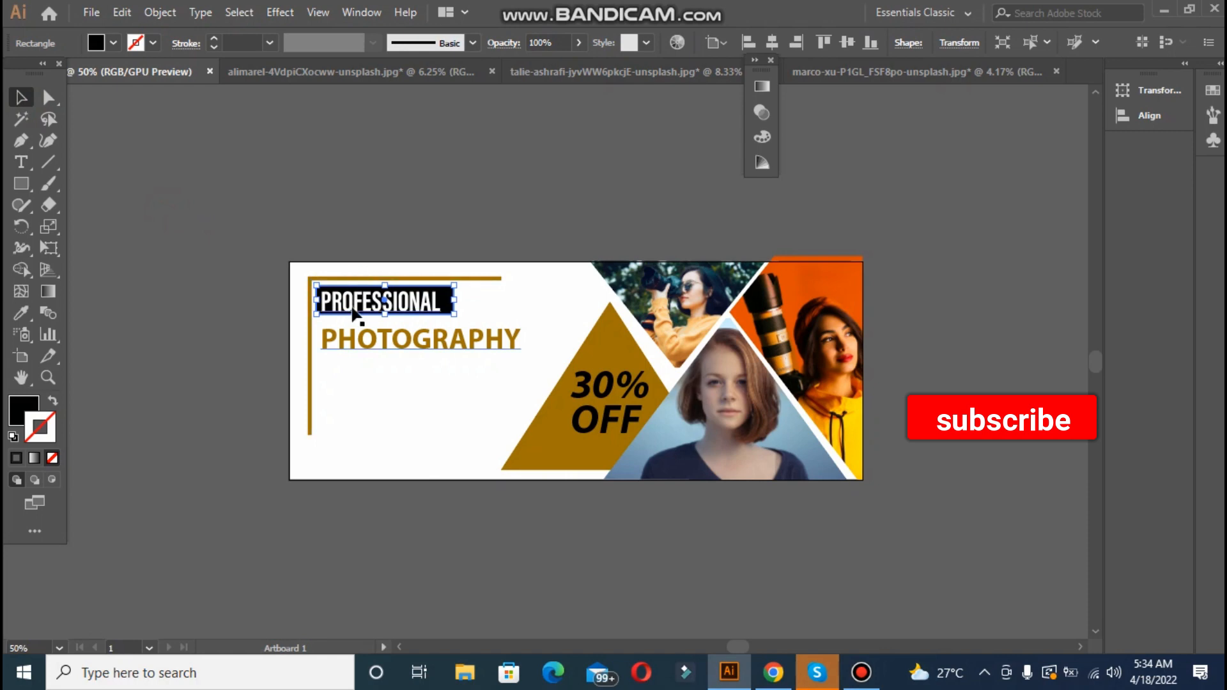
Select the word PHOTOGRAPHY and reduce its leading to 44 pt, bringing it closer to PROFESSIONAL
{"action": "left_click", "coordinate": [356, 351]}
{"action": "double_click", "coordinate": [356, 350]}
{"action": "left_click", "coordinate": [326, 333]}
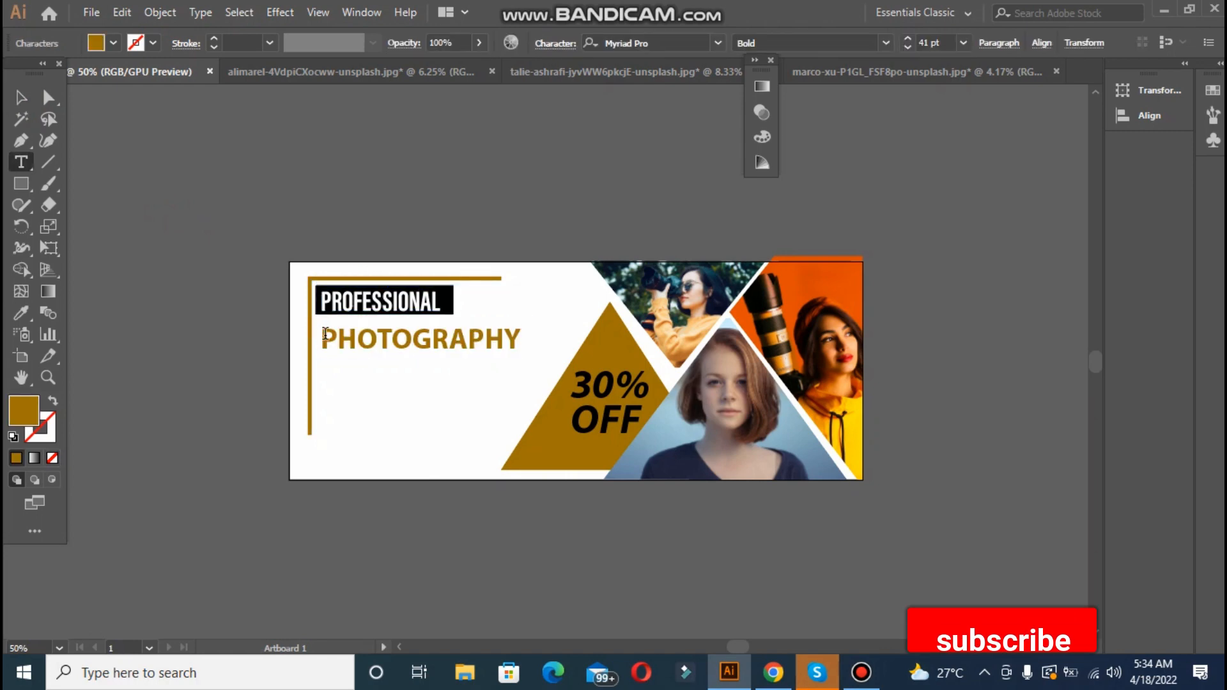
{"action": "key", "text": "BackSpace"}
{"action": "key", "text": "Return"}
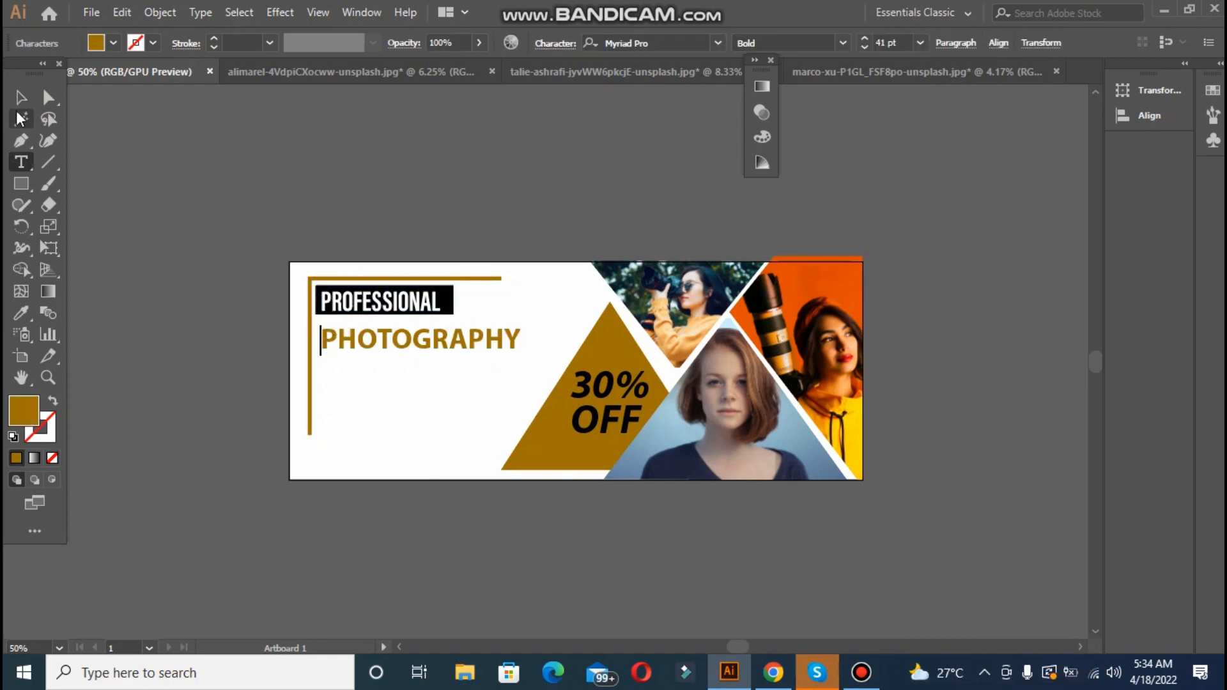
{"action": "key", "text": "shift+End"}
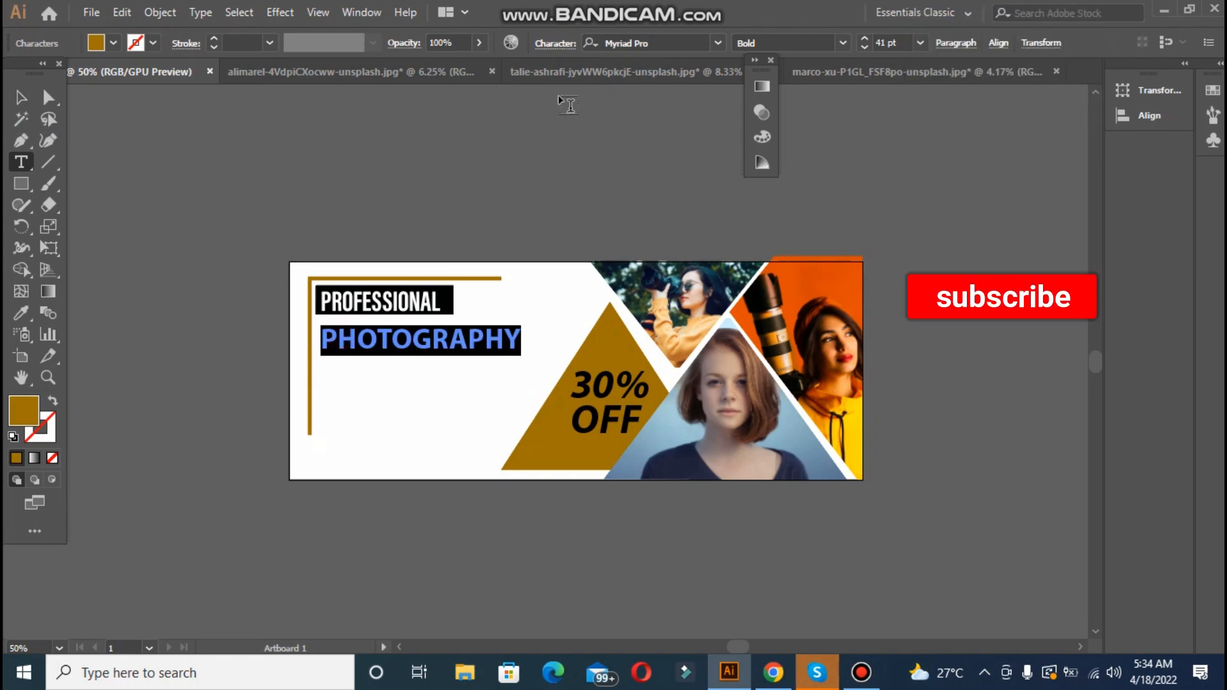
{"action": "left_click", "coordinate": [540, 43]}
{"action": "left_click", "coordinate": [506, 126]}
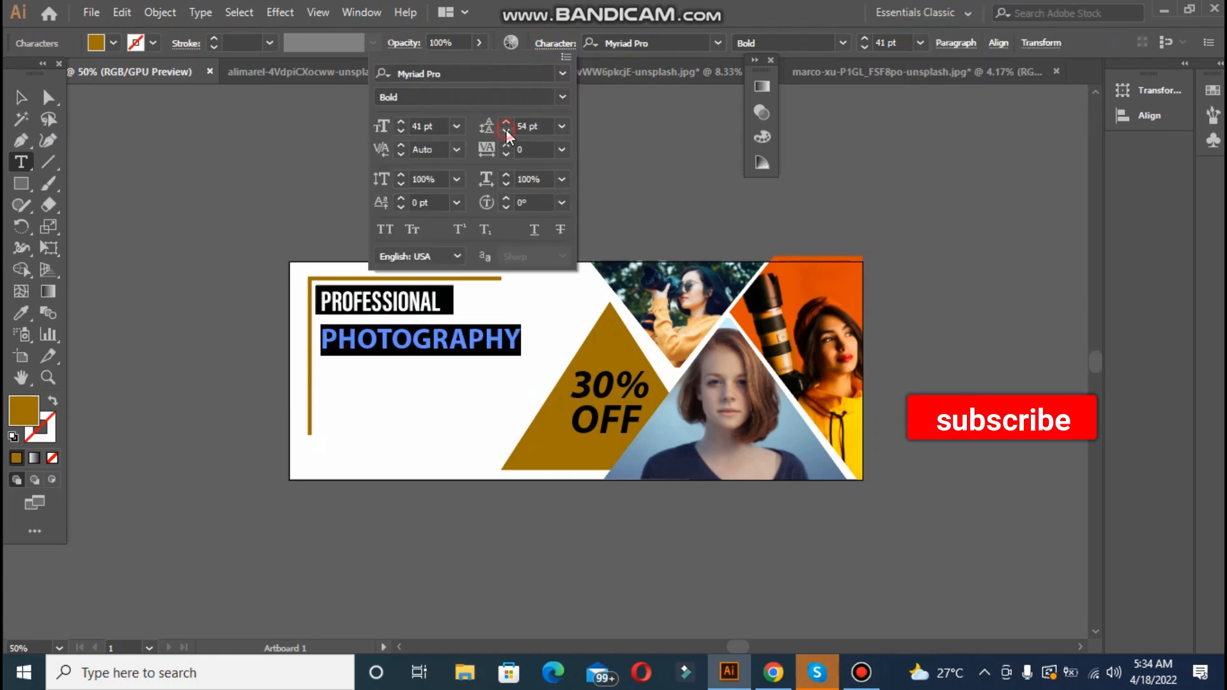
{"action": "left_click", "coordinate": [507, 126]}
{"action": "left_click", "coordinate": [506, 131]}
Tighten the tracking of the word PHOTOGRAPHY to -33
{"action": "left_click", "coordinate": [505, 155]}
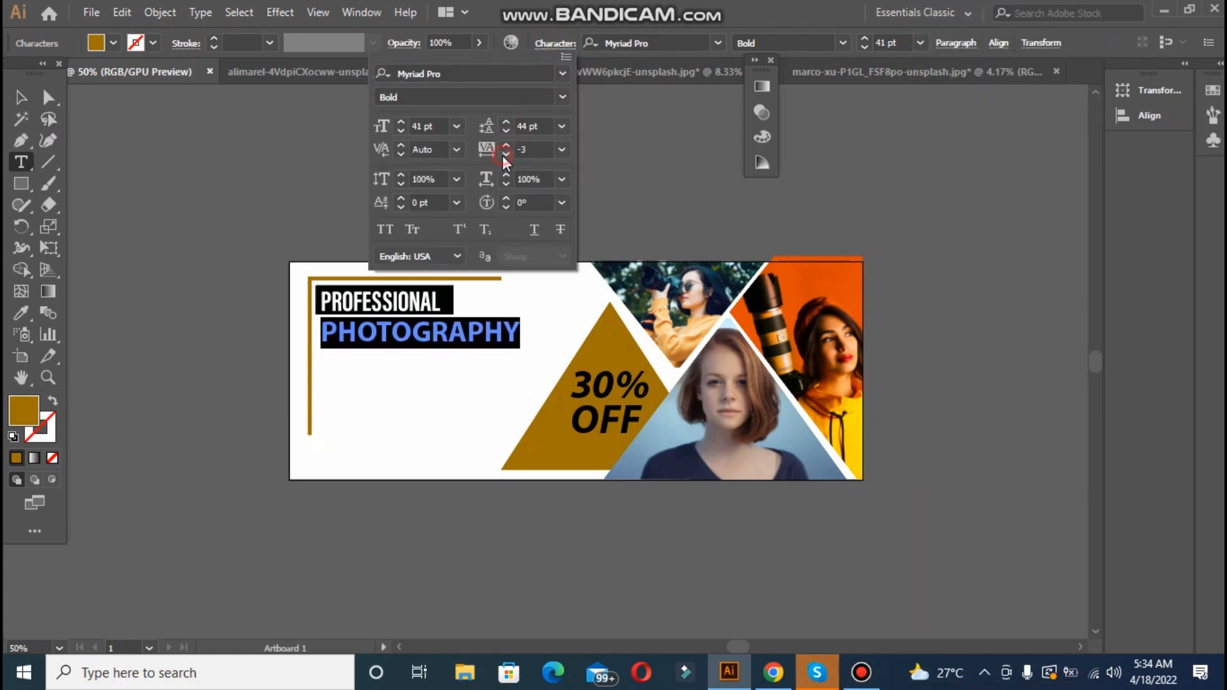
{"action": "left_click", "coordinate": [505, 155]}
{"action": "left_click", "coordinate": [506, 155]}
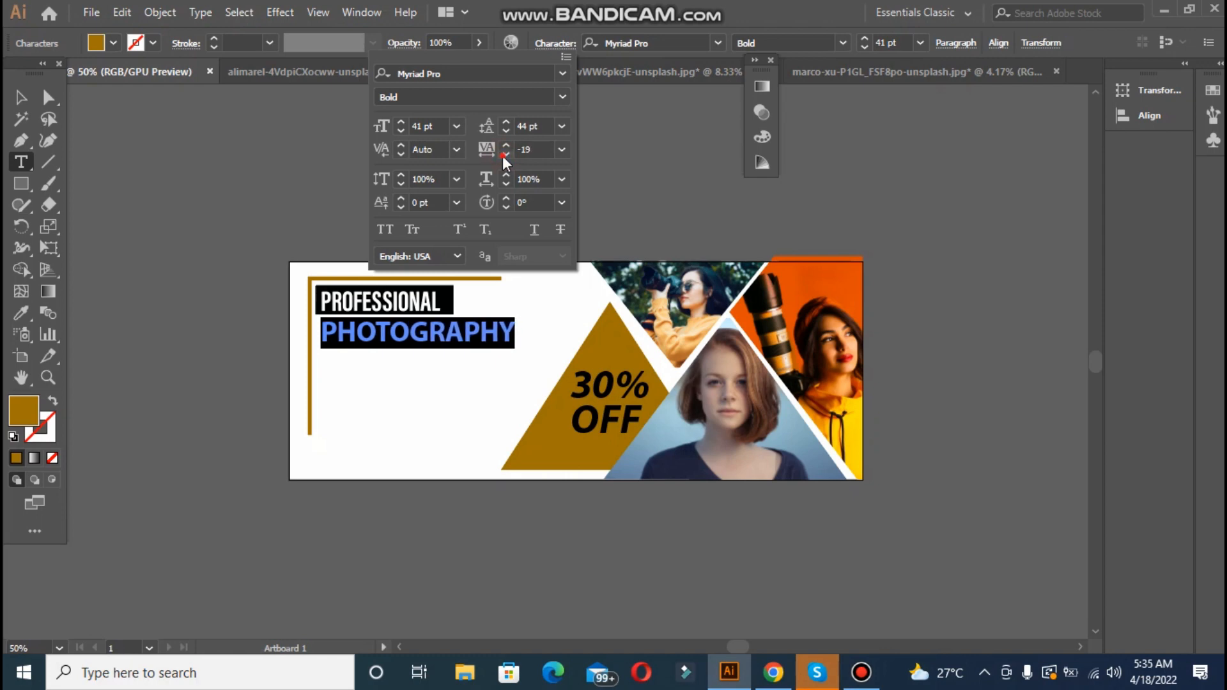
{"action": "left_click", "coordinate": [506, 155]}
{"action": "left_click", "coordinate": [506, 155]}
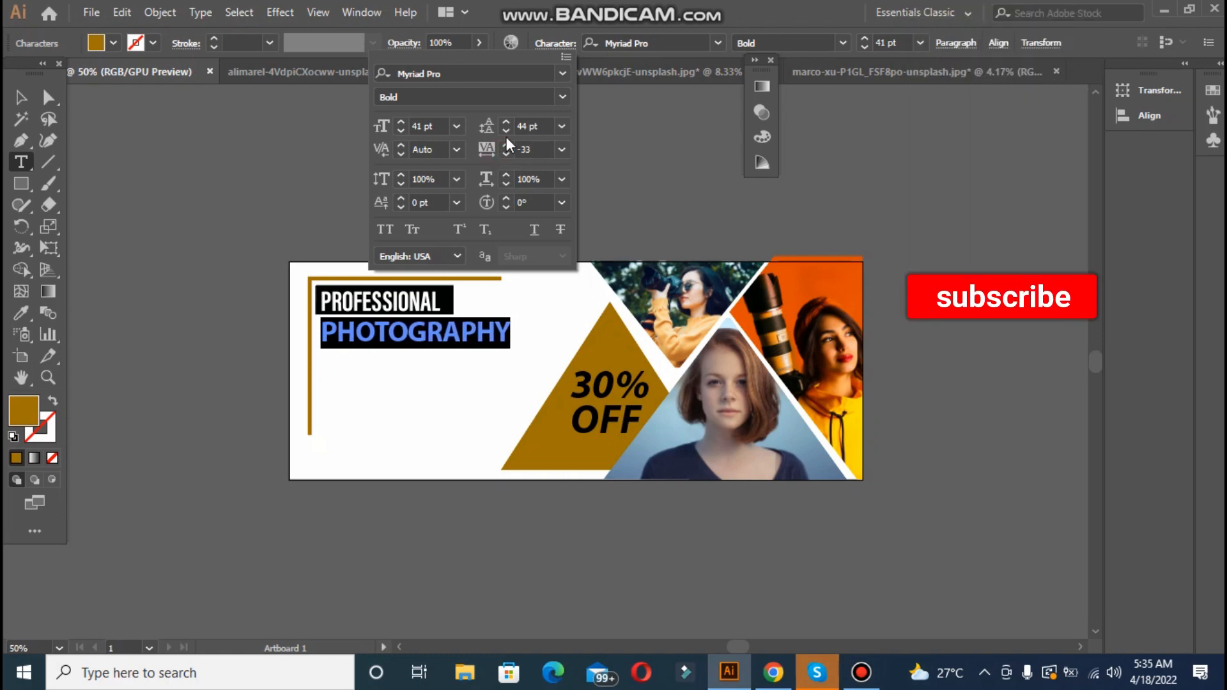
Fine-tune the leading of the word PHOTOGRAPHY to 42 pt
{"action": "left_click", "coordinate": [507, 132]}
{"action": "left_click", "coordinate": [506, 122]}
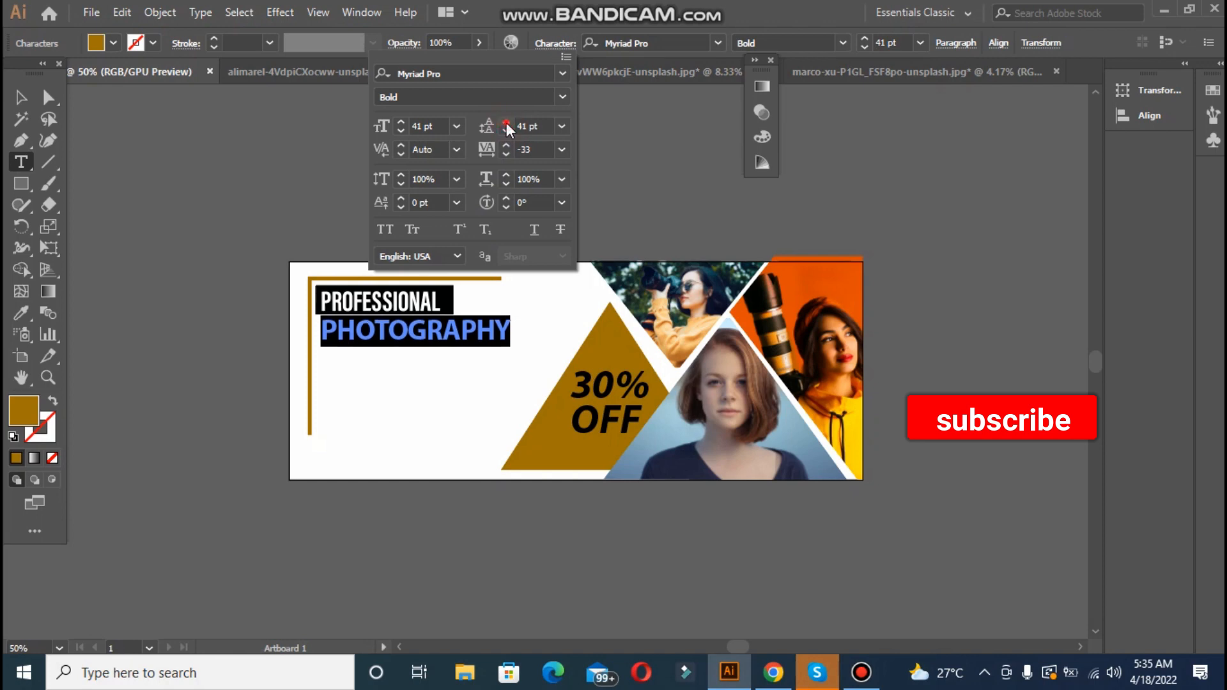
{"action": "left_click", "coordinate": [506, 121]}
{"action": "key", "text": "Escape"}
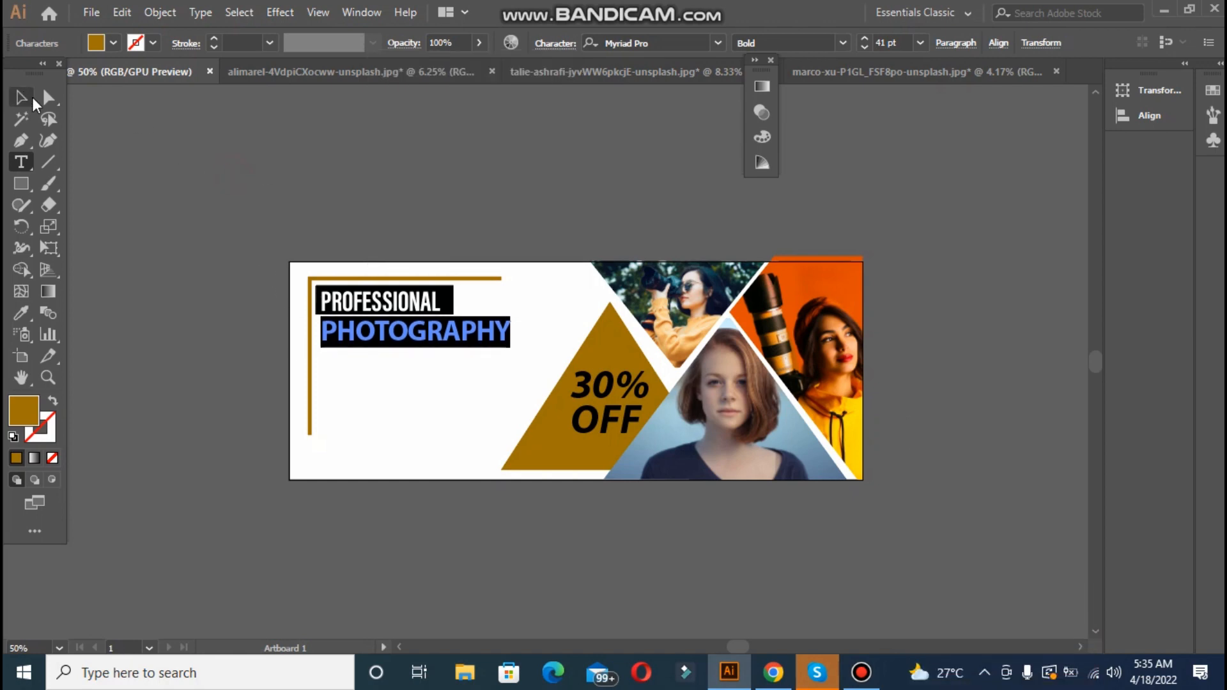
Shift the black rectangle behind PROFESSIONAL slightly right so its left edge lines up with the word
{"action": "left_click", "coordinate": [195, 205]}
{"action": "left_click_drag", "start_coordinate": [318, 309], "coordinate": [324, 308]}
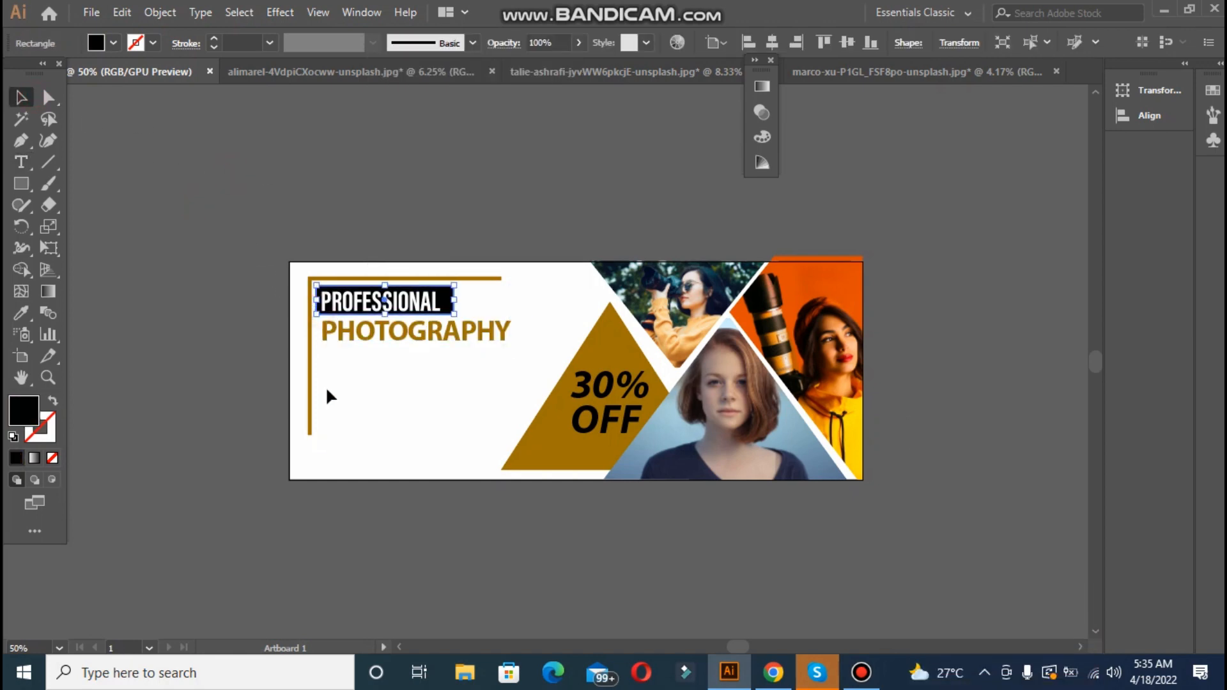
{"action": "left_click", "coordinate": [324, 386]}
Add the text CAPTURE YOUR BEST MOMENT above the banner and widen its letter tracking
{"action": "left_click", "coordinate": [21, 162]}
{"action": "left_click", "coordinate": [201, 169]}
{"action": "type", "text": "CAPTURE YOUR BEST MOMENT"}
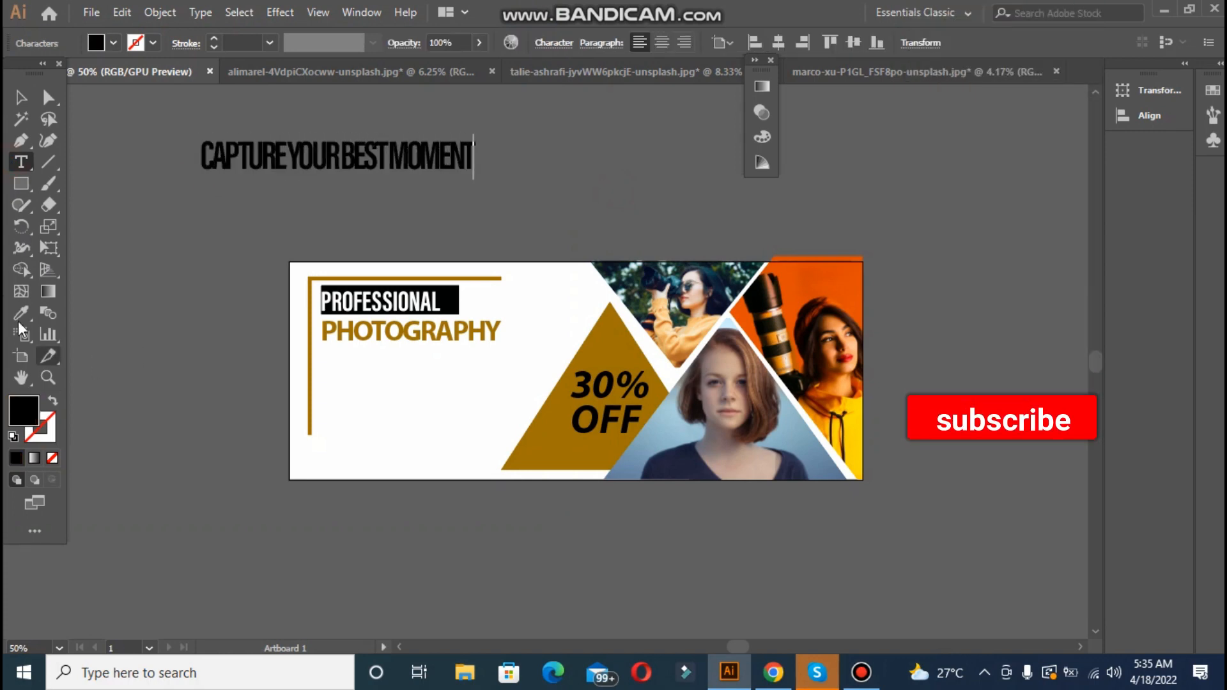
{"action": "left_click", "coordinate": [21, 97]}
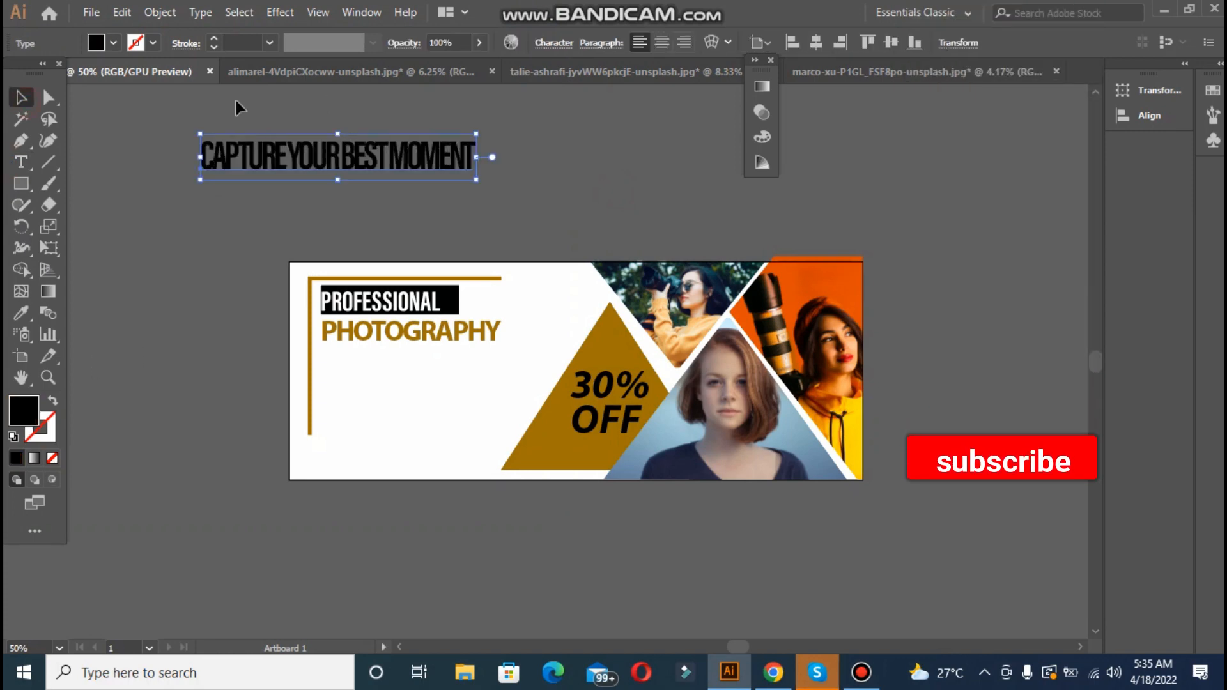
{"action": "left_click", "coordinate": [553, 43]}
{"action": "left_click", "coordinate": [505, 146]}
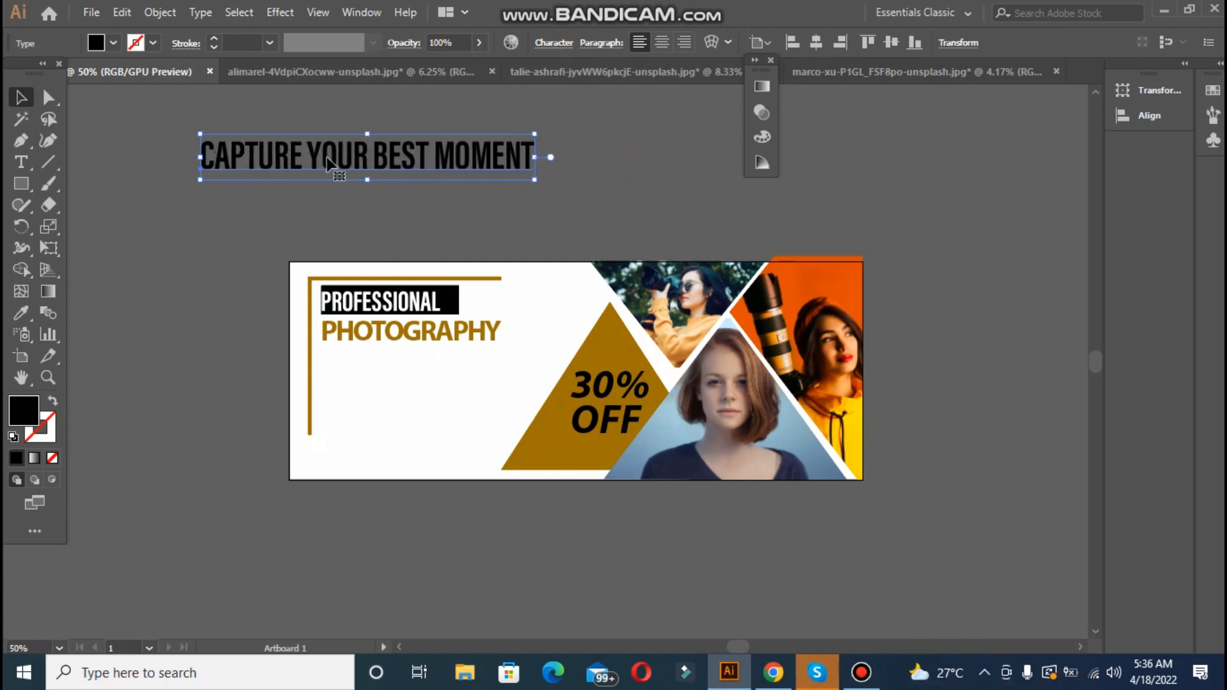
Scale the tagline down beneath PHOTOGRAPHY and fill it with orange sampled from the right-hand photo's background
{"action": "left_click_drag", "start_coordinate": [536, 180], "coordinate": [429, 165]}
{"action": "left_click_drag", "start_coordinate": [262, 155], "coordinate": [391, 368]}
{"action": "left_click", "coordinate": [21, 313]}
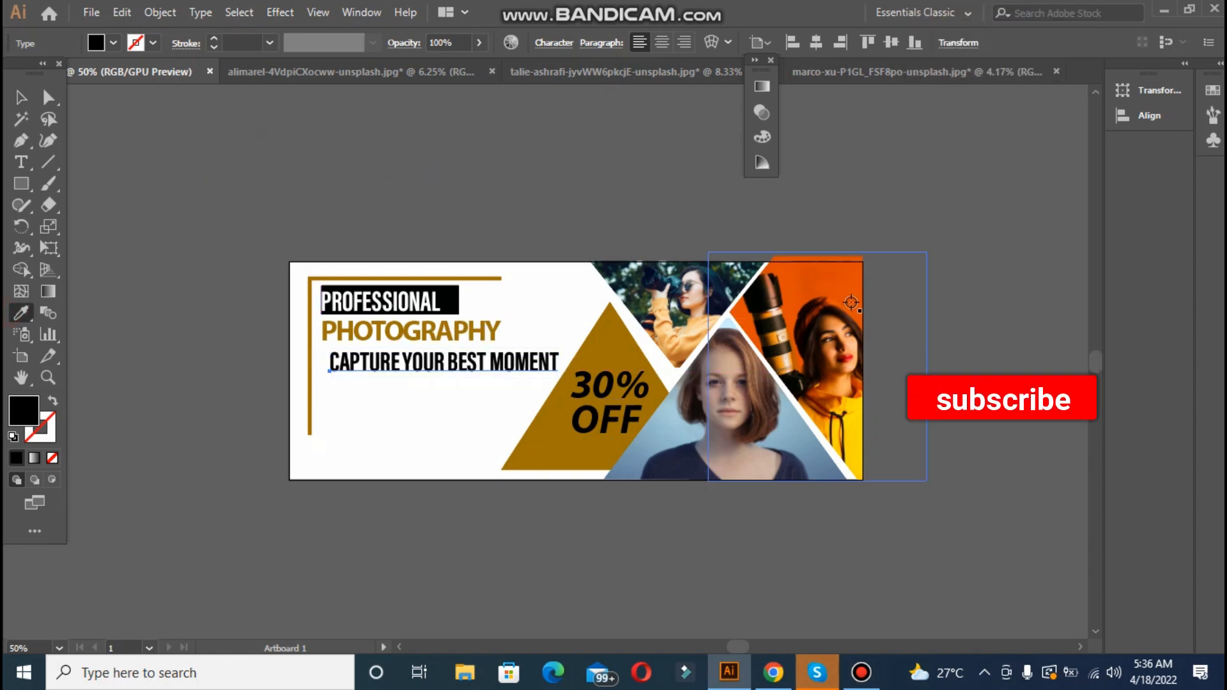
{"action": "left_click", "coordinate": [830, 276]}
{"action": "left_click", "coordinate": [213, 230]}
Tighten the tracking of the word PHOTOGRAPHY further and reduce its leading slightly
{"action": "triple_click", "coordinate": [365, 332]}
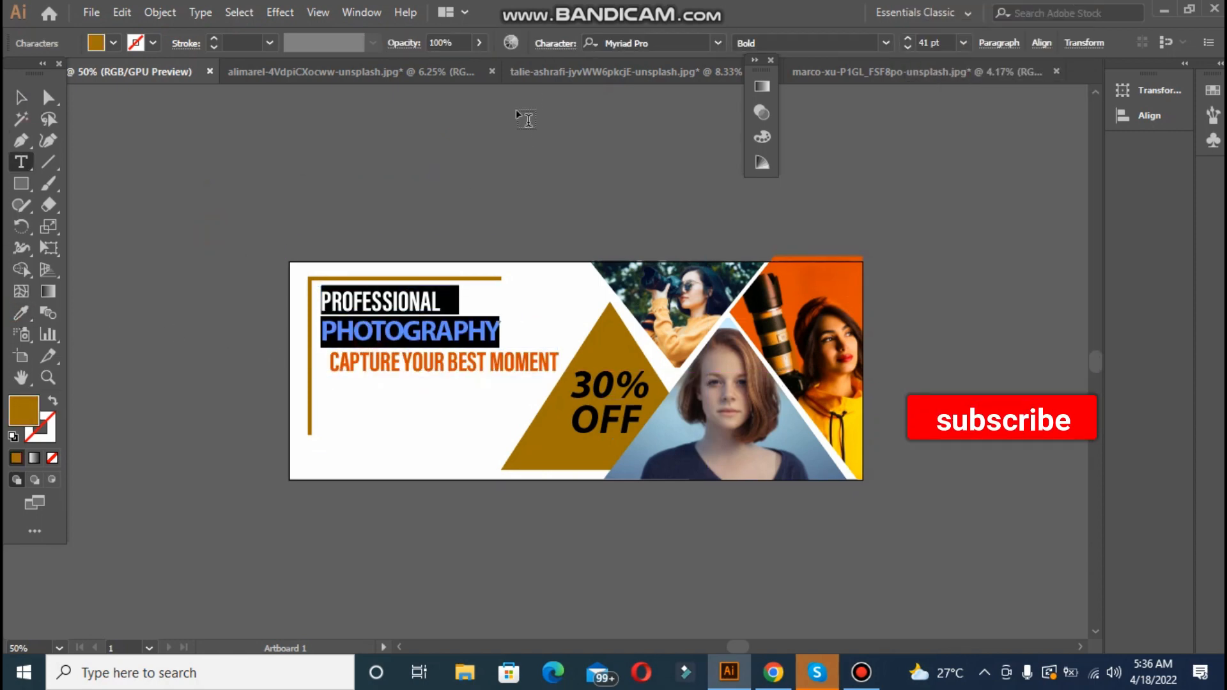
{"action": "left_click", "coordinate": [549, 46]}
{"action": "left_click", "coordinate": [506, 154]}
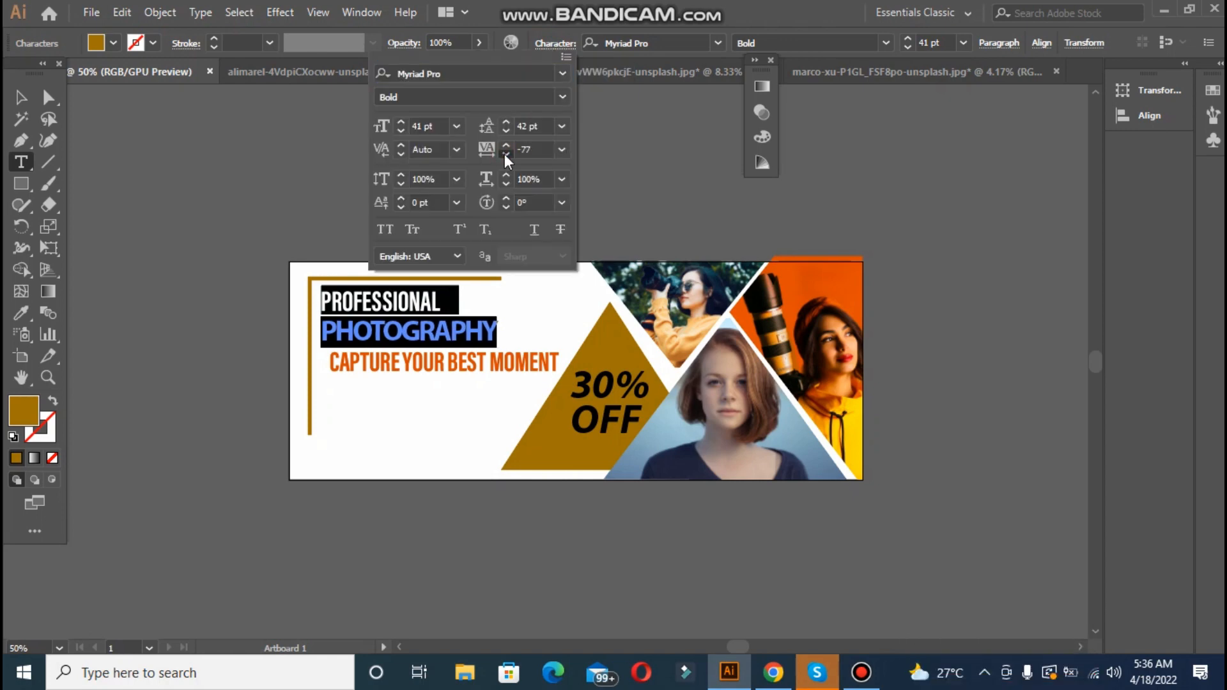
{"action": "left_click", "coordinate": [506, 132]}
{"action": "left_click", "coordinate": [121, 184]}
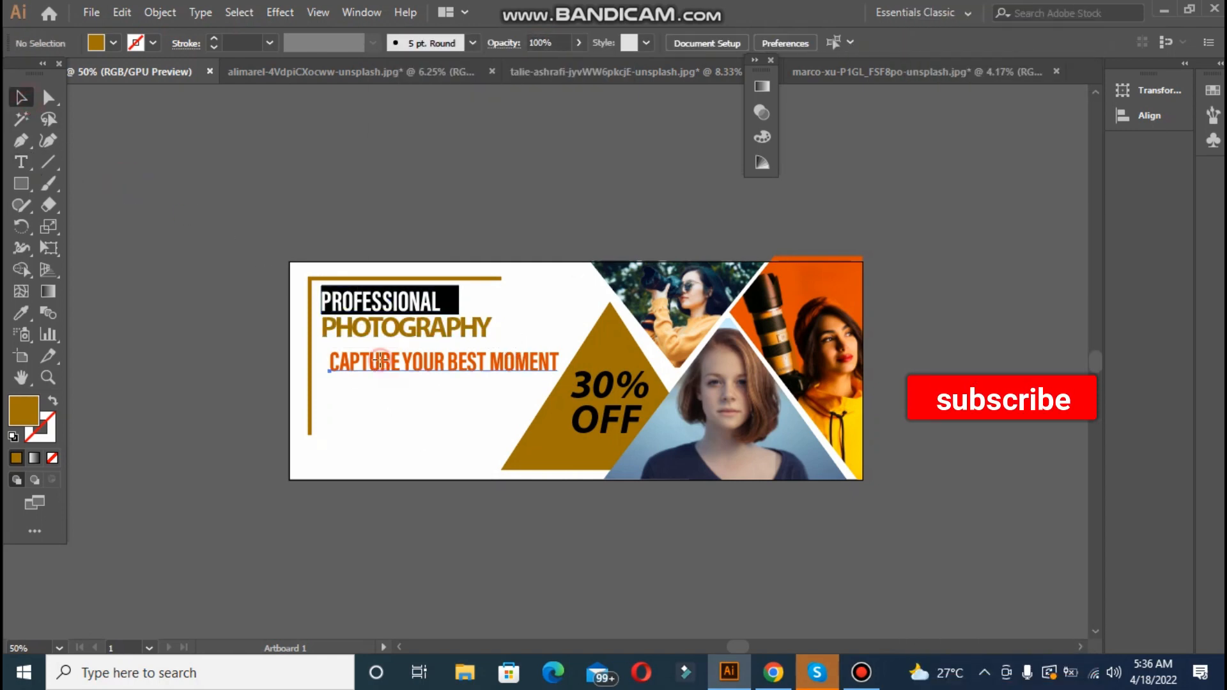
Move the tagline up to align with PHOTOGRAPHY's left edge and set its font style to ExtraCondensed Bold Italic
{"action": "key", "text": "v"}
{"action": "left_click_drag", "start_coordinate": [367, 363], "coordinate": [366, 357]}
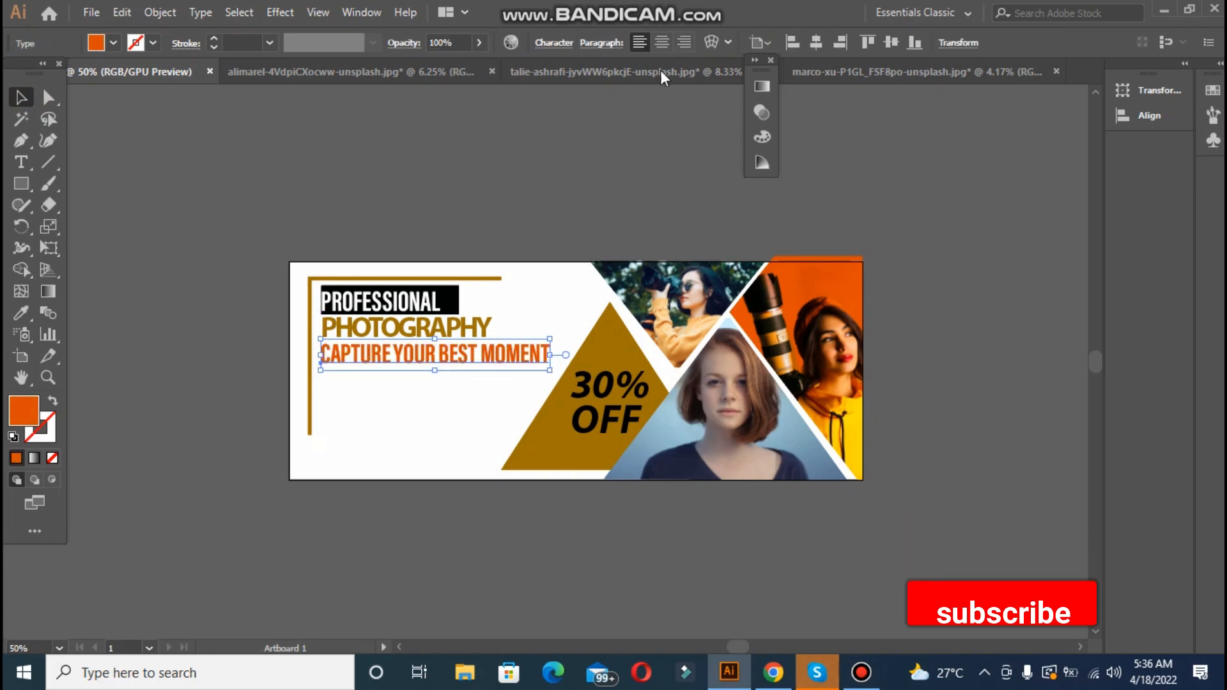
{"action": "left_click", "coordinate": [561, 50]}
{"action": "left_click", "coordinate": [537, 97]}
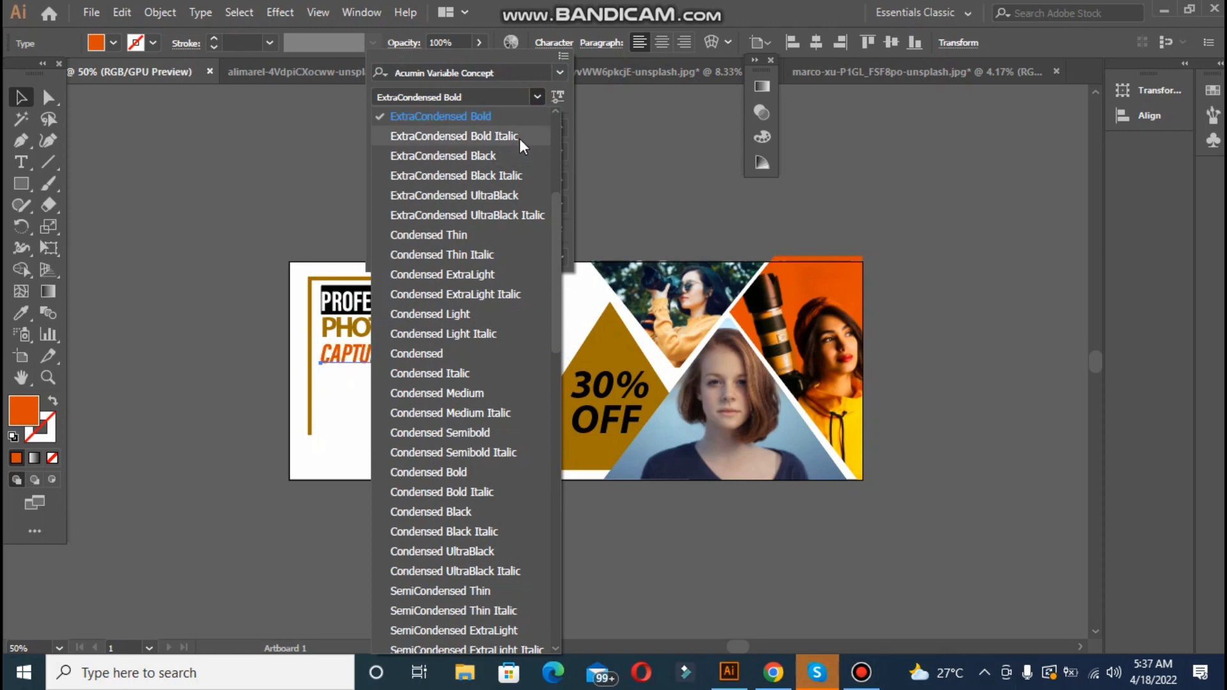
{"action": "left_click", "coordinate": [520, 135]}
{"action": "left_click", "coordinate": [306, 198]}
{"action": "left_click", "coordinate": [305, 198]}
Add a four-line text beside the banner's left edge reading WEDDING, FASHION, BIRTHDAYS and PORTRAIT
{"action": "key", "text": "t"}
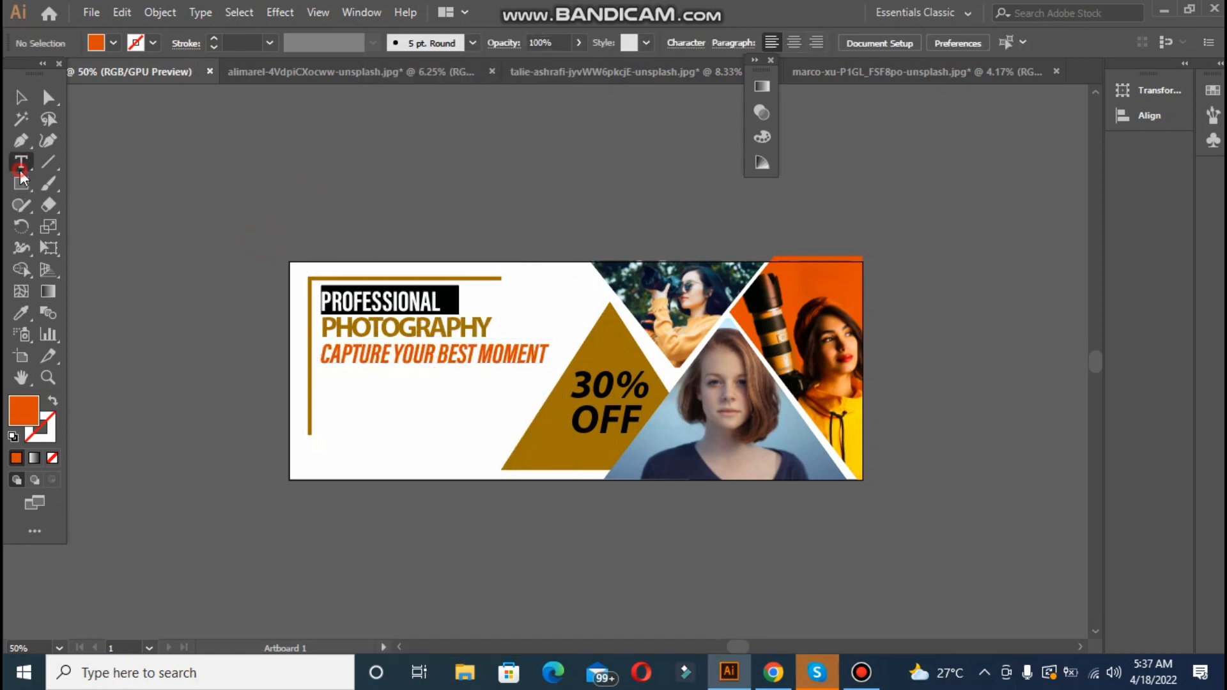
{"action": "left_click", "coordinate": [187, 323]}
{"action": "type", "text": "WEDDING"}
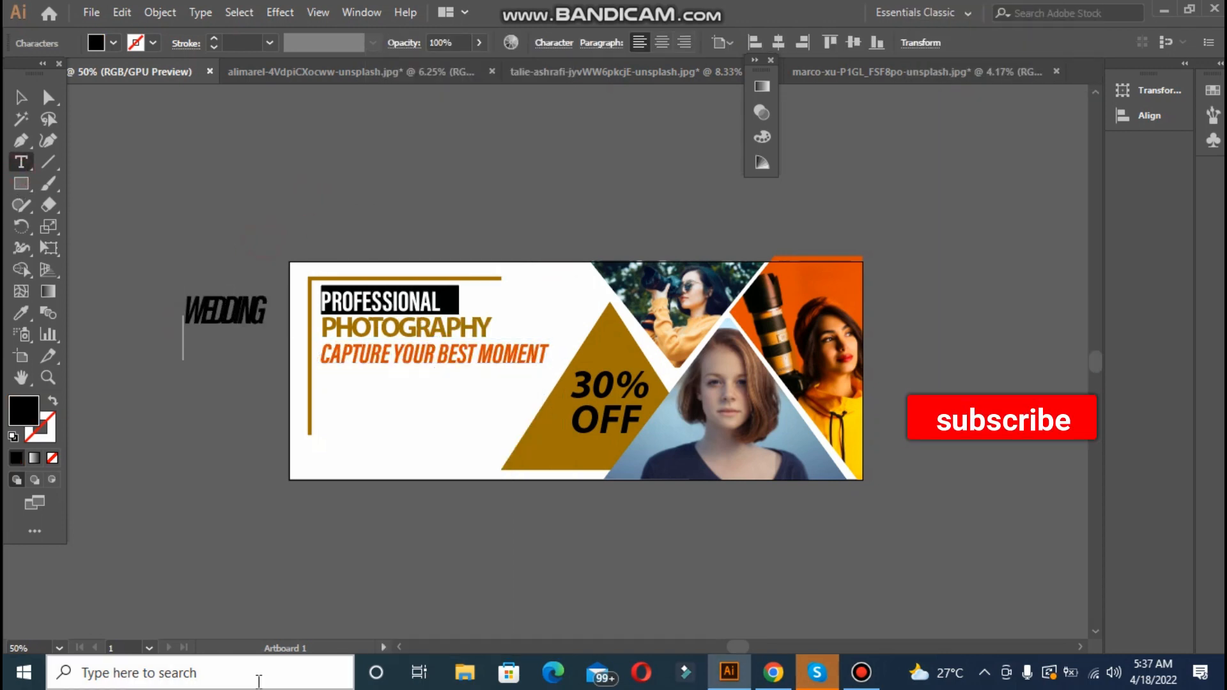
{"action": "type", "text": " FASHION BRITHDAYS"}
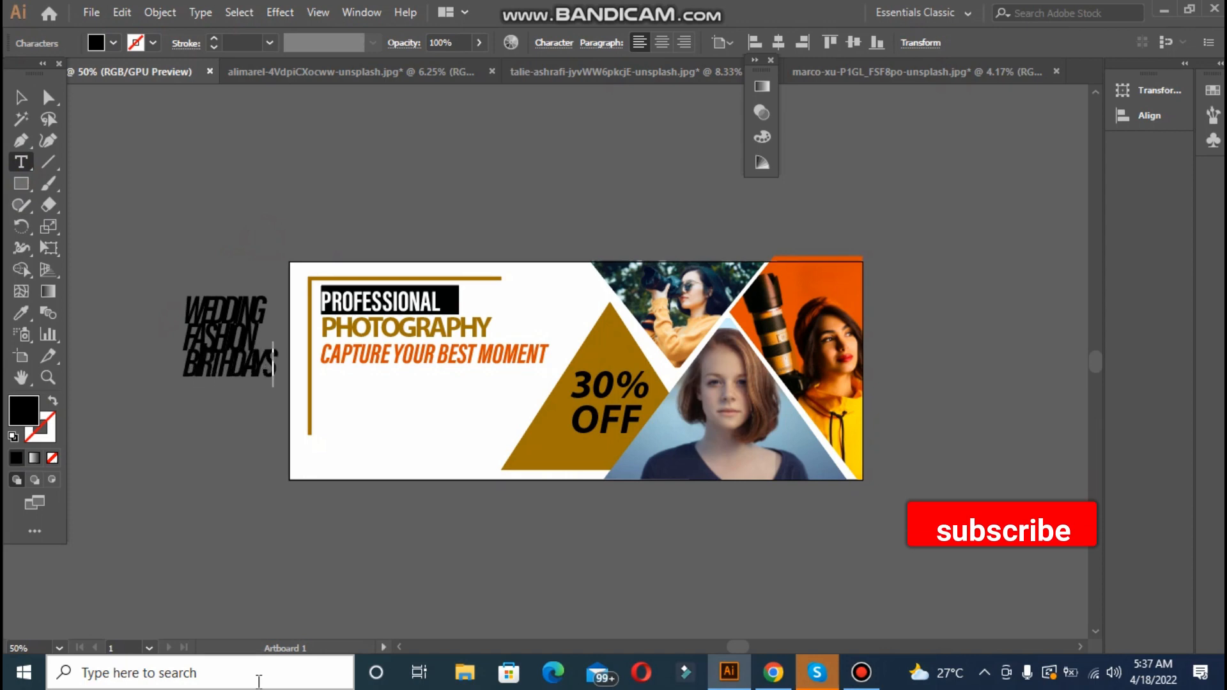
{"action": "key", "text": "Return"}
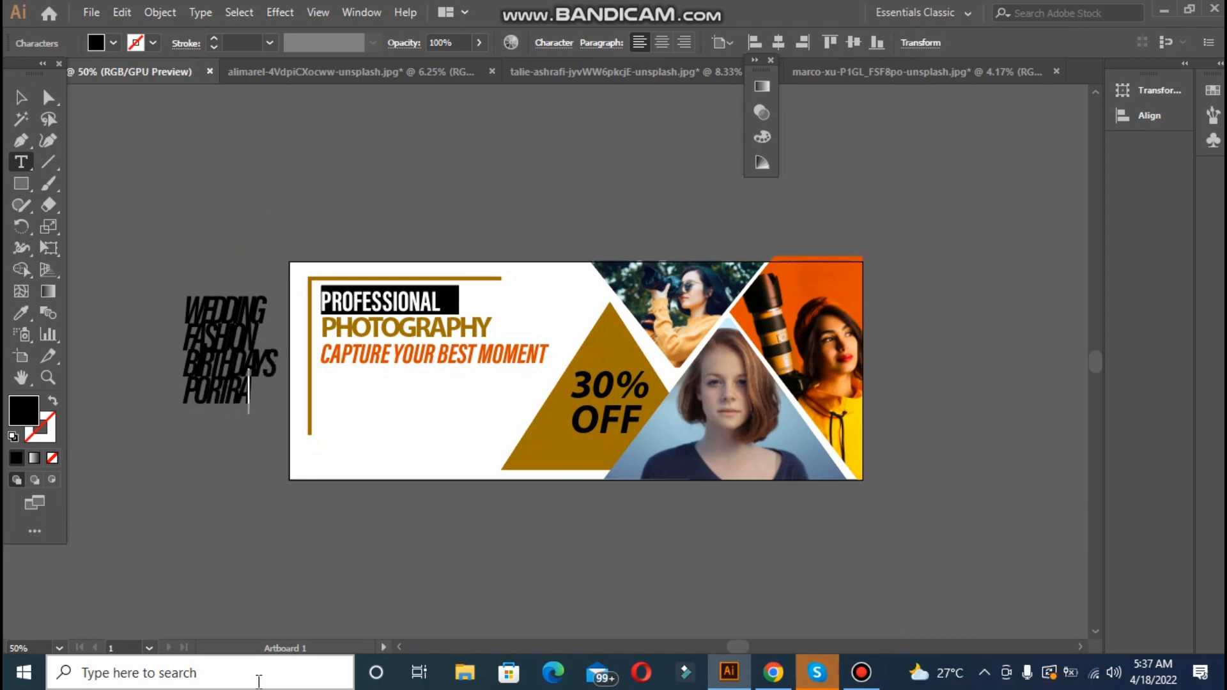
{"action": "type", "text": "PORTRAIT"}
{"action": "key", "text": "Escape"}
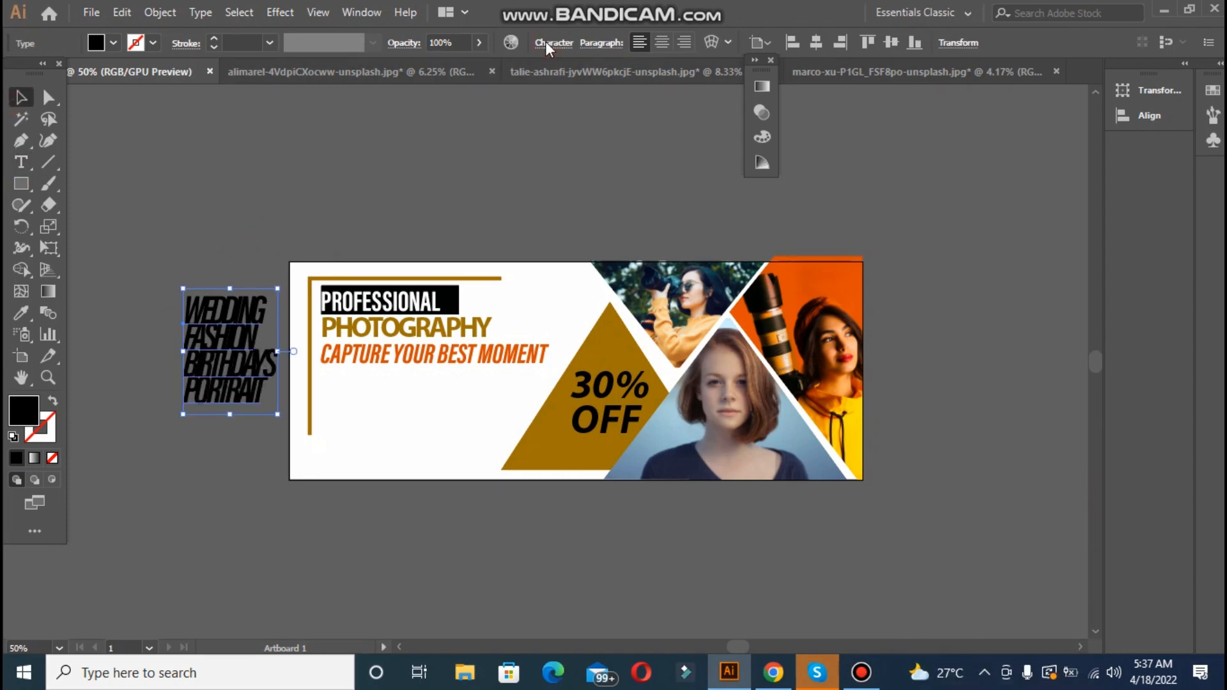
Set the four-line services text to -14 tracking and 56 pt leading
{"action": "left_click", "coordinate": [546, 44]}
{"action": "left_click", "coordinate": [503, 147]}
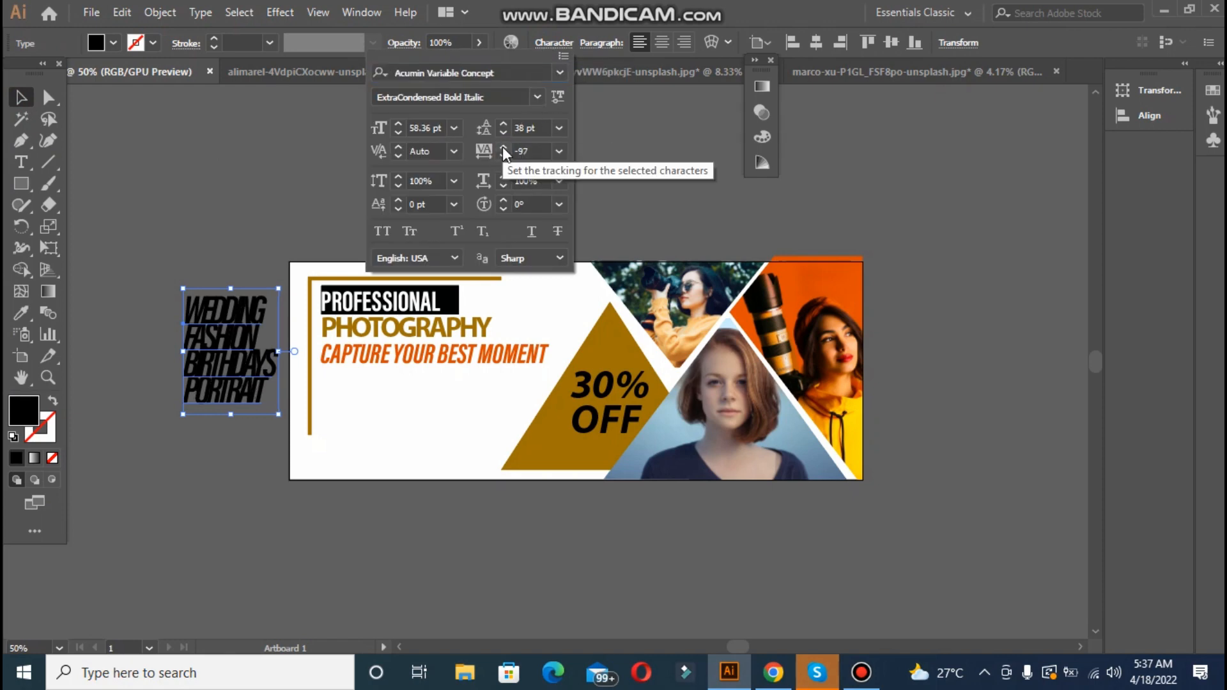
{"action": "left_click", "coordinate": [503, 147]}
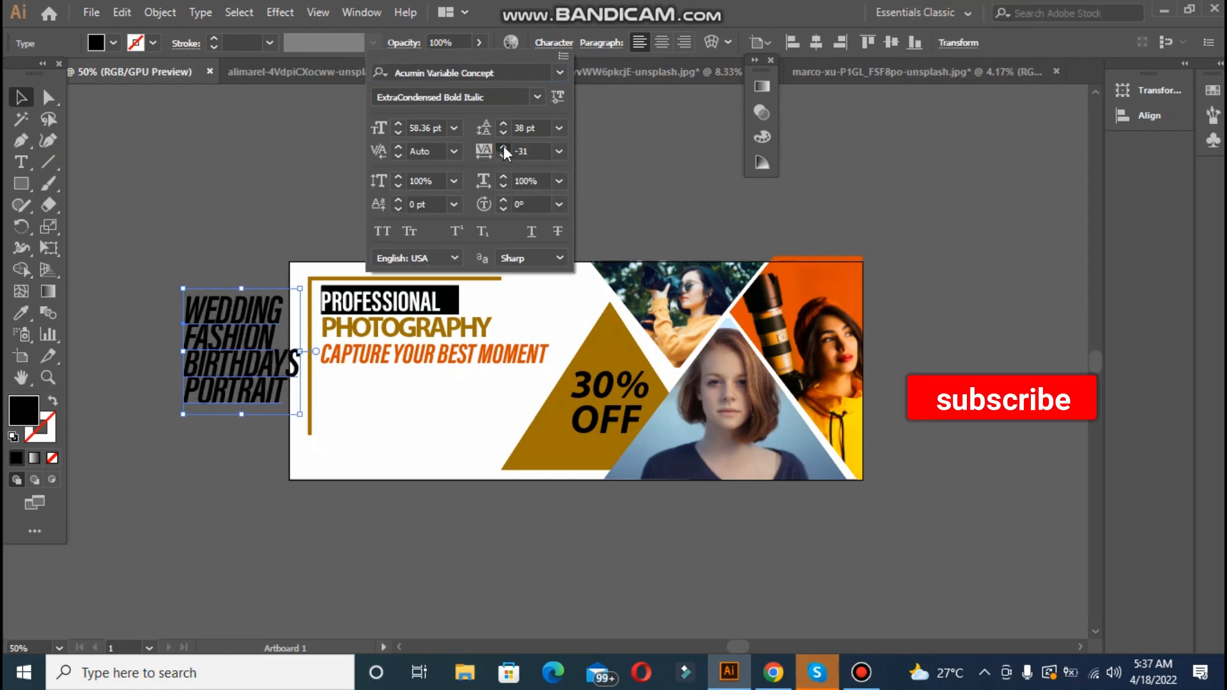
{"action": "left_click", "coordinate": [503, 146]}
{"action": "left_click", "coordinate": [503, 124]}
{"action": "left_click", "coordinate": [504, 124]}
{"action": "left_click", "coordinate": [504, 124]}
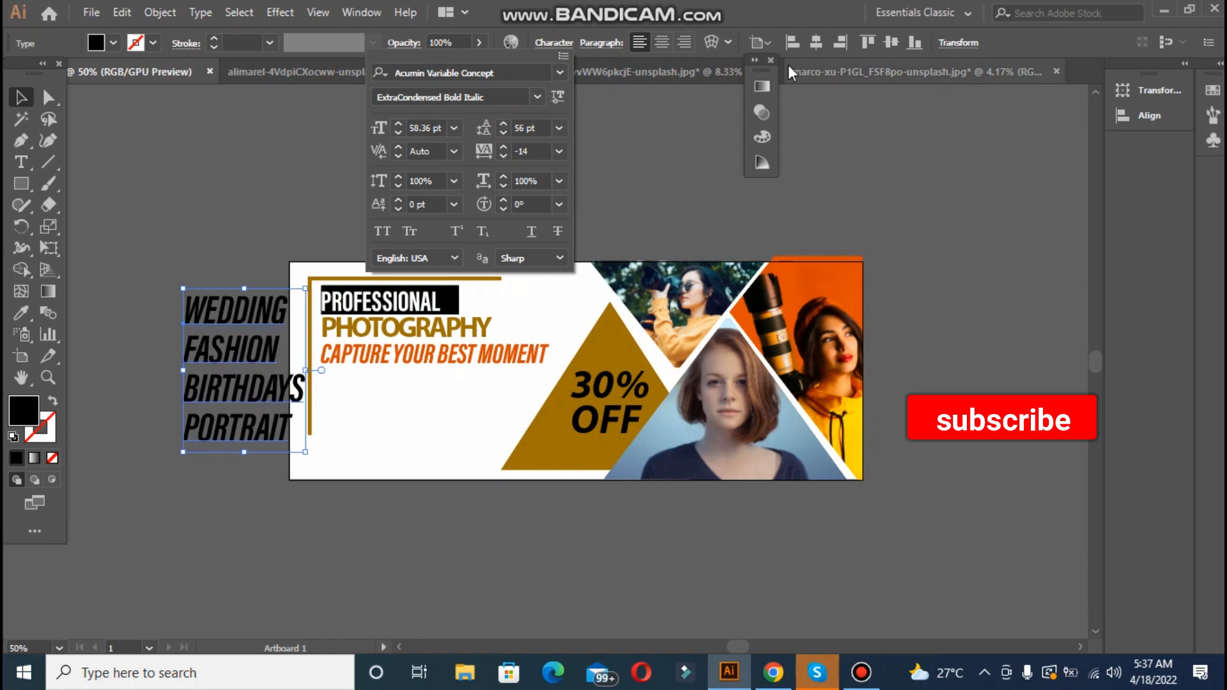
Scale the services text down and place it on the banner below the tagline, inside the brown frame
{"action": "left_click", "coordinate": [792, 43]}
{"action": "left_click_drag", "start_coordinate": [350, 289], "coordinate": [367, 378]}
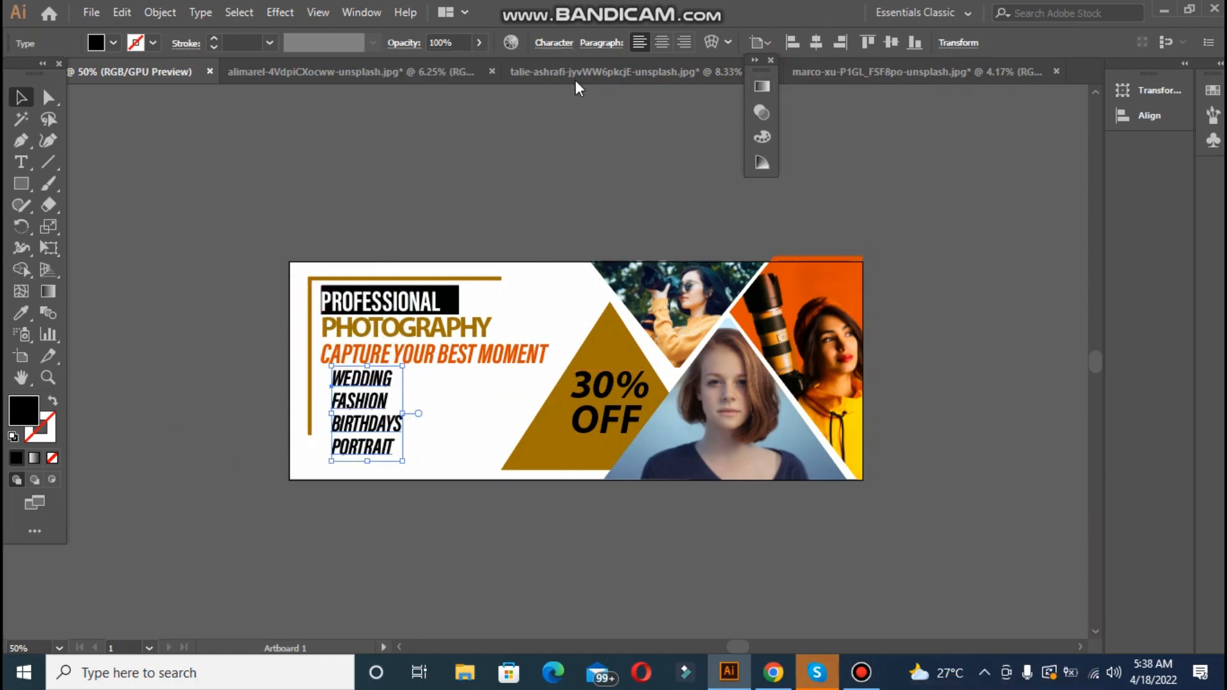
Set the services text's font style to Acumin Variable Concept Semibold
{"action": "left_click", "coordinate": [558, 42]}
{"action": "left_click", "coordinate": [538, 97]}
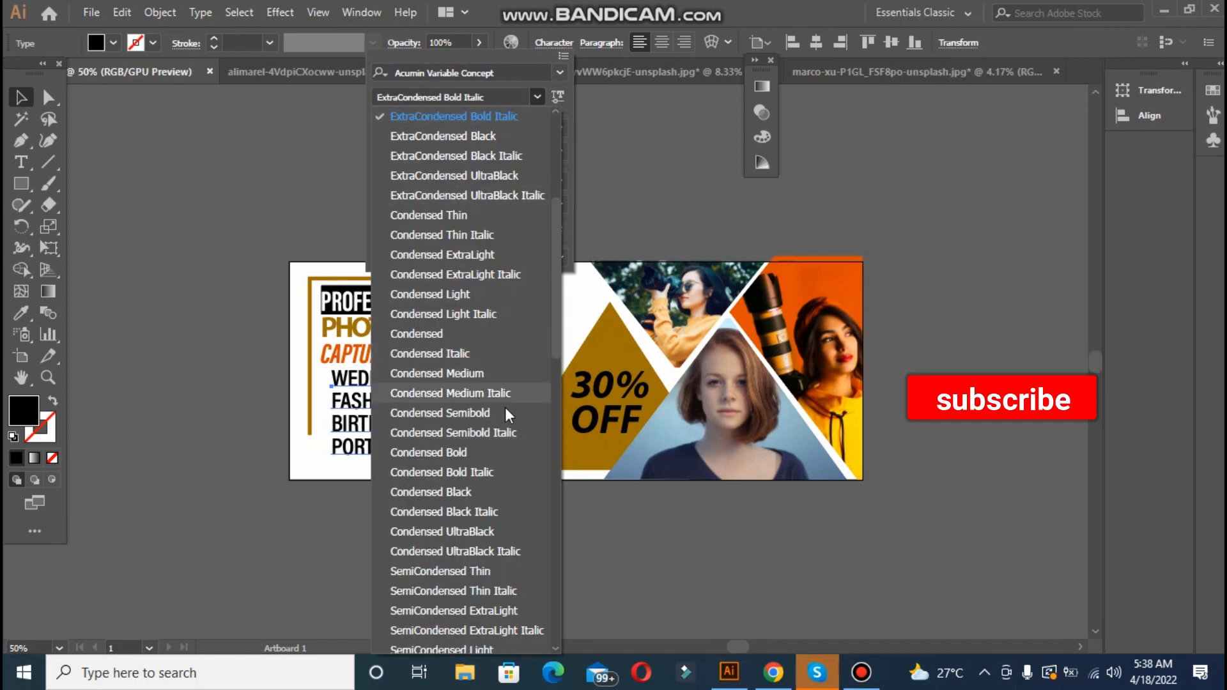
{"action": "scroll", "coordinate": [544, 407], "scroll_direction": "down", "scroll_amount": 6}
{"action": "scroll", "coordinate": [451, 420], "scroll_direction": "down", "scroll_amount": 4}
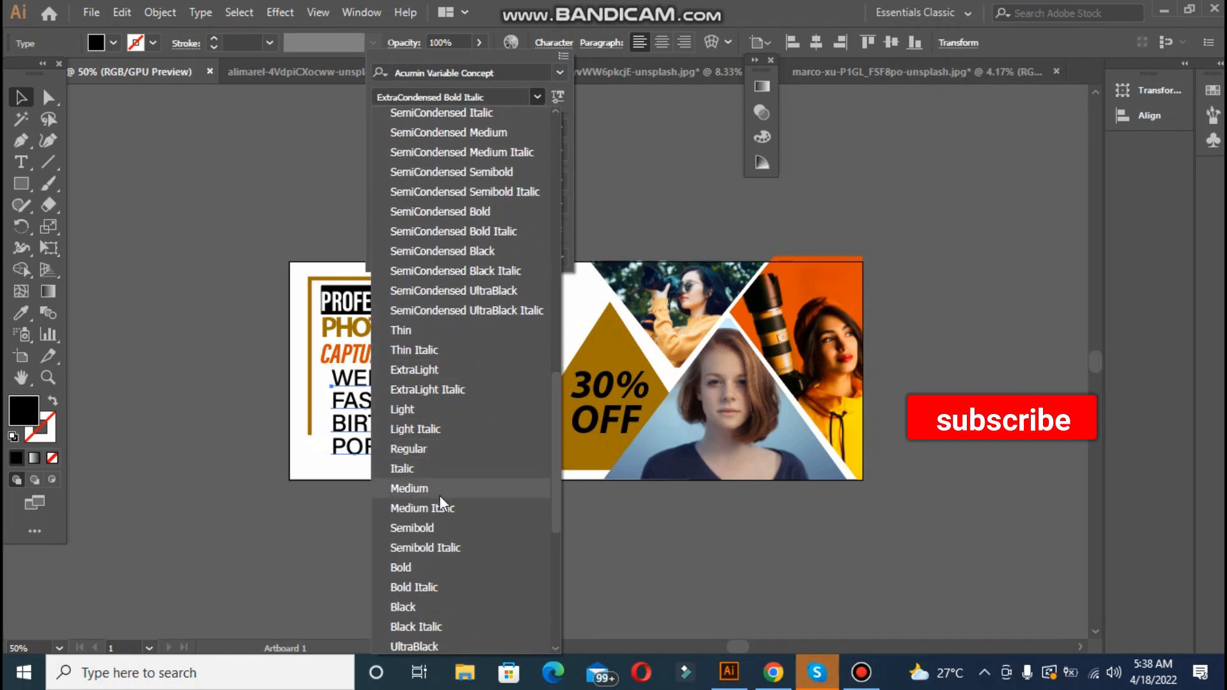
{"action": "left_click", "coordinate": [418, 490]}
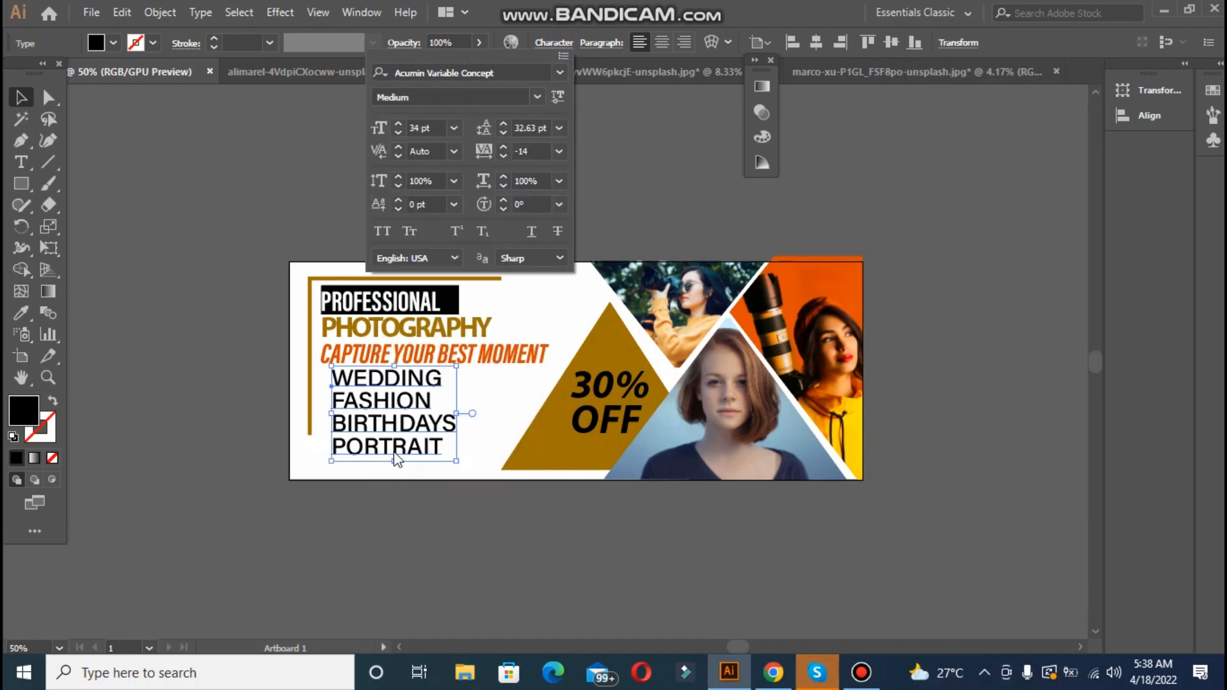
{"action": "left_click", "coordinate": [540, 98]}
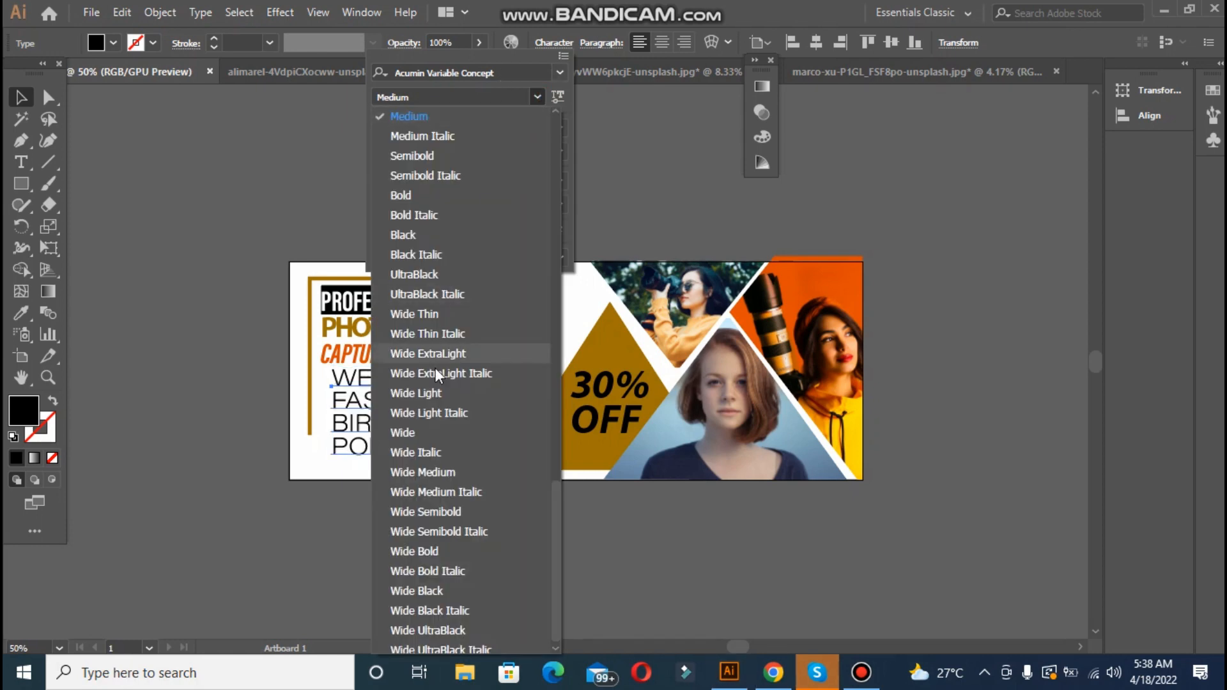
{"action": "left_click", "coordinate": [430, 152]}
Set the services text to 31 pt leading and -67 tracking, and apply small caps
{"action": "left_click", "coordinate": [504, 132]}
{"action": "left_click", "coordinate": [504, 132]}
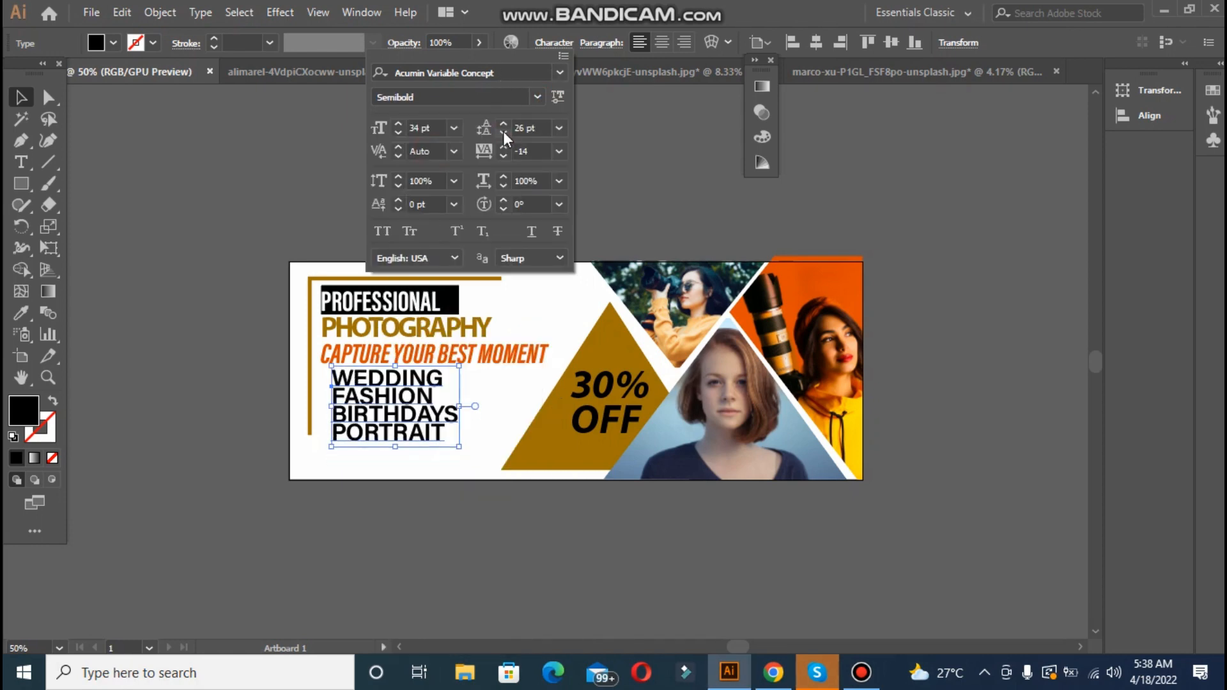
{"action": "left_click", "coordinate": [506, 156]}
{"action": "left_click", "coordinate": [506, 156]}
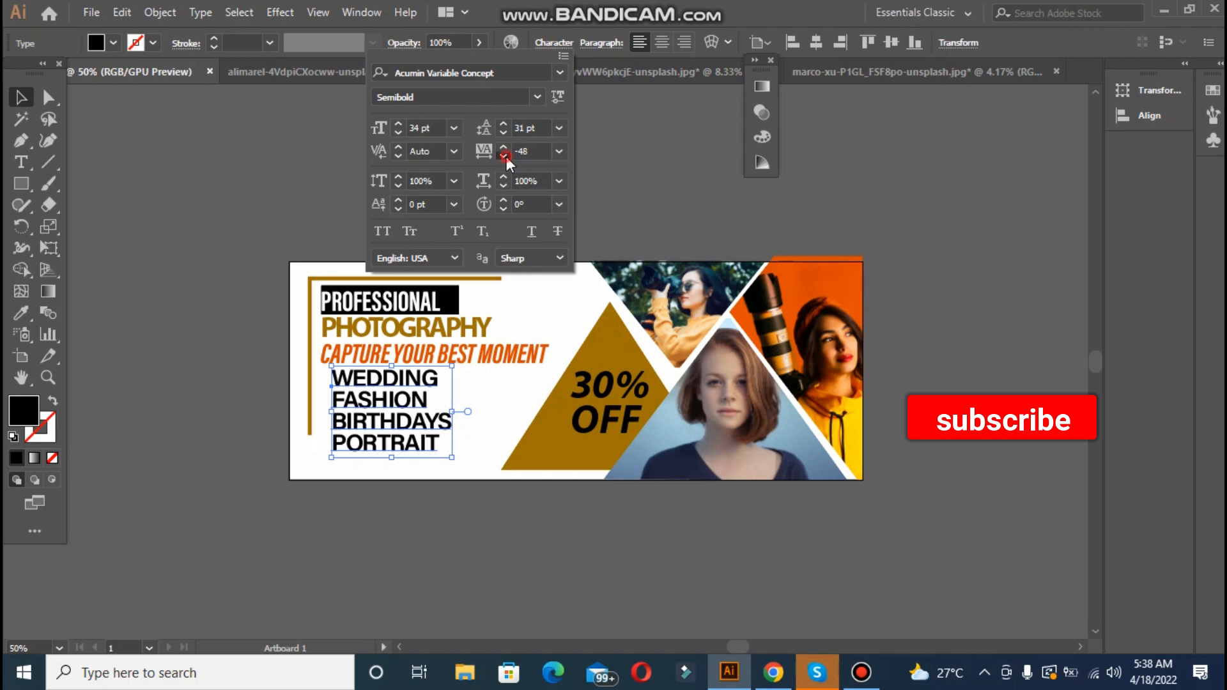
{"action": "left_click", "coordinate": [504, 154]}
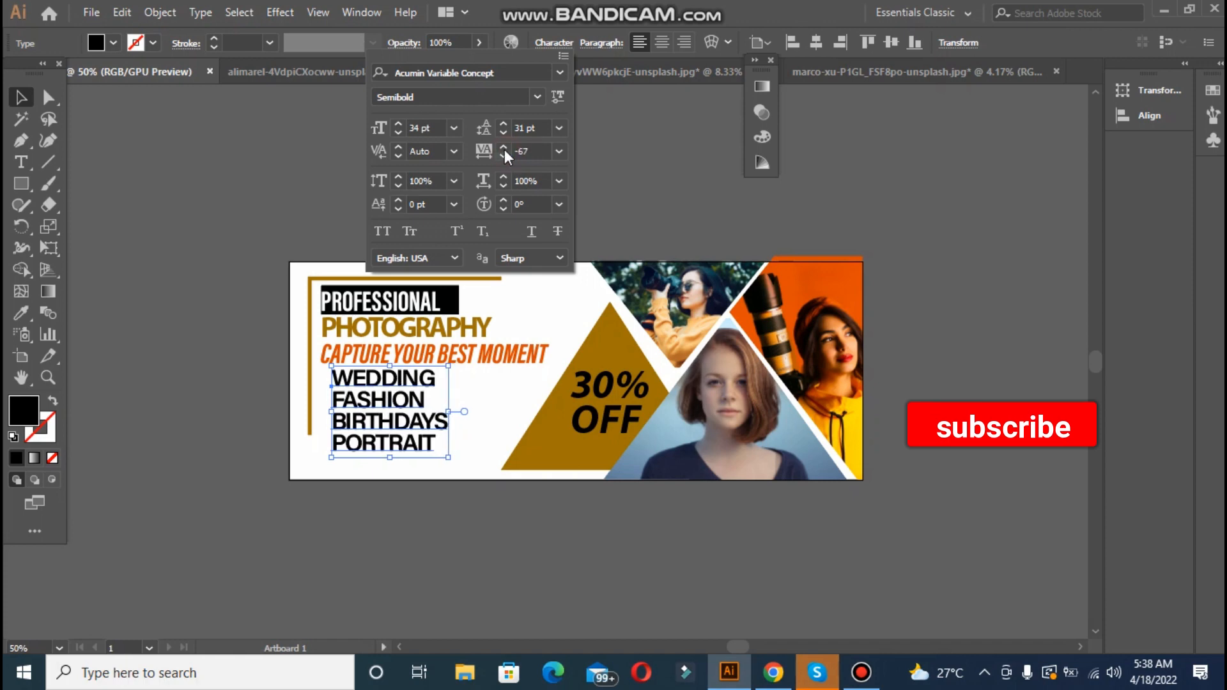
{"action": "left_click", "coordinate": [409, 230]}
Try retyping WEDDING with a capital W and lowercase letters in the services list
{"action": "double_click", "coordinate": [381, 378]}
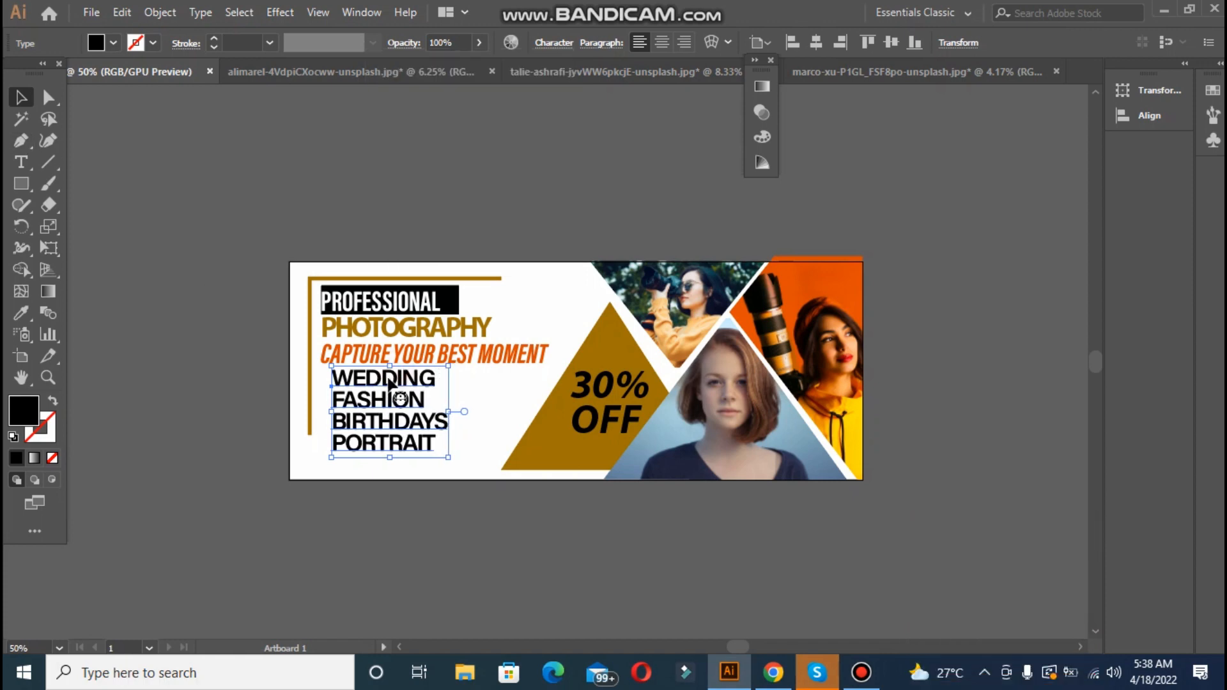
{"action": "left_click", "coordinate": [433, 379]}
{"action": "key", "text": "BackSpace"}
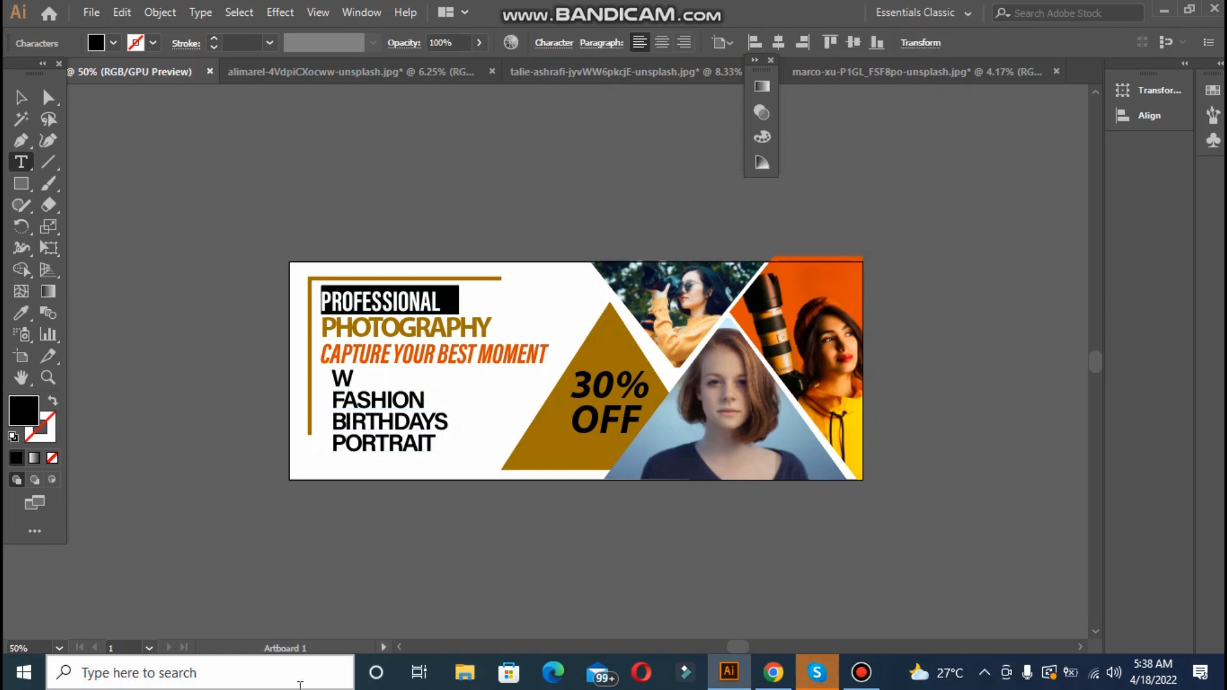
{"action": "type", "text": "eddin"}
{"action": "key", "text": "BackSpace"}
{"action": "key", "text": "BackSpace"}
{"action": "key", "text": "BackSpace"}
{"action": "key", "text": "BackSpace"}
Turn off small caps at the first services line and retype it as Wedding
{"action": "left_click", "coordinate": [542, 44]}
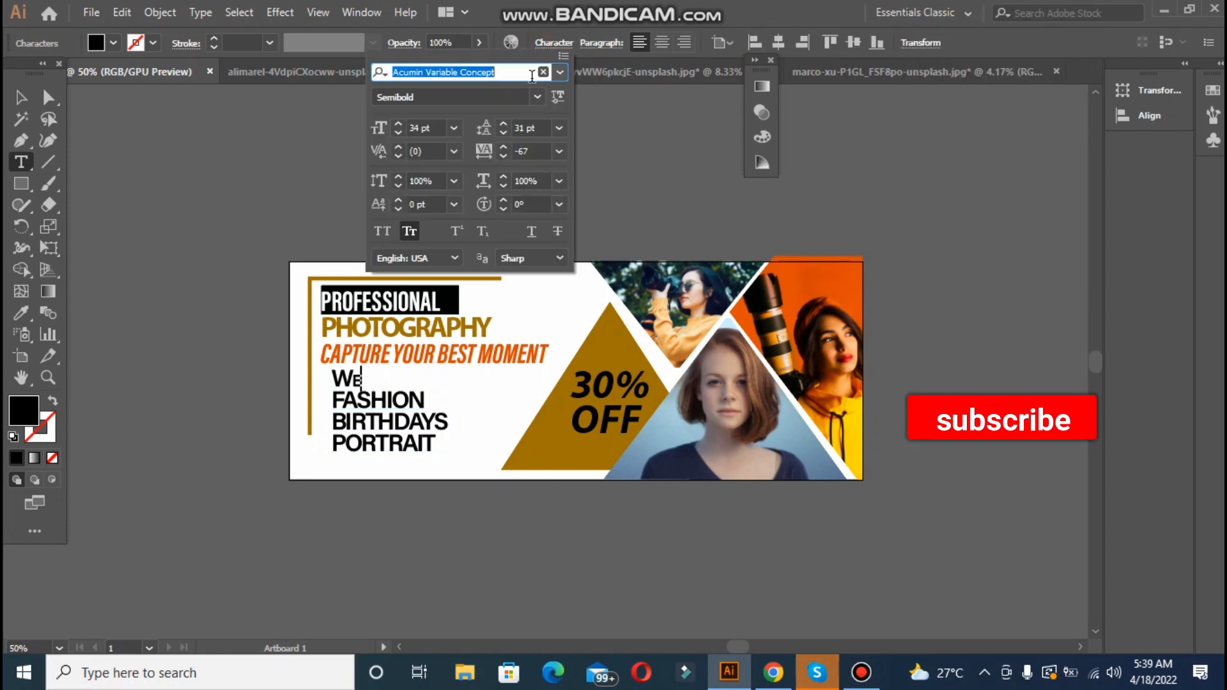
{"action": "left_click", "coordinate": [410, 233]}
{"action": "key", "text": "Escape"}
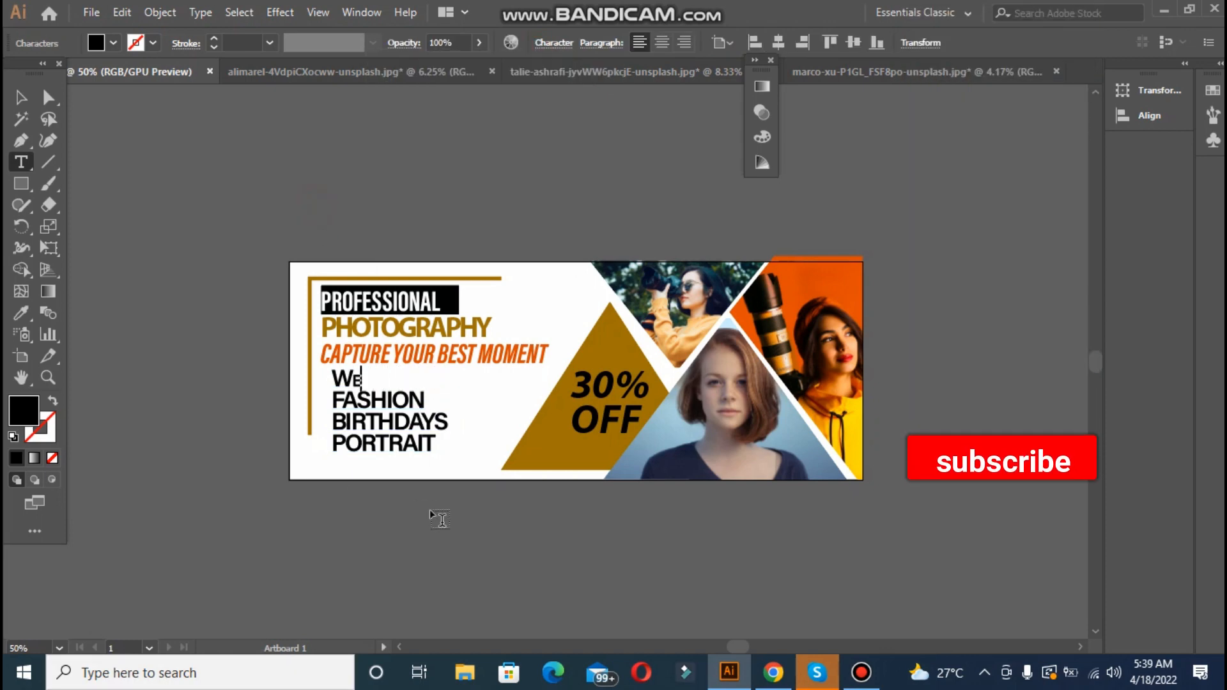
{"action": "key", "text": "BackSpace"}
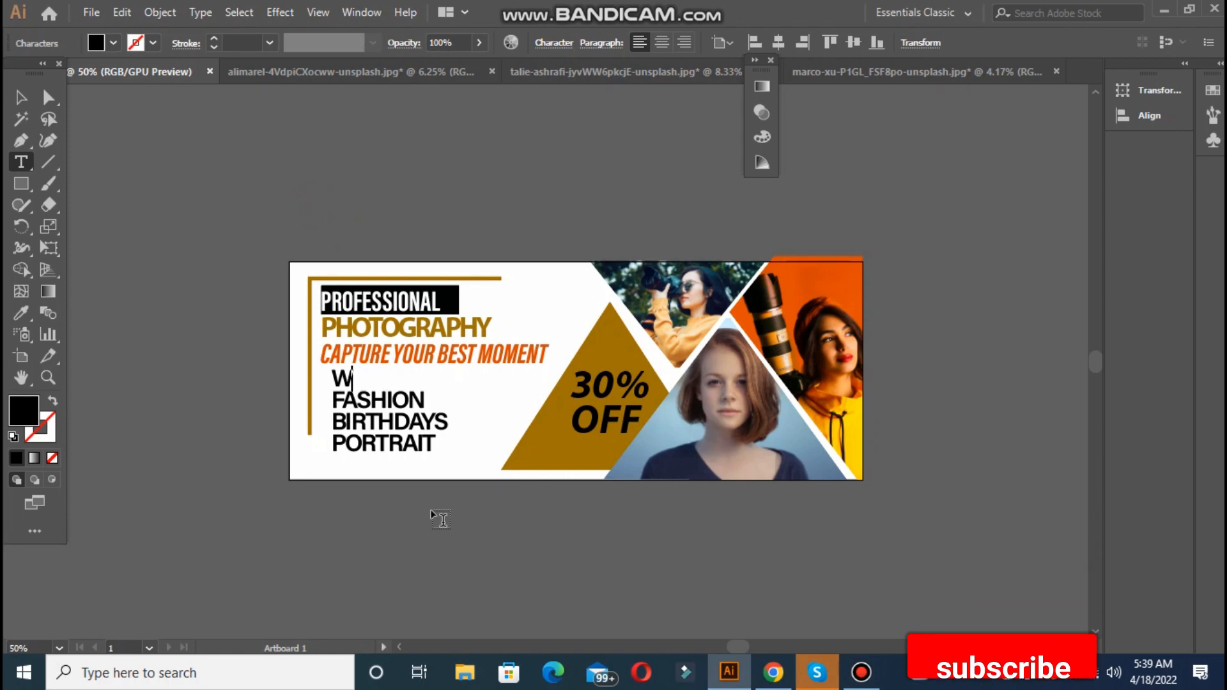
{"action": "left_click", "coordinate": [553, 44]}
{"action": "left_click", "coordinate": [411, 233]}
{"action": "key", "text": "Escape"}
{"action": "type", "text": "edding"}
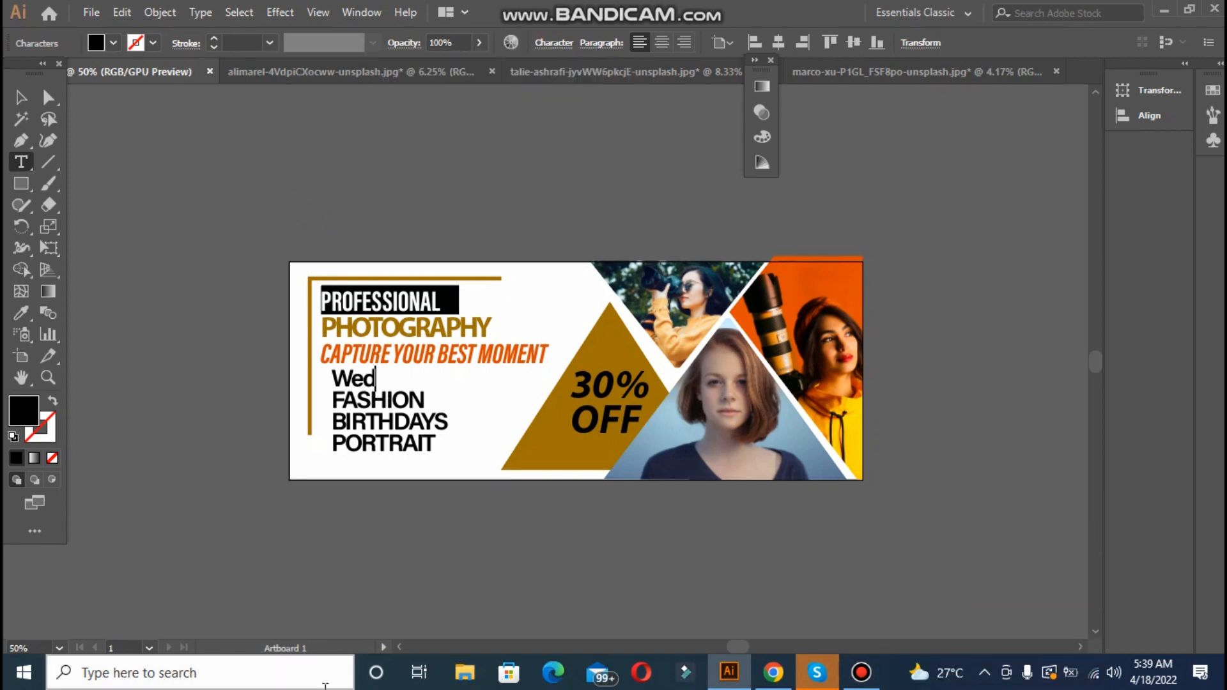
Retype the second services line as Fashion in small caps with a full-size first letter
{"action": "key", "text": "Down"}
{"action": "key", "text": "BackSpace"}
{"action": "key", "text": "BackSpace"}
{"action": "key", "text": "BackSpace"}
{"action": "key", "text": "BackSpace"}
{"action": "key", "text": "BackSpace"}
{"action": "key", "text": "BackSpace"}
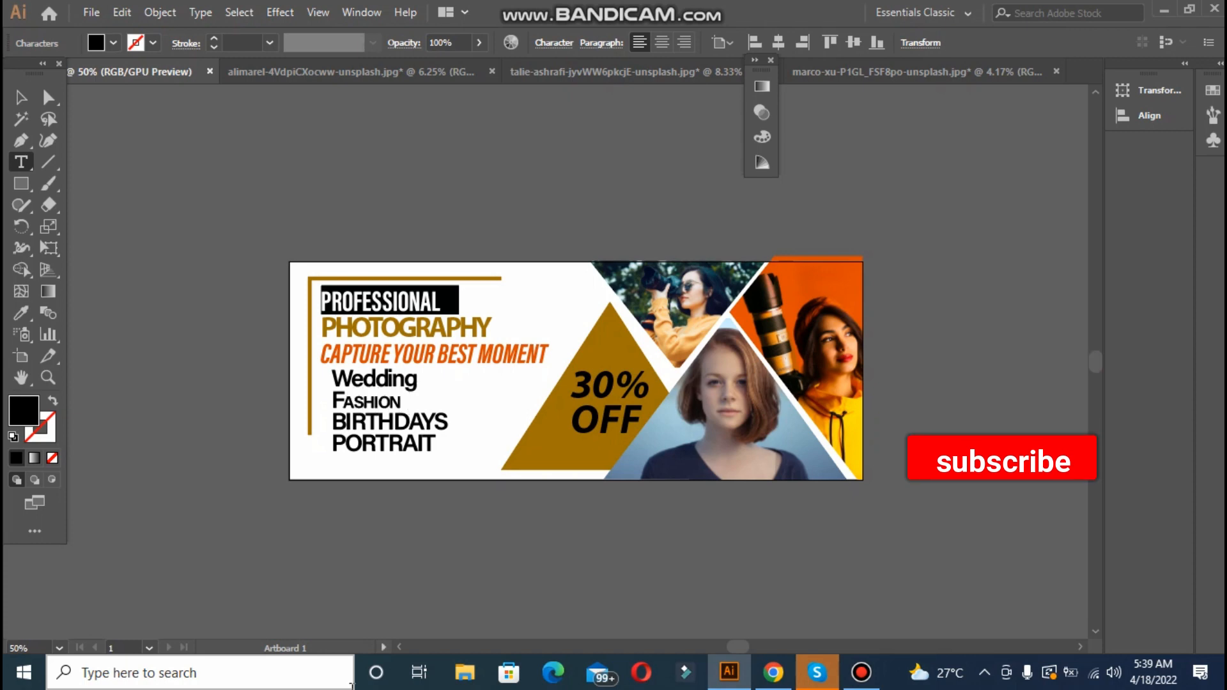
Retype the third services line as Birthdays in small caps with a full-size first letter
{"action": "left_click", "coordinate": [463, 423]}
{"action": "key", "text": "BackSpace"}
{"action": "key", "text": "BackSpace"}
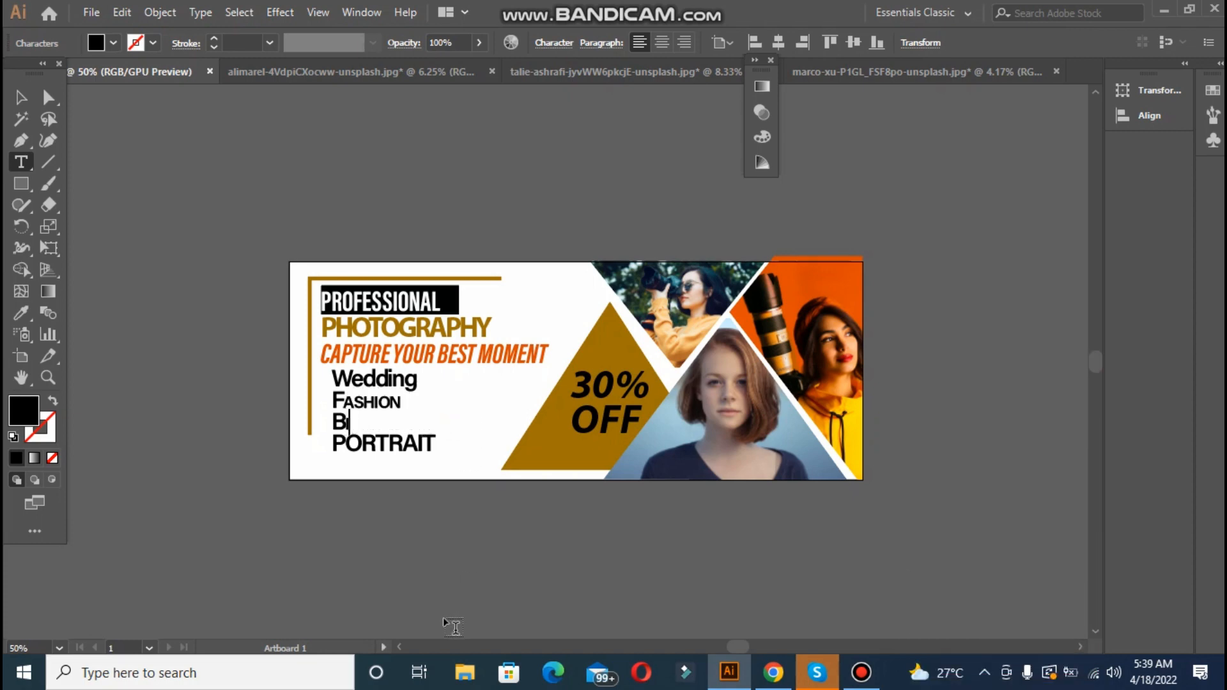
{"action": "type", "text": "days"}
Retype the last services line as Portraits in small caps with a full-size first letter
{"action": "key", "text": "Down"}
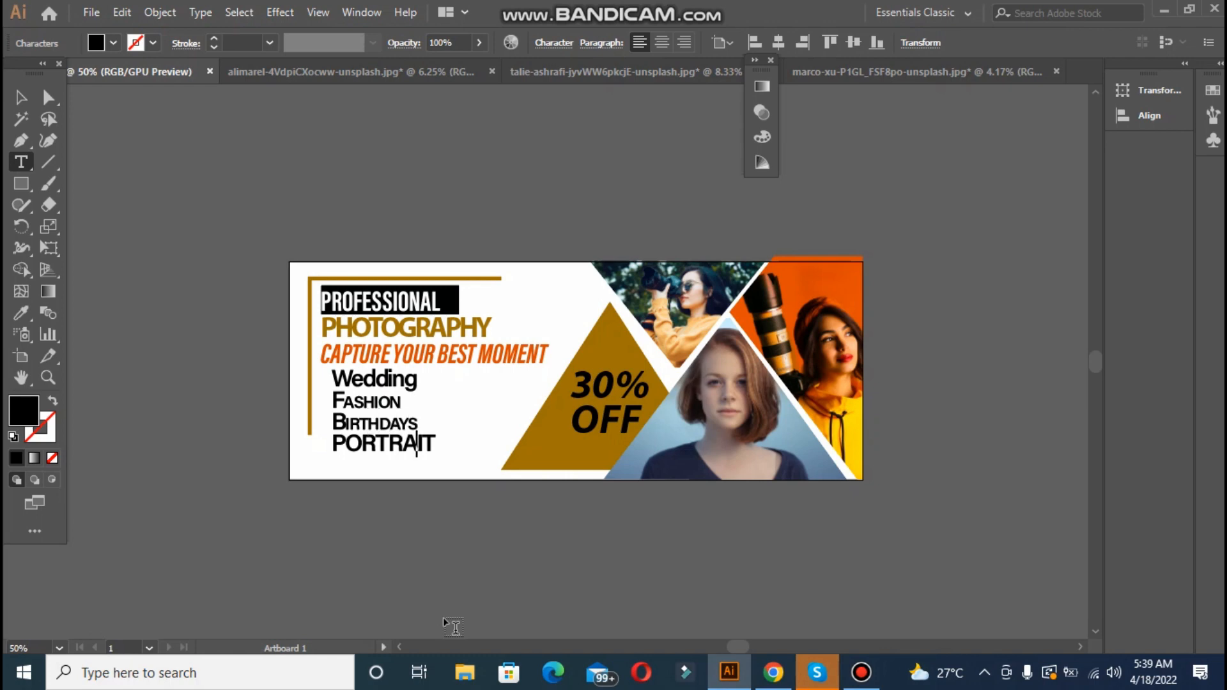
{"action": "key", "text": "Right"}
{"action": "key", "text": "Delete"}
{"action": "key", "text": "Delete"}
{"action": "key", "text": "BackSpace"}
{"action": "key", "text": "BackSpace"}
{"action": "key", "text": "BackSpace"}
{"action": "type", "text": "traits"}
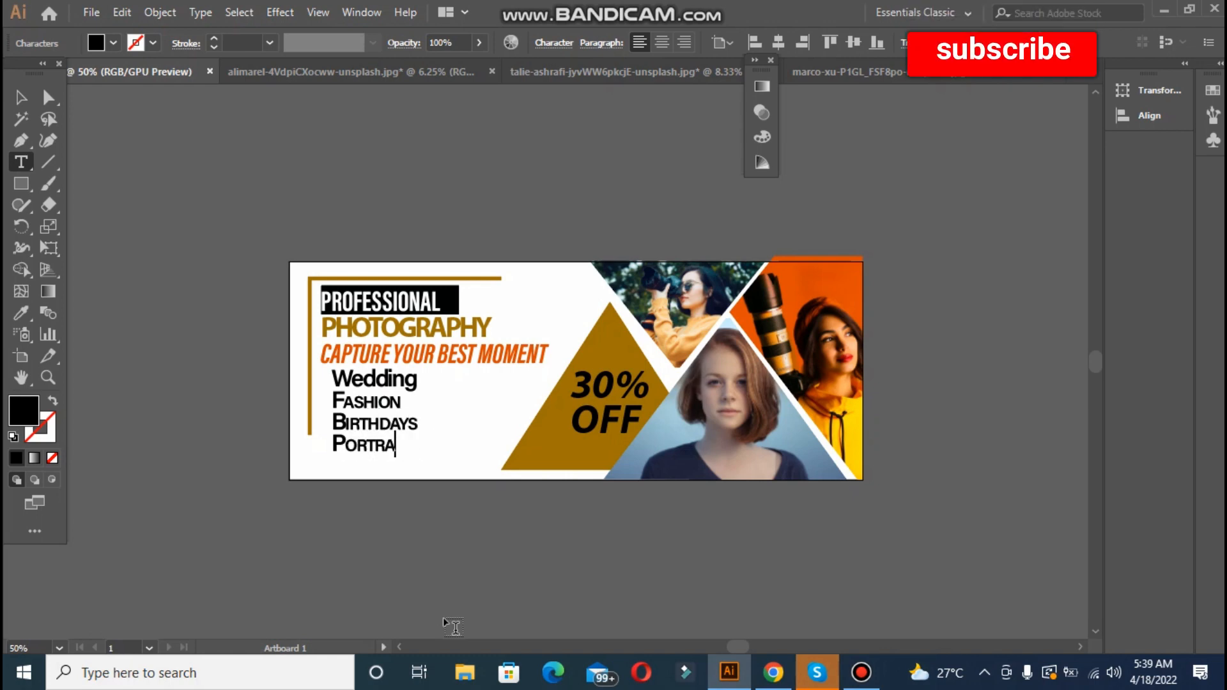
Retype the first services line as Wedding with small caps on, and shift the services text slightly down
{"action": "left_click", "coordinate": [432, 386]}
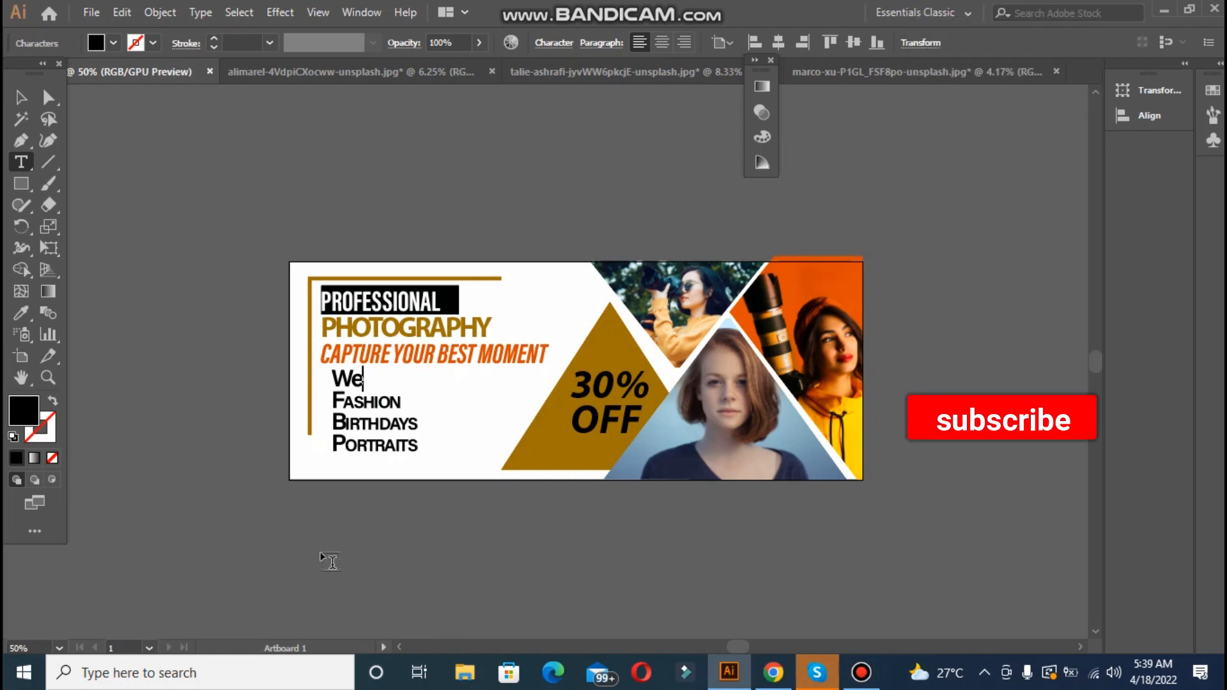
{"action": "left_click", "coordinate": [560, 44]}
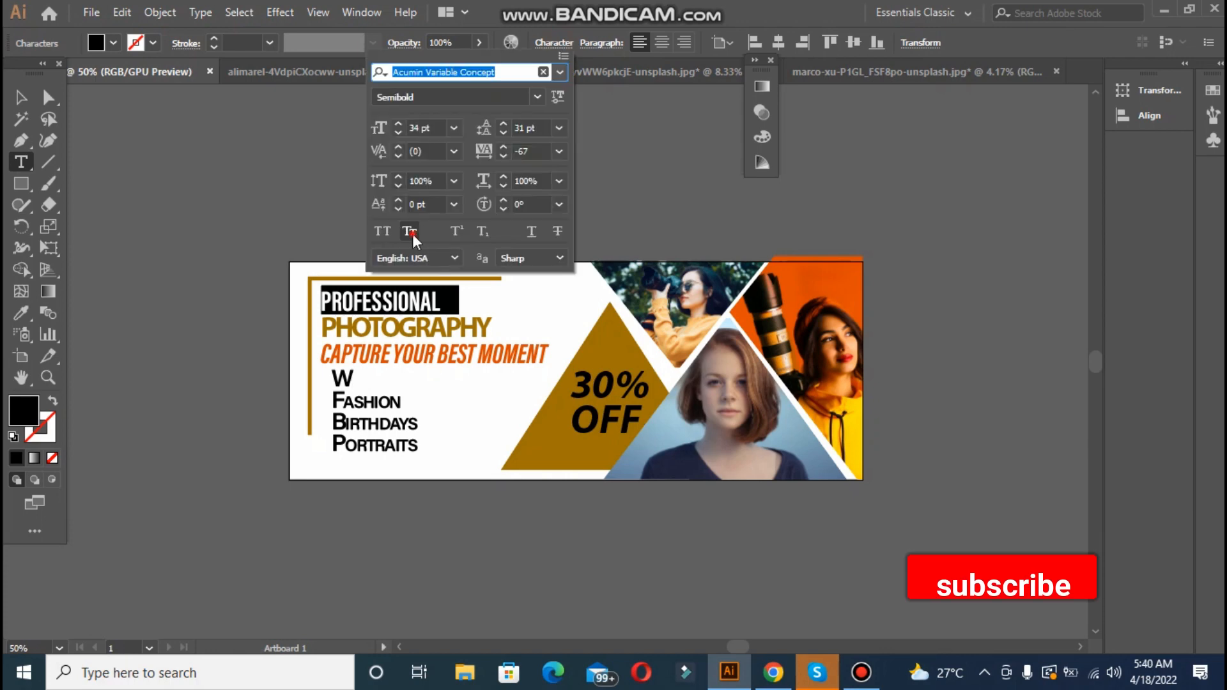
{"action": "type", "text": "edding"}
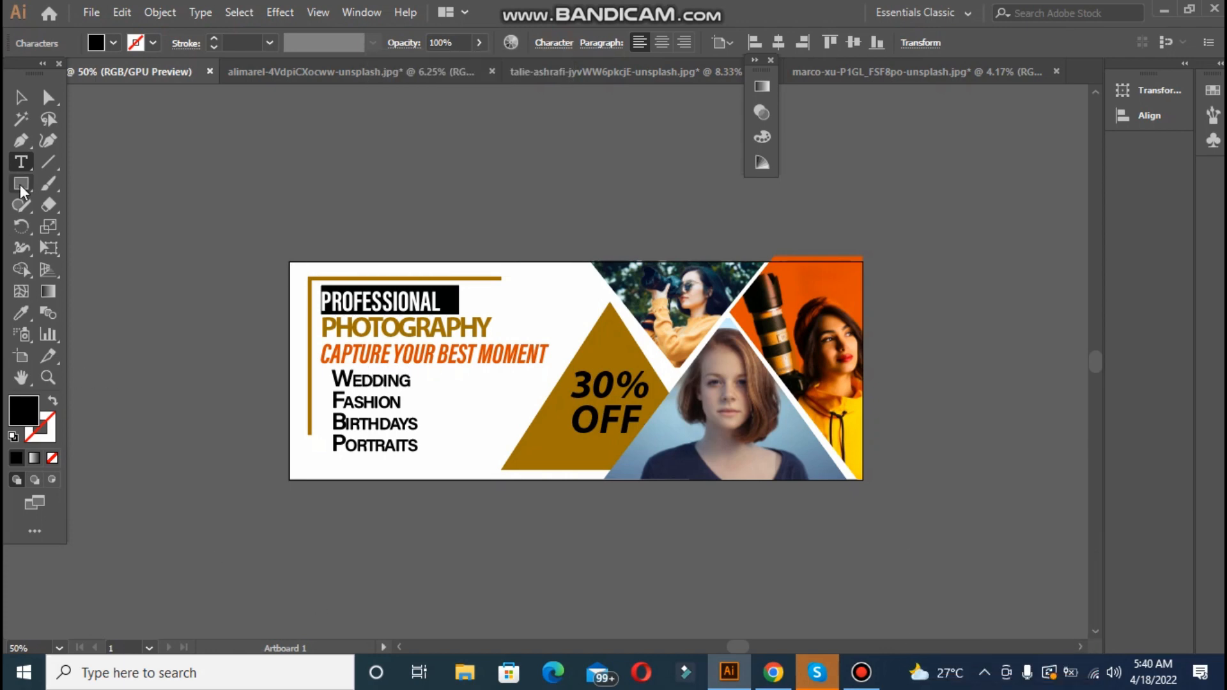
{"action": "key", "text": "Escape"}
{"action": "left_click_drag", "start_coordinate": [345, 384], "coordinate": [343, 390]}
{"action": "left_click", "coordinate": [254, 310]}
Draw an orange bullet circle about 15 px wide and place it in front of Wedding
{"action": "key", "text": "l"}
{"action": "left_click_drag", "start_coordinate": [101, 195], "coordinate": [115, 209]}
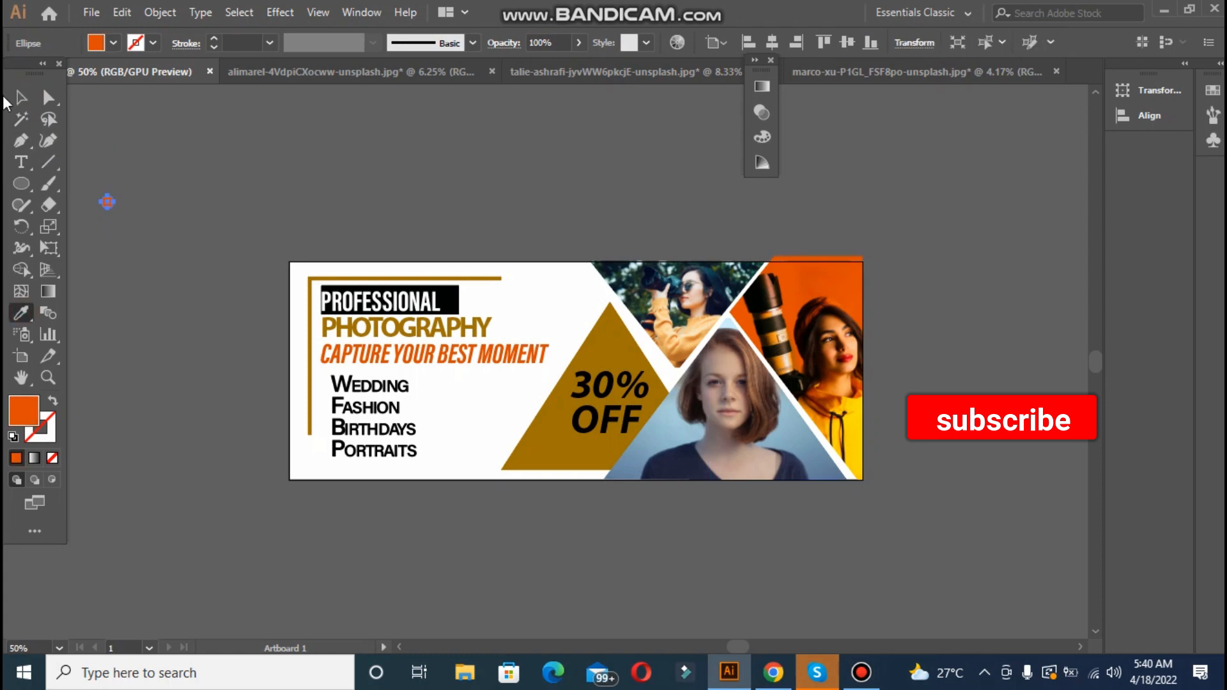
{"action": "left_click", "coordinate": [21, 97]}
{"action": "left_click_drag", "start_coordinate": [105, 202], "coordinate": [319, 384]}
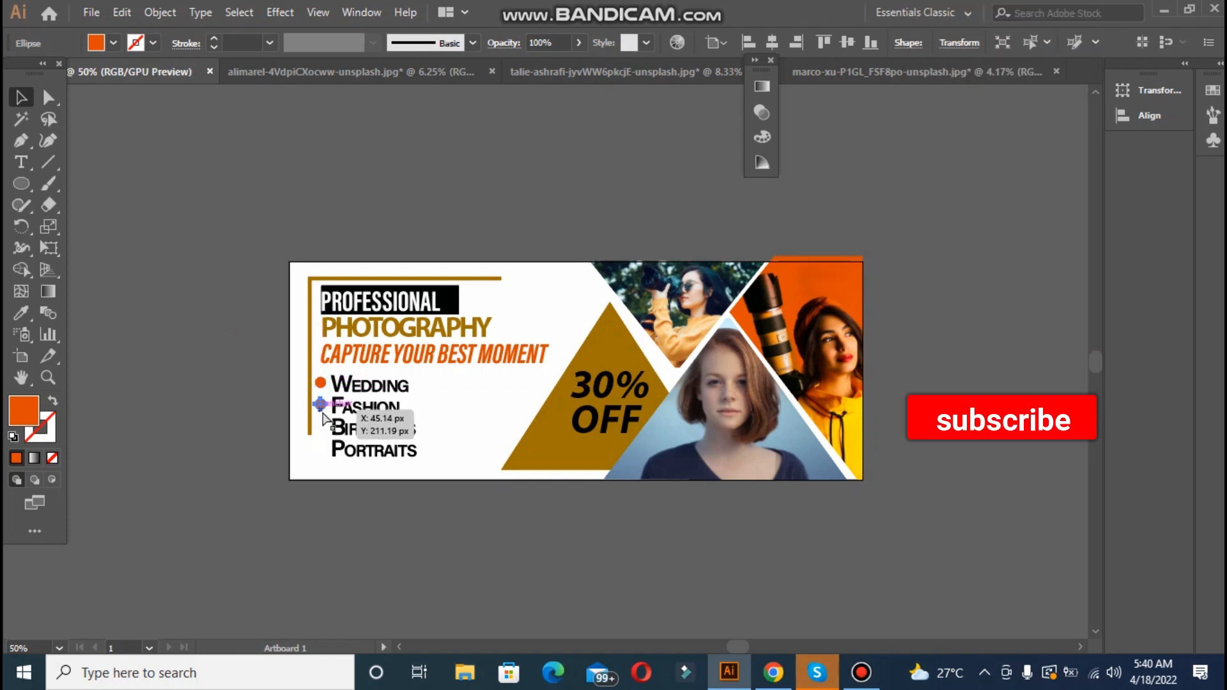
Duplicate the orange bullet down the list so Fashion, Birthdays and Portraits each have one
{"action": "key", "text": "ctrl+c"}
{"action": "key", "text": "ctrl+f"}
{"action": "key", "text": "shift+Down"}
{"action": "key", "text": "shift+Down"}
{"action": "key", "text": "shift+Down"}
{"action": "key", "text": "Down"}
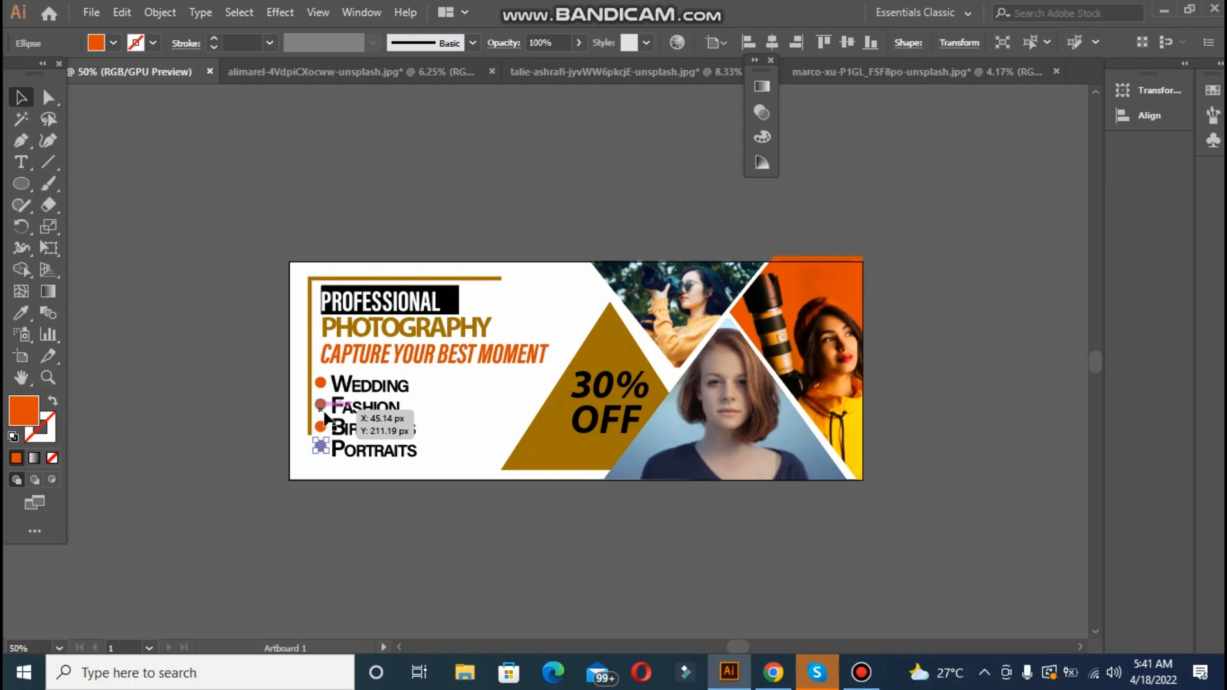
Adjust the Birthdays and Wedding bullets vertically to line up with their text lines
{"action": "left_click", "coordinate": [273, 351]}
{"action": "left_click", "coordinate": [320, 427]}
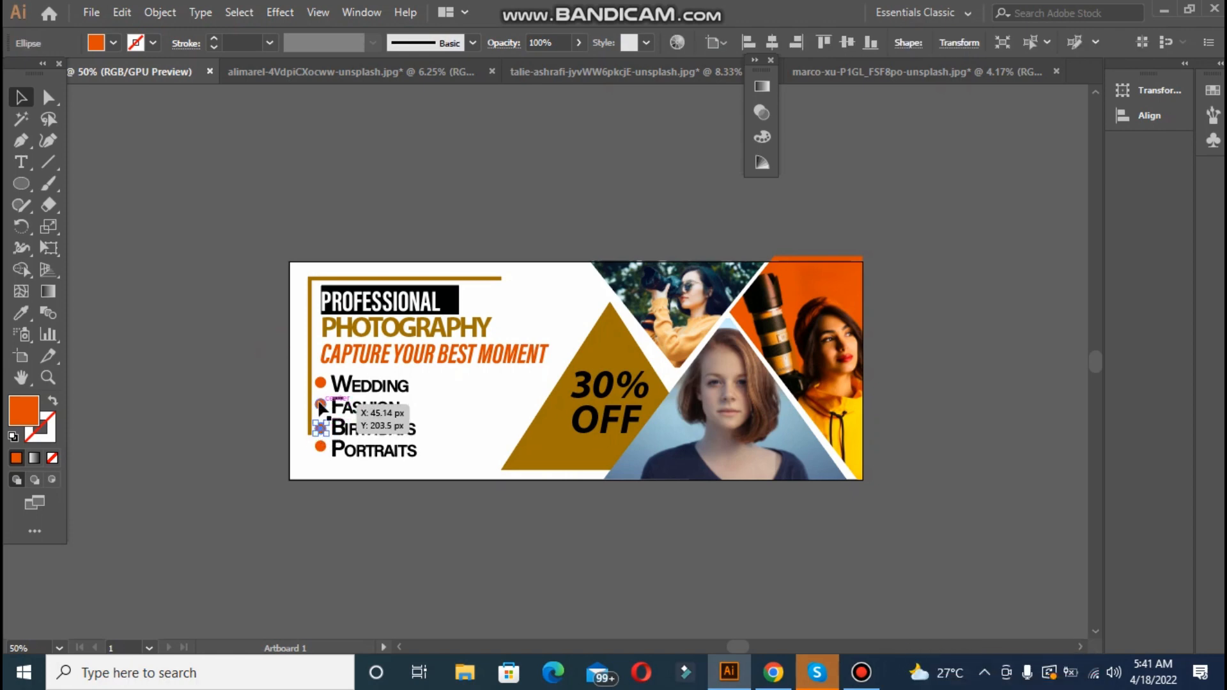
{"action": "left_click_drag", "start_coordinate": [322, 408], "coordinate": [321, 386]}
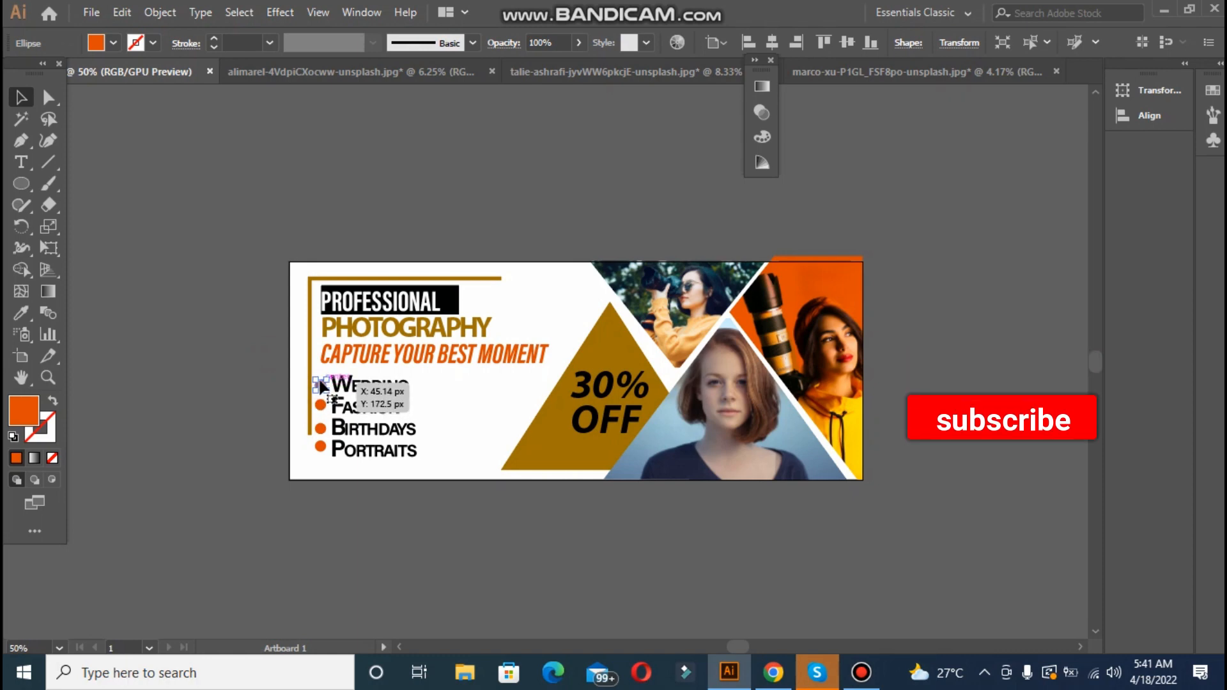
{"action": "left_click", "coordinate": [283, 329]}
Align the four orange bullets to a common horizontal center
{"action": "left_click", "coordinate": [321, 386]}
{"action": "left_click", "coordinate": [321, 406], "text": "shift"}
{"action": "left_click", "coordinate": [320, 428], "text": "shift"}
{"action": "left_click", "coordinate": [321, 447], "text": "shift"}
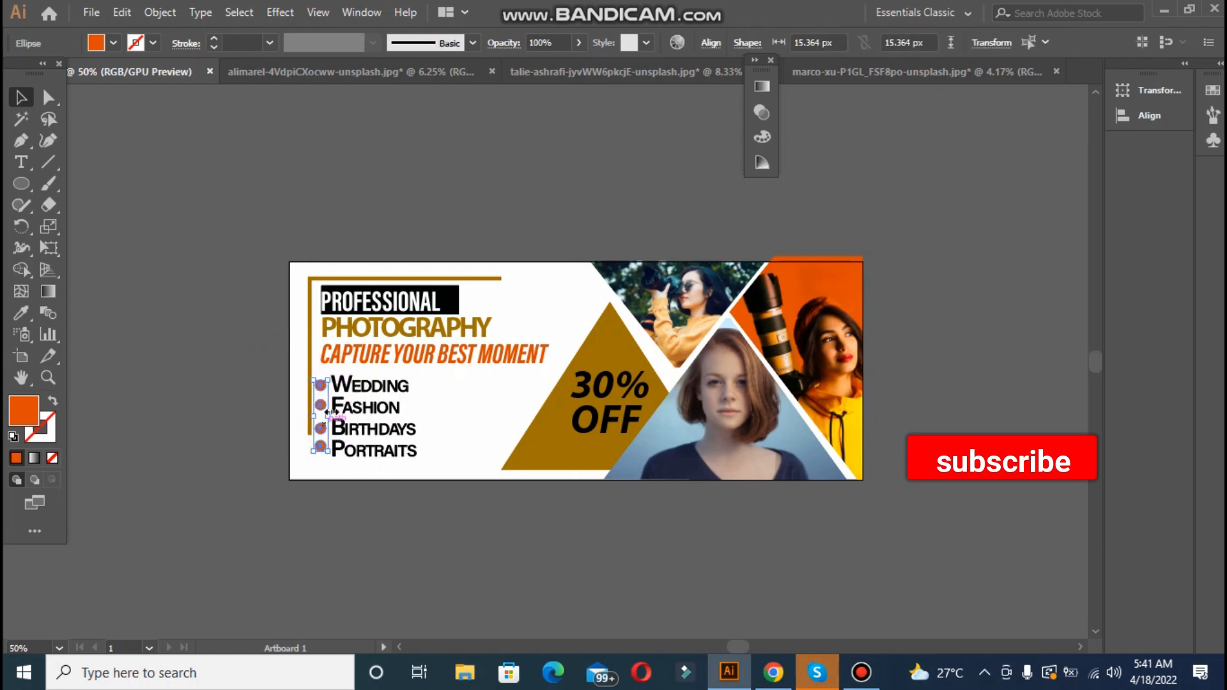
{"action": "left_click", "coordinate": [710, 43]}
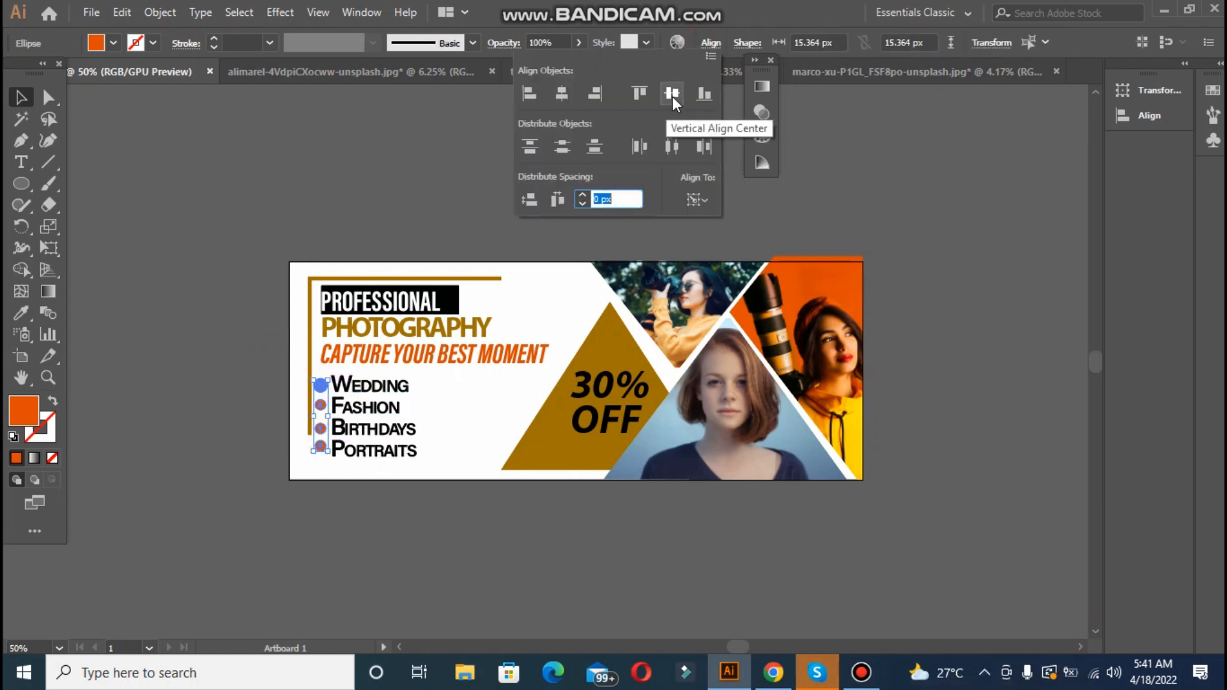
{"action": "left_click", "coordinate": [673, 96]}
{"action": "key", "text": "ctrl+z"}
{"action": "left_click", "coordinate": [711, 43]}
{"action": "left_click", "coordinate": [562, 94]}
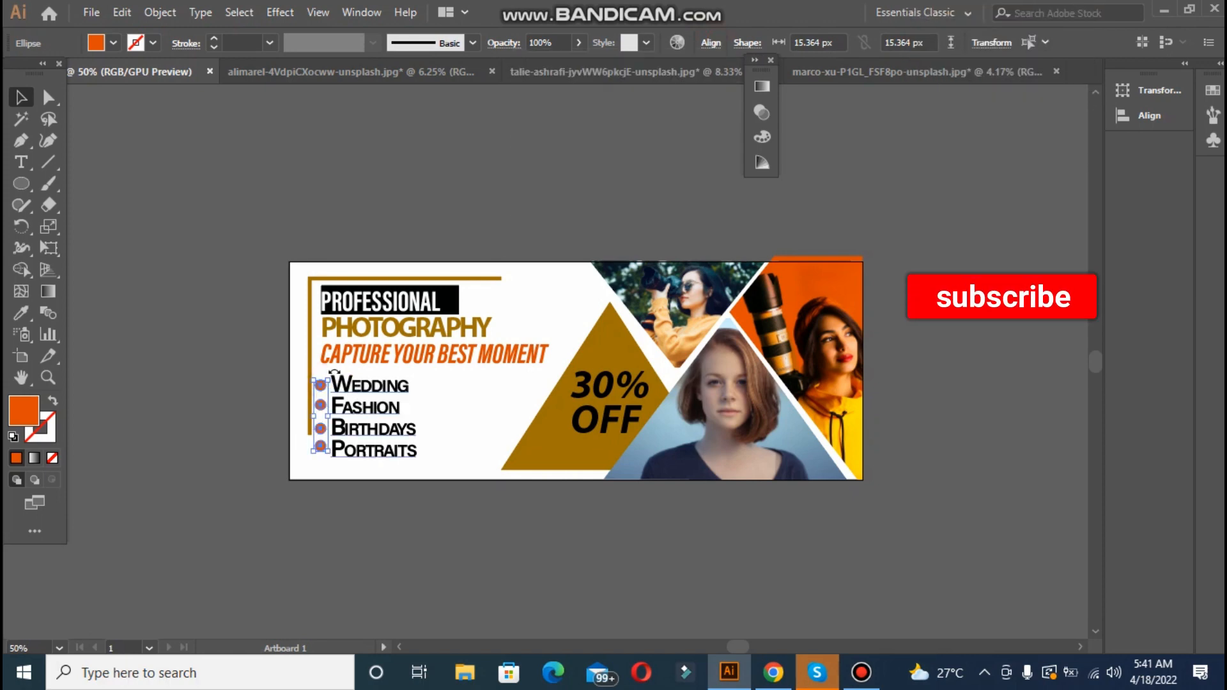
{"action": "left_click", "coordinate": [322, 387]}
{"action": "left_click", "coordinate": [706, 51]}
{"action": "left_click", "coordinate": [315, 181]}
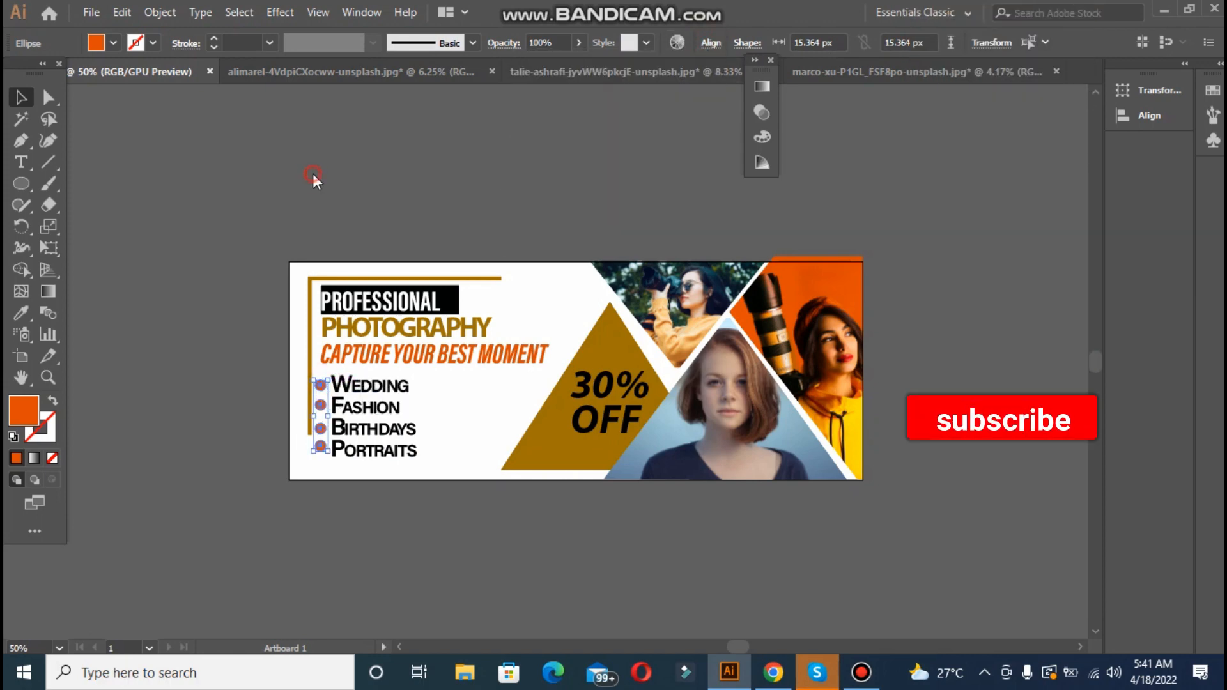
Nudge the Portraits bullet down slightly to line up with its text
{"action": "left_click", "coordinate": [322, 449]}
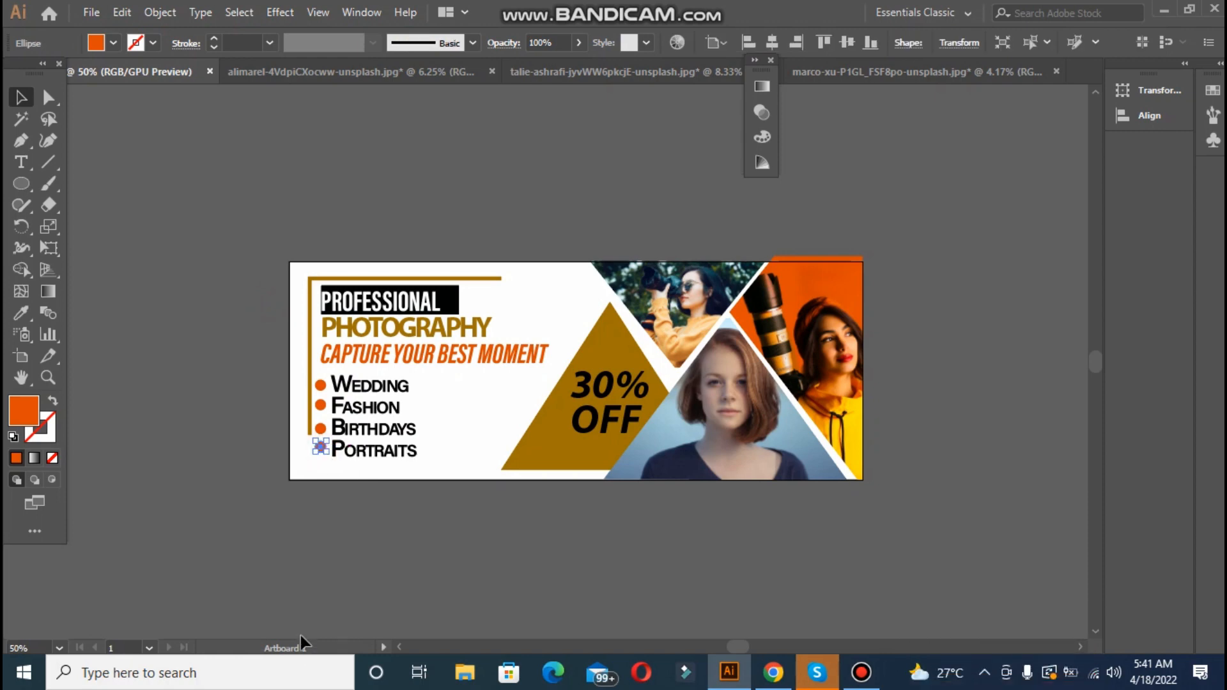
{"action": "key", "text": "Down"}
{"action": "key", "text": "Down"}
{"action": "key", "text": "Down"}
{"action": "left_click", "coordinate": [201, 340]}
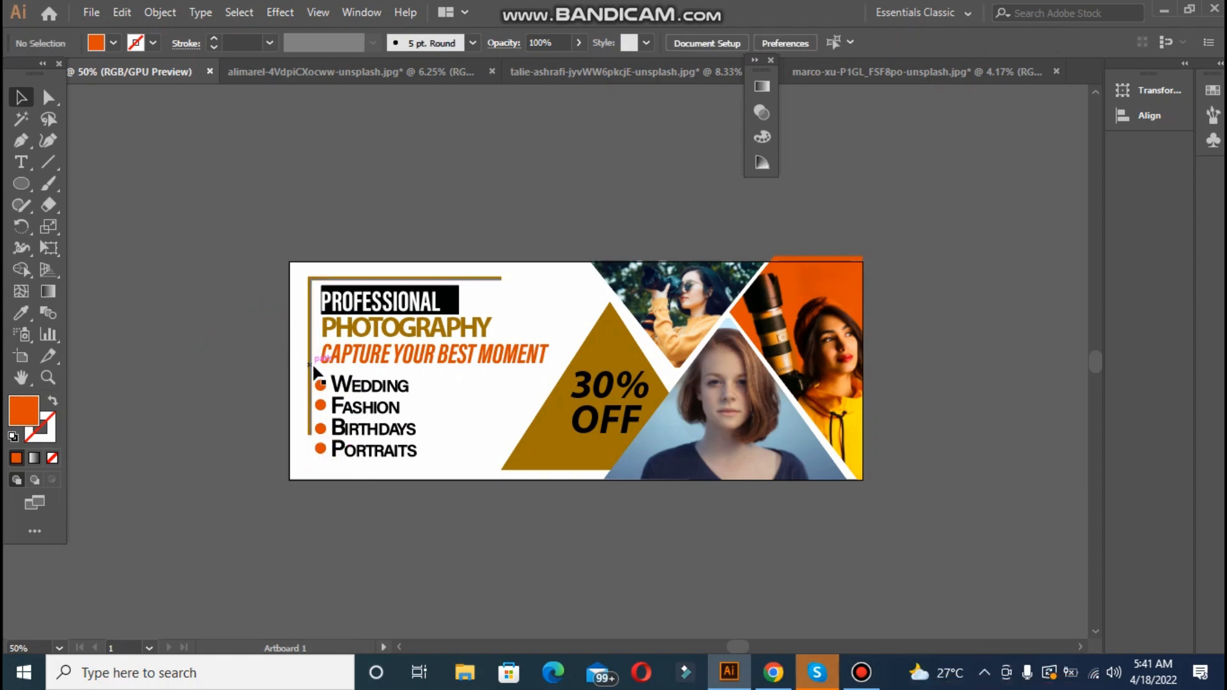
{"action": "left_click_drag", "start_coordinate": [420, 464], "coordinate": [425, 466]}
{"action": "left_click_drag", "start_coordinate": [549, 463], "coordinate": [520, 451]}
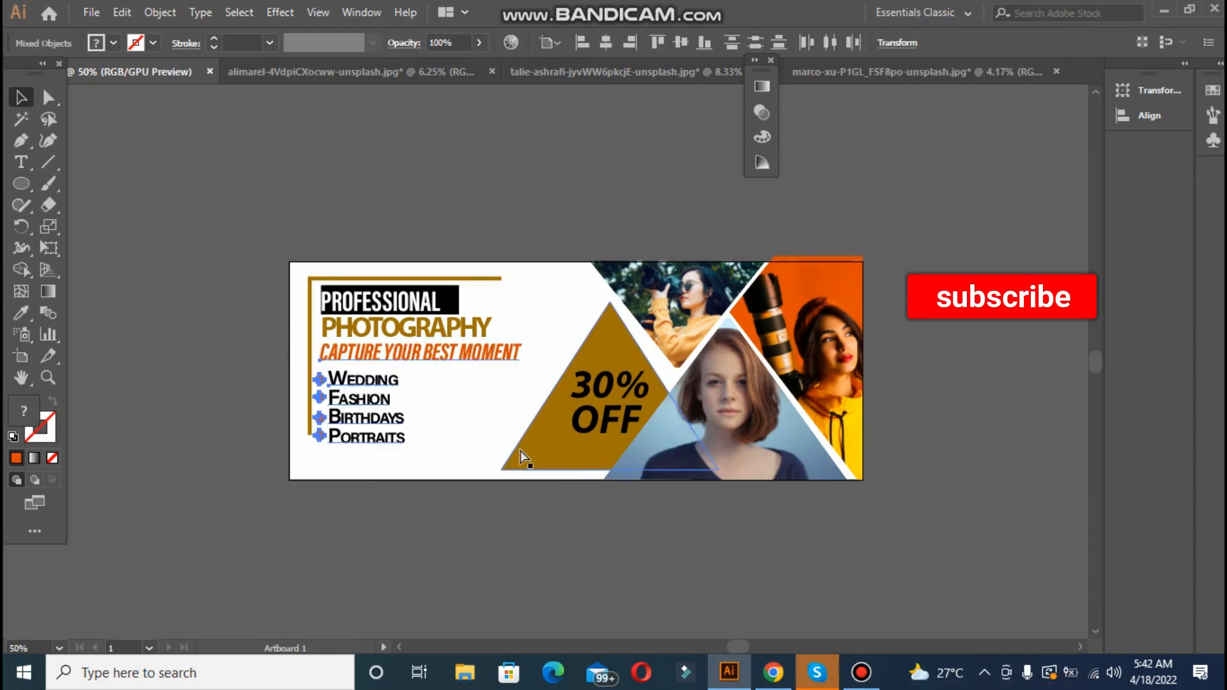
{"action": "key", "text": "ctrl+z"}
{"action": "left_click", "coordinate": [238, 353]}
{"action": "left_click_drag", "start_coordinate": [311, 371], "coordinate": [347, 402]}
{"action": "key", "text": "ctrl+z"}
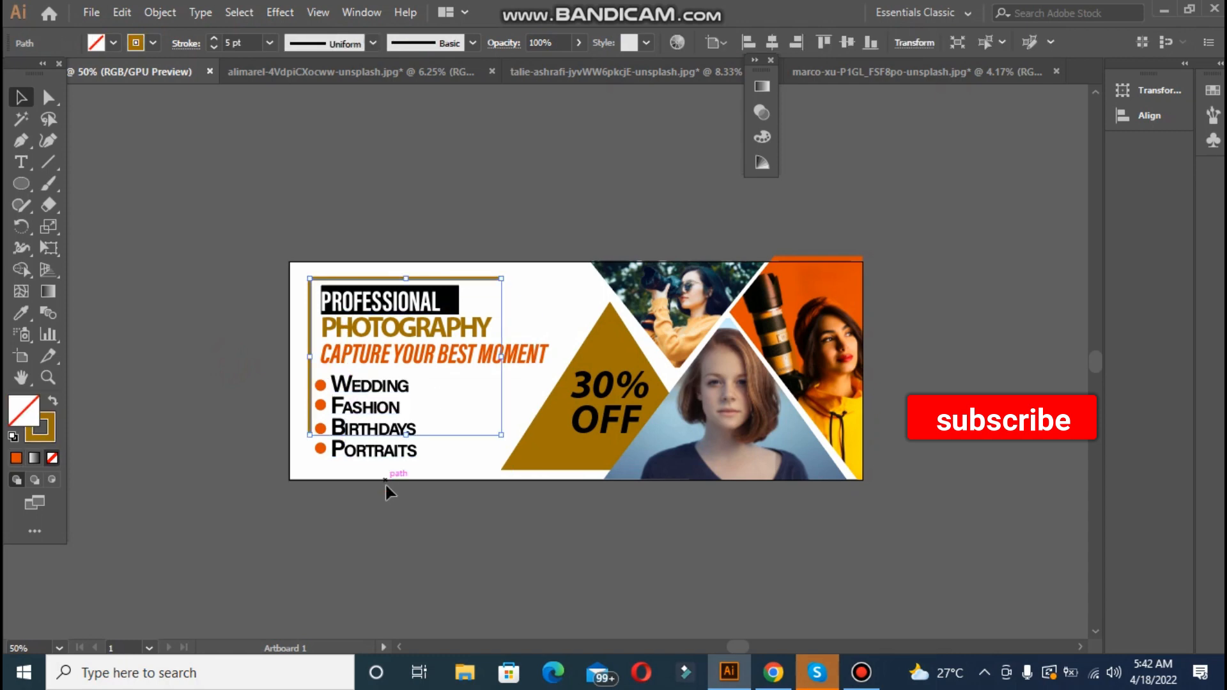
Select the services text together with its four bullets and scale them down to end within the brown frame's height
{"action": "left_click_drag", "start_coordinate": [328, 492], "coordinate": [320, 403]}
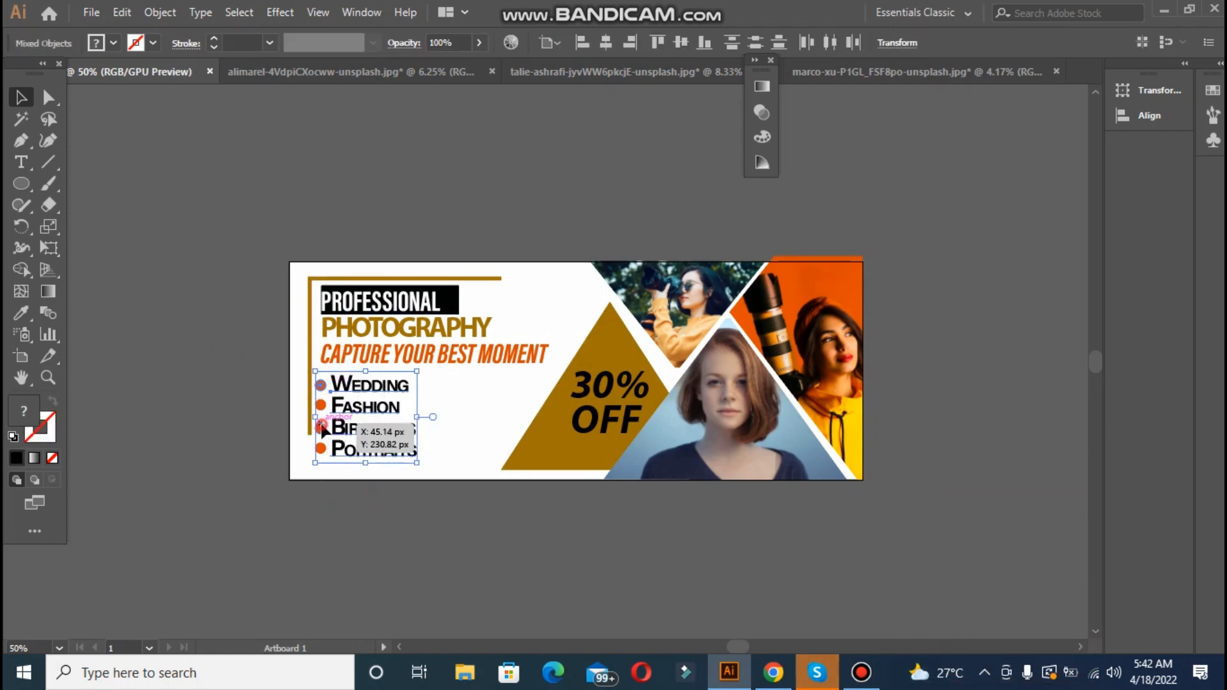
{"action": "left_click_drag", "start_coordinate": [419, 460], "coordinate": [398, 435]}
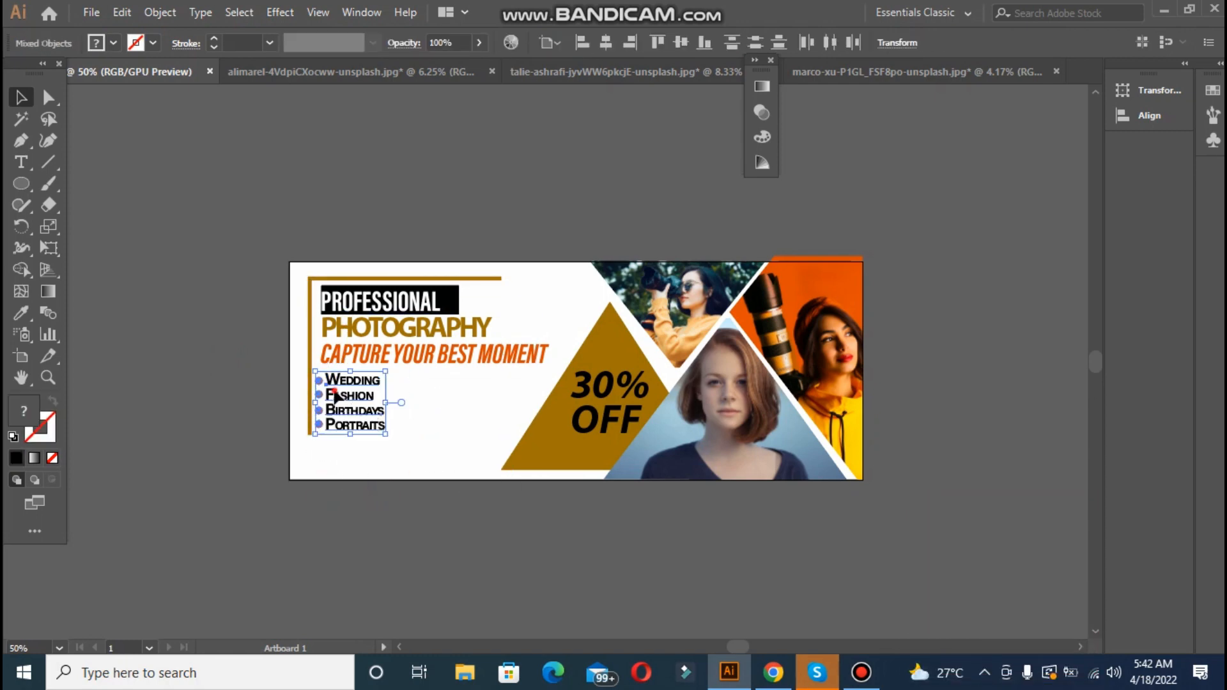
Increase the leading of the four-line services text to 23 pt
{"action": "left_click", "coordinate": [544, 47]}
{"action": "left_click", "coordinate": [503, 125]}
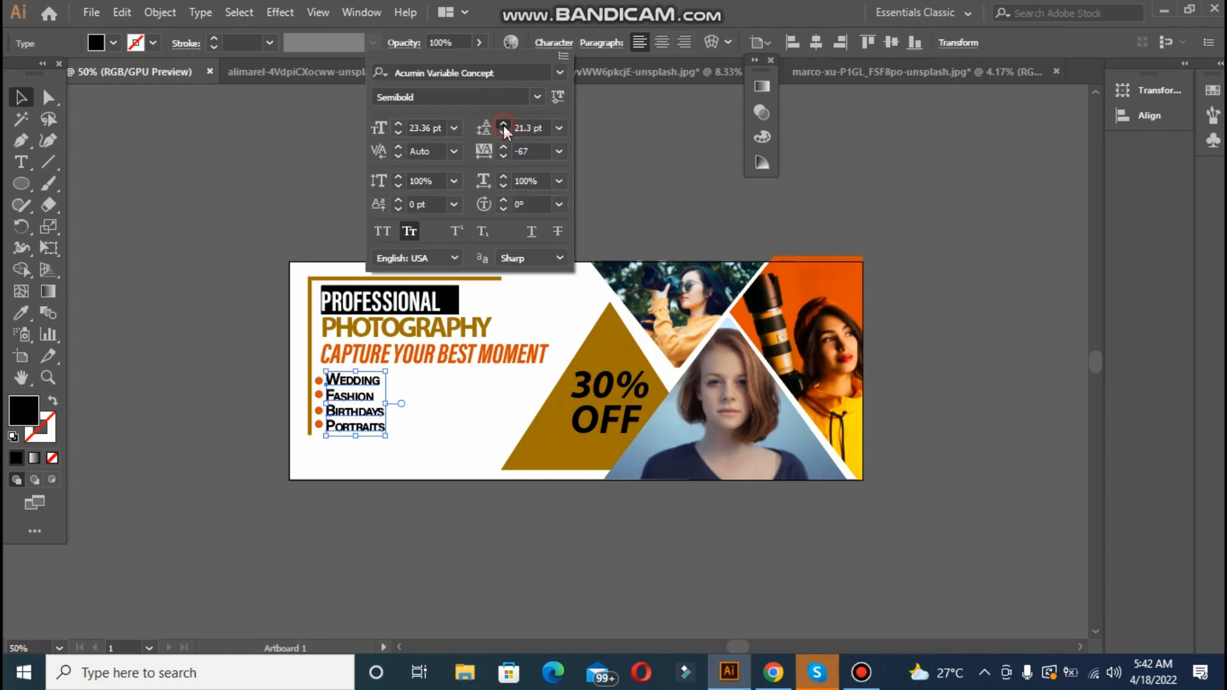
{"action": "left_click", "coordinate": [504, 125]}
{"action": "left_click", "coordinate": [627, 192]}
Move the services text down slightly and line up the Portraits bullet with its text line
{"action": "left_click_drag", "start_coordinate": [363, 395], "coordinate": [318, 433]}
{"action": "left_click", "coordinate": [261, 356]}
{"action": "key", "text": "Up"}
{"action": "key", "text": "Up"}
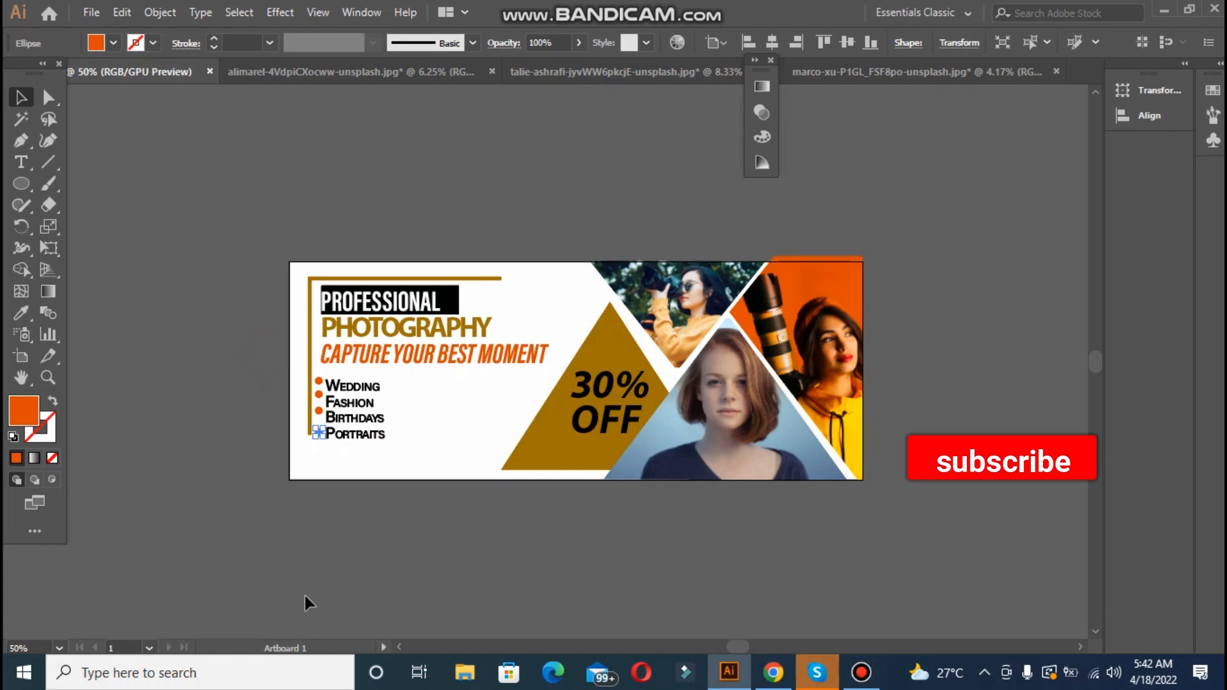
{"action": "left_click", "coordinate": [241, 504]}
Nudge the Birthdays bullet down to line up with its text line
{"action": "left_click", "coordinate": [319, 411]}
{"action": "key", "text": "Down"}
{"action": "key", "text": "Down"}
{"action": "key", "text": "Down"}
{"action": "key", "text": "Down"}
{"action": "key", "text": "Down"}
{"action": "key", "text": "Down"}
{"action": "key", "text": "Down"}
{"action": "key", "text": "Down"}
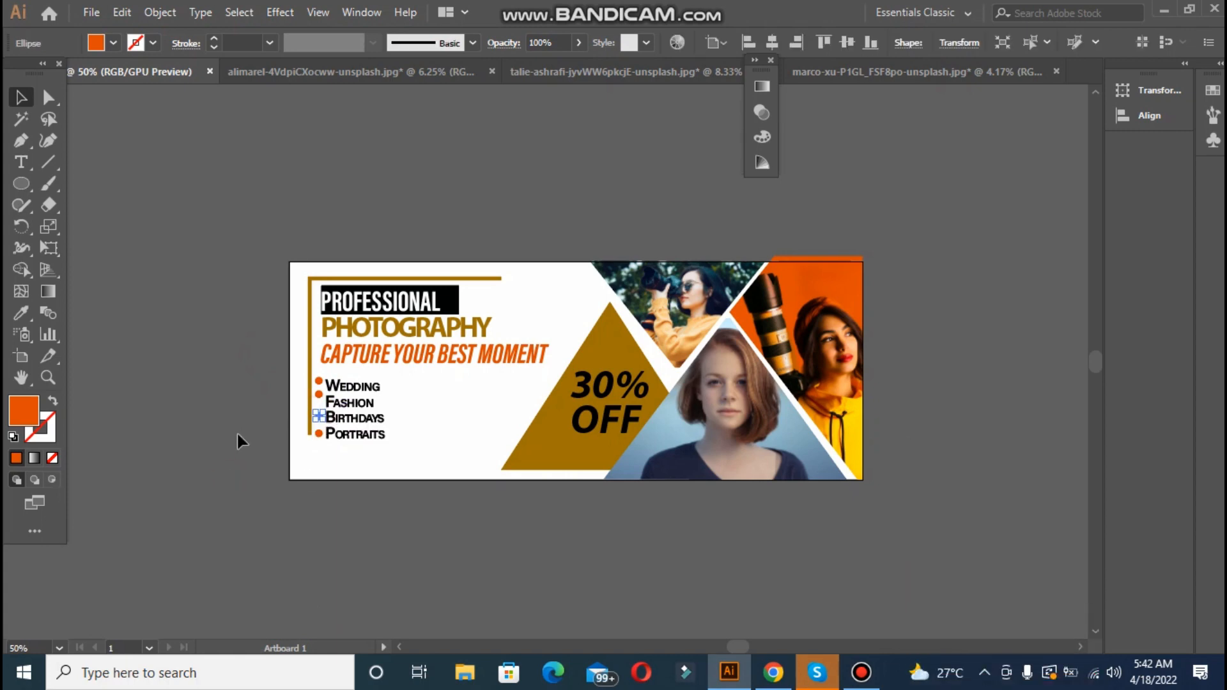
Nudge the Fashion bullet down to line up with its text line
{"action": "left_click", "coordinate": [318, 394]}
{"action": "key", "text": "Down"}
{"action": "key", "text": "Down"}
{"action": "key", "text": "Down"}
{"action": "key", "text": "Down"}
{"action": "key", "text": "Down"}
{"action": "key", "text": "Down"}
{"action": "key", "text": "Down"}
{"action": "key", "text": "Down"}
{"action": "key", "text": "Down"}
Nudge the Wedding bullet down to line up with its text line
{"action": "left_click", "coordinate": [318, 381]}
{"action": "key", "text": "Down"}
{"action": "key", "text": "Down"}
{"action": "key", "text": "Down"}
{"action": "key", "text": "Down"}
{"action": "key", "text": "Down"}
{"action": "left_click", "coordinate": [252, 344]}
Nudge the services text slightly right to widen the gap from the bullets
{"action": "left_click", "coordinate": [343, 391]}
{"action": "key", "text": "Right"}
{"action": "key", "text": "Right"}
{"action": "key", "text": "Right"}
{"action": "key", "text": "Right"}
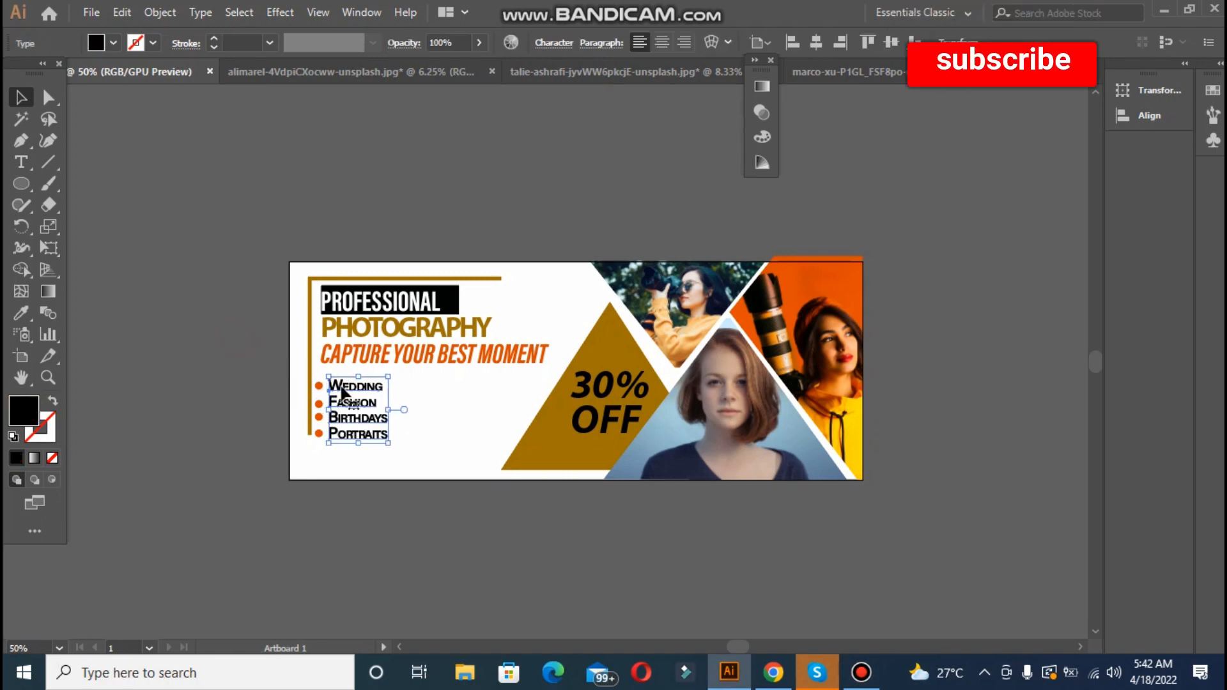
{"action": "left_click", "coordinate": [271, 323]}
Draw a small black button rectangle below the services list, beside the brown triangle's lower corner
{"action": "left_click", "coordinate": [18, 185]}
{"action": "key", "text": "m"}
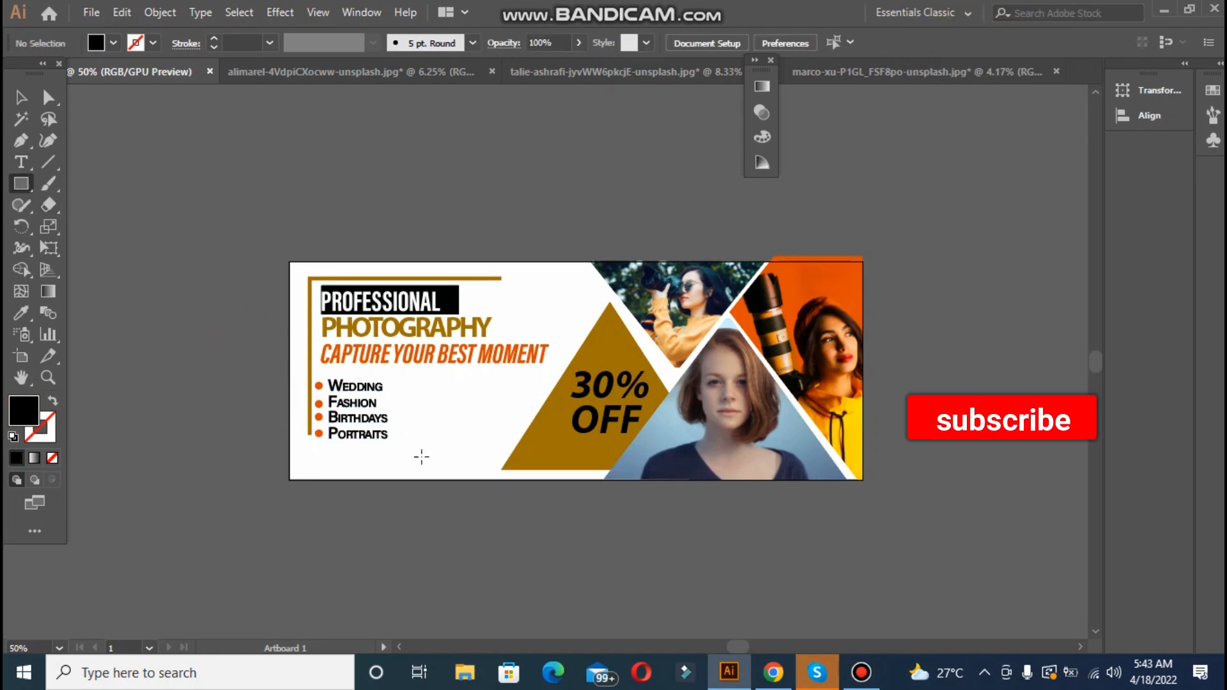
{"action": "left_click_drag", "start_coordinate": [406, 443], "coordinate": [490, 469]}
Add the text SHOP NOW outside the artboard and scale it down to fit within the button rectangle's width
{"action": "key", "text": "t"}
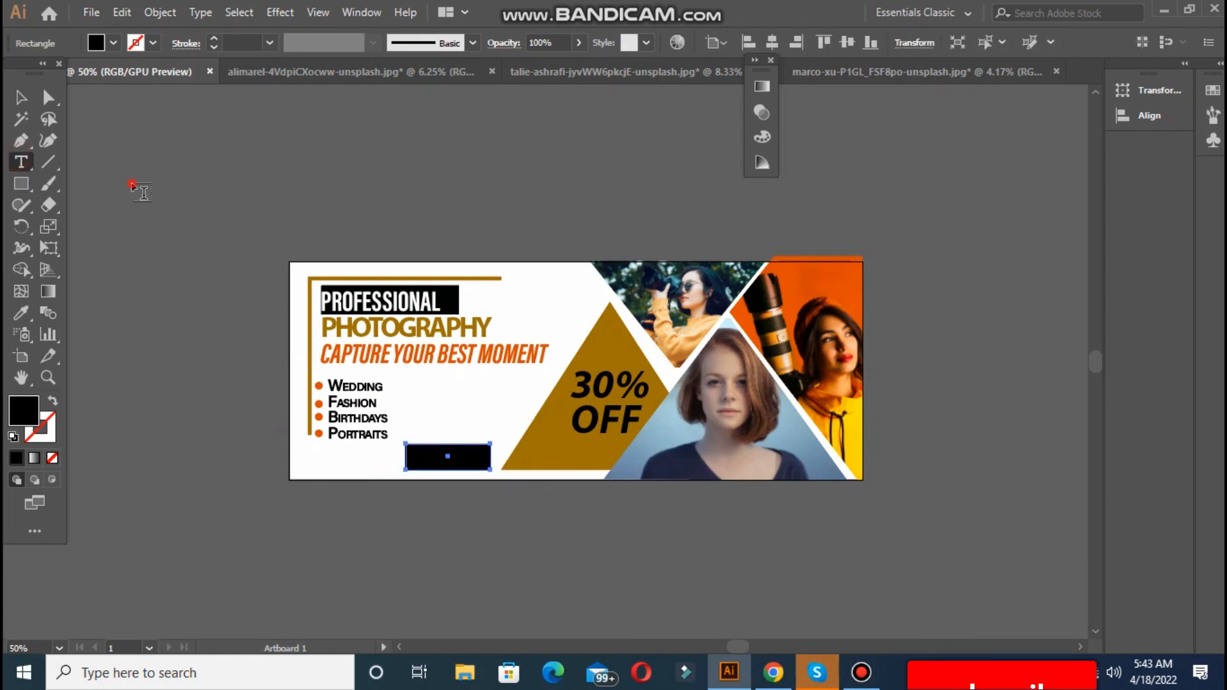
{"action": "left_click", "coordinate": [133, 183]}
{"action": "type", "text": "SHOP NOW"}
{"action": "key", "text": "Escape"}
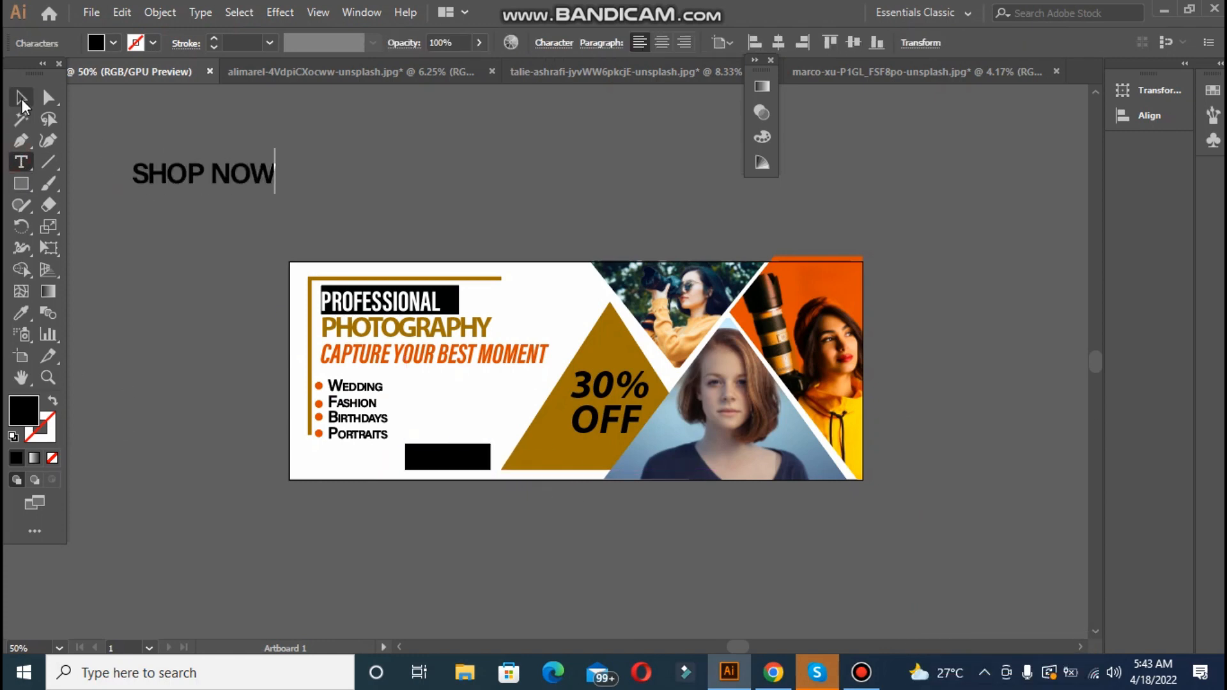
{"action": "left_click_drag", "start_coordinate": [241, 168], "coordinate": [214, 171]}
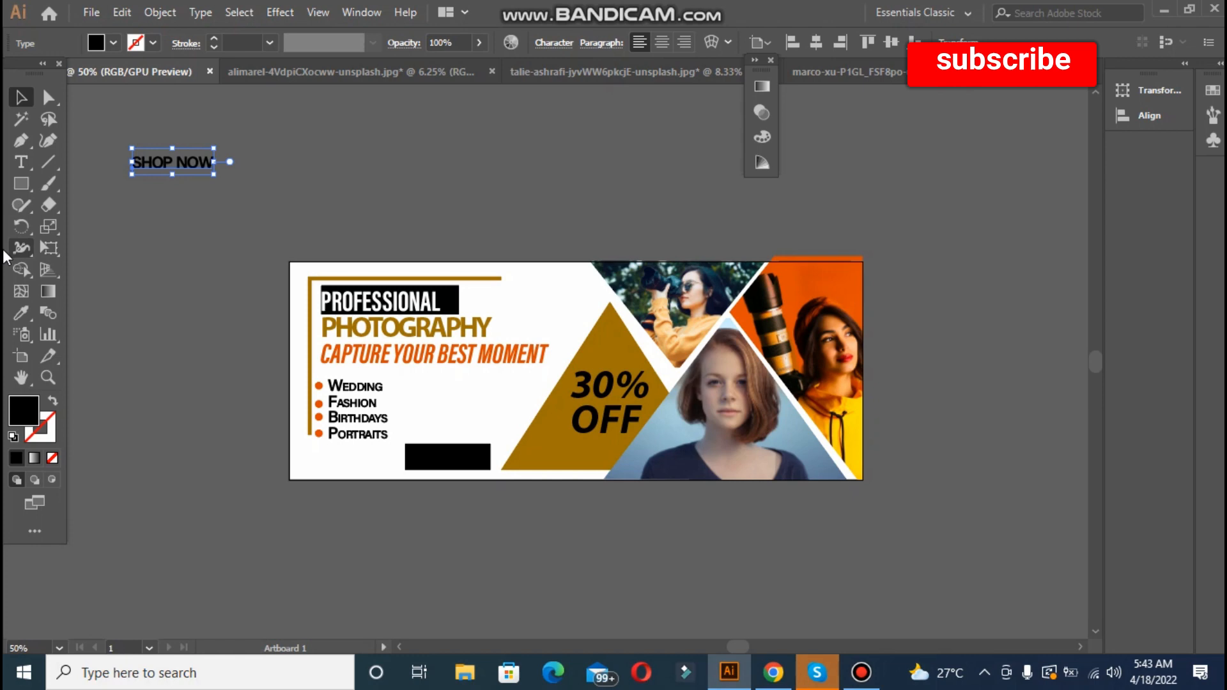
Give the SHOP NOW text a white fill without a stroke and close the floating panel group
{"action": "left_click", "coordinate": [26, 313]}
{"action": "left_click", "coordinate": [671, 463]}
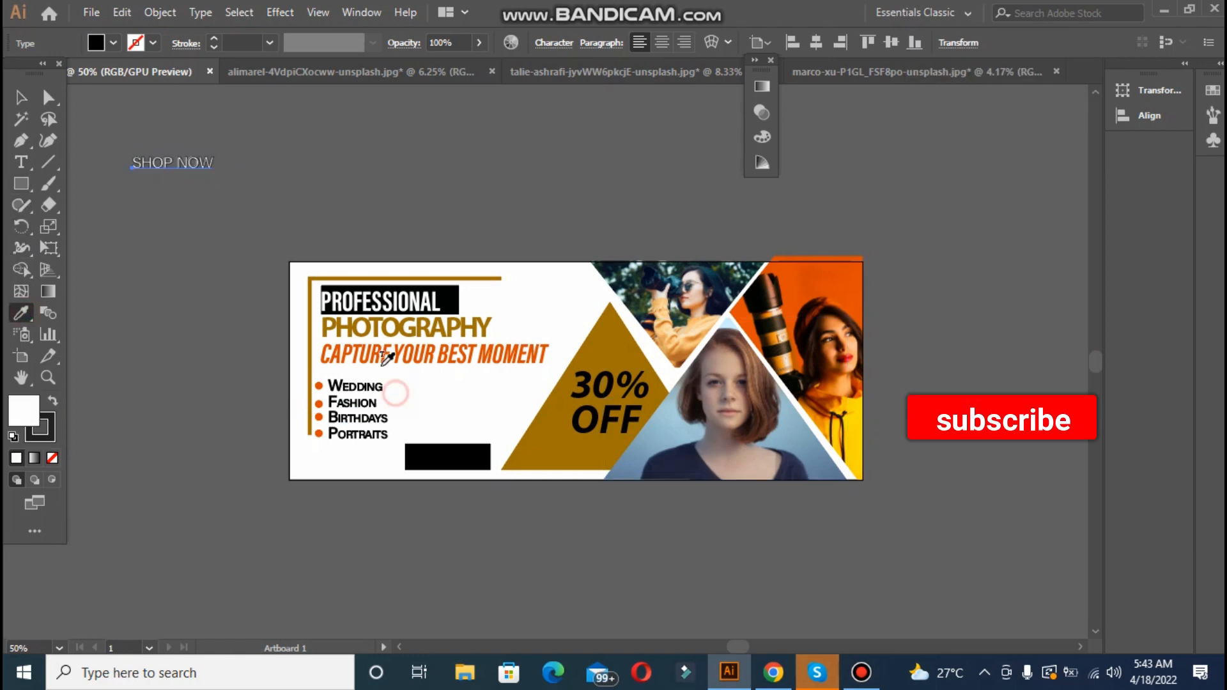
{"action": "left_click", "coordinate": [51, 437]}
{"action": "left_click", "coordinate": [53, 457]}
{"action": "left_click", "coordinate": [715, 77]}
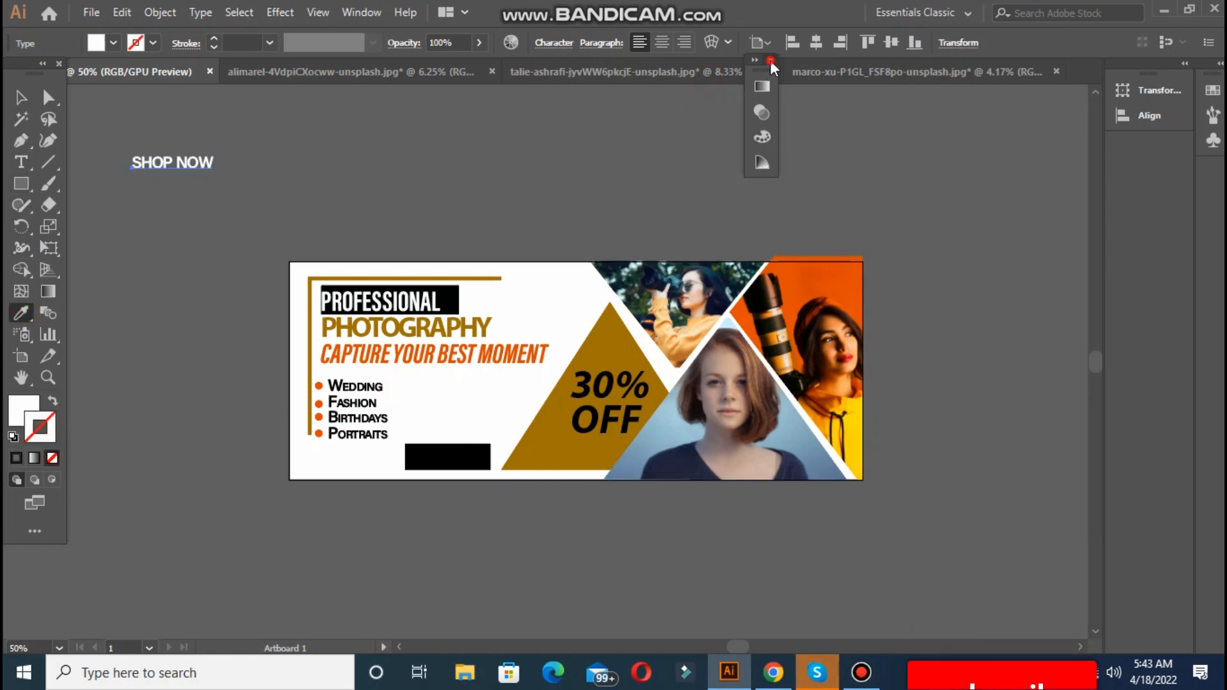
{"action": "left_click", "coordinate": [770, 60]}
Recolor the button rectangle dark navy, sampled from the shirt in the center portrait photo
{"action": "left_click", "coordinate": [18, 98]}
{"action": "left_click", "coordinate": [447, 457]}
{"action": "left_click", "coordinate": [21, 314]}
{"action": "left_click", "coordinate": [641, 466]}
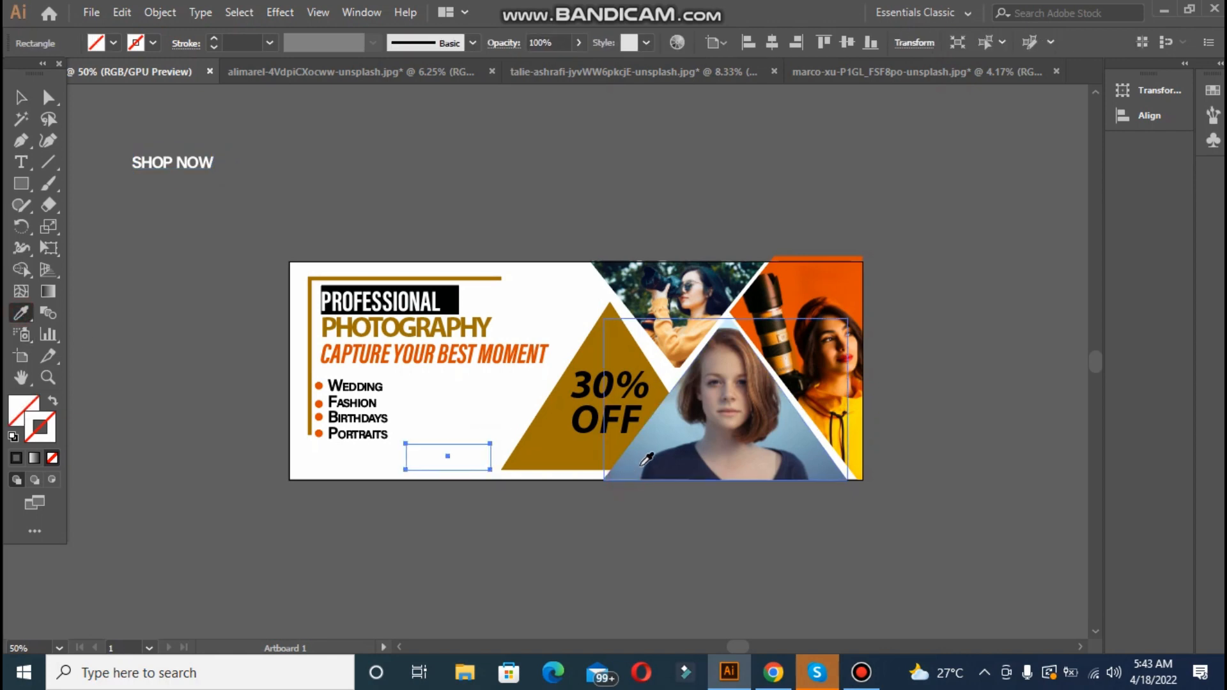
{"action": "left_click", "coordinate": [776, 336]}
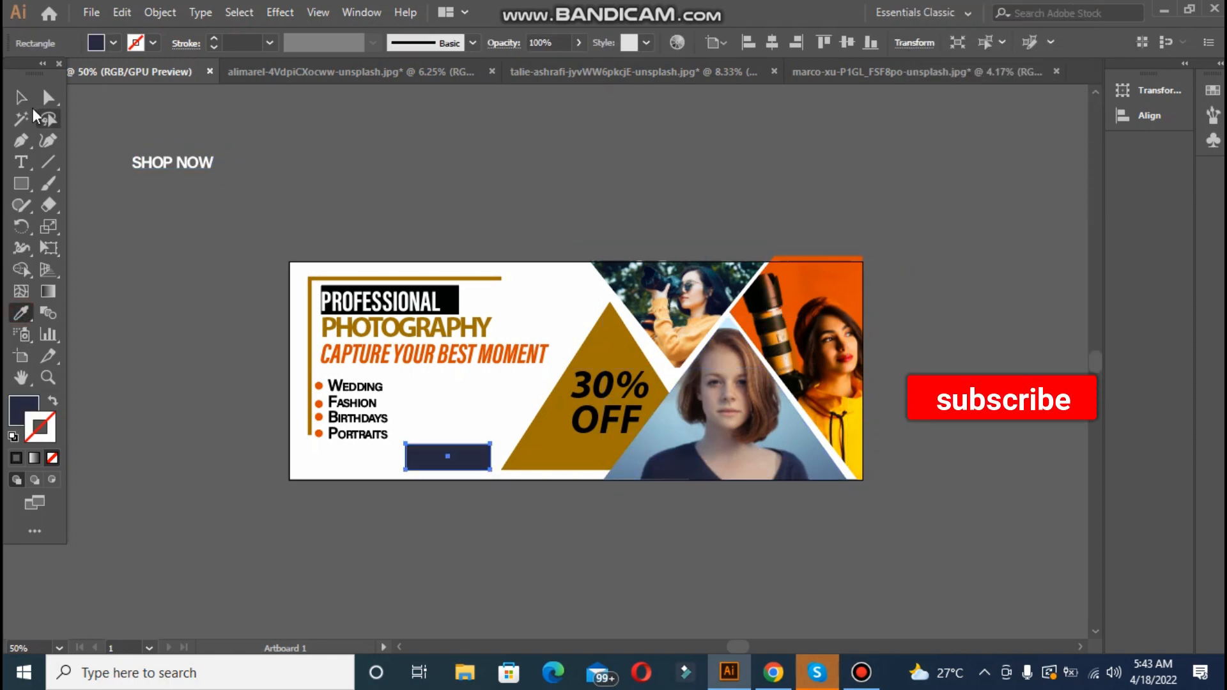
Place the SHOP NOW text on the navy button rectangle and center it there
{"action": "left_click", "coordinate": [18, 98]}
{"action": "left_click_drag", "start_coordinate": [178, 176], "coordinate": [436, 458]}
{"action": "left_click", "coordinate": [448, 520]}
{"action": "left_click", "coordinate": [437, 446]}
{"action": "left_click", "coordinate": [440, 455], "text": "shift"}
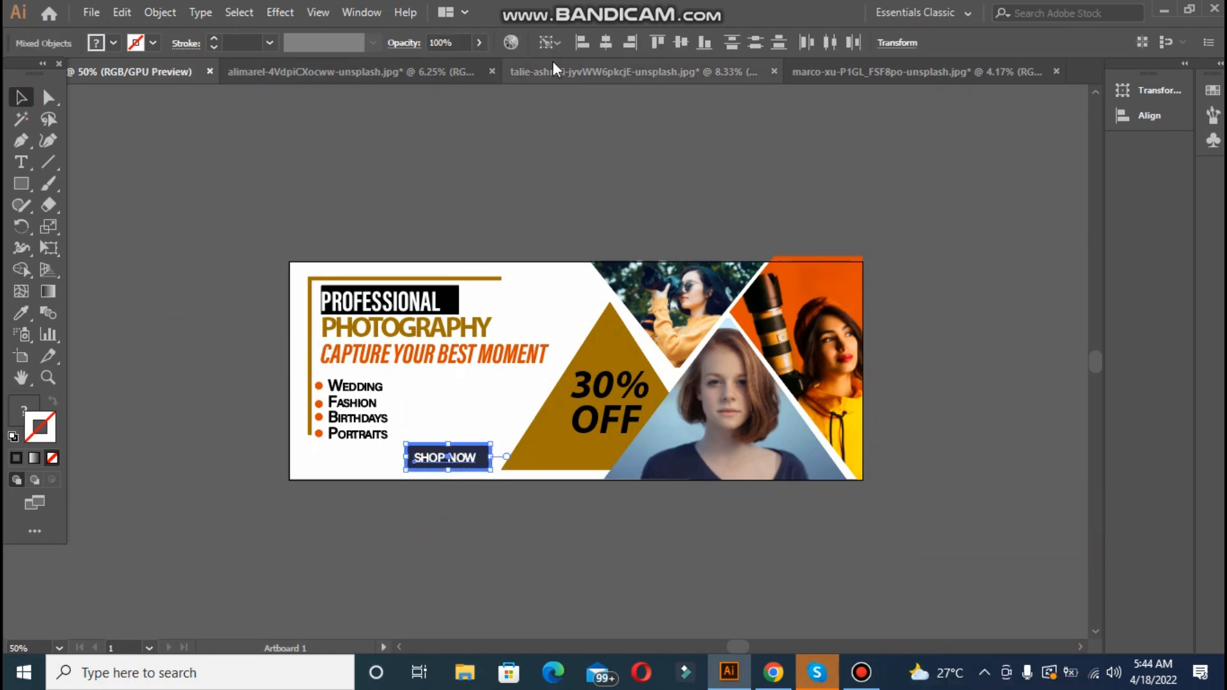
{"action": "left_click", "coordinate": [606, 159]}
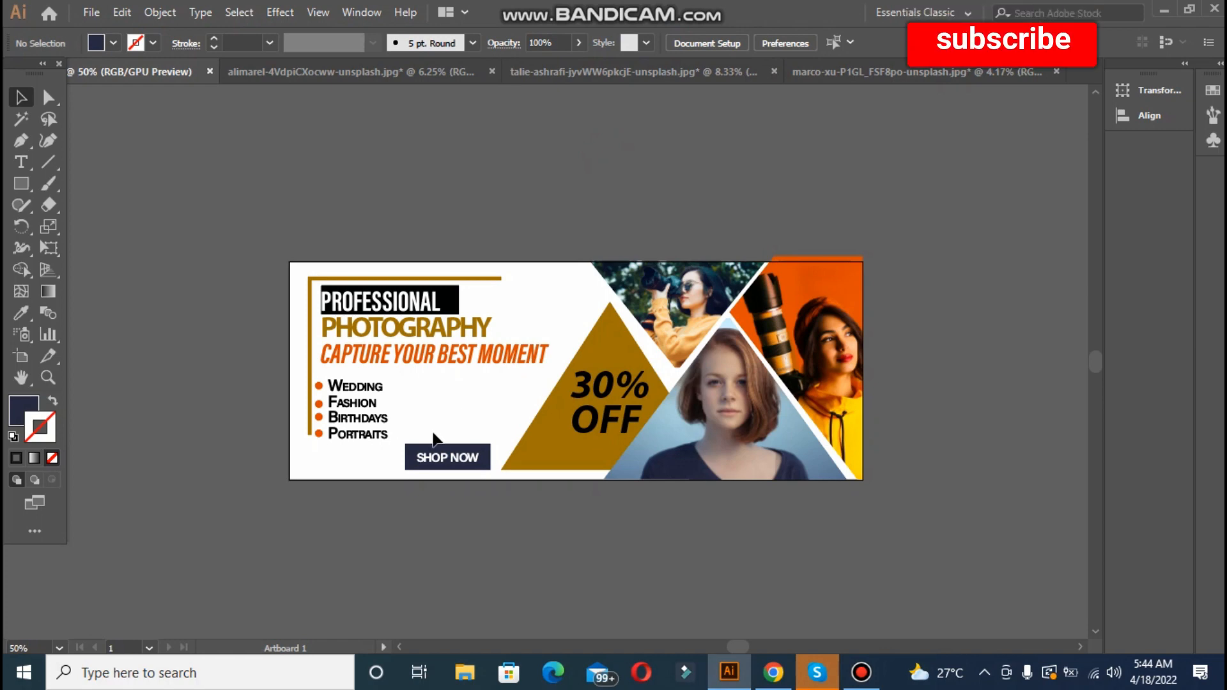
Add a text line outside the artboard reading CALL: followed by the phone number
{"action": "left_click", "coordinate": [21, 163]}
{"action": "left_click", "coordinate": [153, 291]}
{"action": "type", "text": "C"}
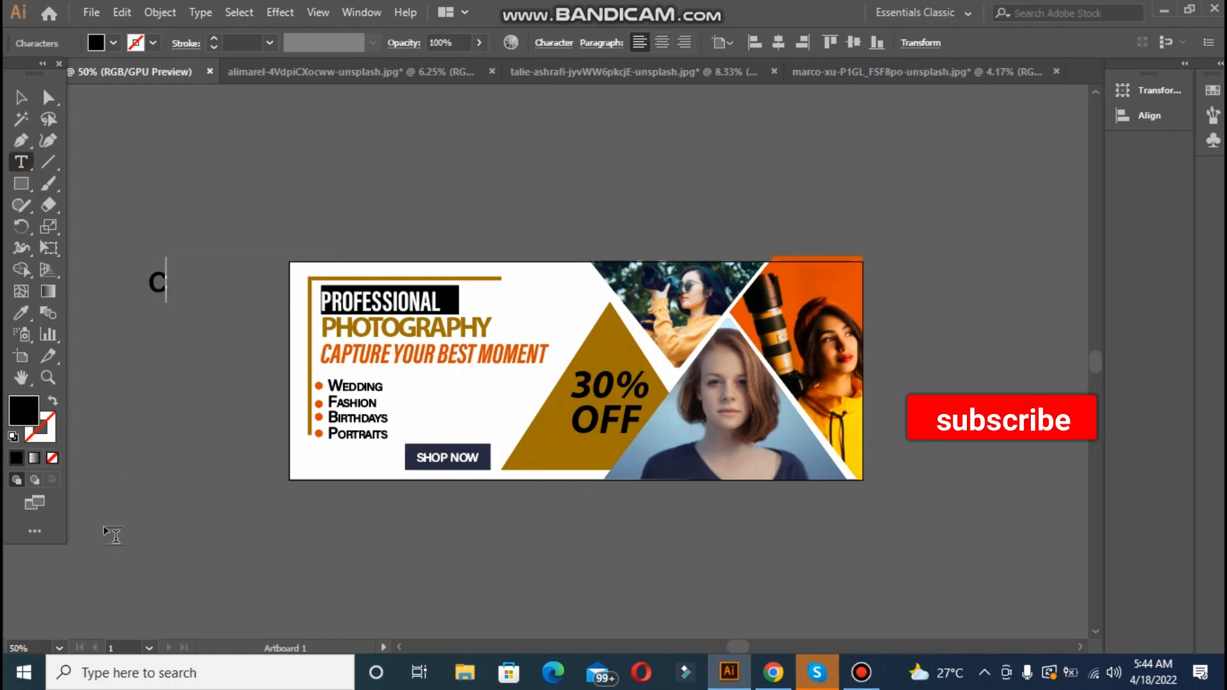
{"action": "type", "text": "ALL:111-222-333"}
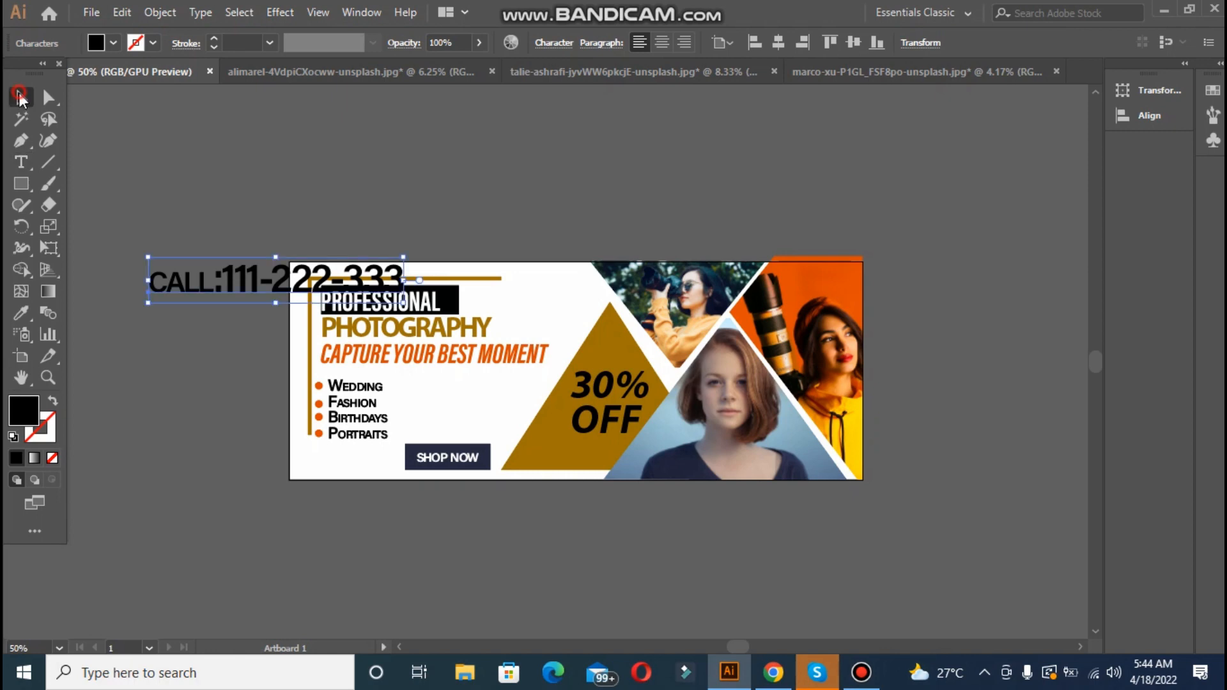
Switch the word CALL in the contact line from small caps to all caps
{"action": "double_click", "coordinate": [181, 284]}
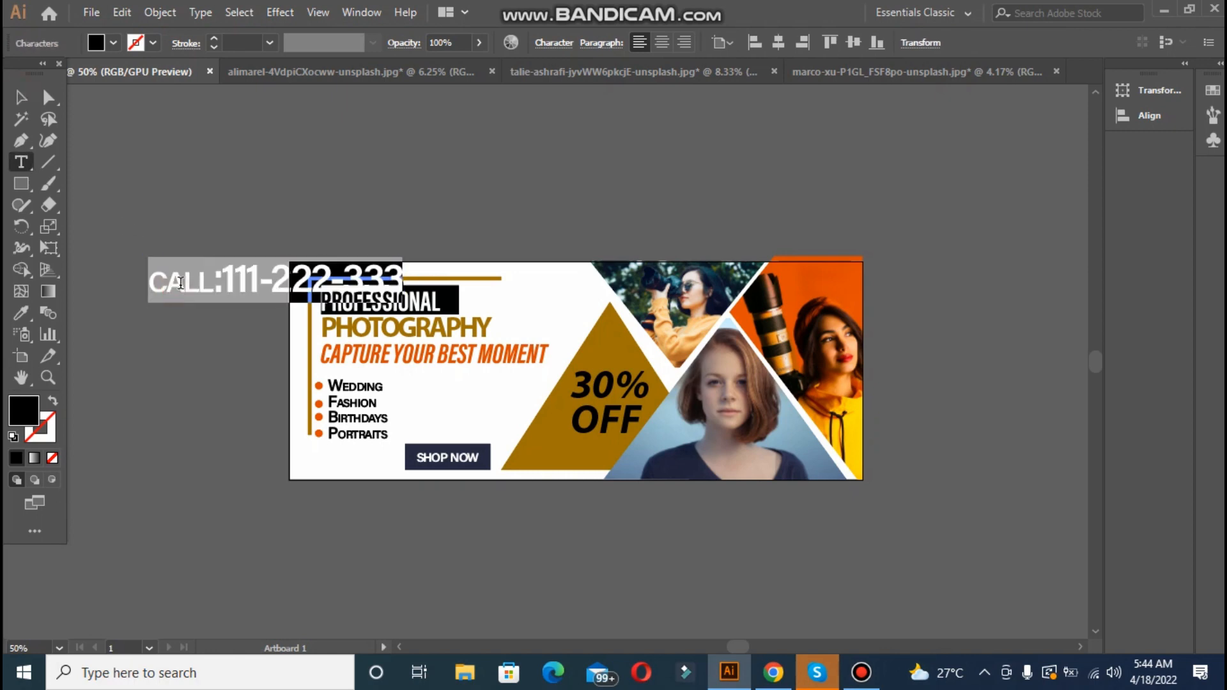
{"action": "left_click", "coordinate": [216, 285]}
{"action": "left_click", "coordinate": [561, 44]}
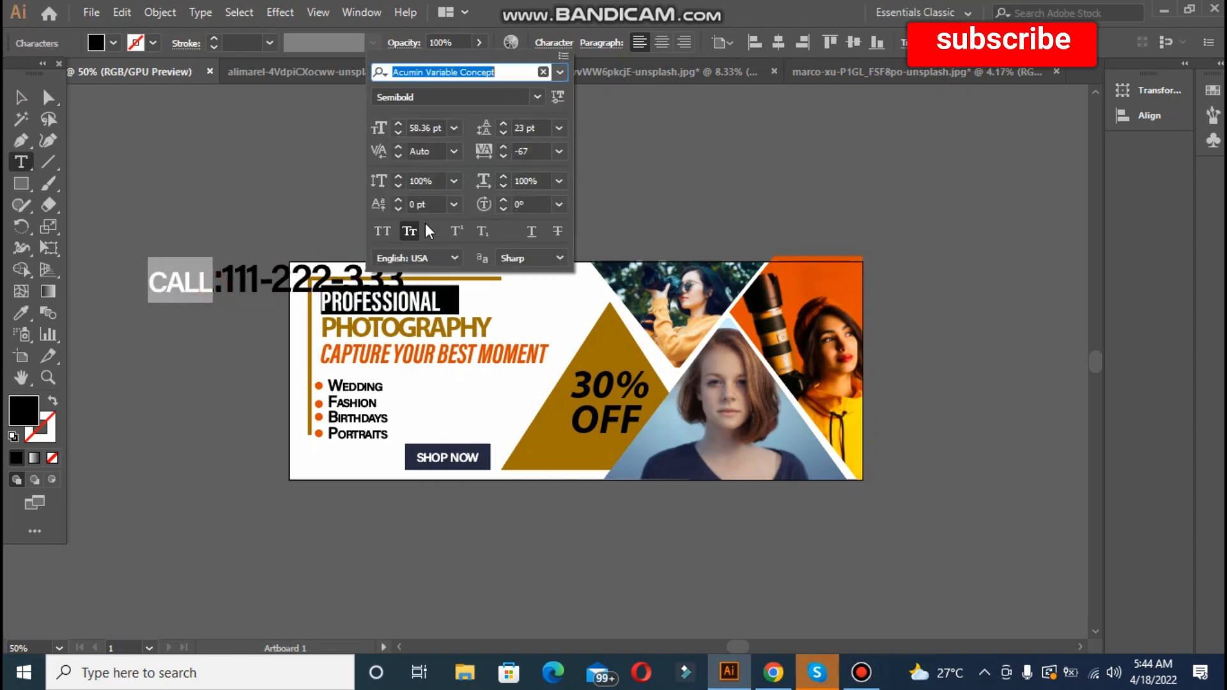
{"action": "left_click", "coordinate": [412, 230]}
{"action": "left_click", "coordinate": [387, 232]}
{"action": "left_click", "coordinate": [207, 213]}
{"action": "key", "text": "Escape"}
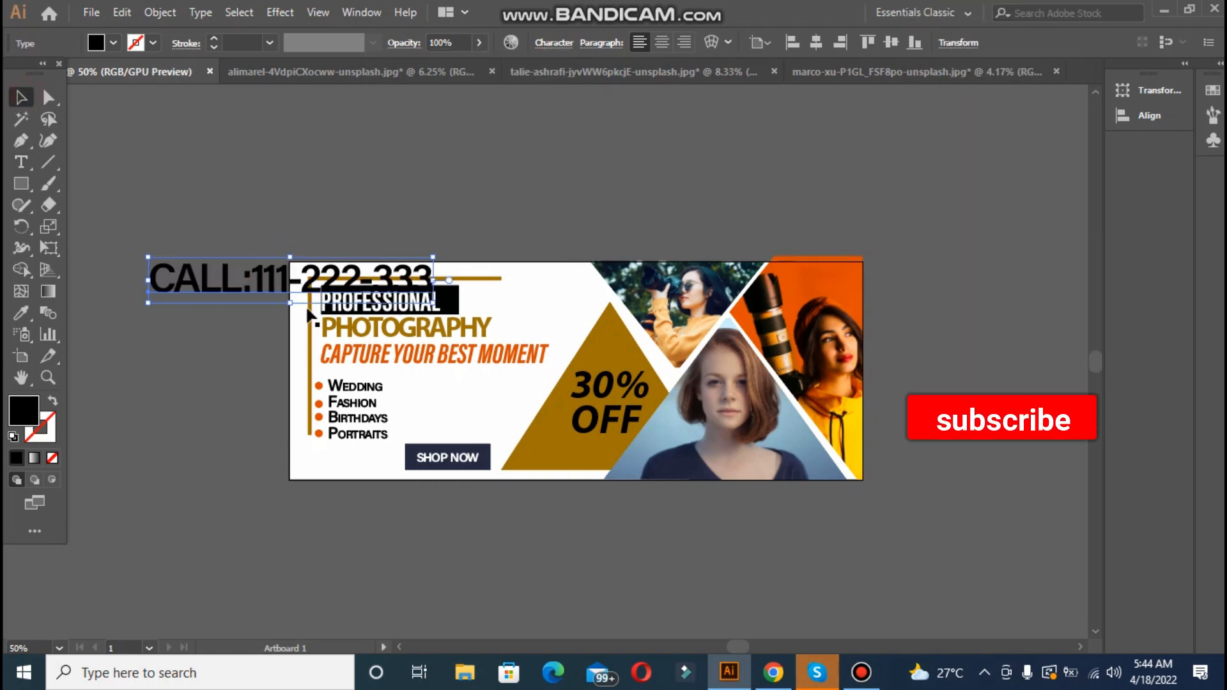
Scale down the contact line and place it in the banner's lower-left corner, beside the SHOP NOW button
{"action": "left_click_drag", "start_coordinate": [149, 256], "coordinate": [189, 151]}
{"action": "mouse_move", "coordinate": [245, 321]}
{"action": "left_mouse_down"}
{"action": "mouse_move", "coordinate": [182, 302]}
{"action": "mouse_move", "coordinate": [233, 310]}
{"action": "left_mouse_up"}
{"action": "left_click_drag", "start_coordinate": [150, 307], "coordinate": [314, 483]}
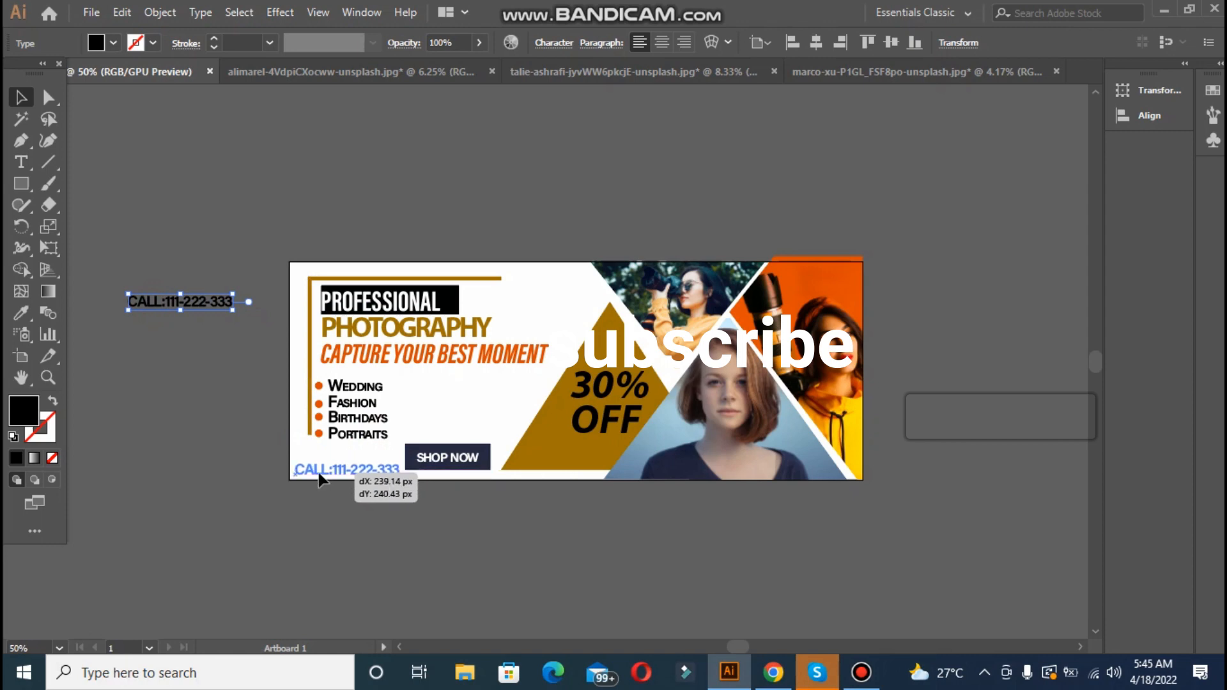
{"action": "left_click", "coordinate": [225, 416]}
Extend the brown frame upward and to the left for more room around the title text
{"action": "left_click", "coordinate": [341, 357]}
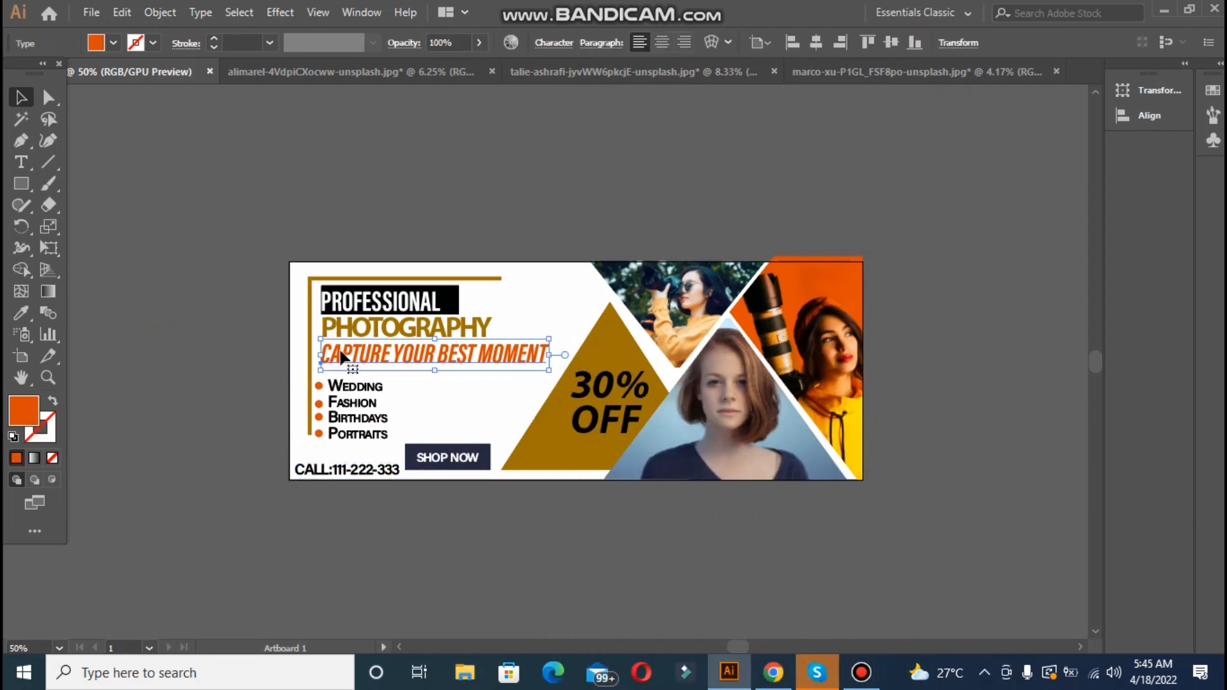
{"action": "left_click", "coordinate": [407, 277]}
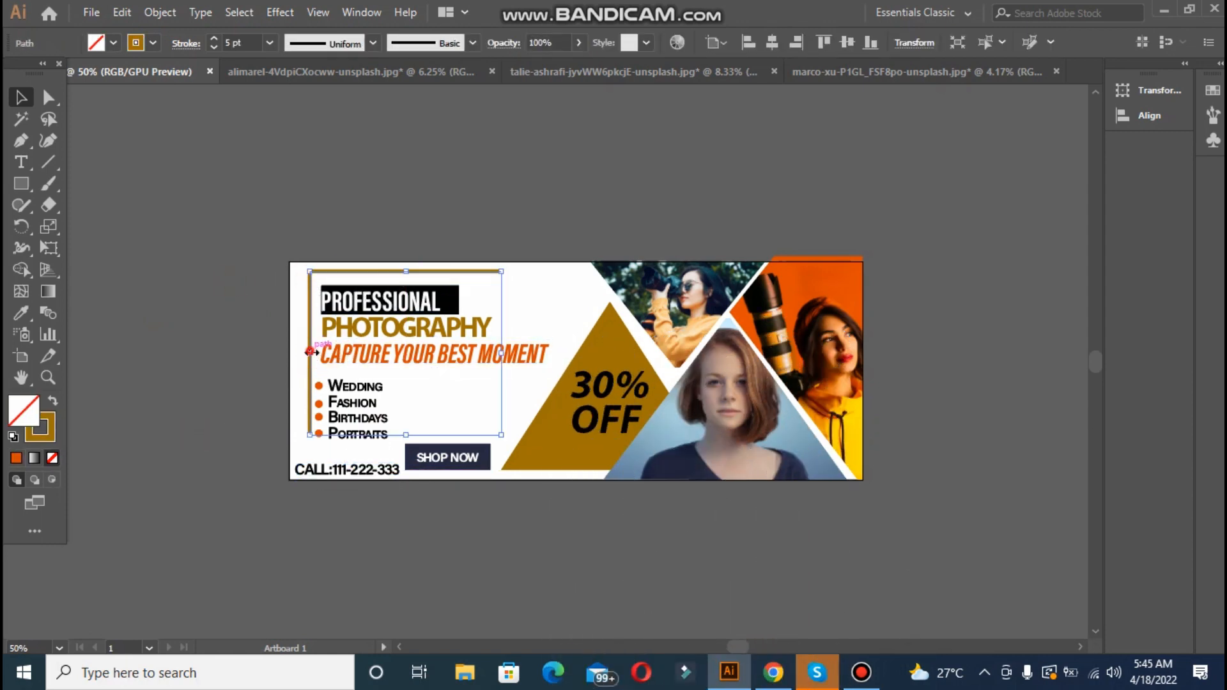
{"action": "left_click_drag", "start_coordinate": [310, 352], "coordinate": [301, 353]}
{"action": "left_click", "coordinate": [261, 346]}
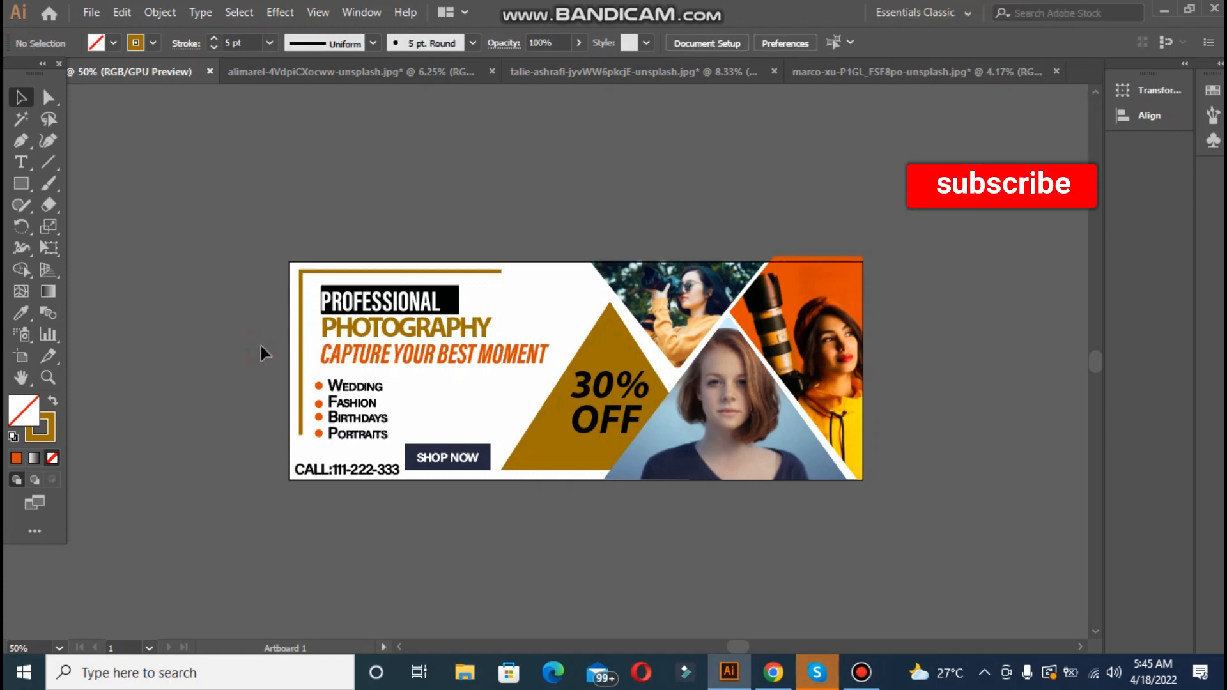
{"action": "left_click", "coordinate": [383, 476]}
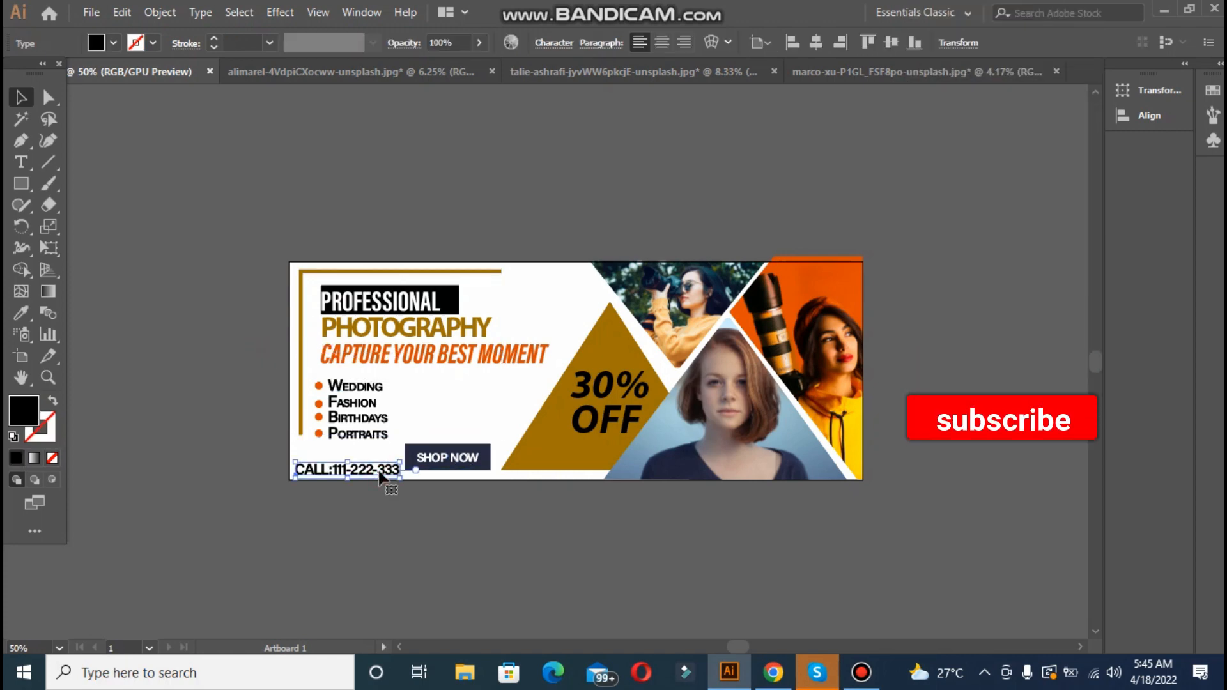
{"action": "left_click", "coordinate": [248, 371]}
Change the banner's background rectangle from white to a light blue-gray fill without a stroke
{"action": "left_click", "coordinate": [378, 263]}
{"action": "left_click", "coordinate": [373, 230]}
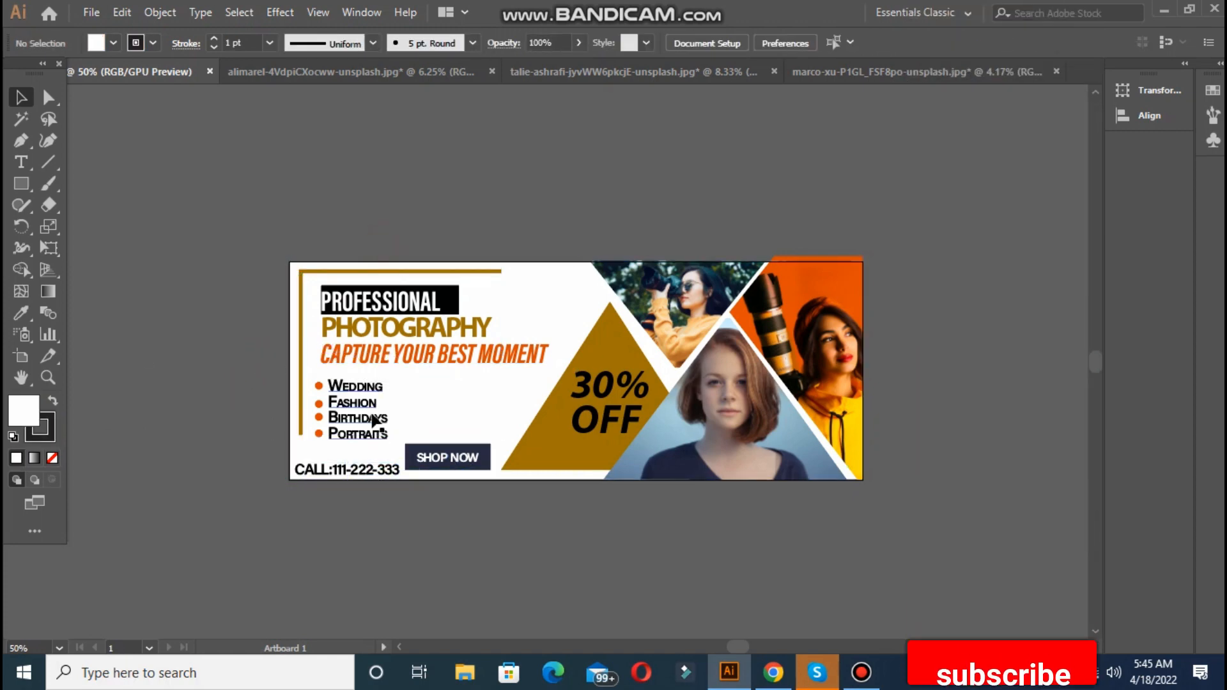
{"action": "left_click", "coordinate": [399, 427]}
{"action": "double_click", "coordinate": [23, 415]}
{"action": "left_click", "coordinate": [402, 254]}
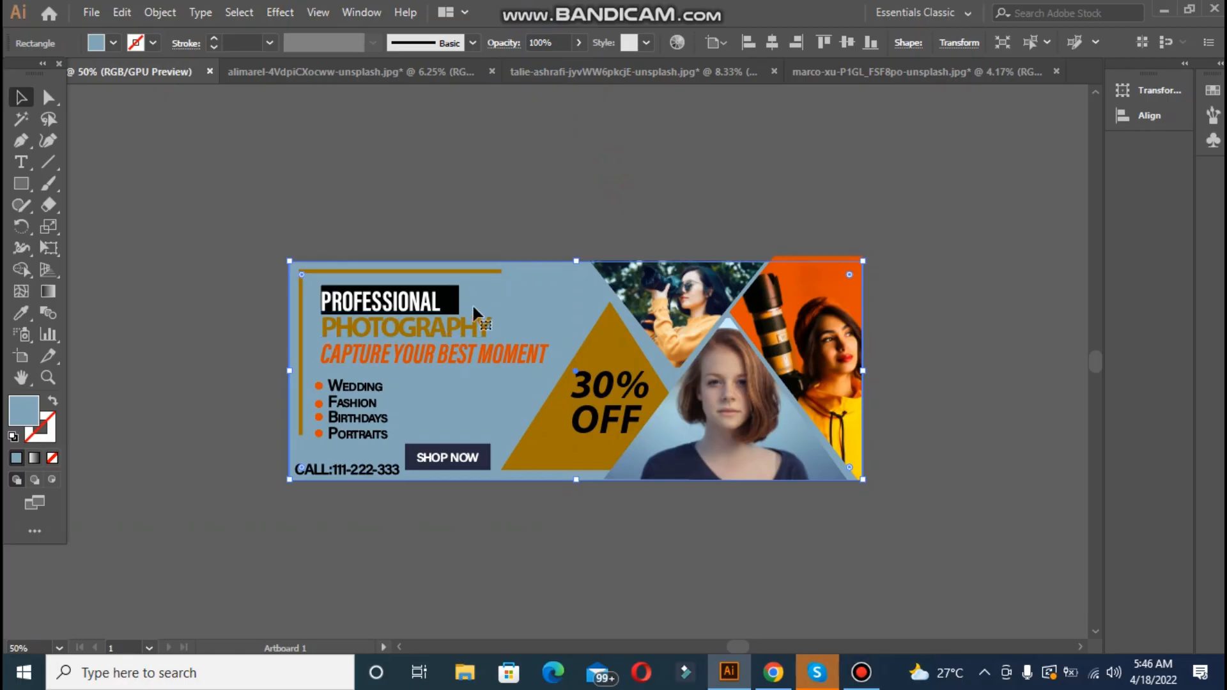
Shift the black box behind PROFESSIONAL slightly left to frame the word evenly
{"action": "left_click", "coordinate": [453, 304]}
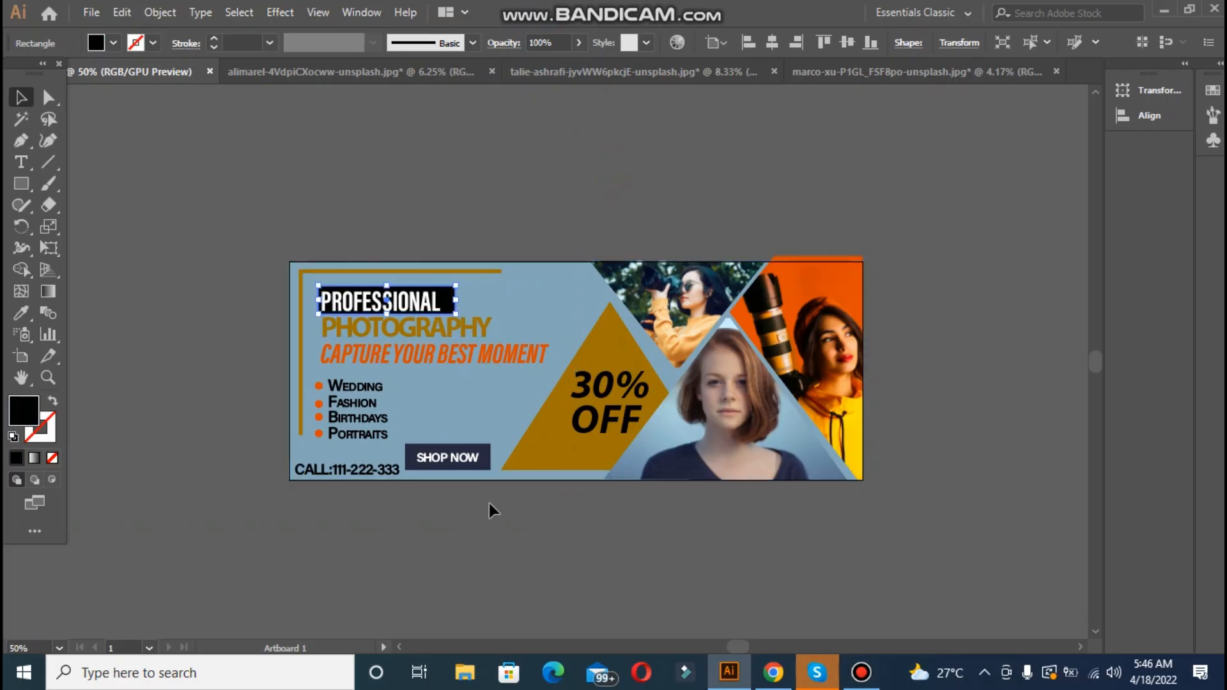
{"action": "left_click", "coordinate": [258, 320]}
Try a pale cream fill on the CAPTURE YOUR BEST MOMENT tagline, sampled from the yellow sweater photo
{"action": "double_click", "coordinate": [391, 349]}
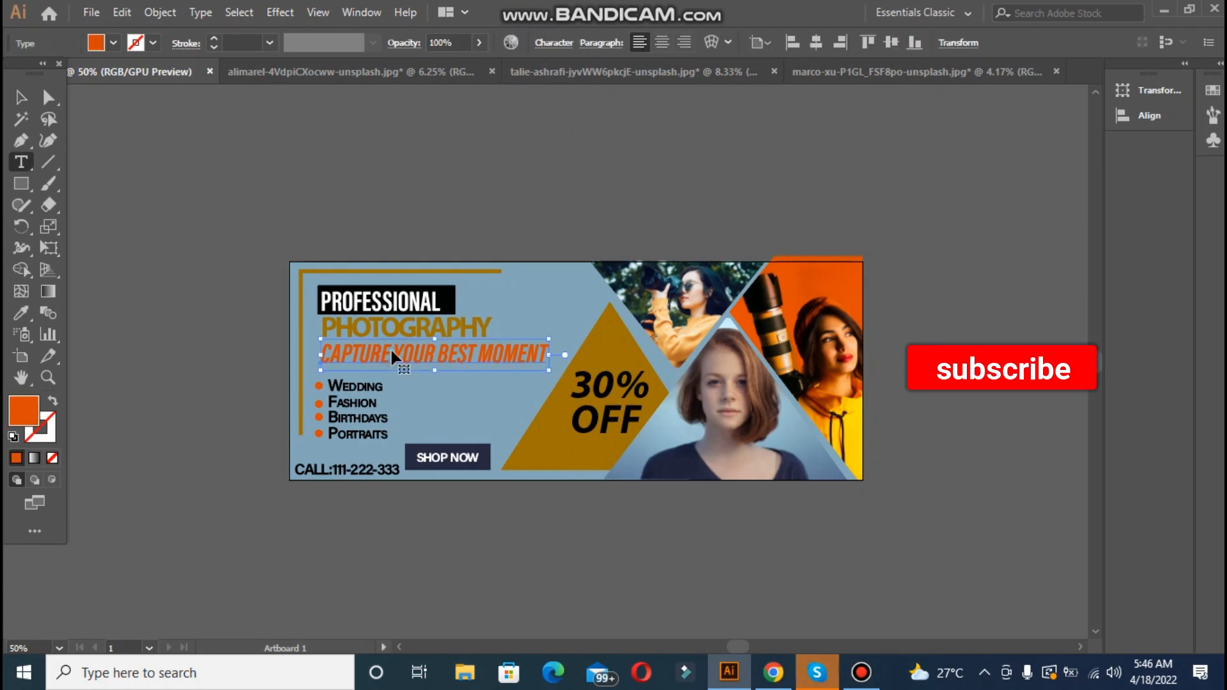
{"action": "double_click", "coordinate": [391, 349]}
{"action": "triple_click", "coordinate": [391, 349]}
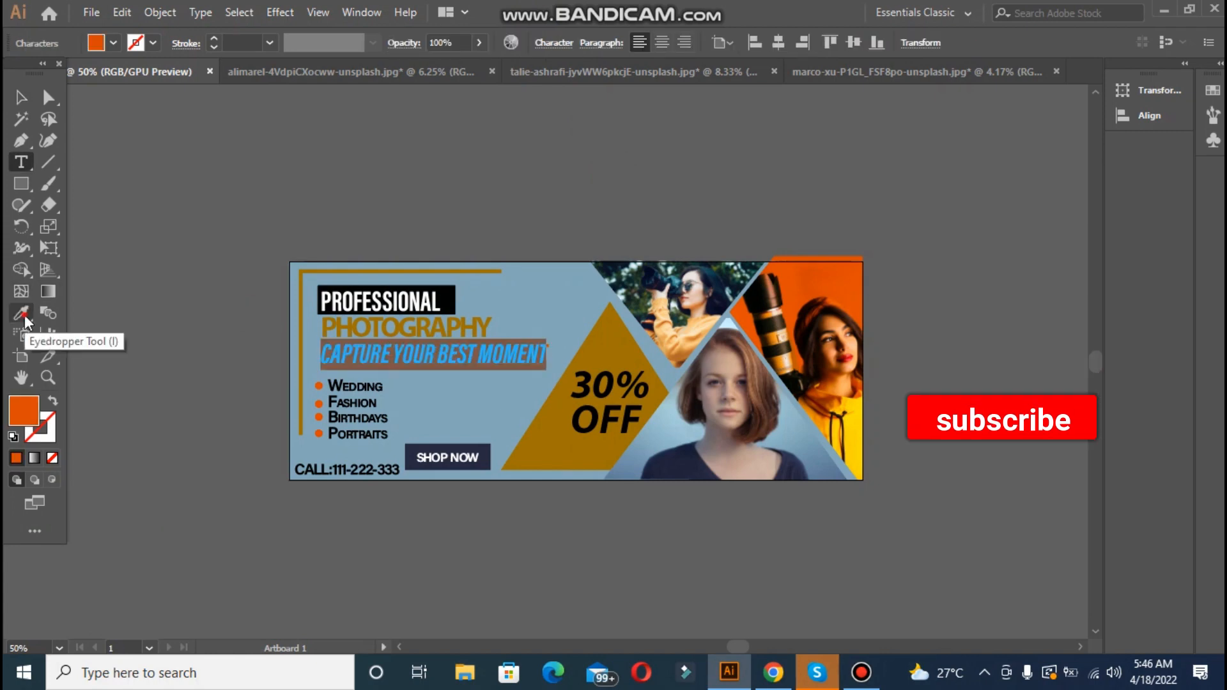
{"action": "left_click", "coordinate": [24, 316]}
{"action": "left_click", "coordinate": [665, 323]}
{"action": "left_click", "coordinate": [19, 98]}
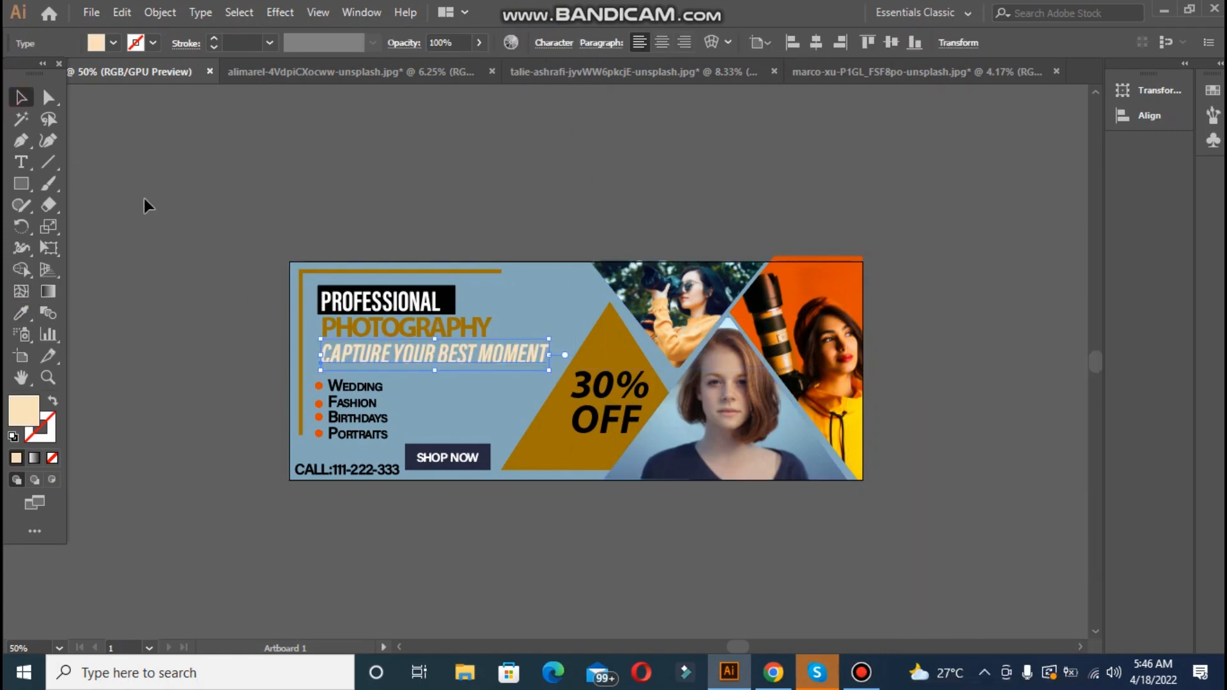
Try a light orange fill on the CAPTURE YOUR BEST MOMENT tagline, sampled with the Eyedropper
{"action": "triple_click", "coordinate": [466, 348]}
{"action": "left_click", "coordinate": [22, 313]}
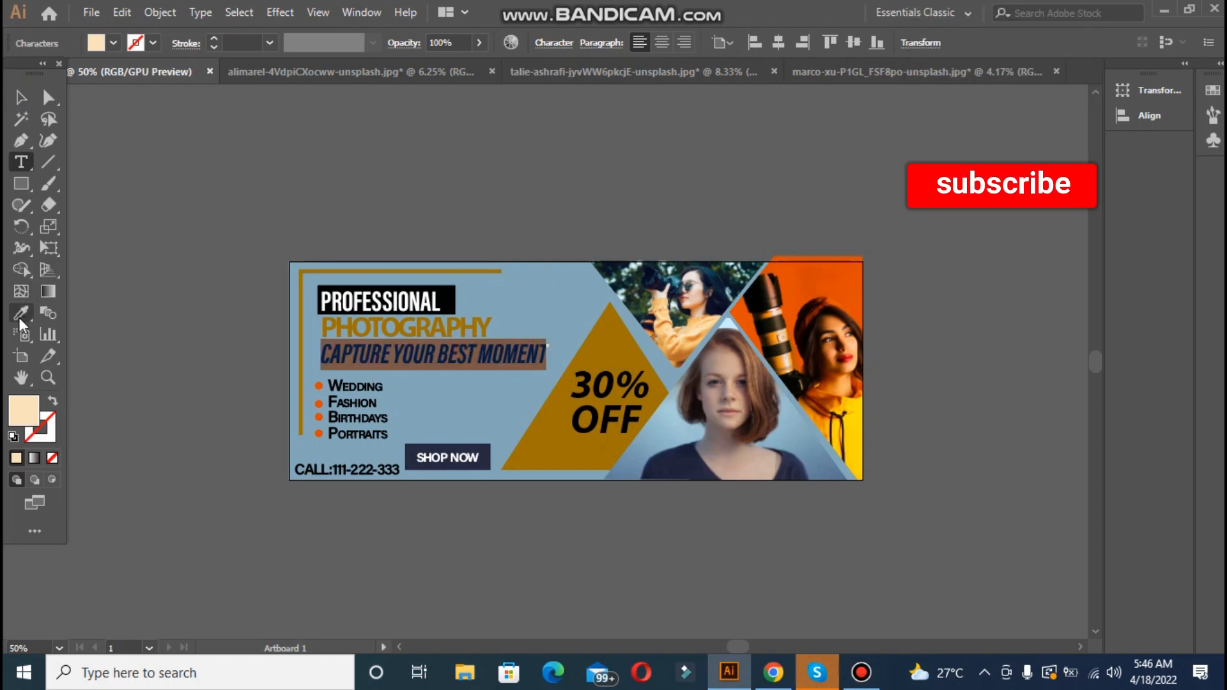
{"action": "left_click", "coordinate": [19, 95]}
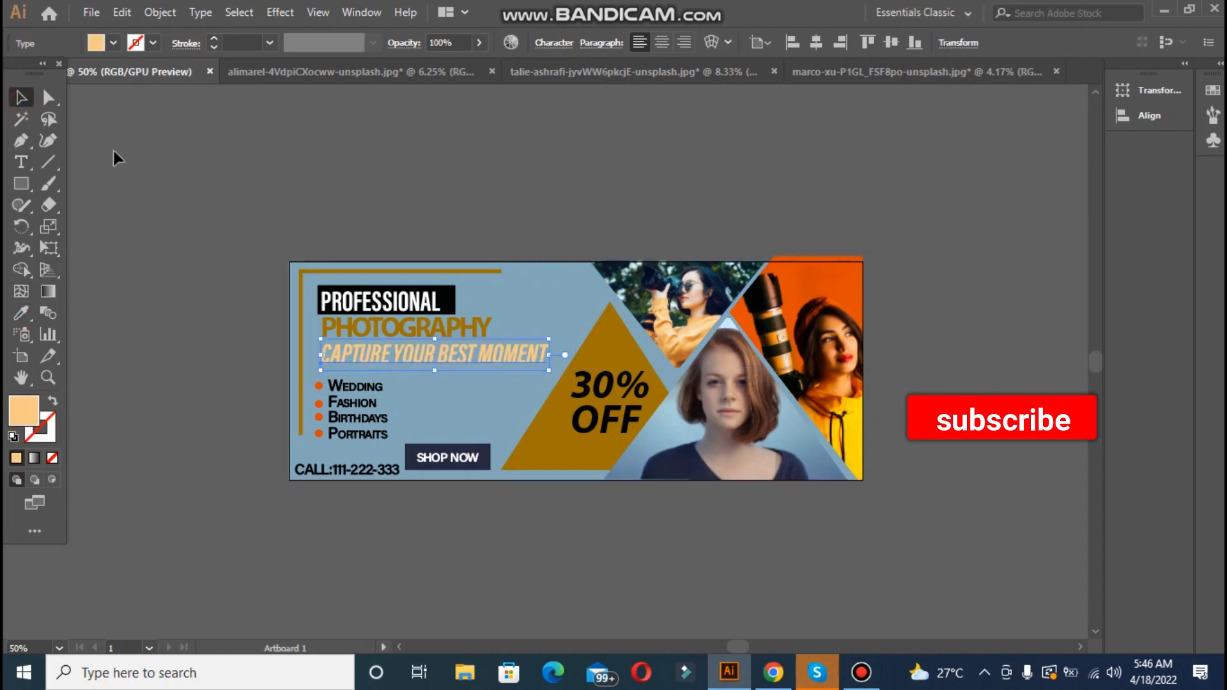
{"action": "left_click", "coordinate": [139, 159]}
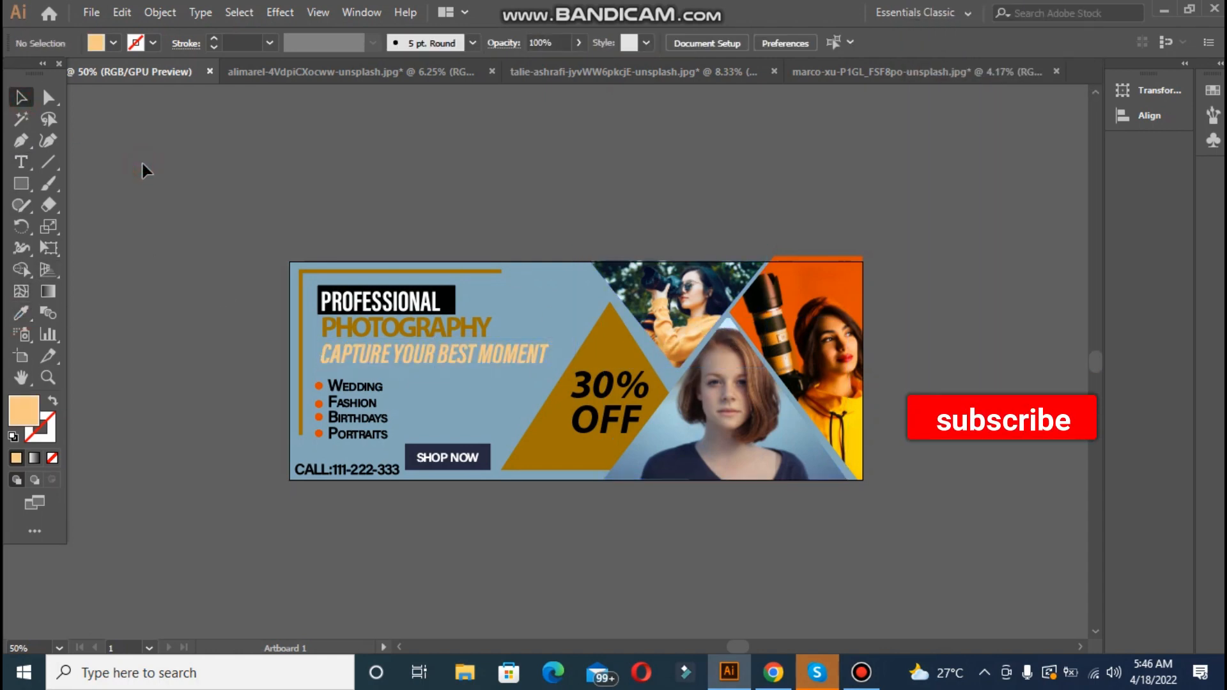
Recolor the CAPTURE YOUR BEST MOMENT tagline orange, sampled from the background of the rightmost photo
{"action": "triple_click", "coordinate": [349, 353]}
{"action": "left_click", "coordinate": [851, 291]}
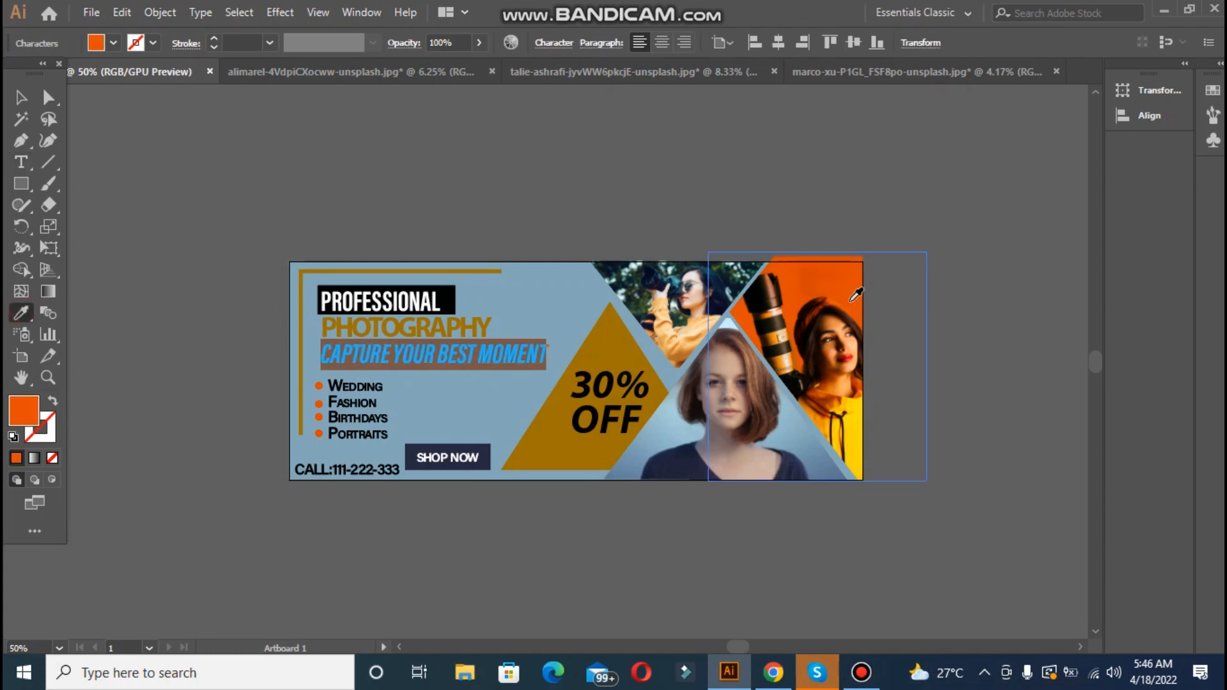
{"action": "left_click", "coordinate": [24, 102]}
Try a dark burnt orange fill on the CAPTURE YOUR BEST MOMENT tagline
{"action": "triple_click", "coordinate": [349, 355]}
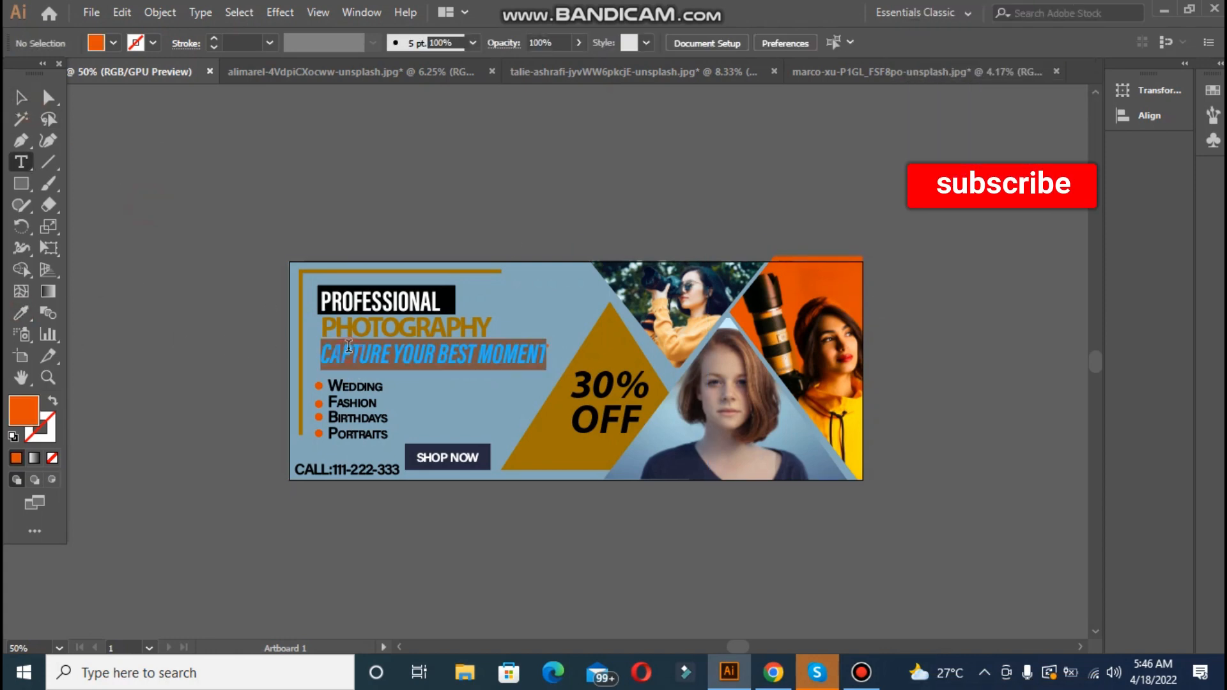
{"action": "double_click", "coordinate": [23, 409]}
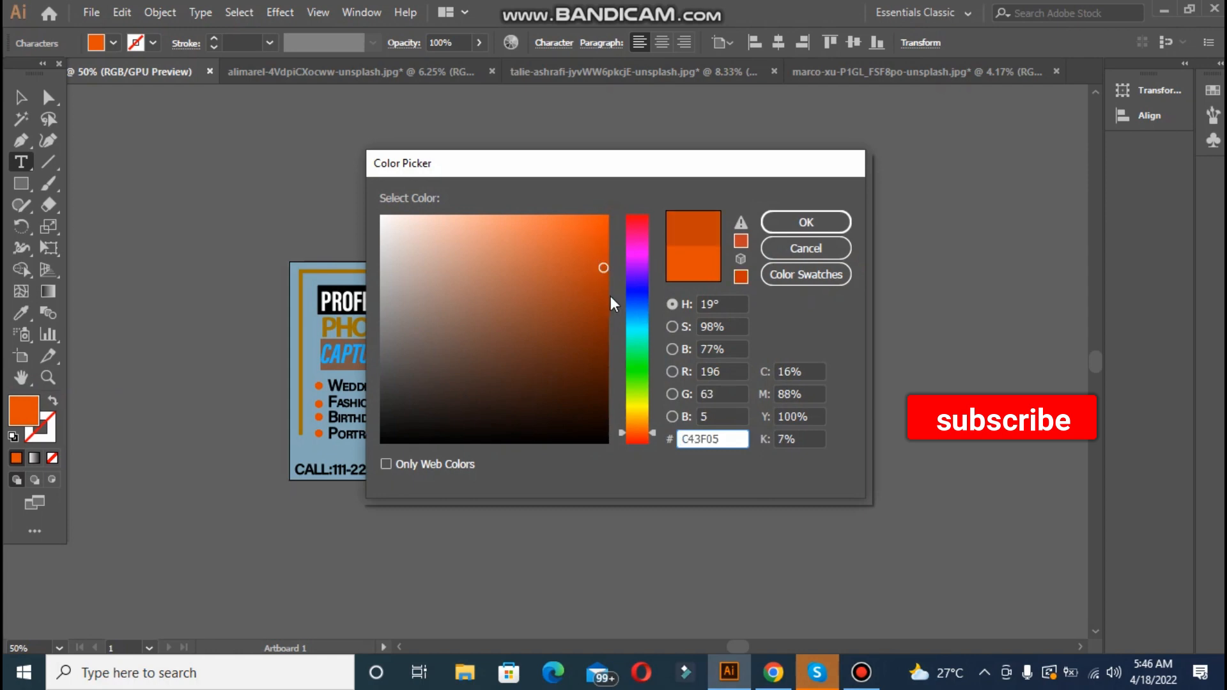
{"action": "left_click", "coordinate": [806, 222]}
{"action": "left_click", "coordinate": [21, 97]}
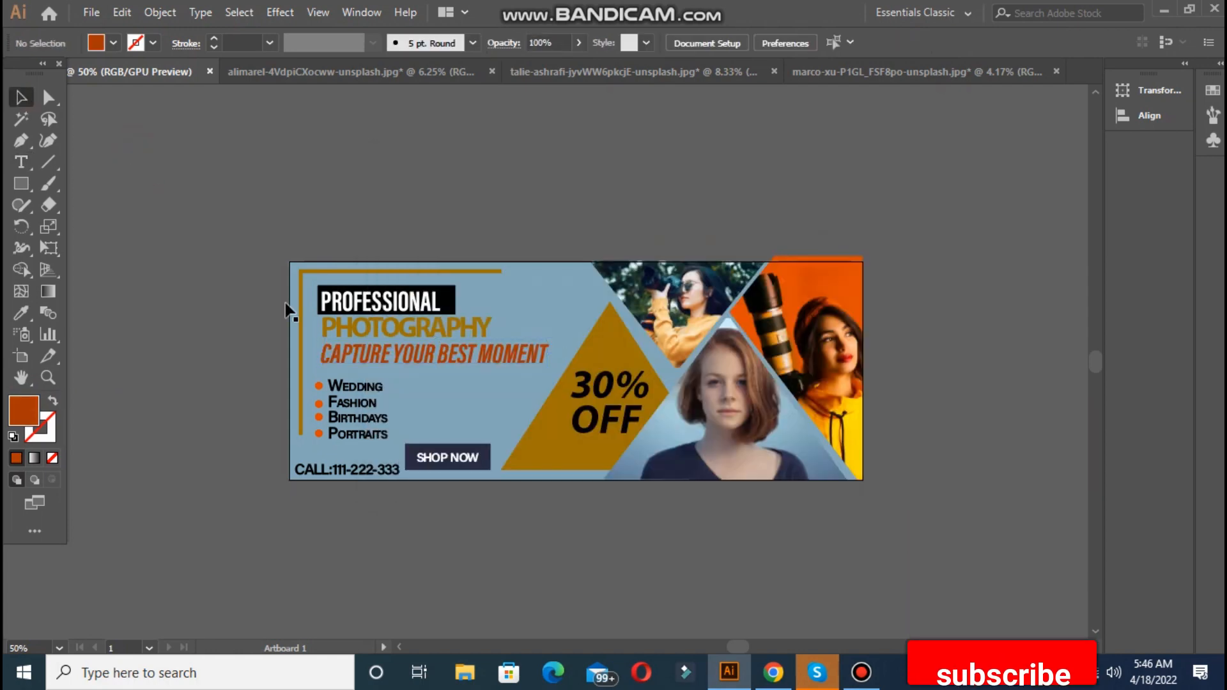
Lighten the CAPTURE YOUR BEST MOMENT tagline to a brighter burnt orange and nudge the text slightly down
{"action": "triple_click", "coordinate": [342, 357]}
{"action": "double_click", "coordinate": [23, 409]}
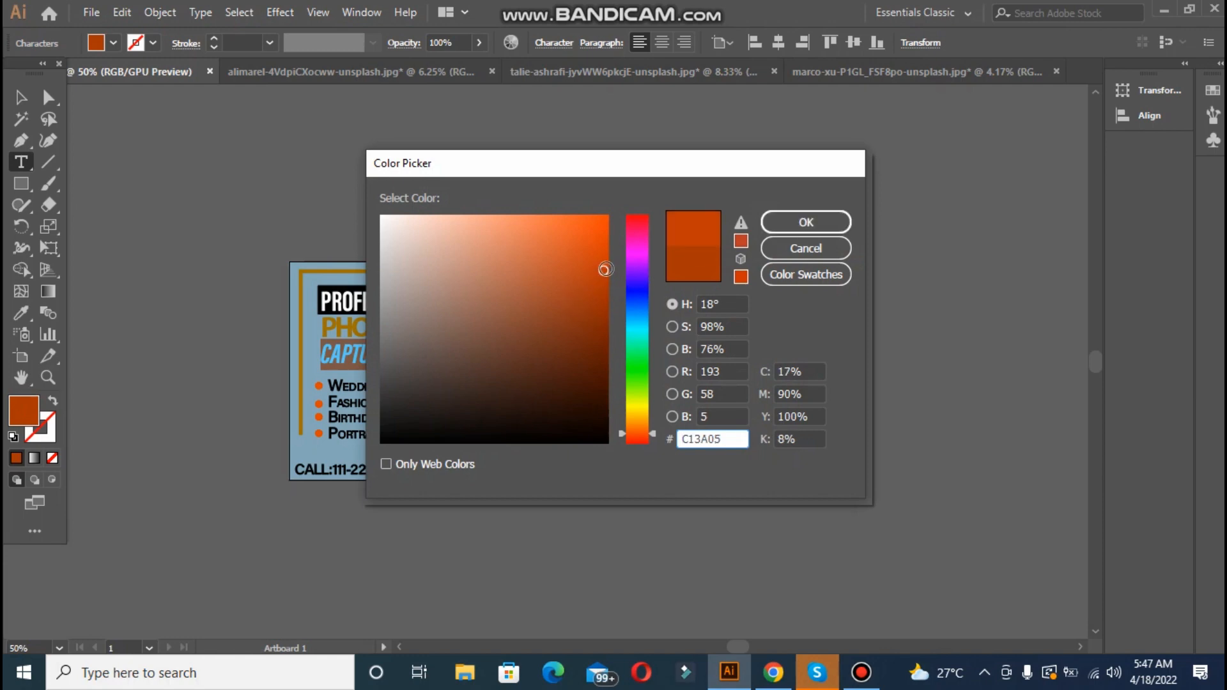
{"action": "left_click", "coordinate": [806, 222]}
{"action": "left_click", "coordinate": [21, 97]}
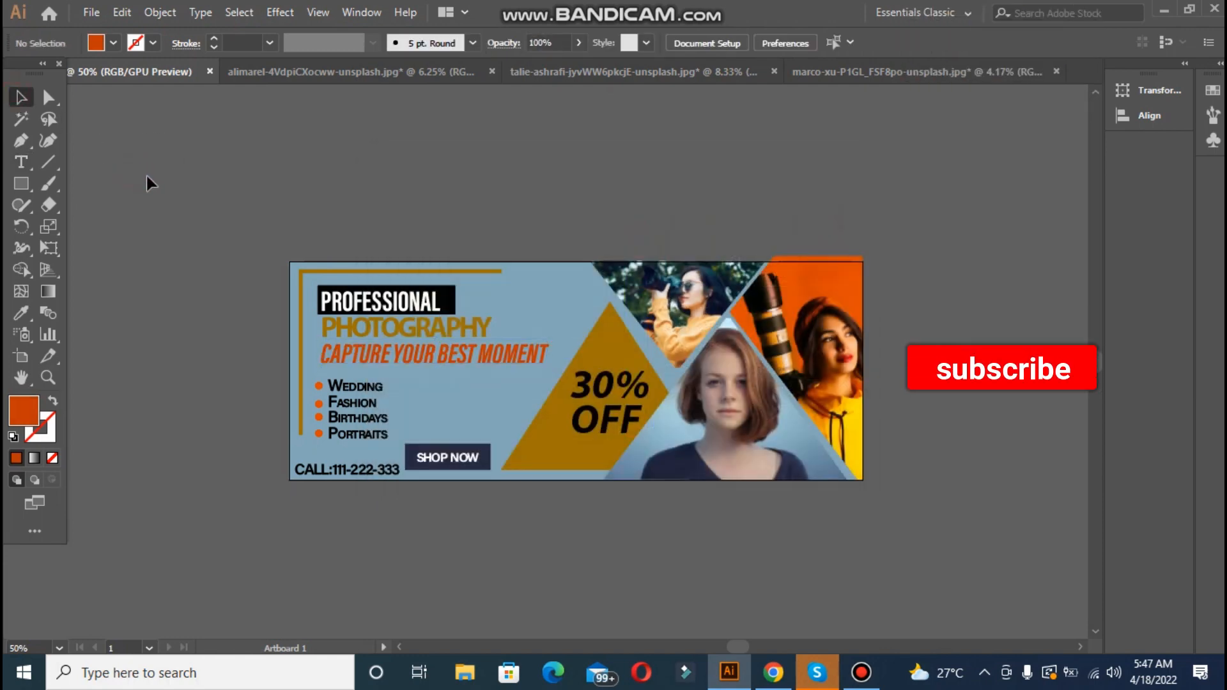
{"action": "left_click", "coordinate": [342, 361]}
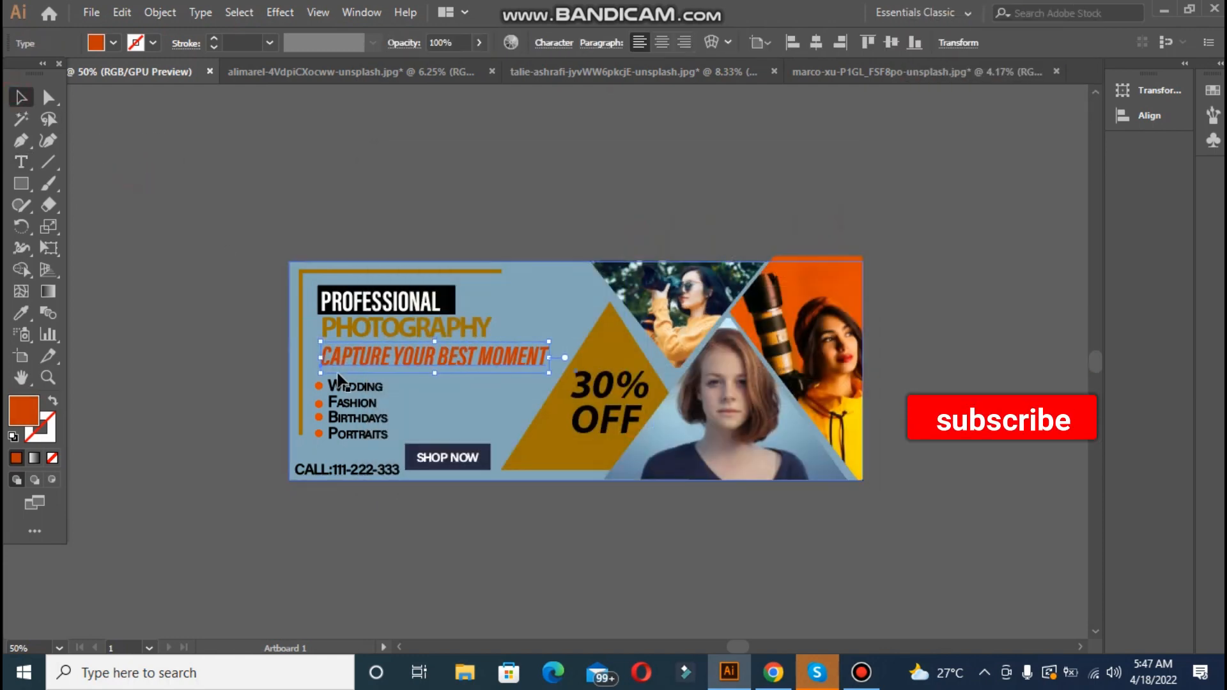
Nudge the SHOP NOW text together with its dark button box slightly right and down, closer to the banner's lower edge
{"action": "left_click", "coordinate": [441, 458]}
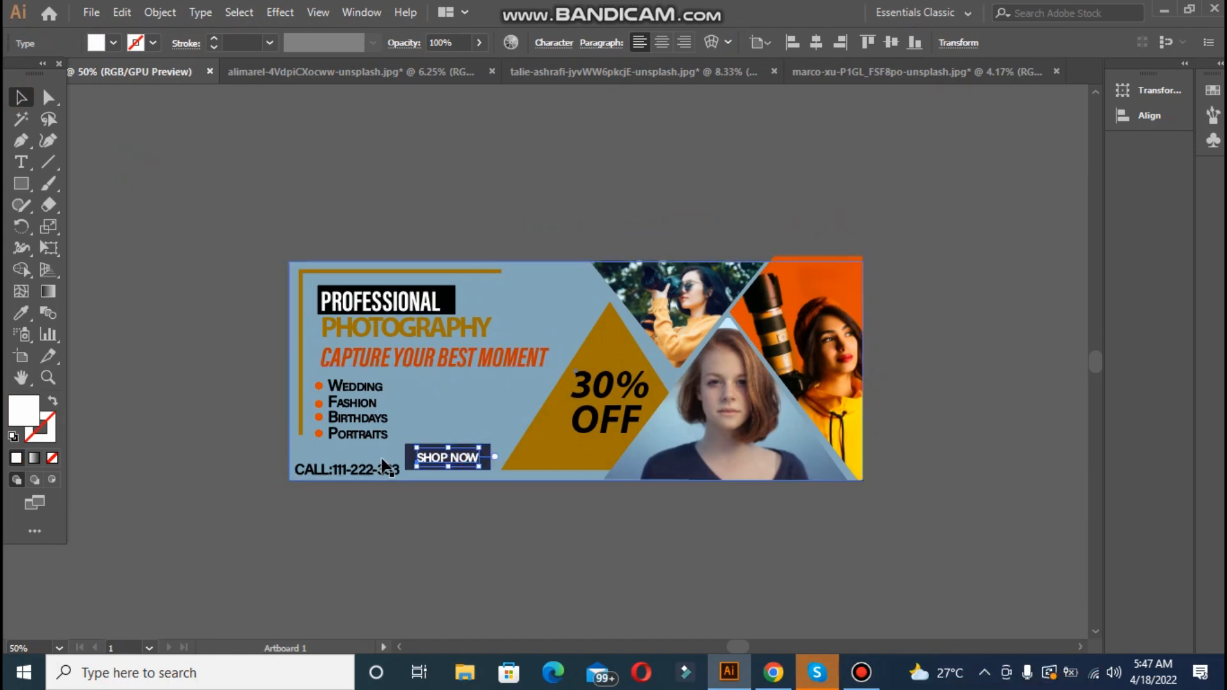
{"action": "left_click", "coordinate": [409, 462], "text": "shift"}
{"action": "key", "text": "Right"}
{"action": "key", "text": "Right"}
{"action": "key", "text": "Right"}
{"action": "key", "text": "Right"}
{"action": "key", "text": "Right"}
{"action": "key", "text": "Right"}
{"action": "key", "text": "Right"}
{"action": "key", "text": "Right"}
{"action": "key", "text": "Right"}
{"action": "key", "text": "Right"}
{"action": "key", "text": "Right"}
{"action": "key", "text": "Right"}
{"action": "key", "text": "Right"}
{"action": "key", "text": "Right"}
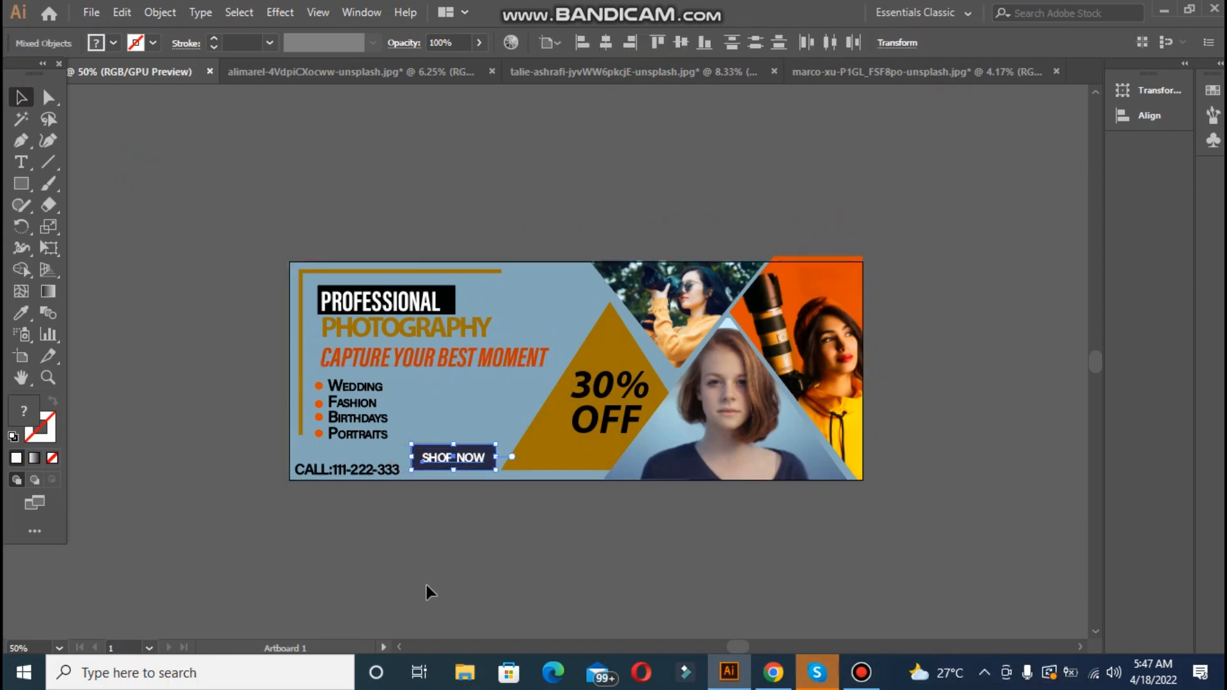
{"action": "key", "text": "Down"}
{"action": "key", "text": "Down"}
{"action": "key", "text": "Down"}
{"action": "key", "text": "Down"}
{"action": "key", "text": "Down"}
{"action": "key", "text": "Down"}
{"action": "key", "text": "Down"}
{"action": "key", "text": "Down"}
{"action": "key", "text": "Down"}
{"action": "key", "text": "Down"}
{"action": "key", "text": "Down"}
{"action": "left_click", "coordinate": [247, 370]}
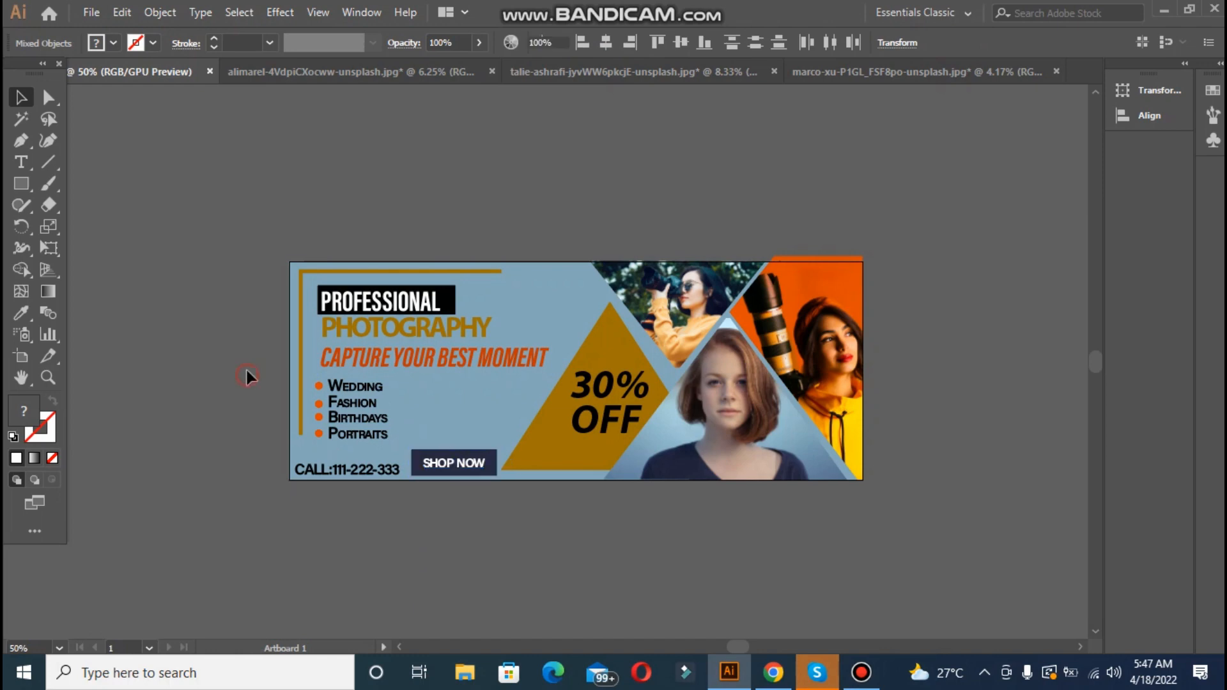
Recolor the banner's background rectangle muted grey-blue, sampled from the backdrop of the central portrait photo
{"action": "left_click", "coordinate": [508, 405]}
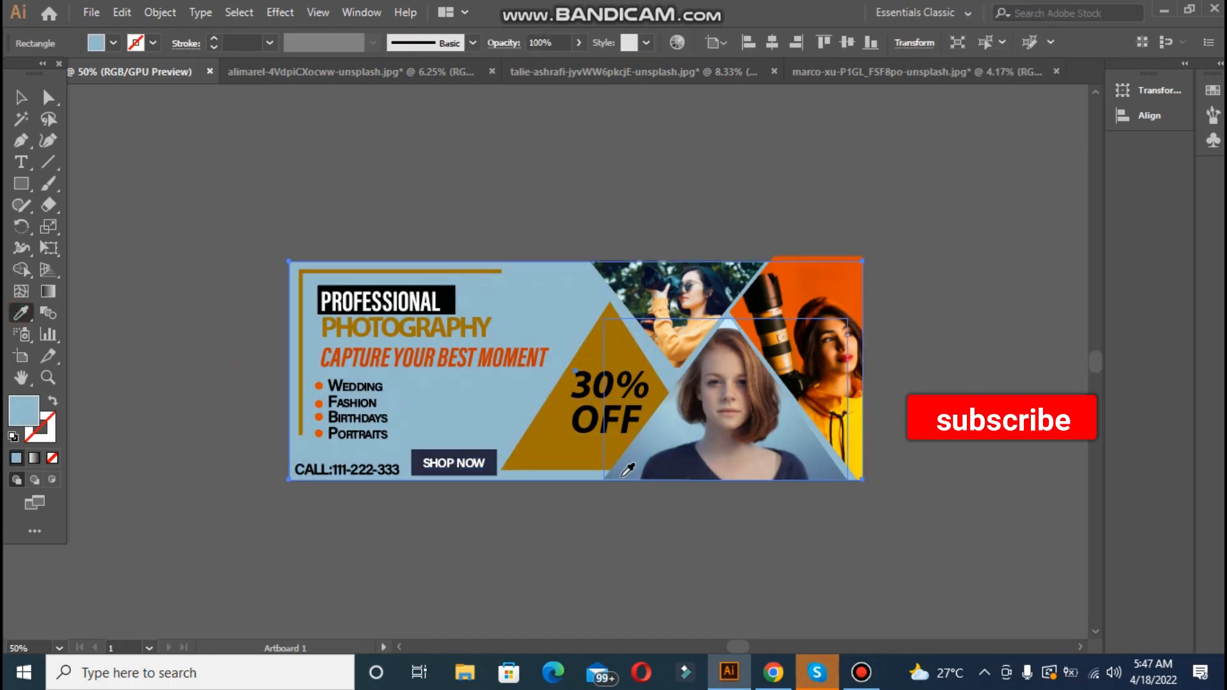
{"action": "left_click", "coordinate": [624, 474]}
{"action": "left_click", "coordinate": [652, 447]}
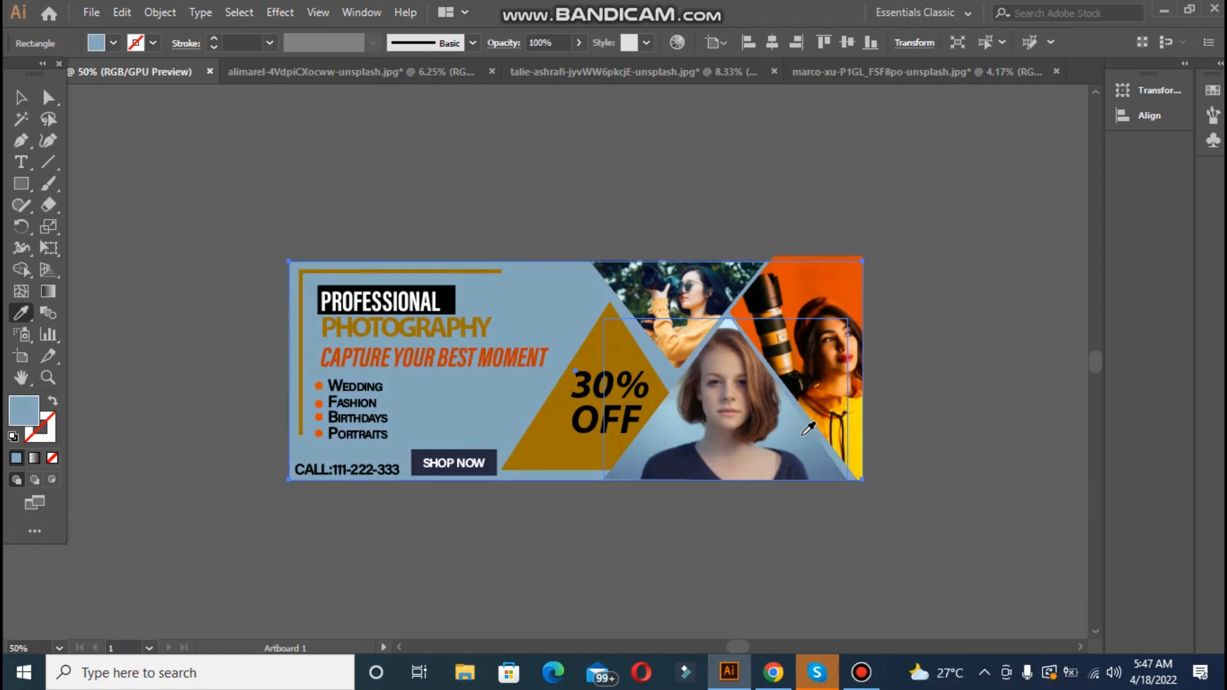
{"action": "left_click", "coordinate": [128, 157]}
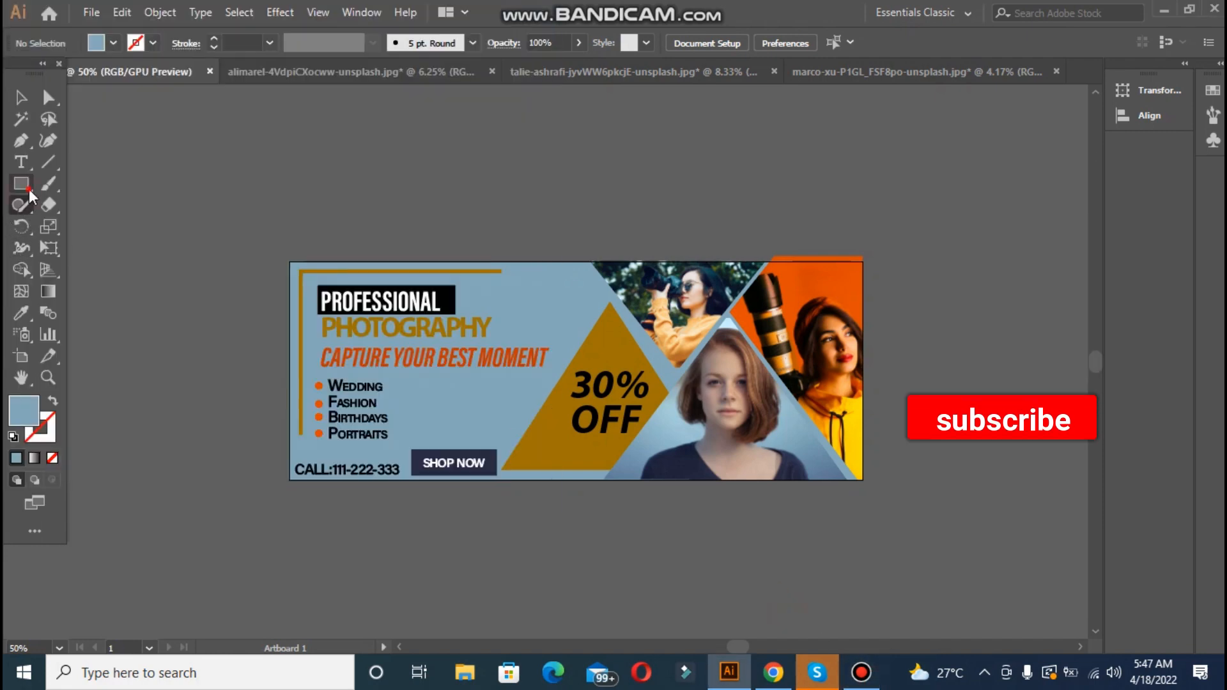
Draw a rectangle of about 820 × 315 px covering the artboard and use it as a clipping mask for all the artwork
{"action": "mouse_move", "coordinate": [290, 256]}
{"action": "left_mouse_down"}
{"action": "mouse_move", "coordinate": [822, 466]}
{"action": "mouse_move", "coordinate": [890, 471]}
{"action": "mouse_move", "coordinate": [860, 481]}
{"action": "left_mouse_up"}
{"action": "left_click_drag", "start_coordinate": [866, 369], "coordinate": [863, 369]}
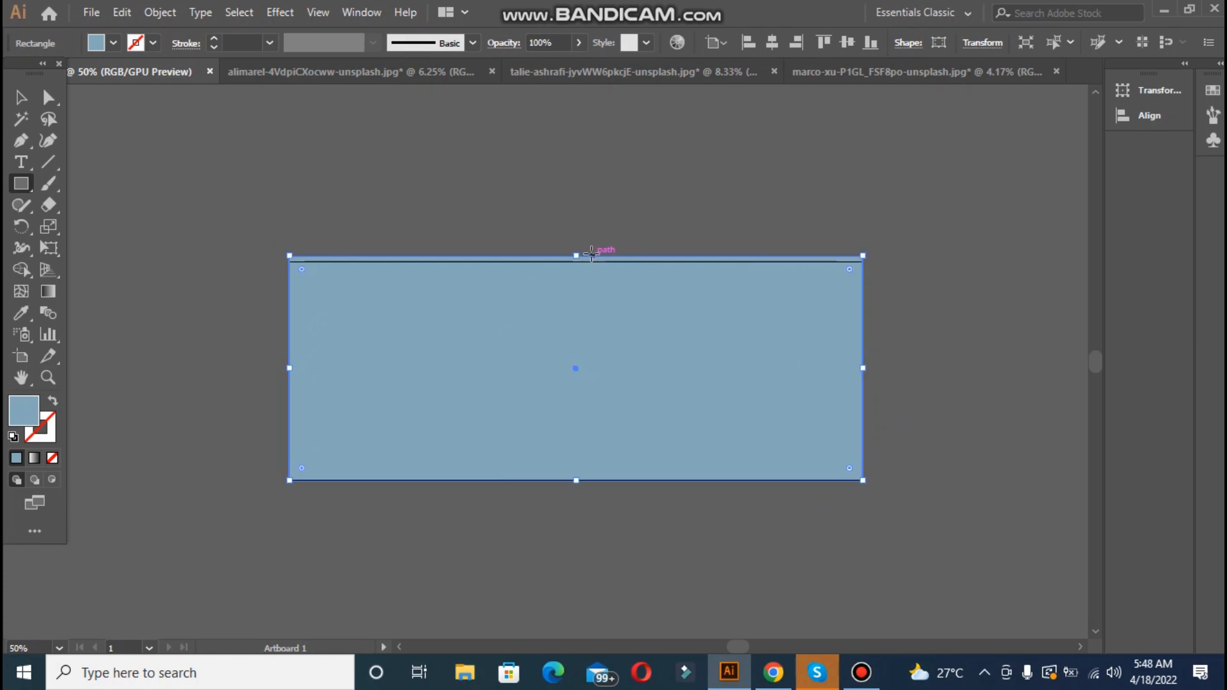
{"action": "key", "text": "ctrl+a"}
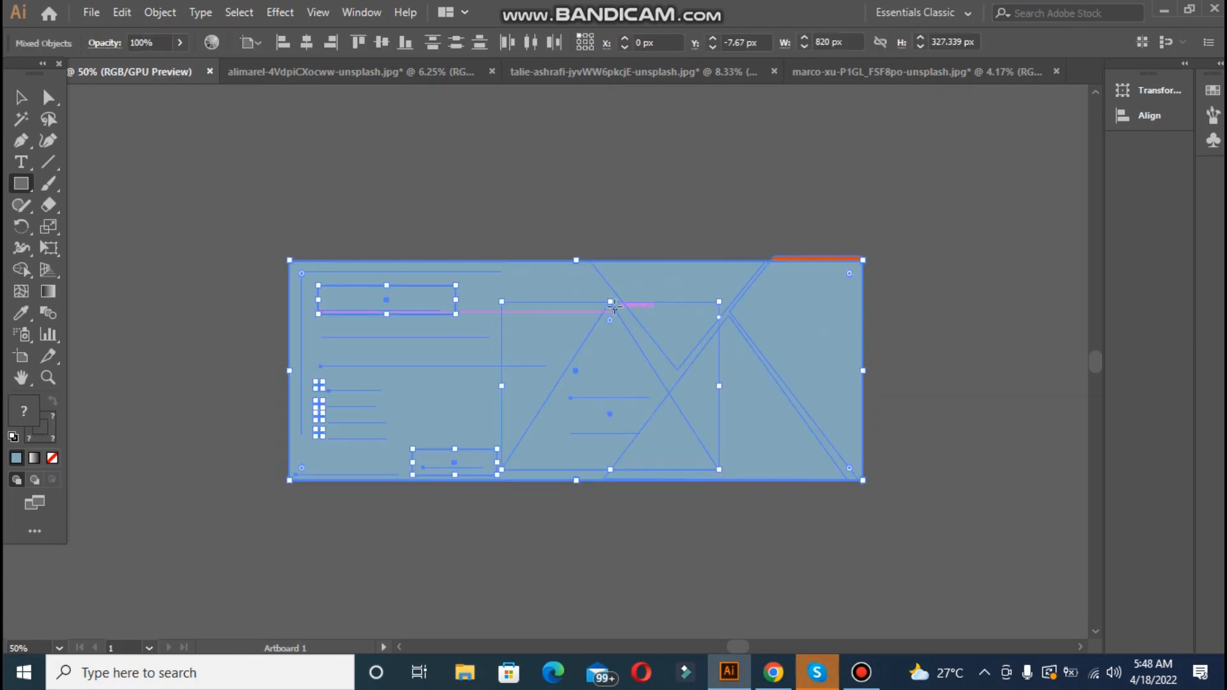
{"action": "right_click", "coordinate": [559, 306]}
{"action": "left_click", "coordinate": [614, 435]}
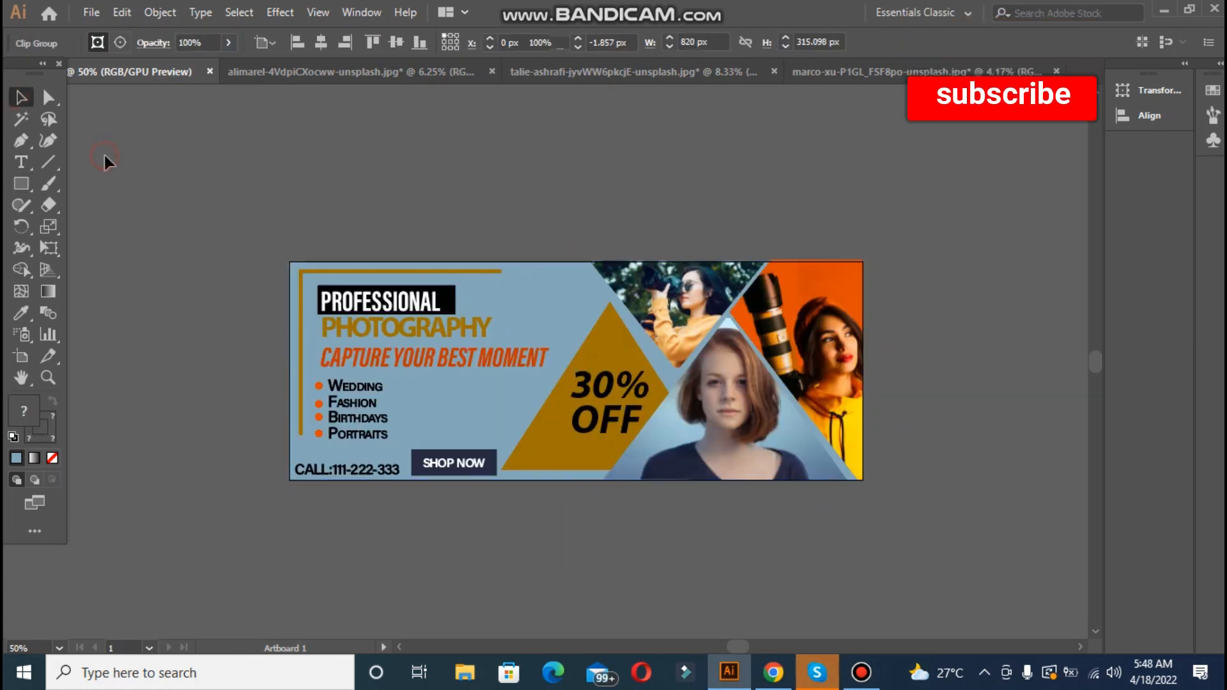